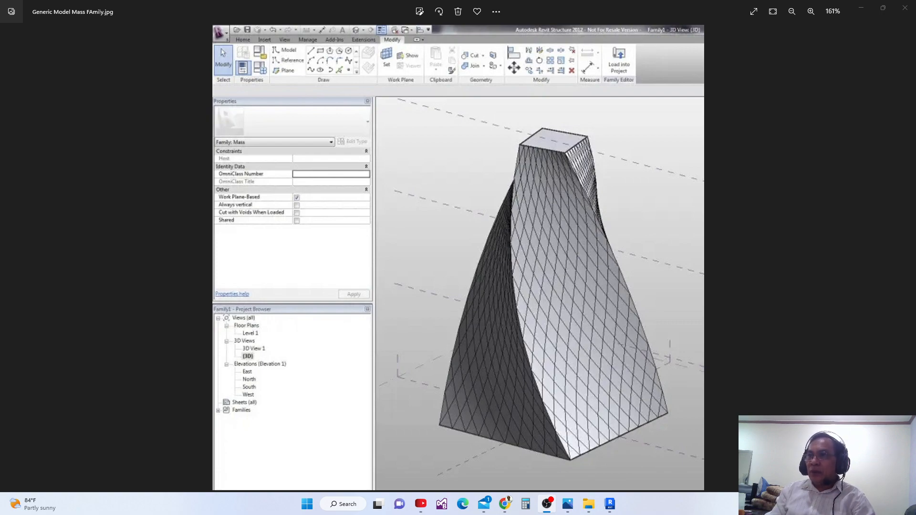
- Switch to Revit and create a new project from the Metric-Architectural Template
click(610, 504)
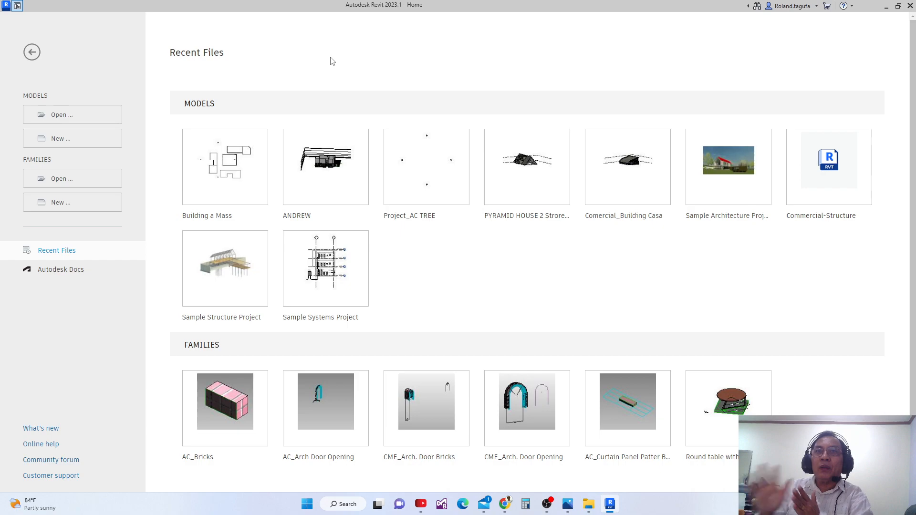
click(57, 141)
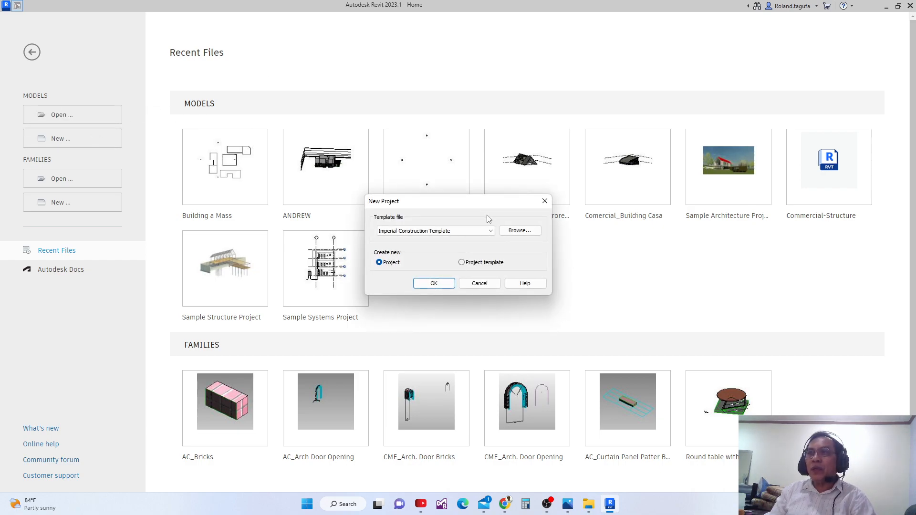
click(492, 231)
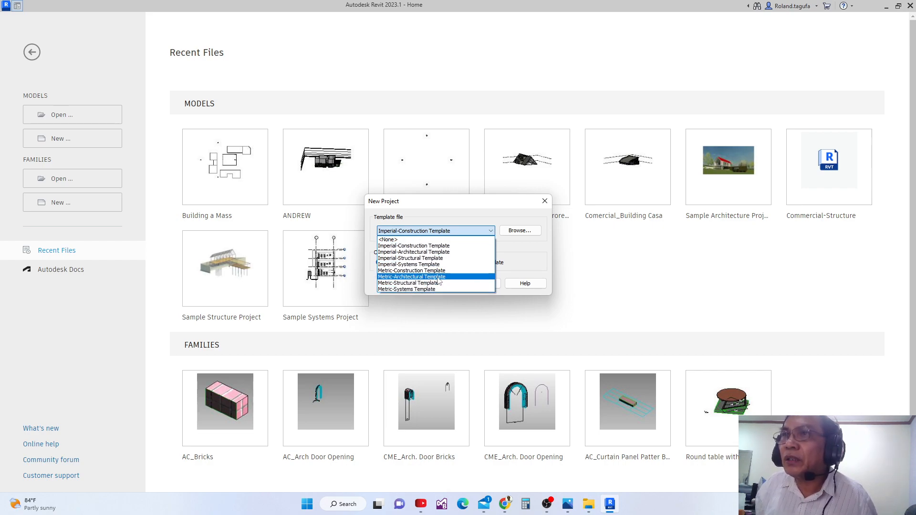
click(437, 277)
click(431, 286)
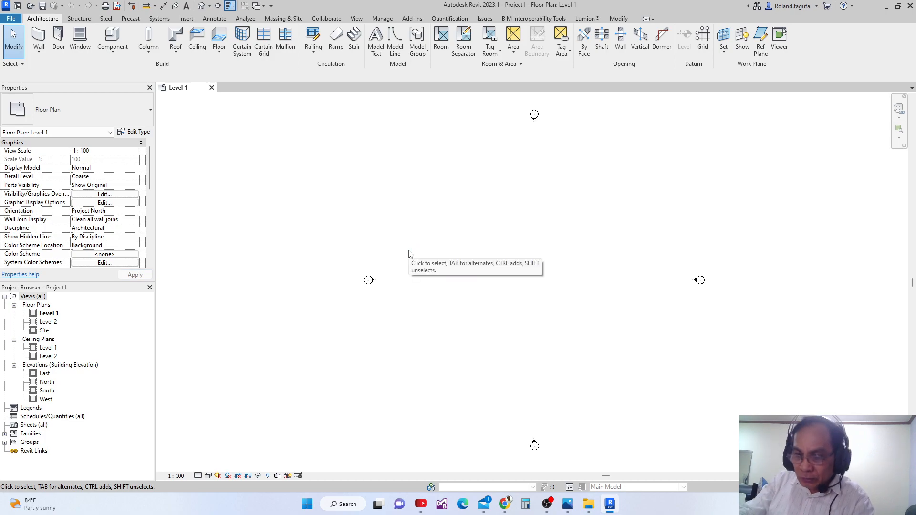
- Set the project's length units to meters with 2 decimal places
key(u)
key(n)
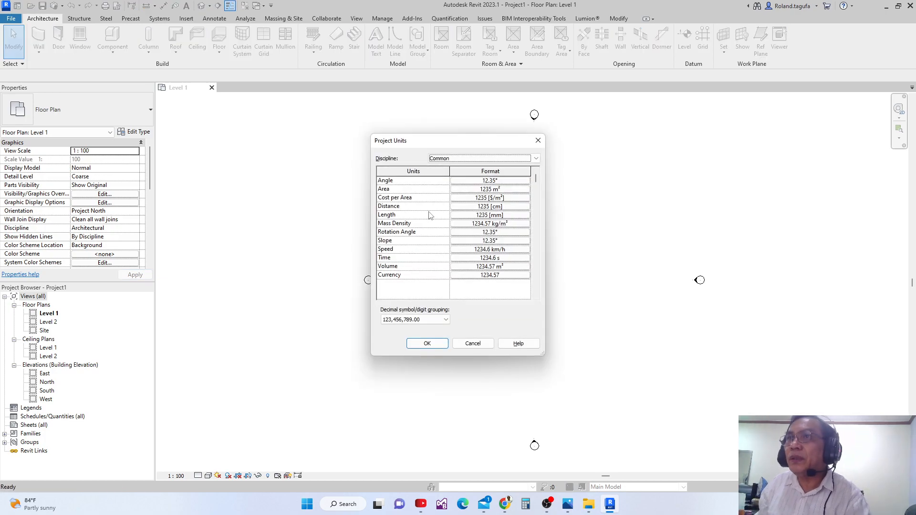
click(525, 215)
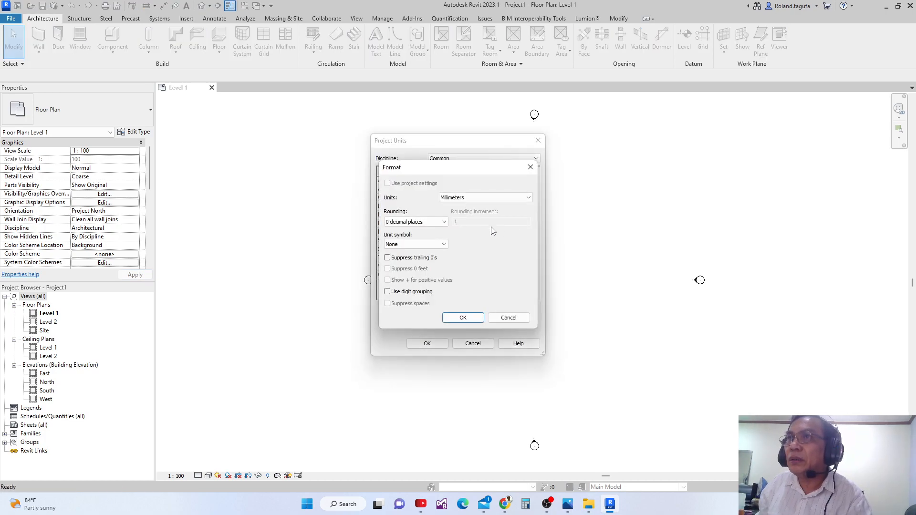
click(517, 199)
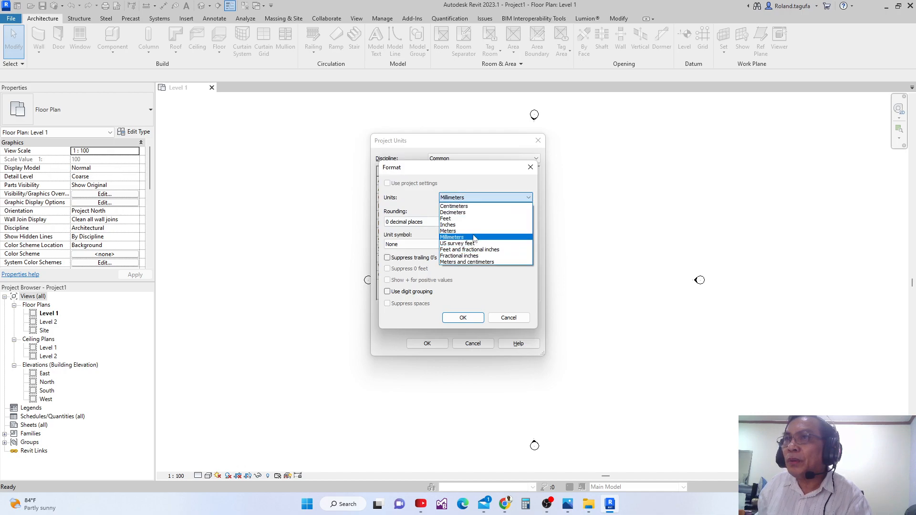
click(449, 231)
click(430, 222)
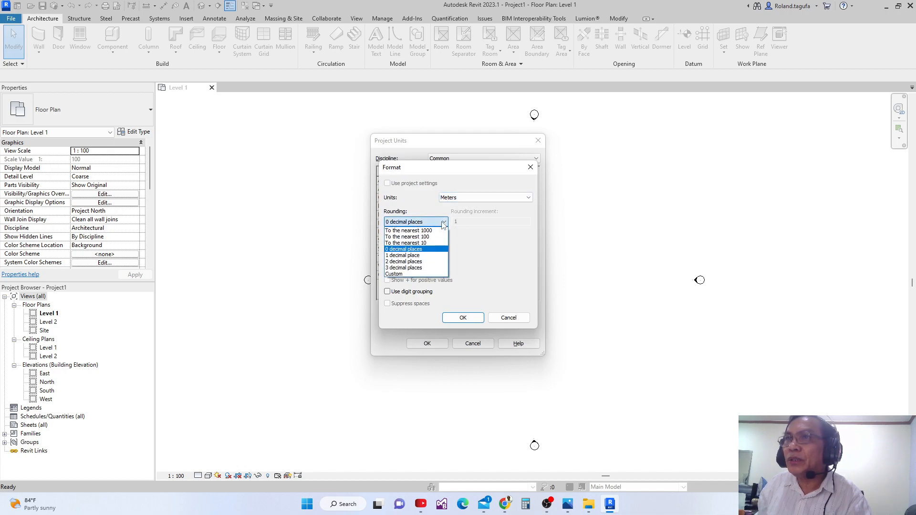
click(408, 261)
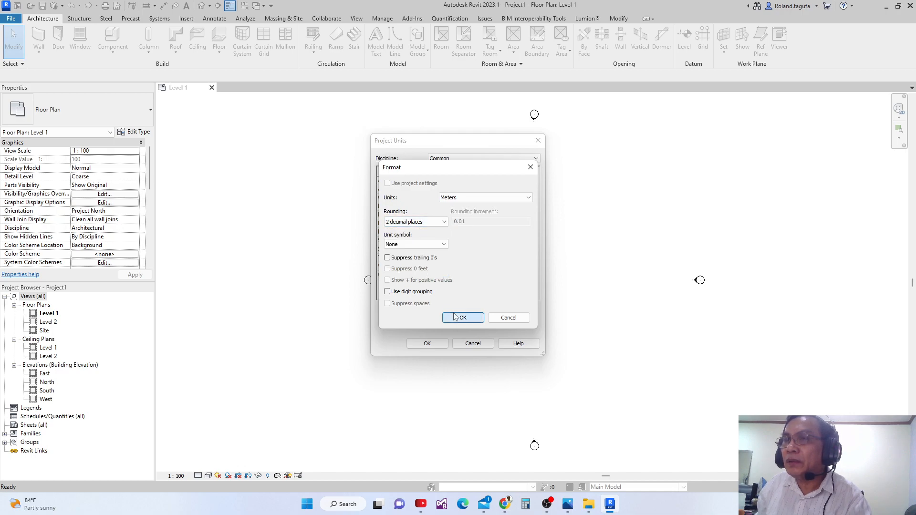
click(460, 317)
click(427, 344)
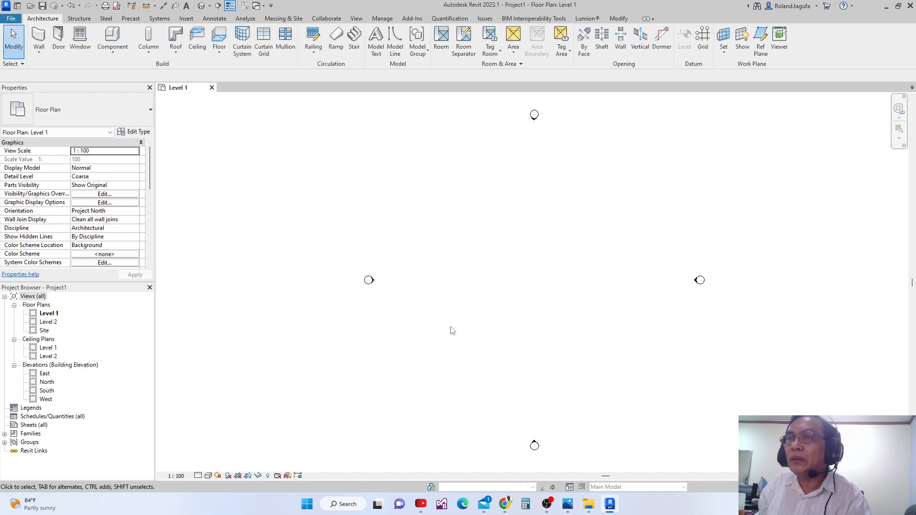
middle_drag(450, 328, 437, 303)
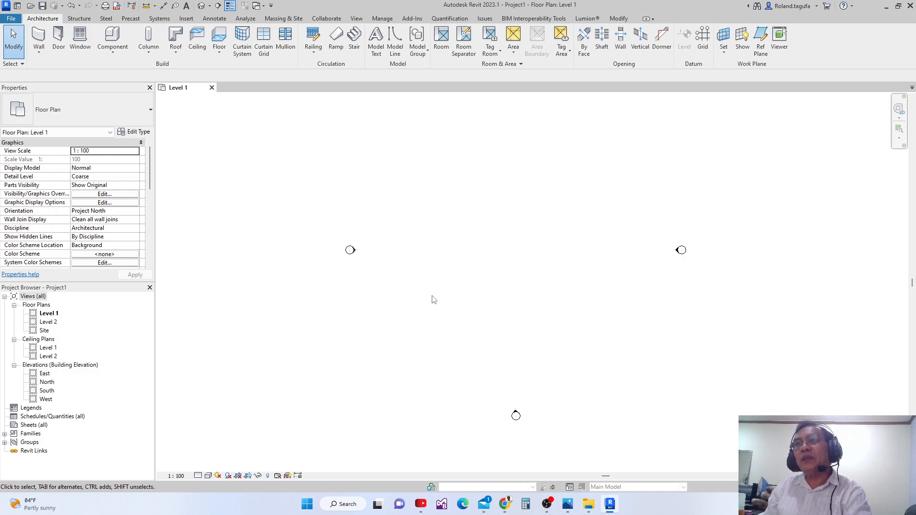
middle_drag(434, 299, 425, 360)
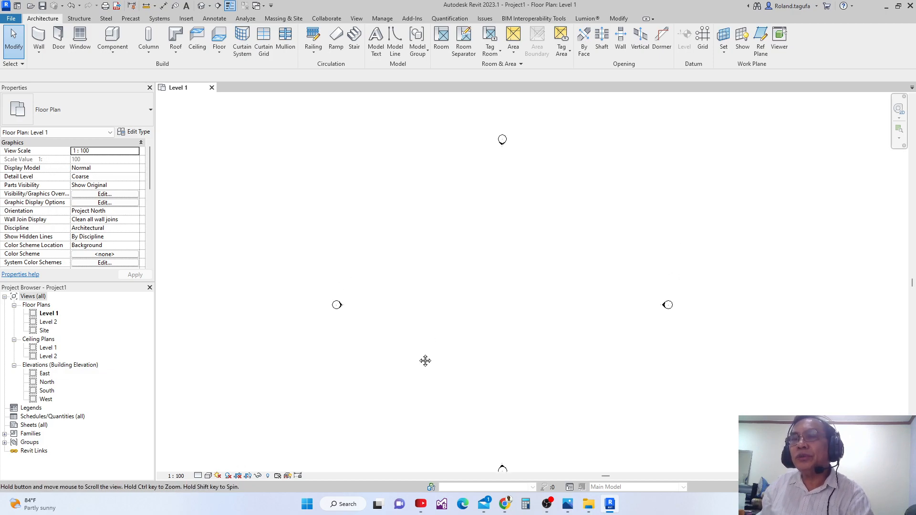
scroll(419, 357, down, 1)
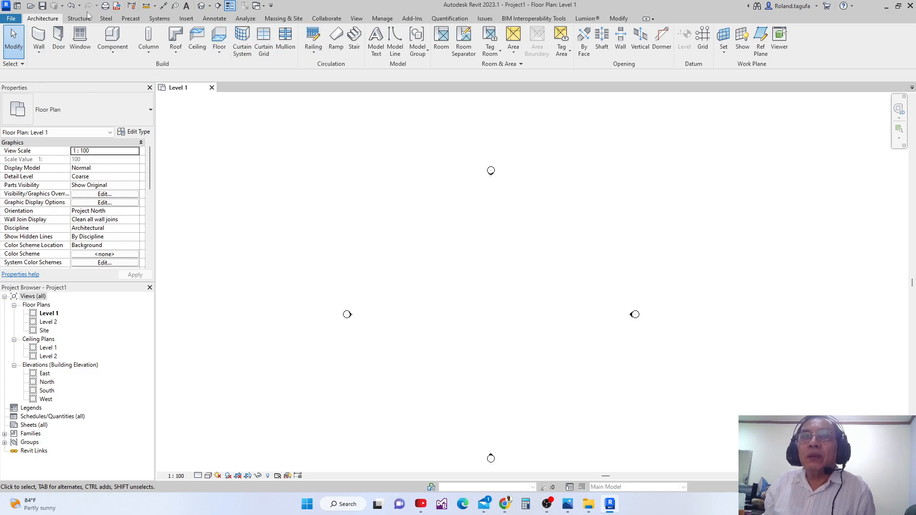
- Create a new family from the Metric Generic Model.rft template in the English templates folder
click(18, 6)
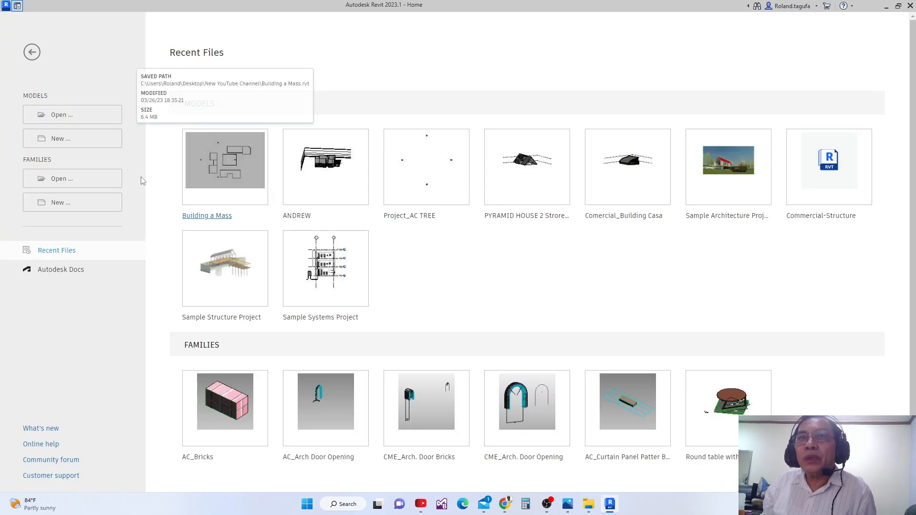
click(58, 202)
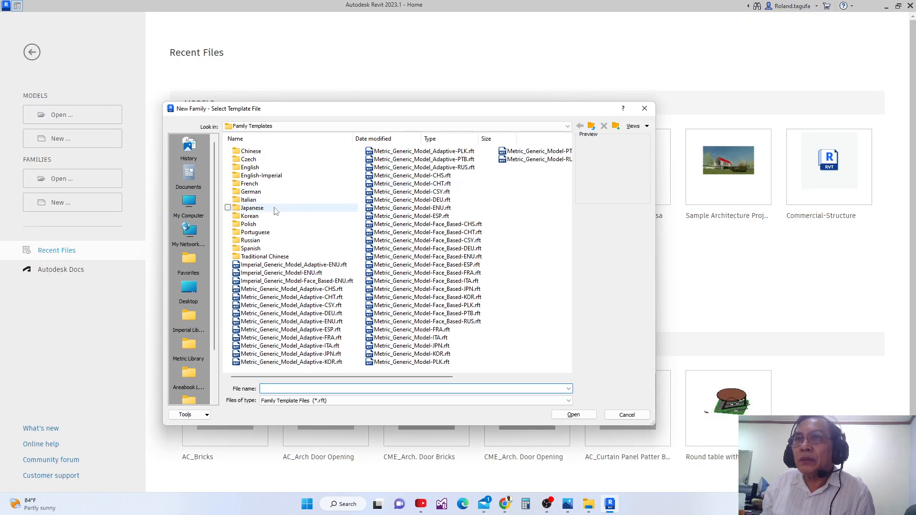
double_click(253, 168)
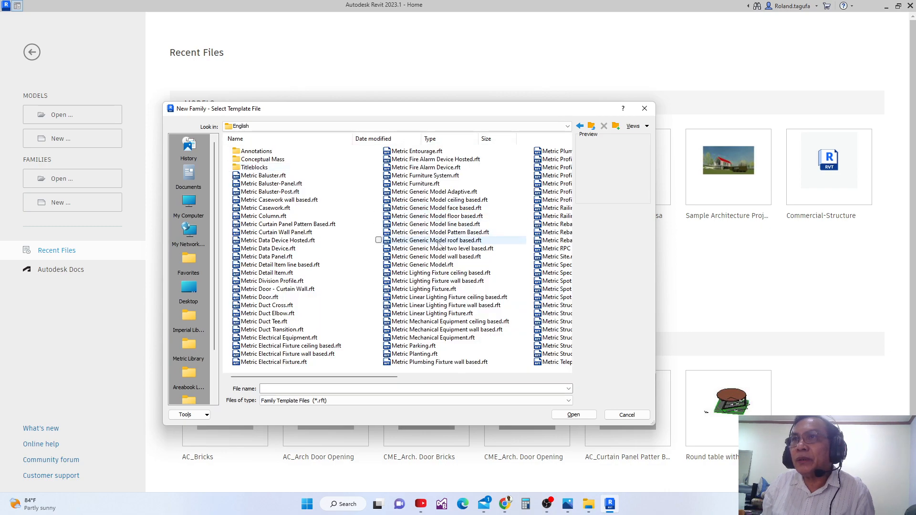
click(424, 267)
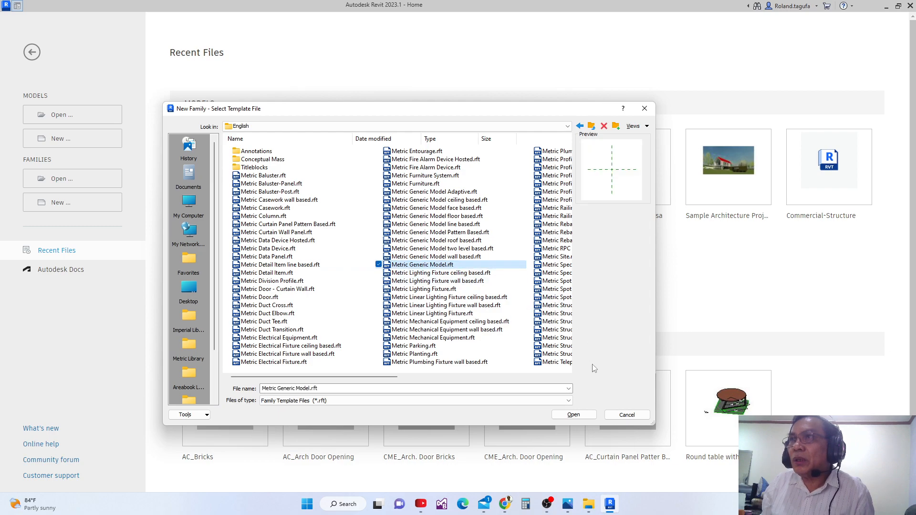
click(575, 413)
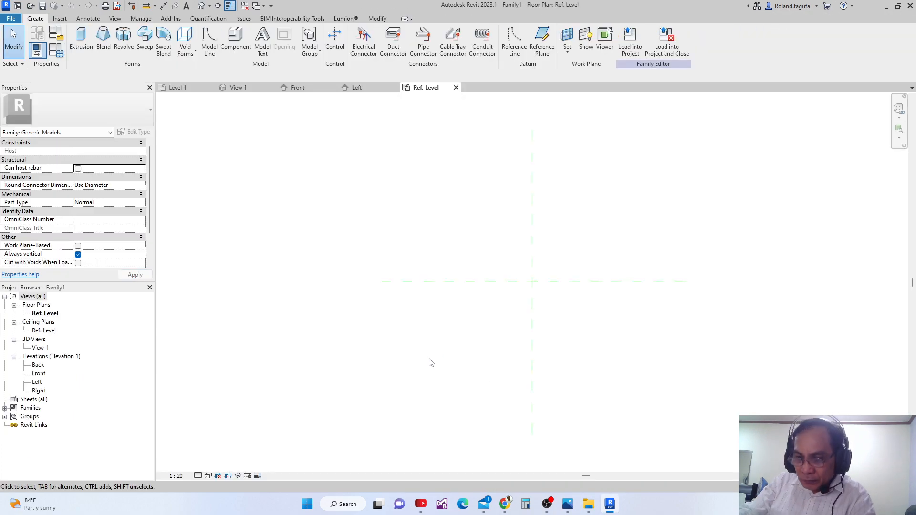
- Set the new family's length units to meters with 2 decimal places
key(u)
key(n)
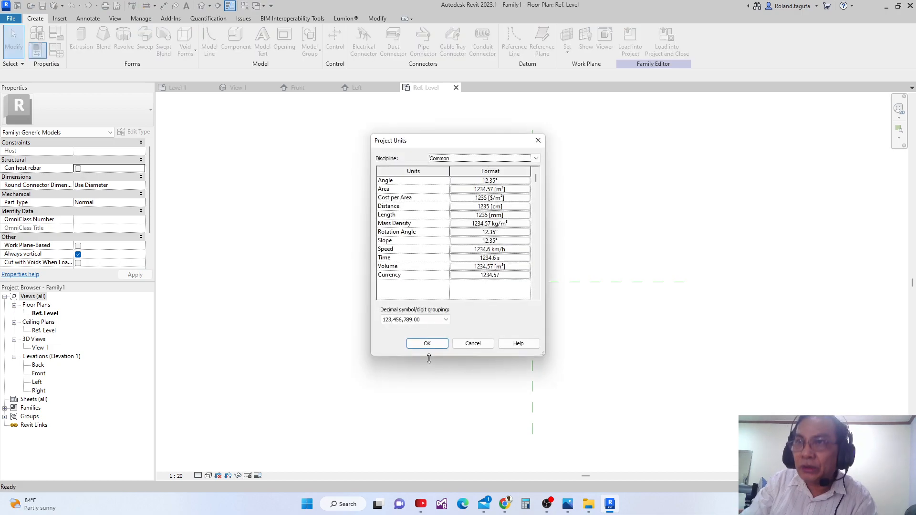
click(526, 217)
click(470, 197)
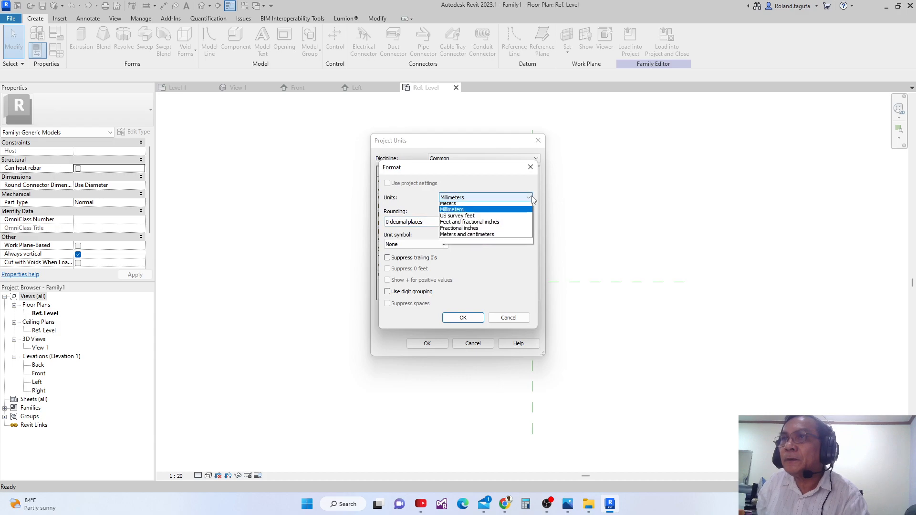
click(451, 231)
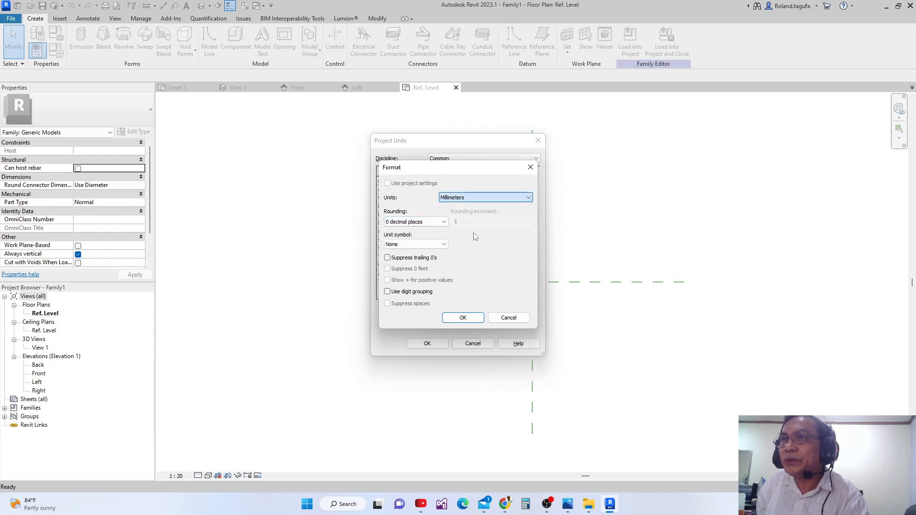
click(443, 222)
click(420, 261)
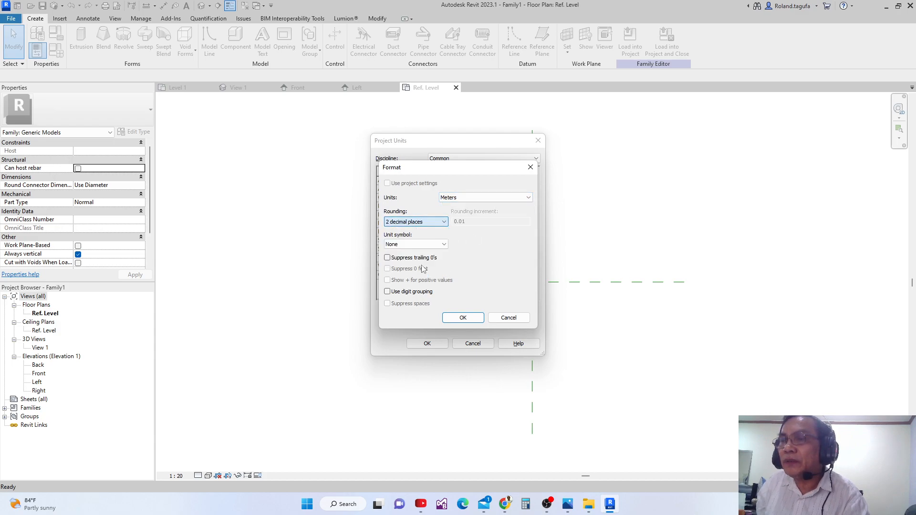
click(447, 318)
click(427, 346)
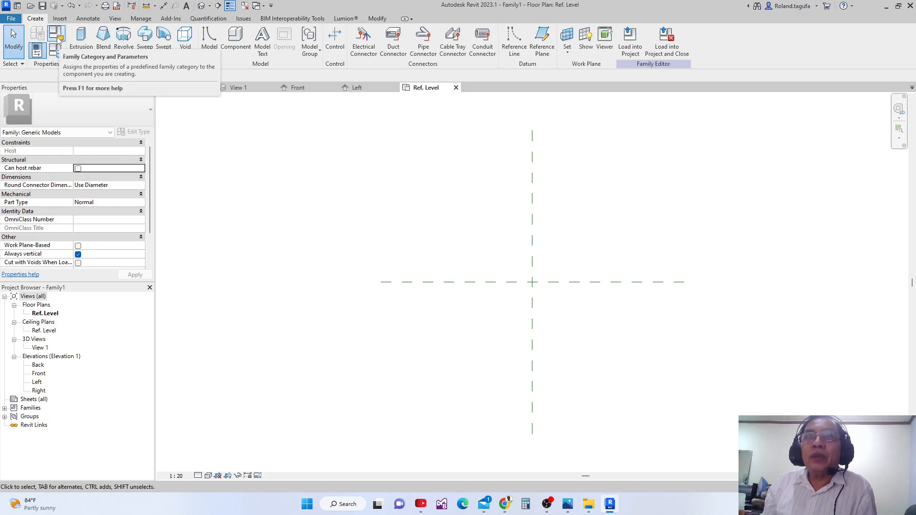
- Open the family category settings and try the Furniture, Electrical Fixtures and Food Service Equipment categories
click(58, 41)
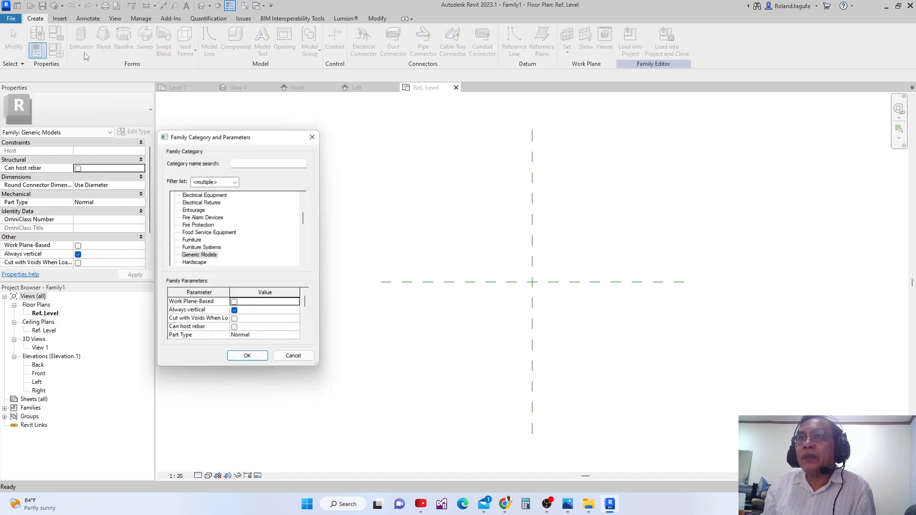
drag(261, 135, 311, 90)
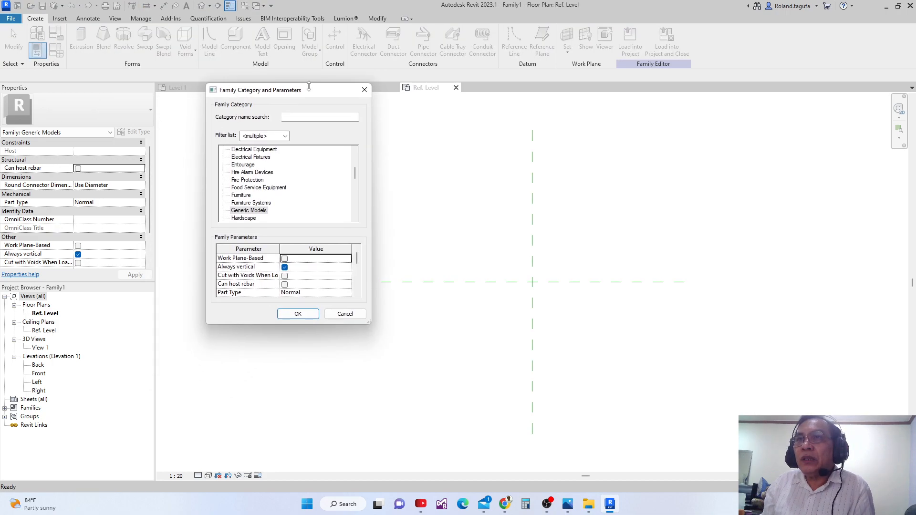
click(241, 196)
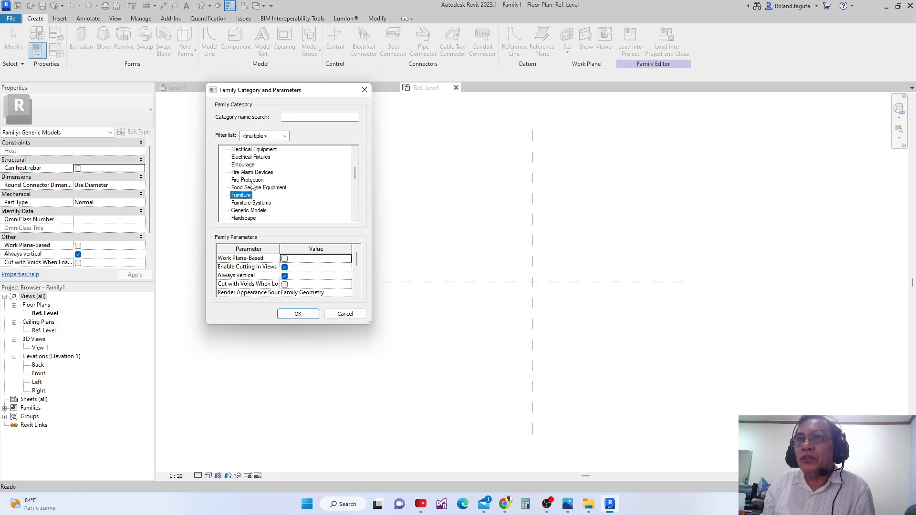
click(253, 157)
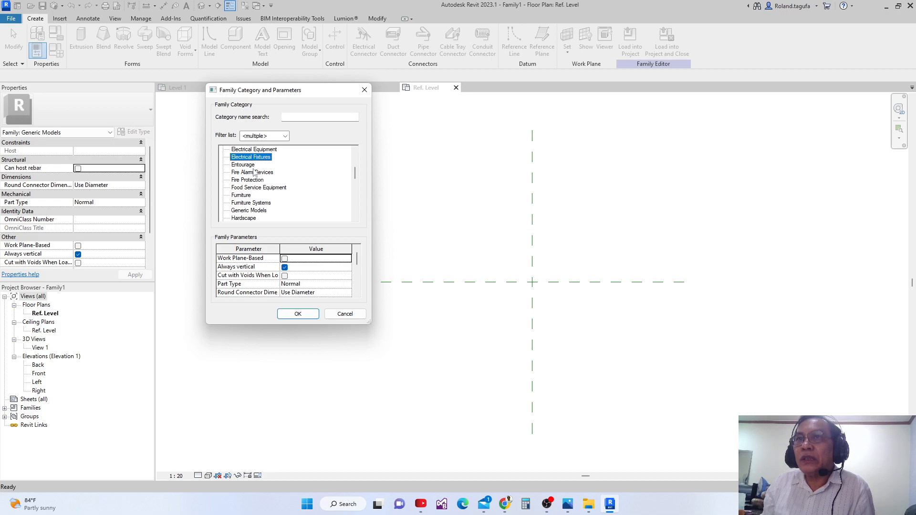
click(248, 189)
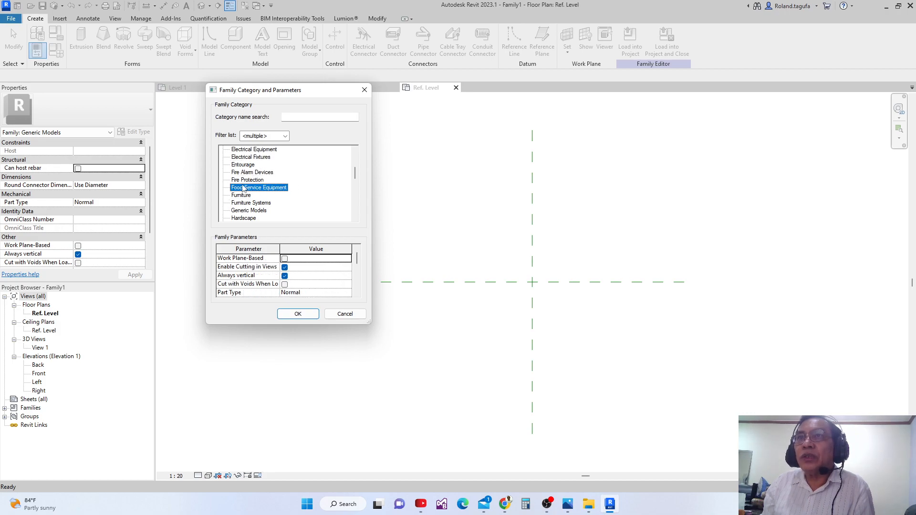
- Try twice to change the family category to Mass, and leave the category settings without applying changes
drag(316, 90, 320, 81)
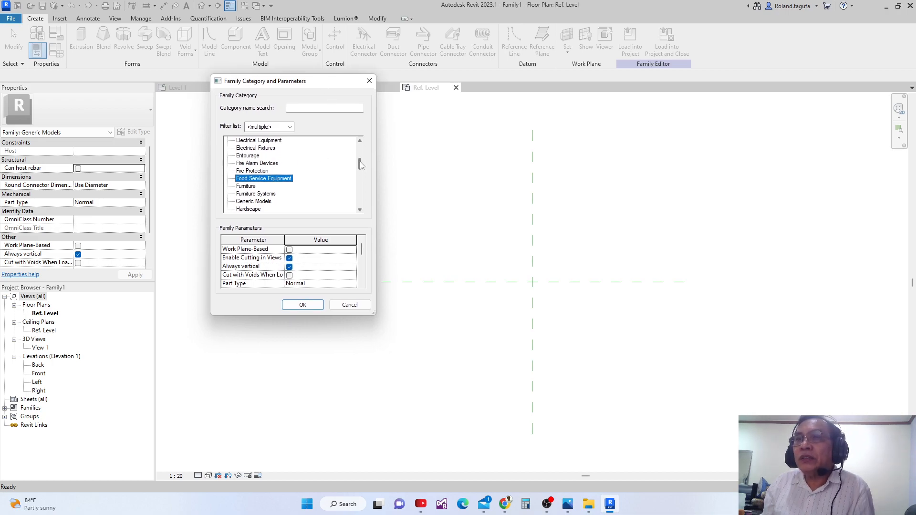
drag(360, 164, 361, 173)
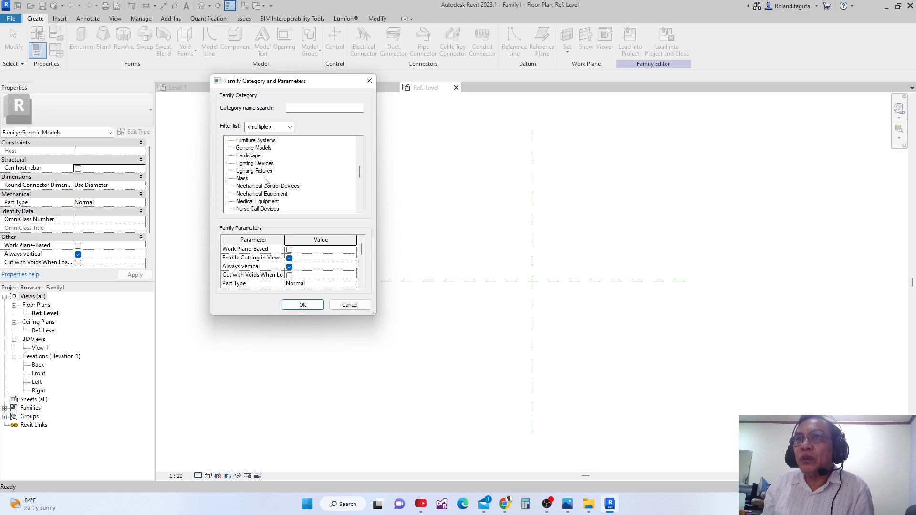
click(243, 179)
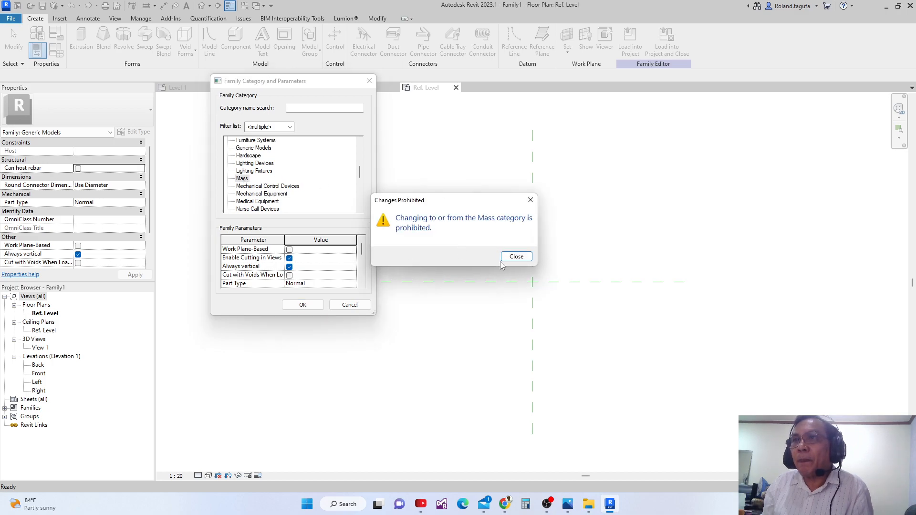
click(523, 259)
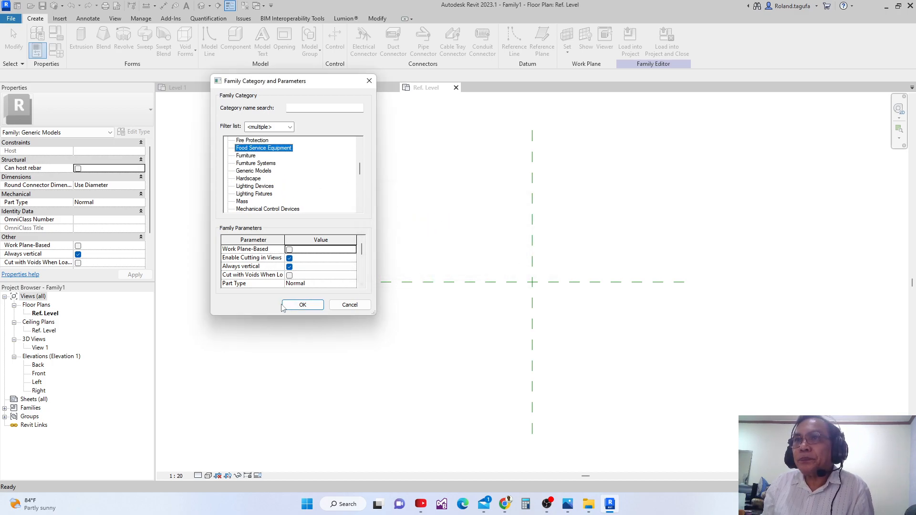
click(243, 202)
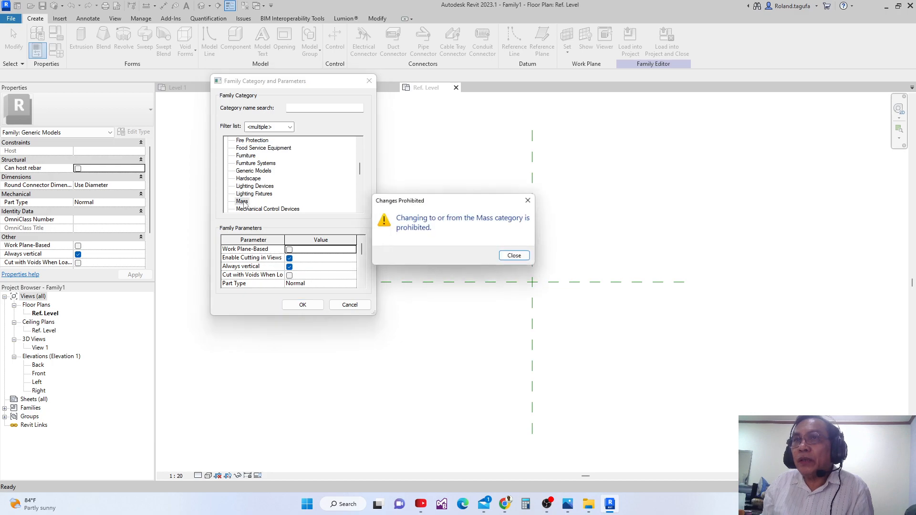
click(515, 257)
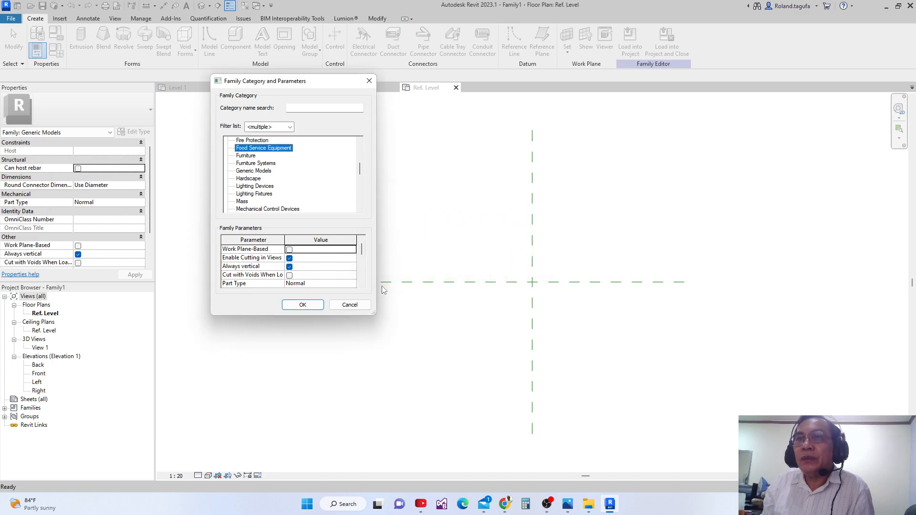
click(349, 305)
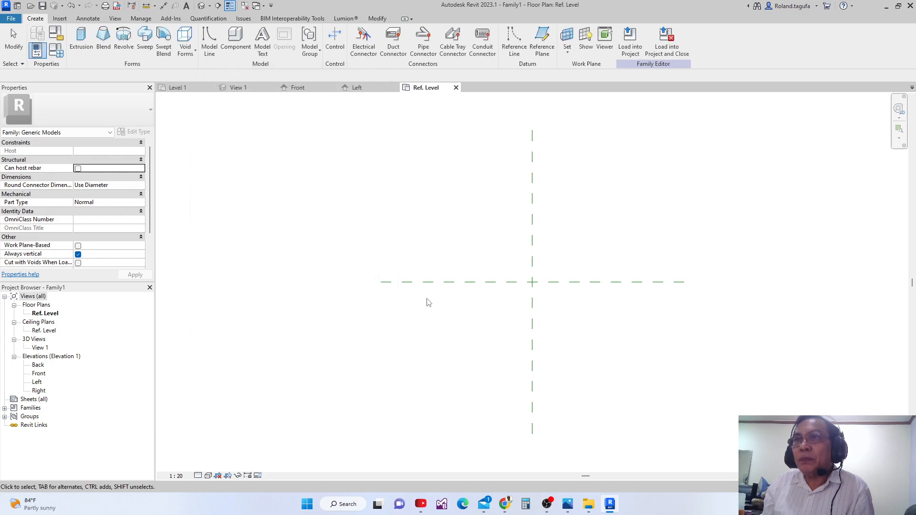
- Start an in-place mass named Mass 1 from the project's Level 1 floor plan
middle_drag(452, 296, 407, 337)
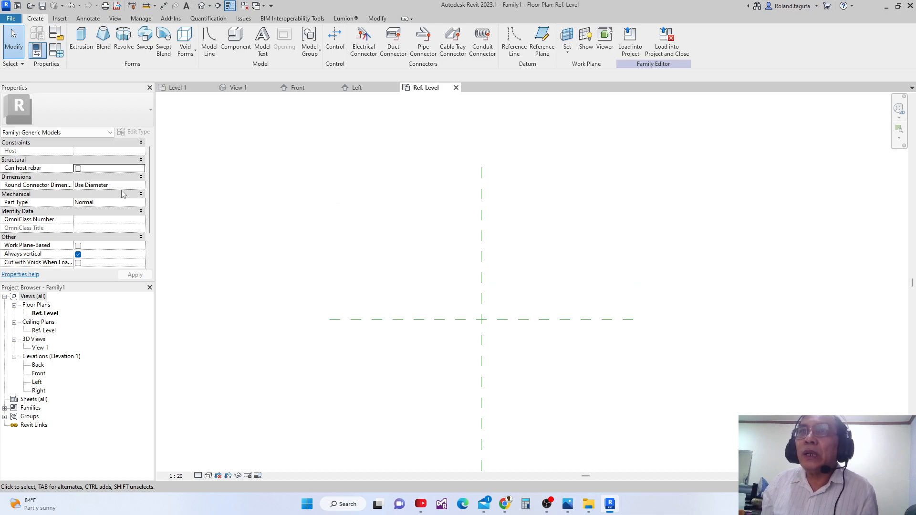
click(191, 92)
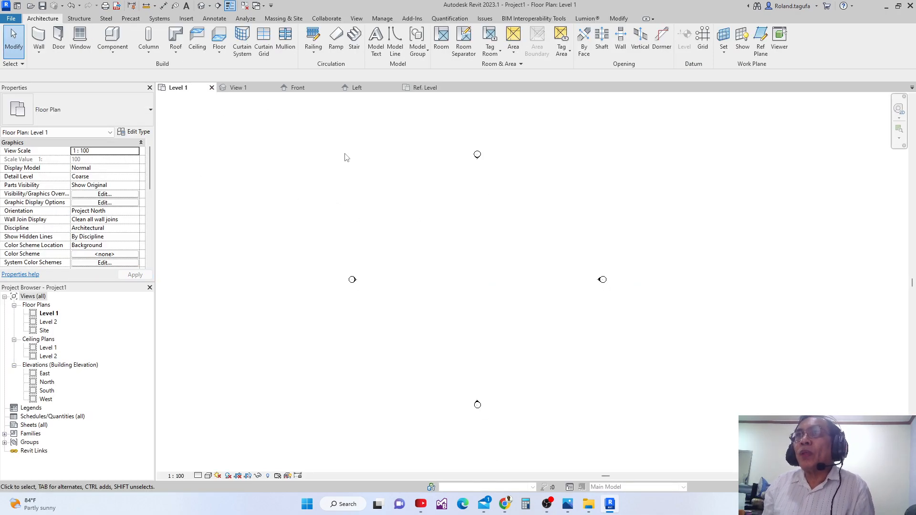
click(276, 20)
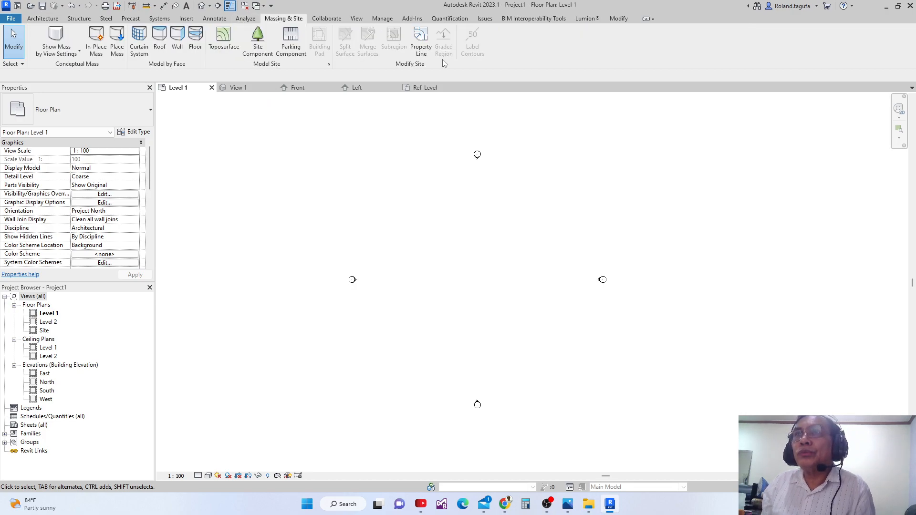
click(53, 51)
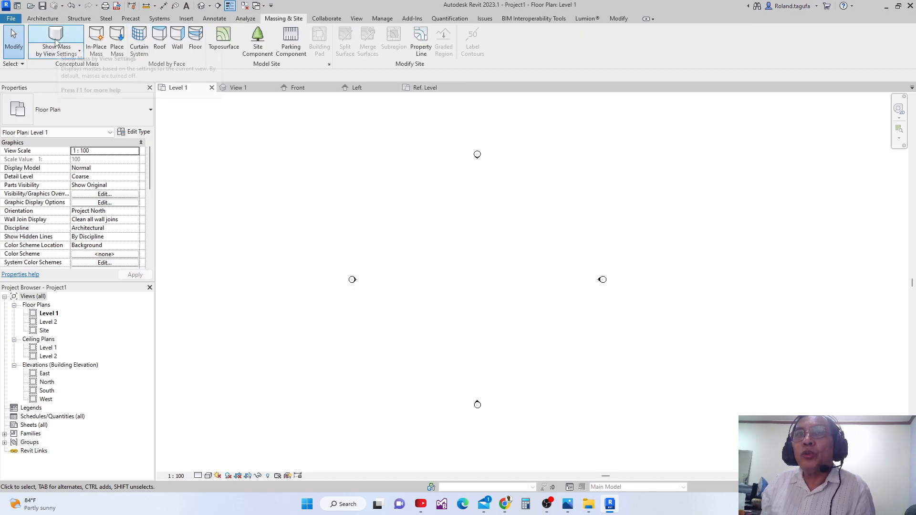
click(96, 43)
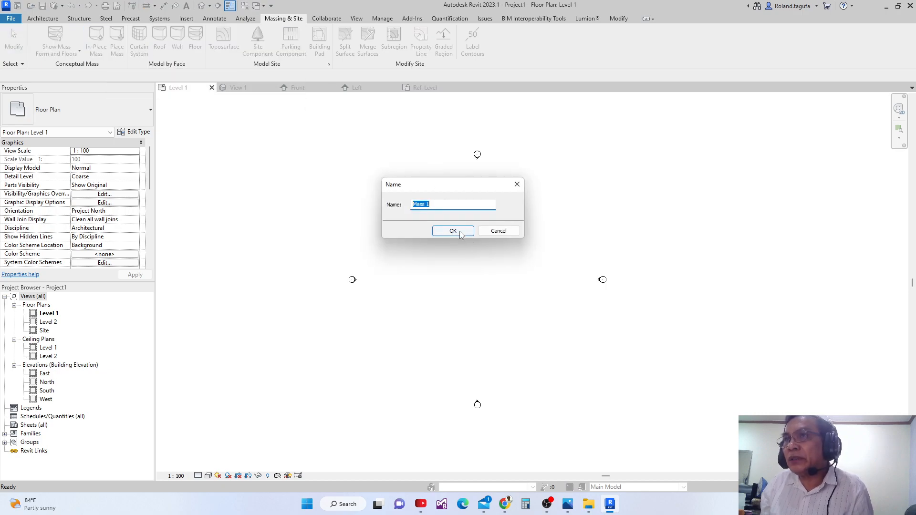
click(453, 231)
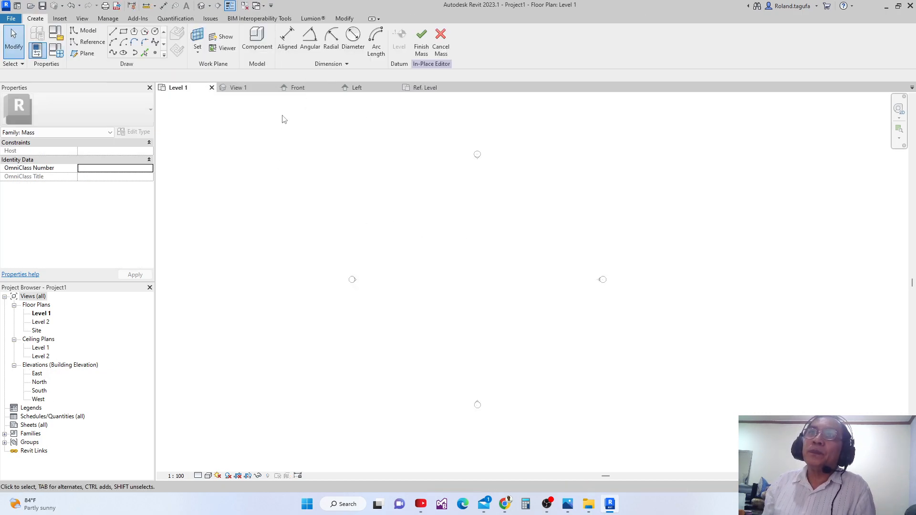
- Draw a rectangle of model lines on Level 1, centred between the four elevation markers
click(123, 31)
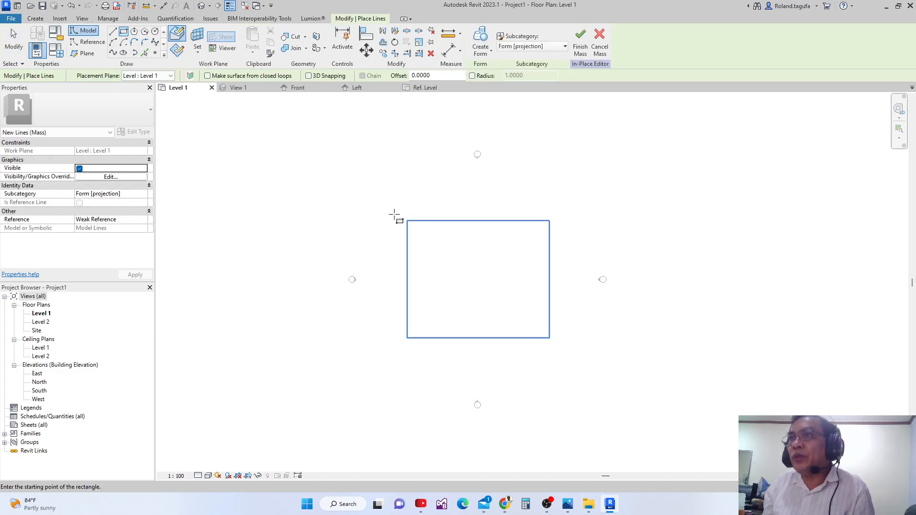
click(445, 252)
click(511, 302)
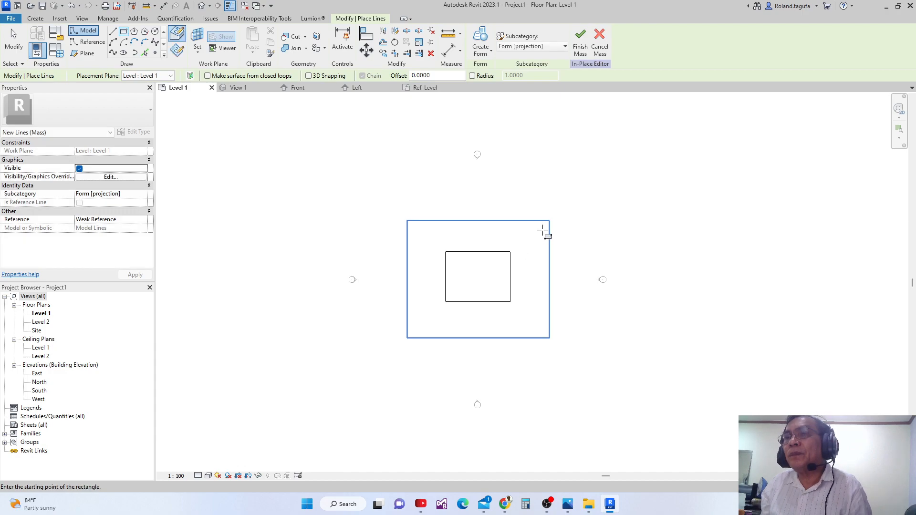
key(Escape)
key(Escape)
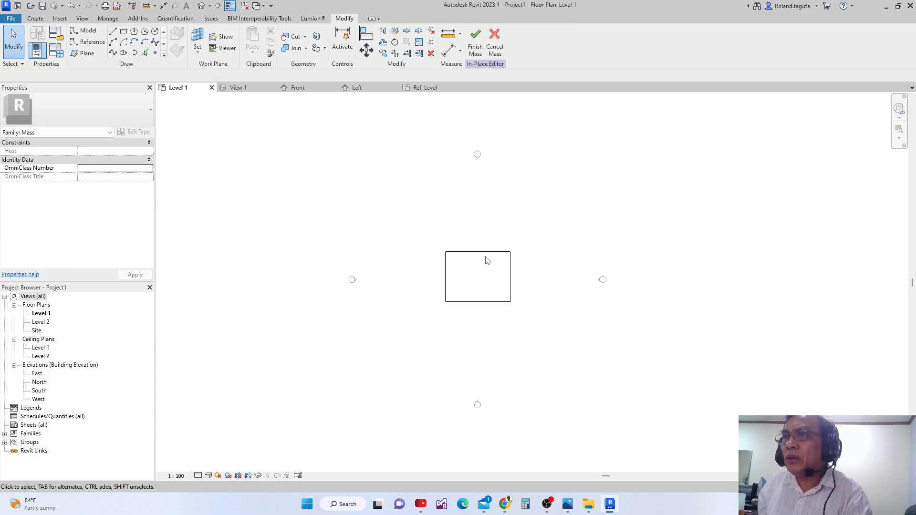
- Open the default 3D view and create a solid form from the rectangle's chain of lines
click(229, 7)
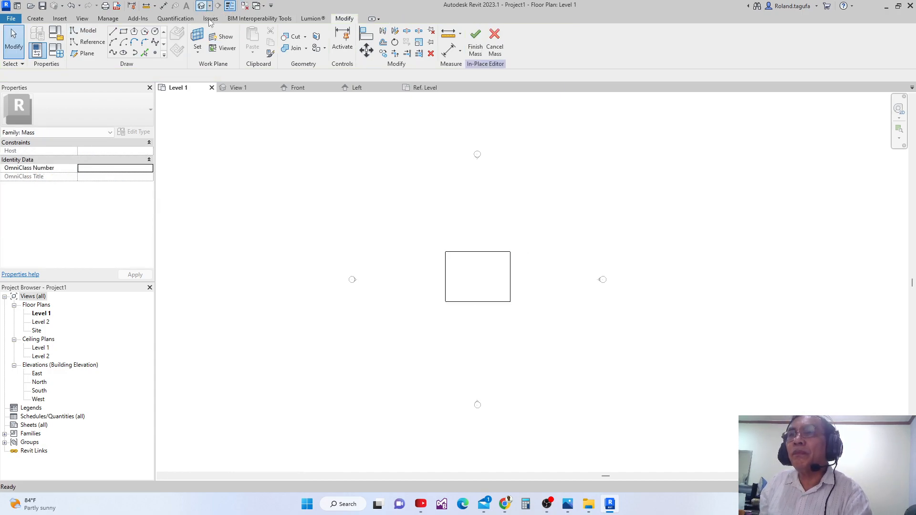
middle_drag(505, 265, 369, 256)
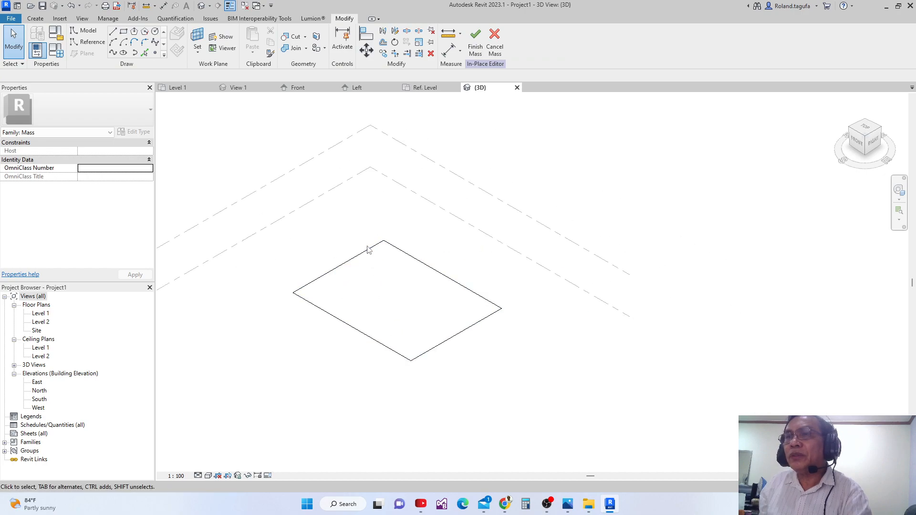
click(370, 254)
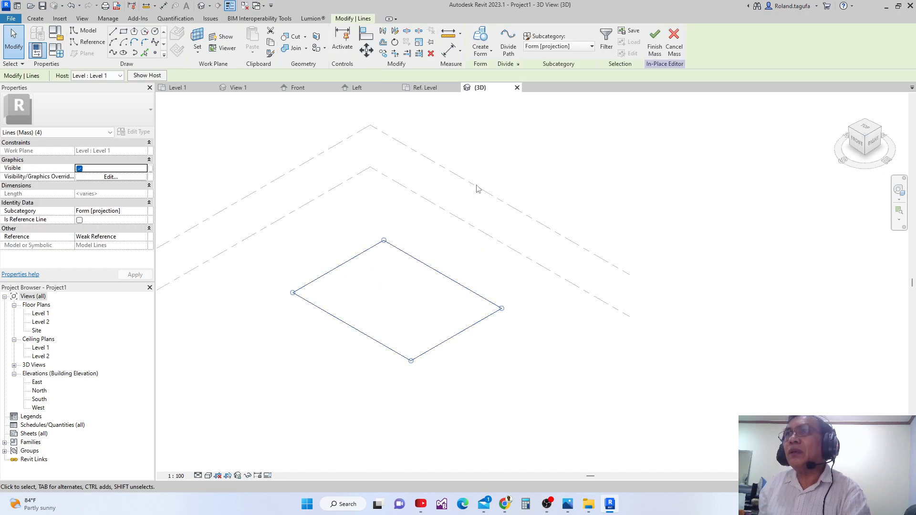
click(483, 36)
scroll(467, 241, down, 2)
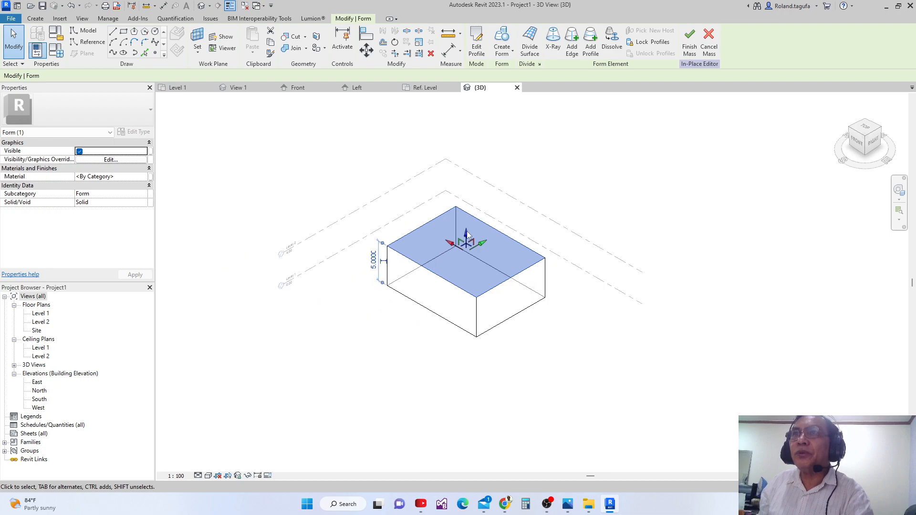
key(Escape)
scroll(444, 293, up, 1)
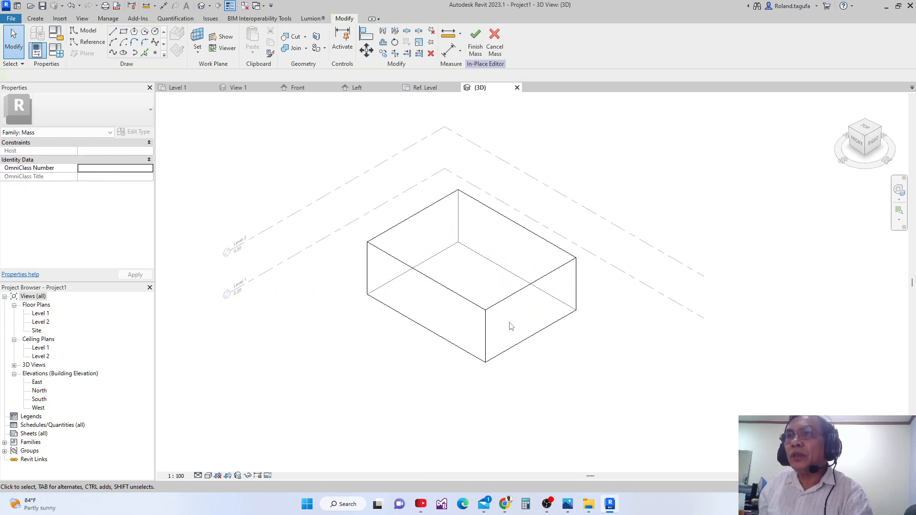
scroll(423, 241, up, 1)
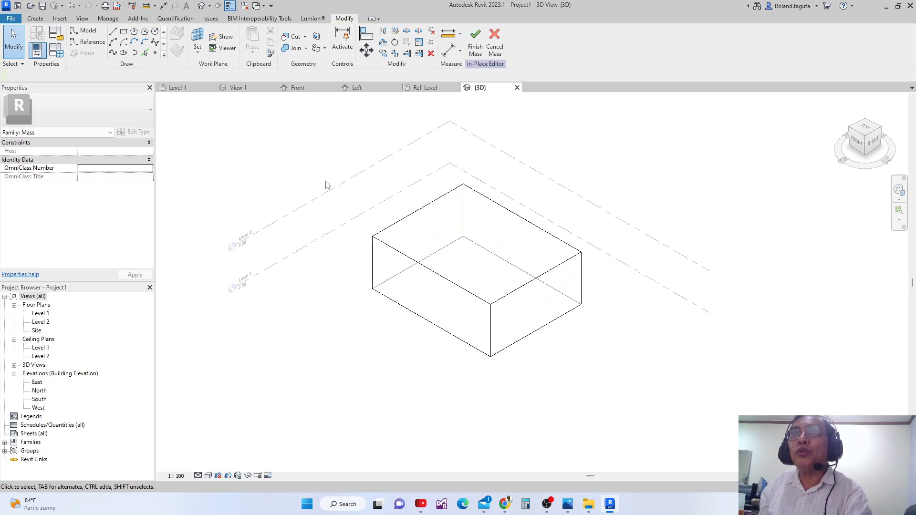
- Try to copy the box form from the in-place mass into the generic model family's Ref. Level plan
drag(299, 140, 608, 377)
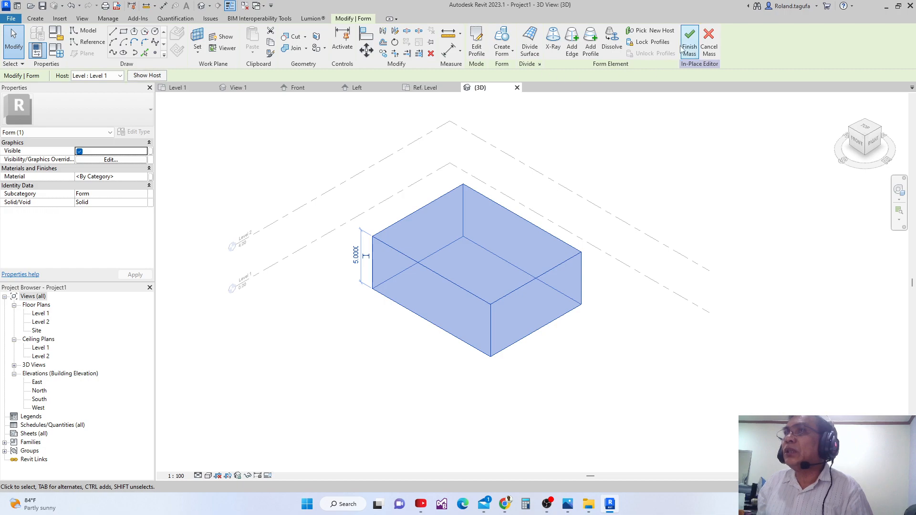
middle_drag(507, 182, 505, 186)
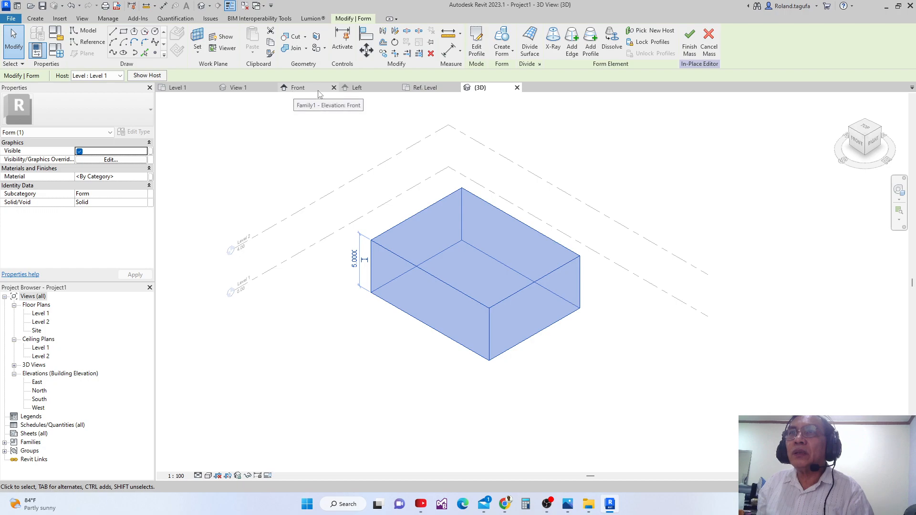
click(300, 89)
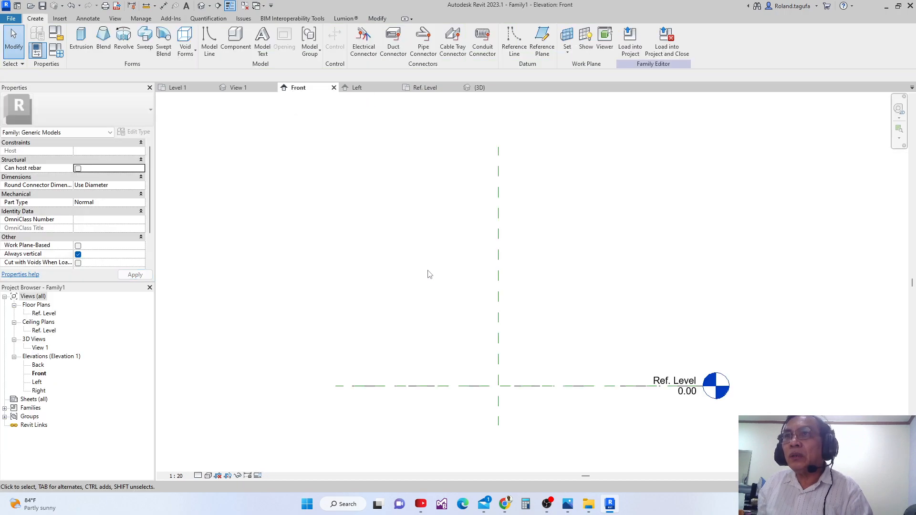
click(426, 88)
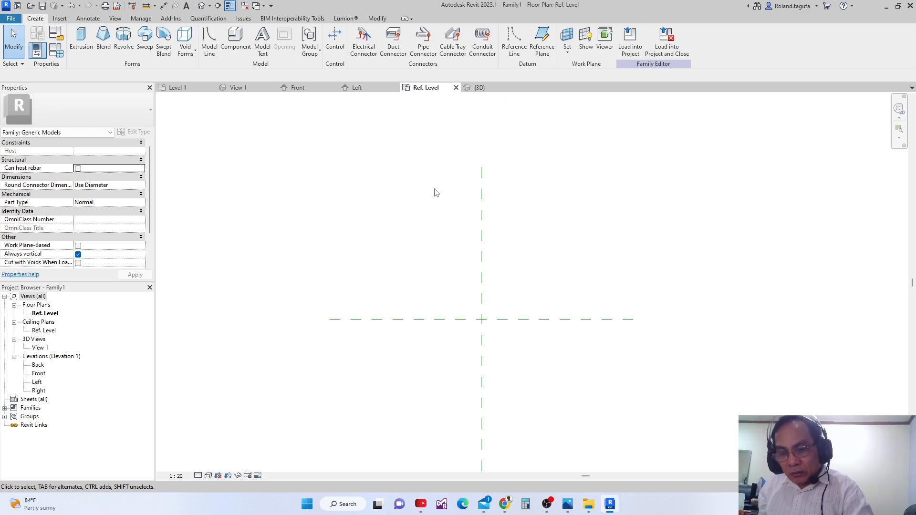
key(ctrl+v)
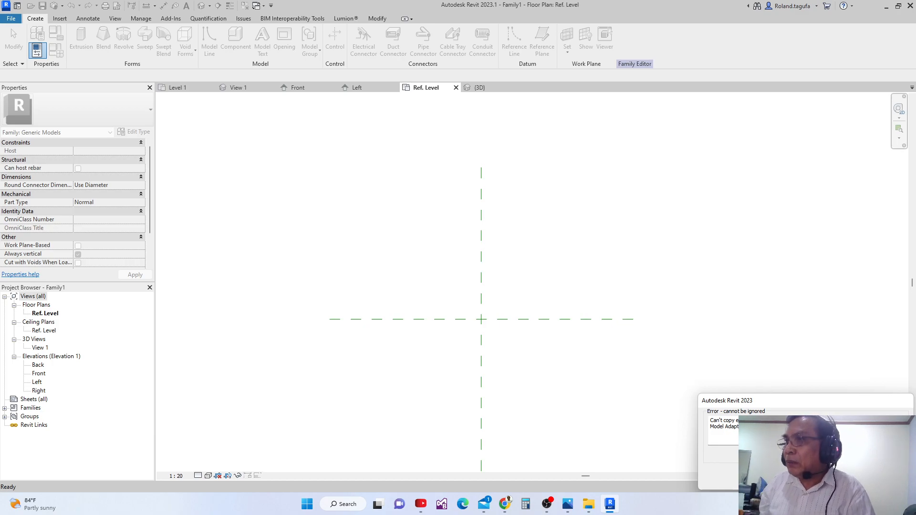
key(Escape)
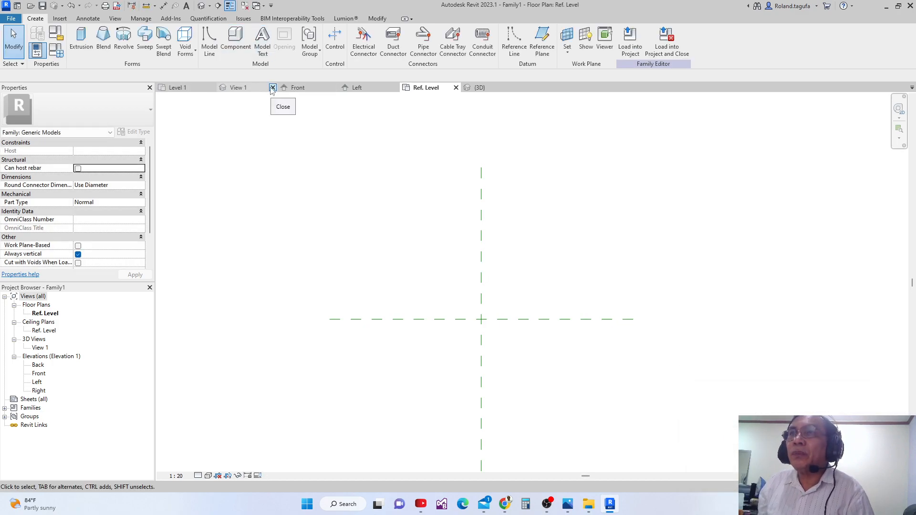
- Close the generic model family's Front, Left and Ref. Level views
click(334, 88)
click(333, 88)
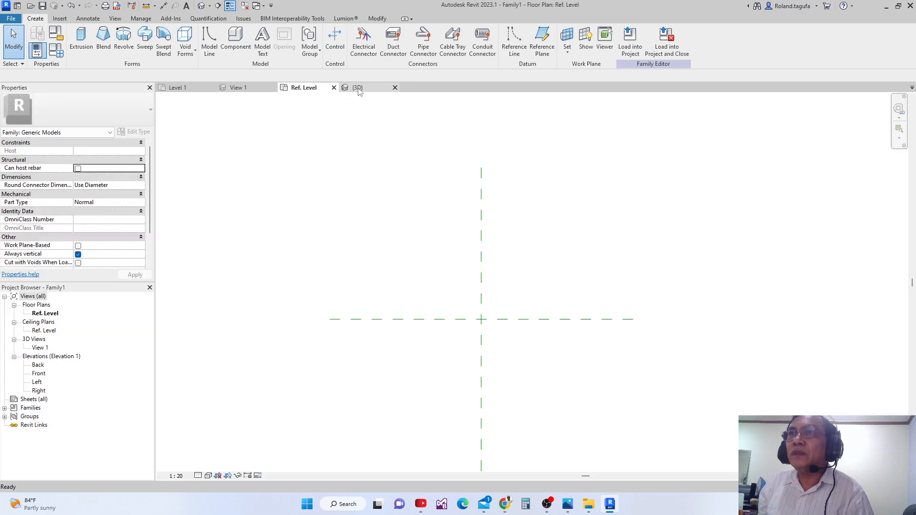
click(333, 88)
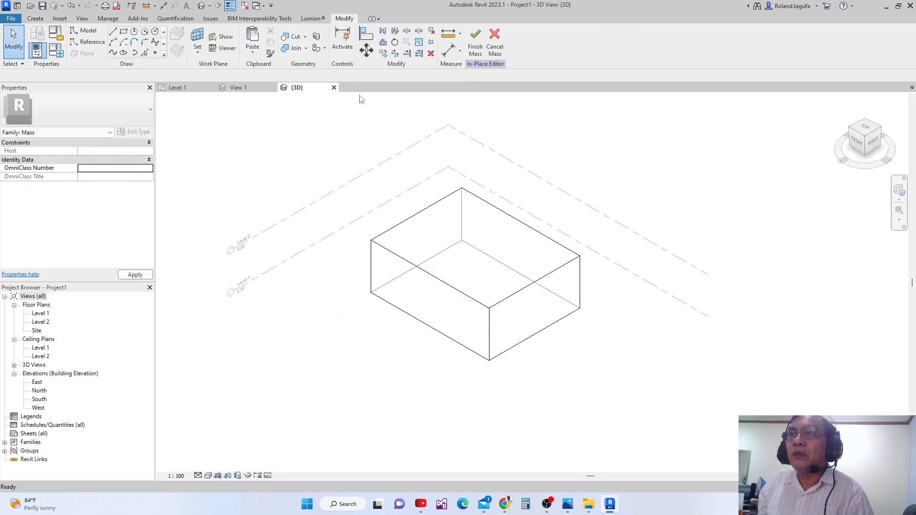
- Check what the remaining open views show: View 1, the project's 3D view and Level 1
click(245, 90)
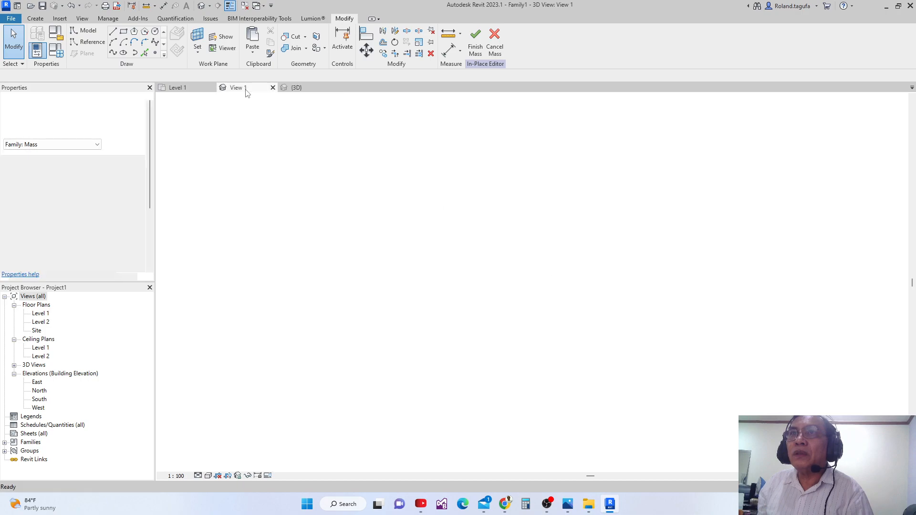
click(300, 90)
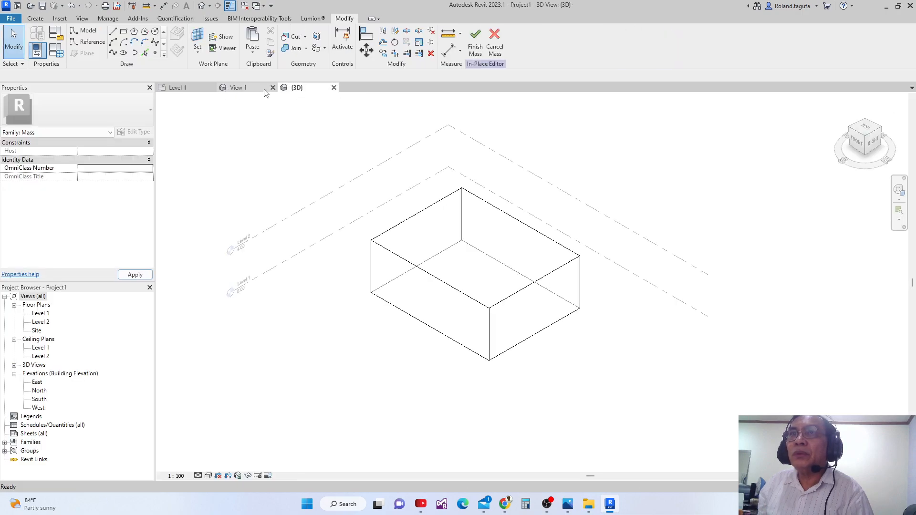
click(262, 89)
click(298, 89)
click(248, 87)
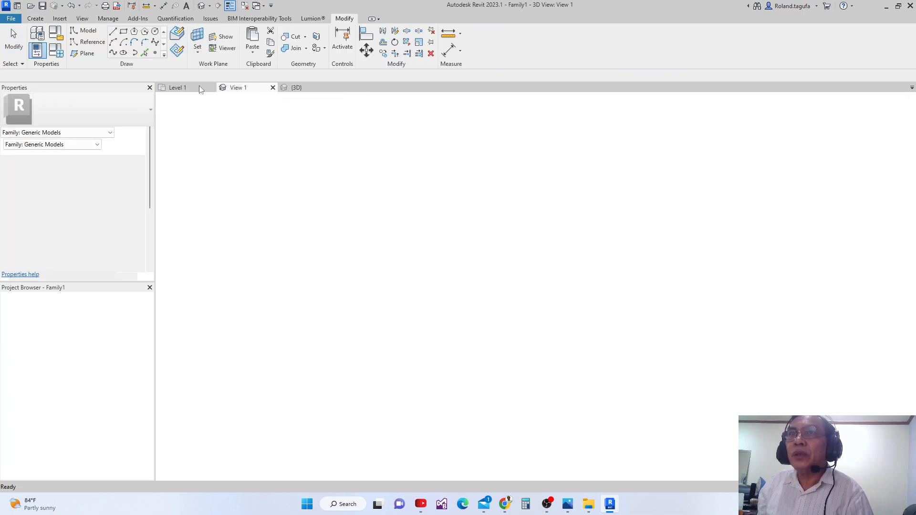
click(198, 88)
click(244, 90)
click(290, 89)
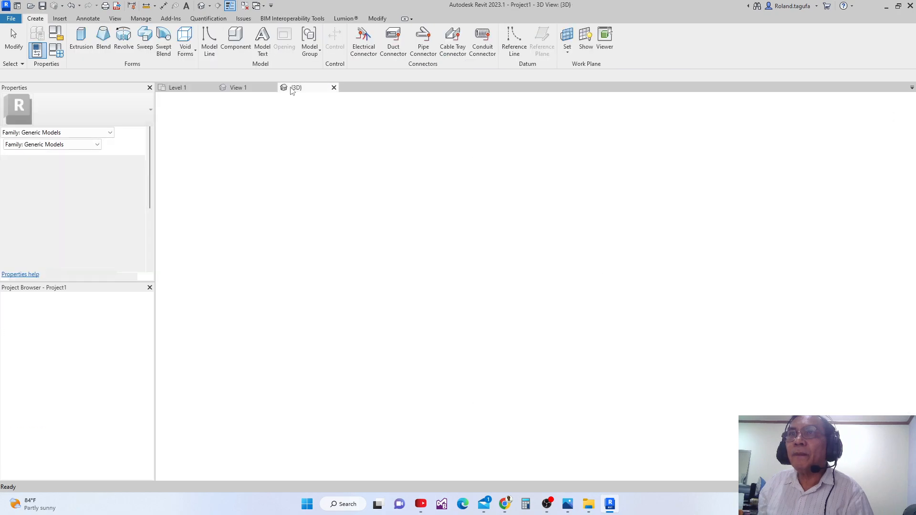
click(199, 89)
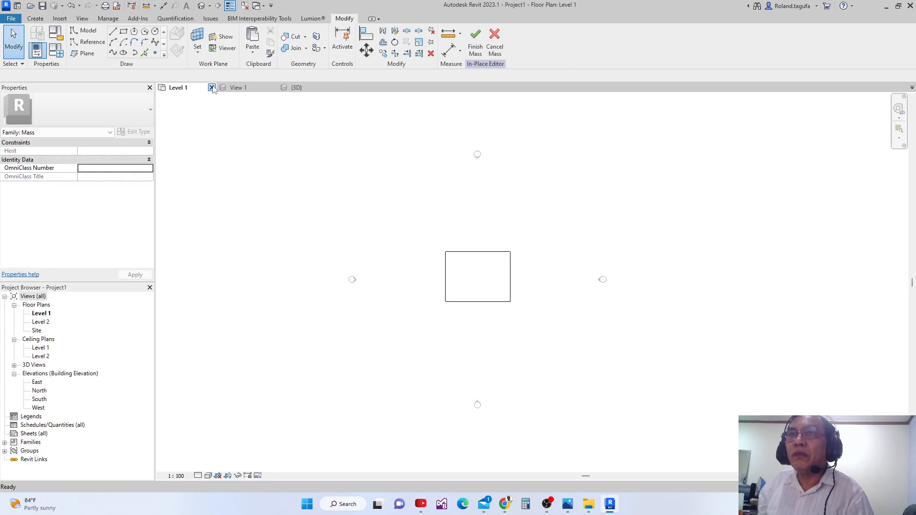
- Close the Level 1 floor plan and return to the project's 3D view of the box mass
click(212, 88)
click(199, 91)
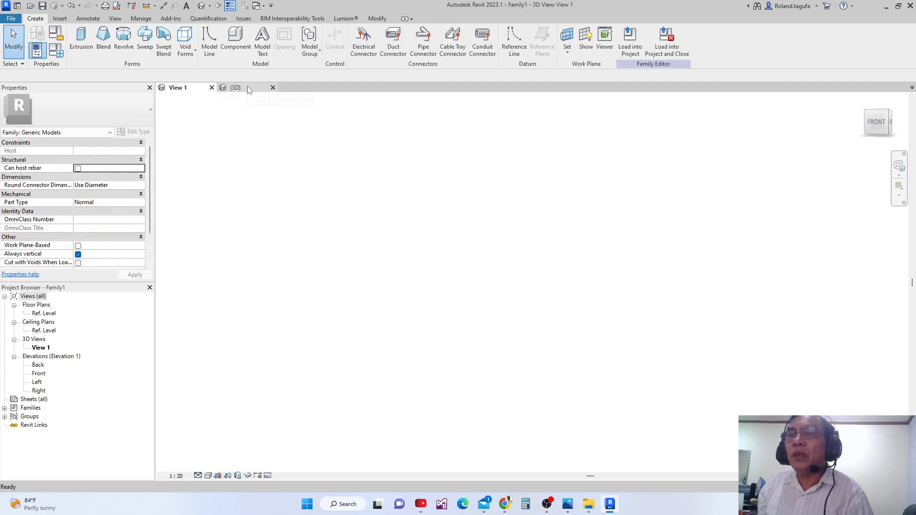
click(247, 87)
middle_drag(310, 173, 317, 204)
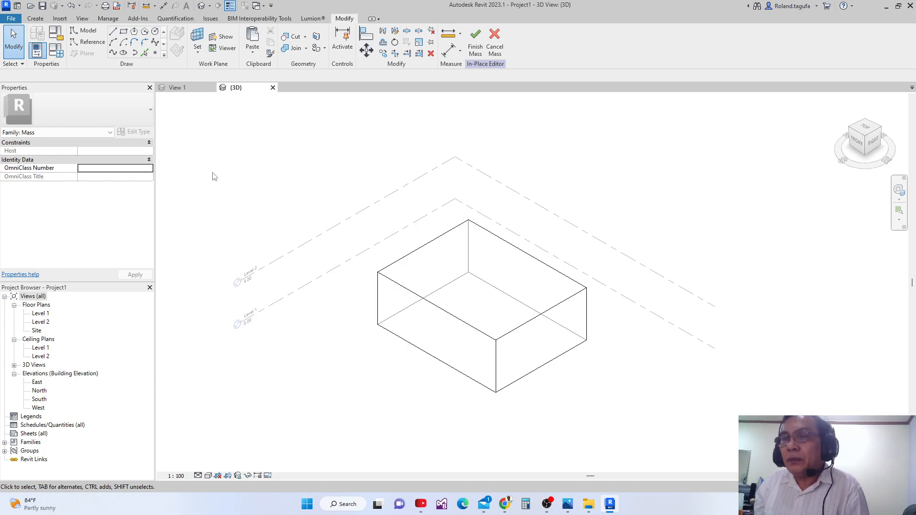
- Create a new family from the Metric Generic Model Adaptive.rft template in the English templates folder
click(22, 8)
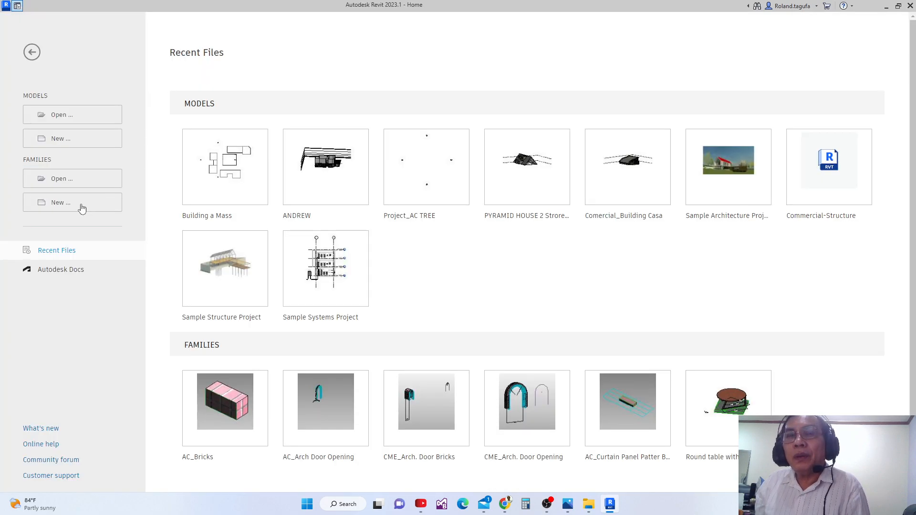
click(48, 204)
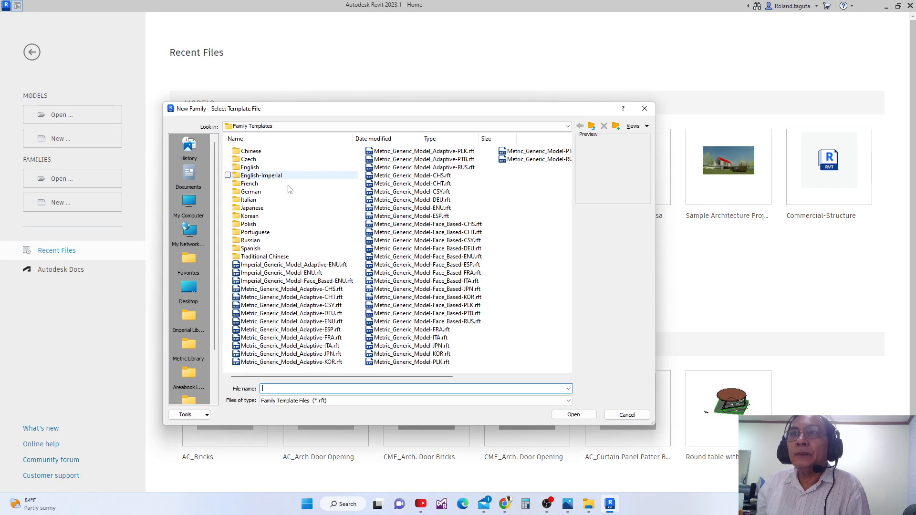
double_click(281, 169)
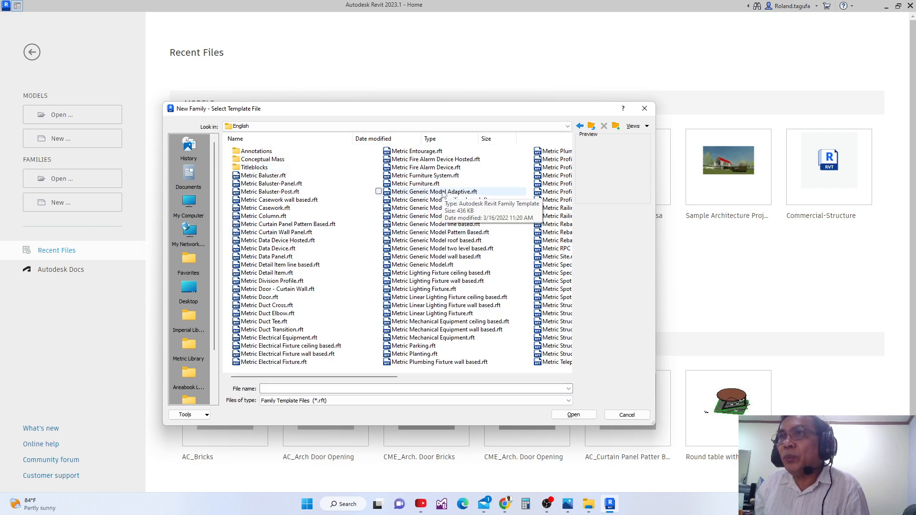
double_click(426, 196)
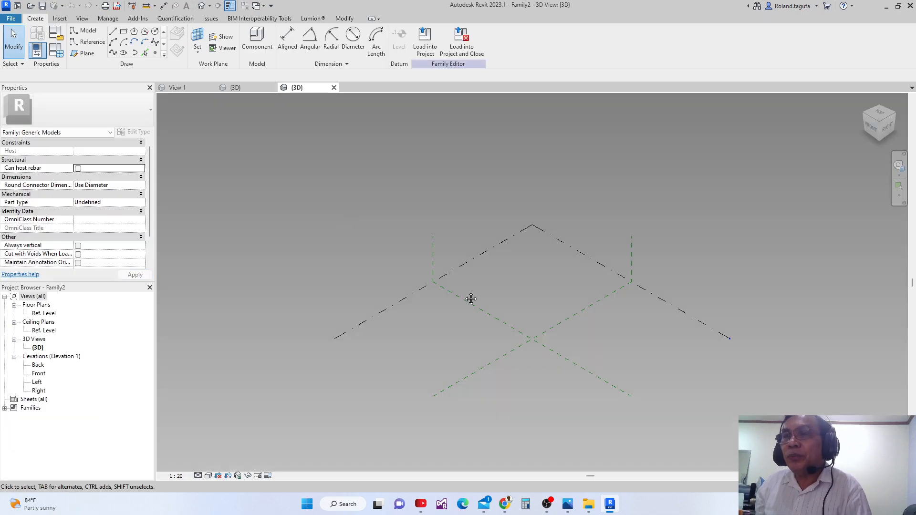
scroll(421, 231, up, 2)
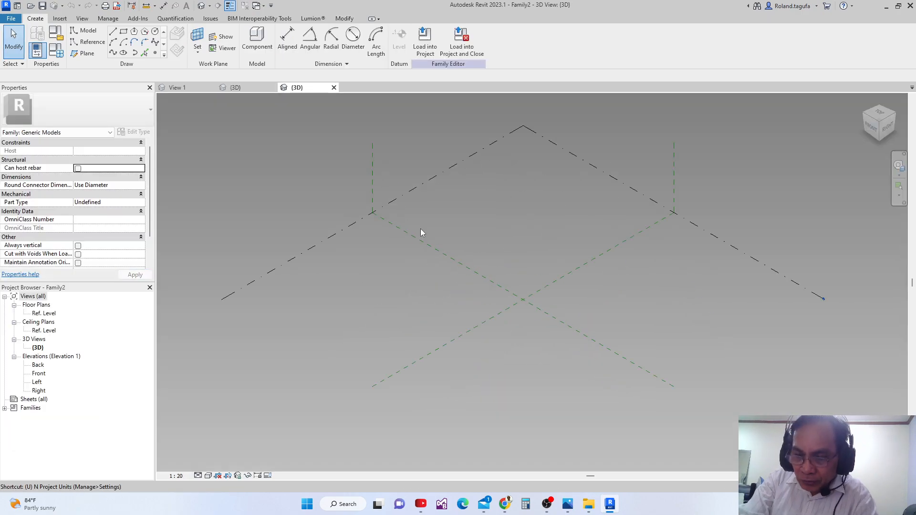
- Set the adaptive family's length units to meters with 2 decimal places
key(u)
key(n)
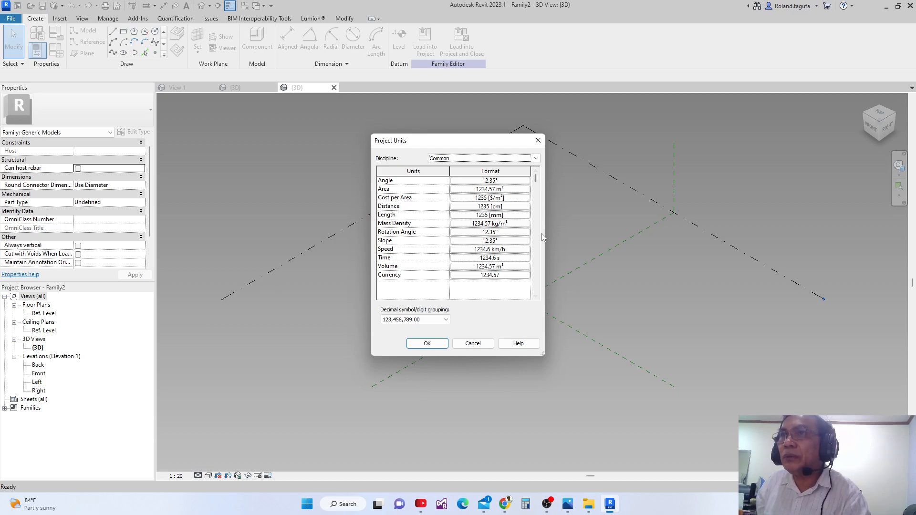
click(523, 216)
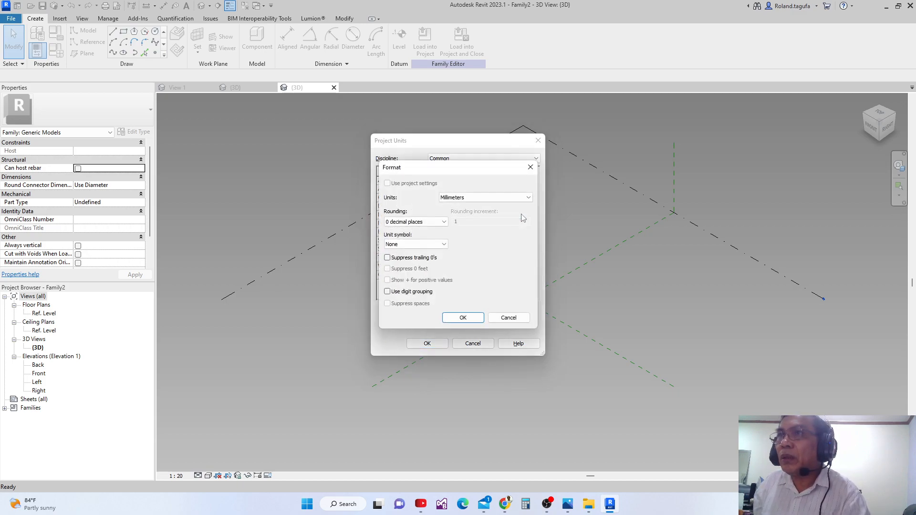
click(494, 197)
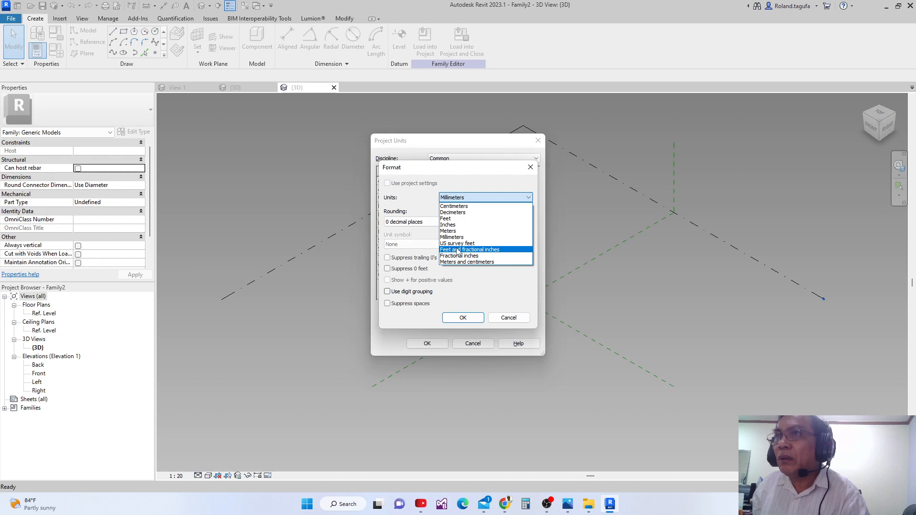
click(458, 231)
click(423, 221)
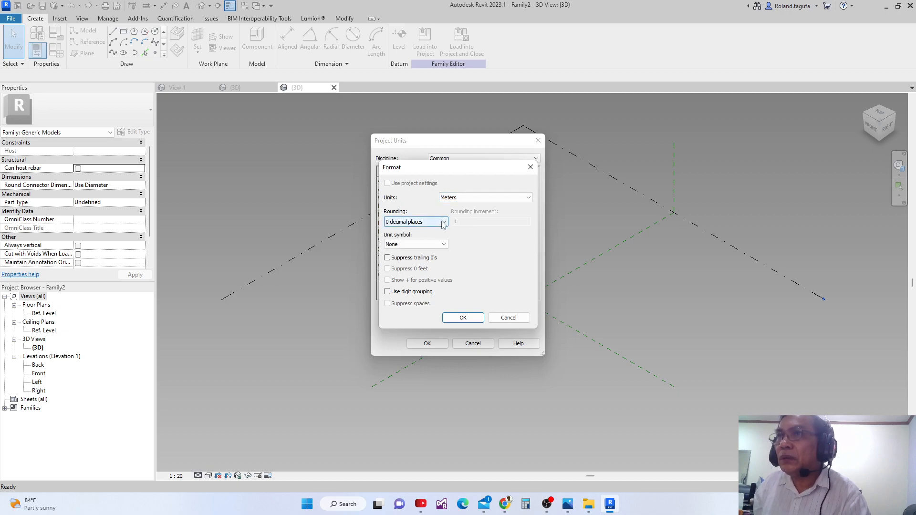
click(412, 262)
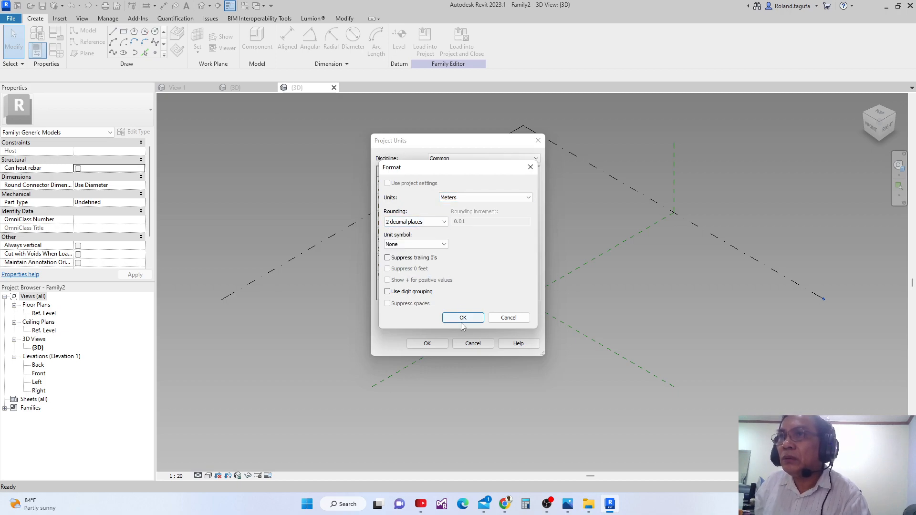
click(464, 317)
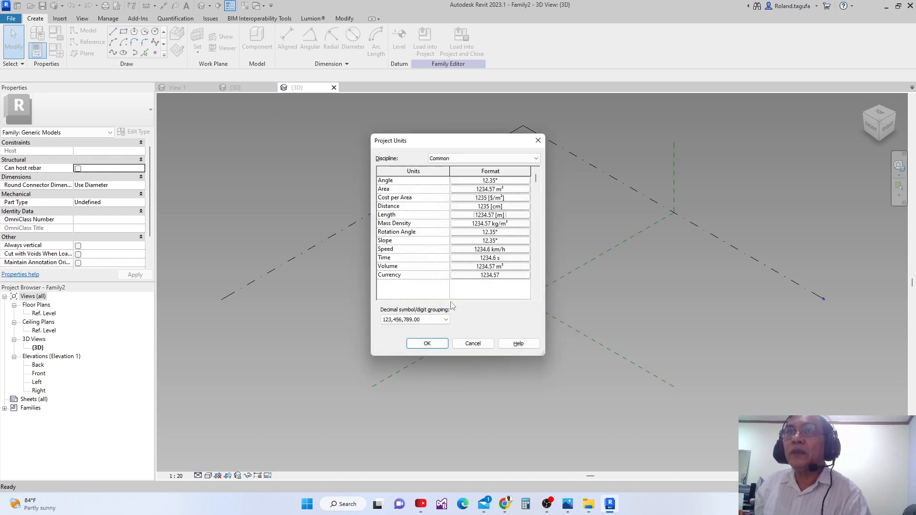
click(434, 345)
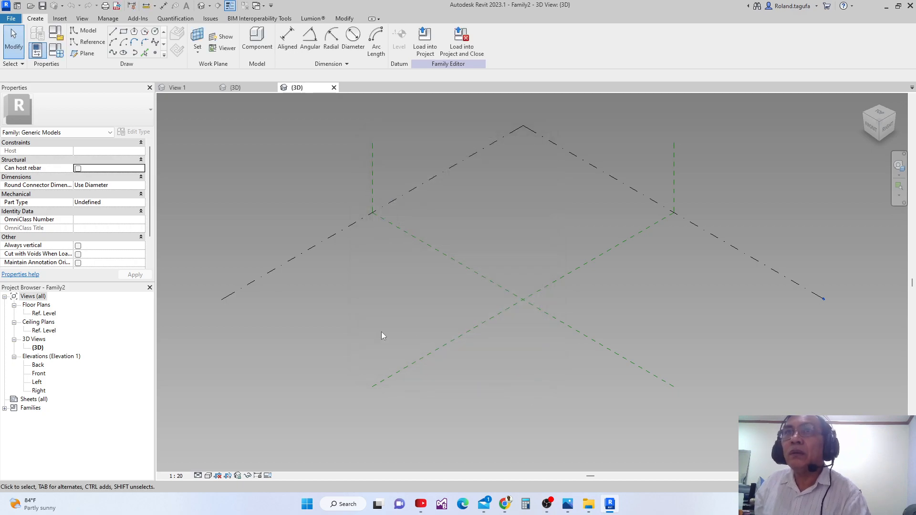
- Copy the box form from the project's in-place mass and paste it into the adaptive family's 3D view
click(235, 87)
middle_drag(422, 229, 348, 264)
scroll(236, 211, down, 3)
drag(213, 201, 427, 365)
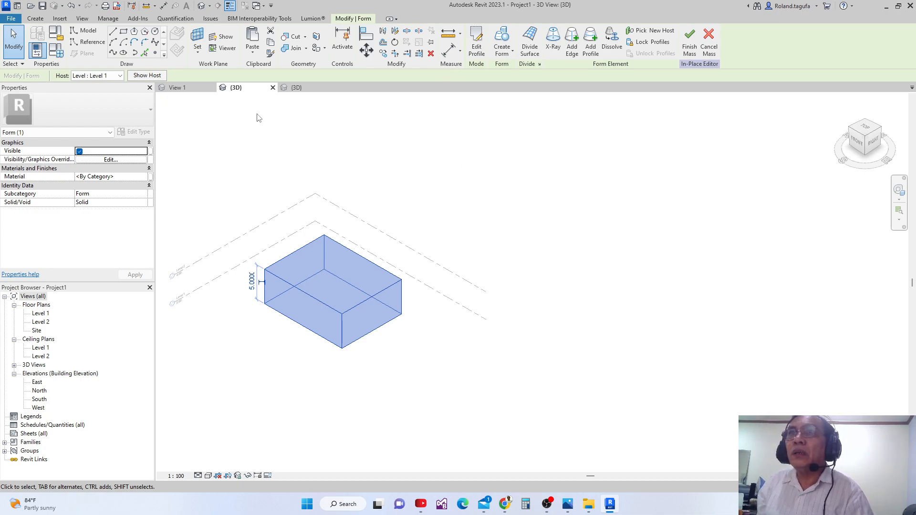
click(305, 87)
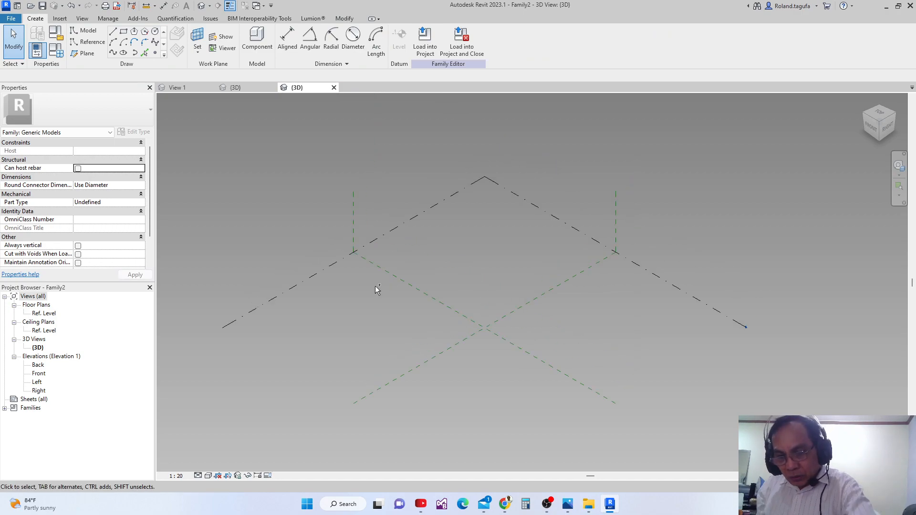
key(ctrl+v)
click(466, 318)
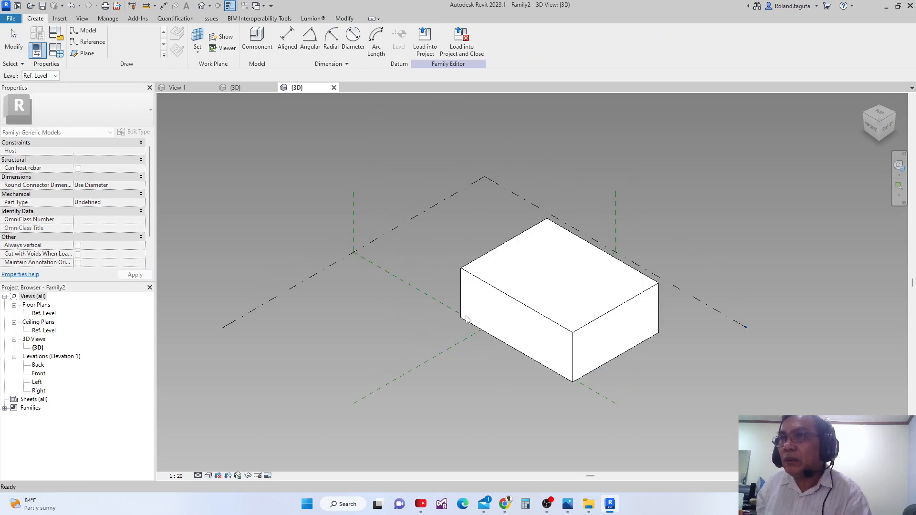
middle_drag(565, 280, 475, 291)
scroll(466, 271, down, 1)
key(Escape)
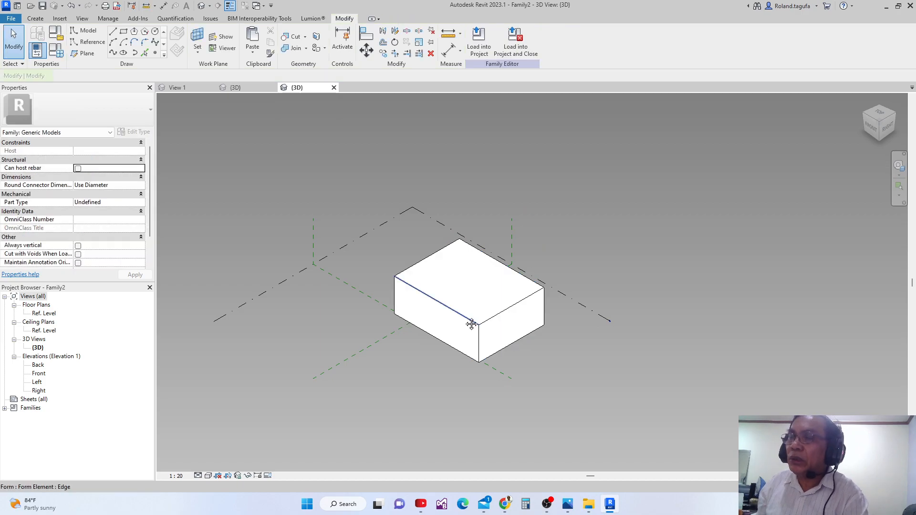
middle_drag(471, 324, 470, 321)
shift+middle_drag(544, 333, 546, 318)
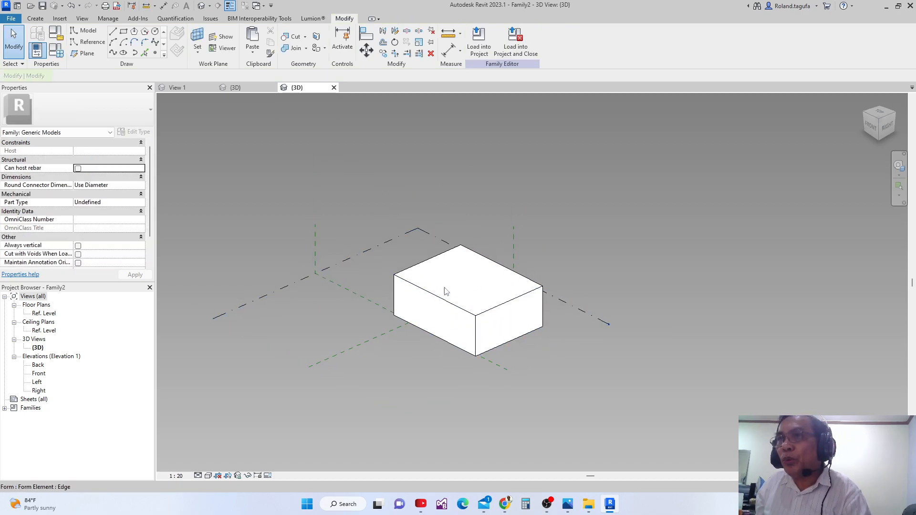
- Try to copy the box from the adaptive family into View 1 of the standard generic model family
drag(375, 210, 555, 374)
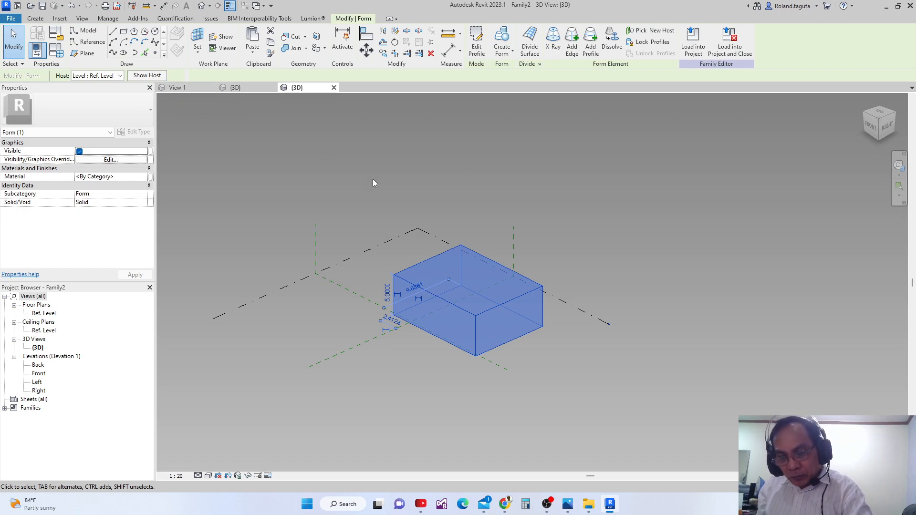
click(176, 88)
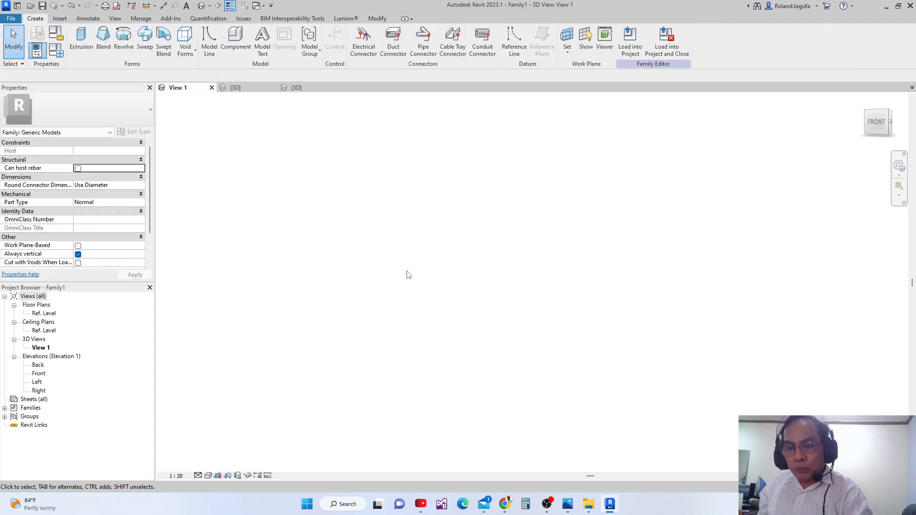
key(ctrl+v)
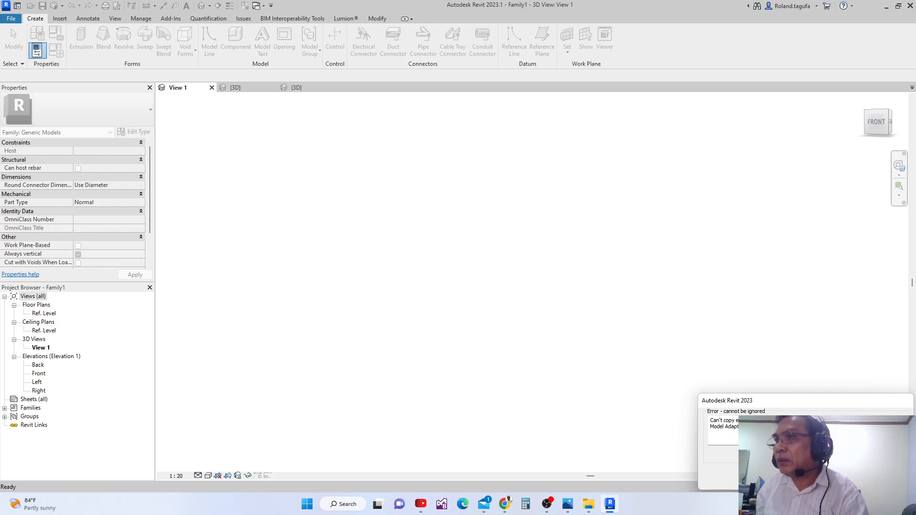
key(Escape)
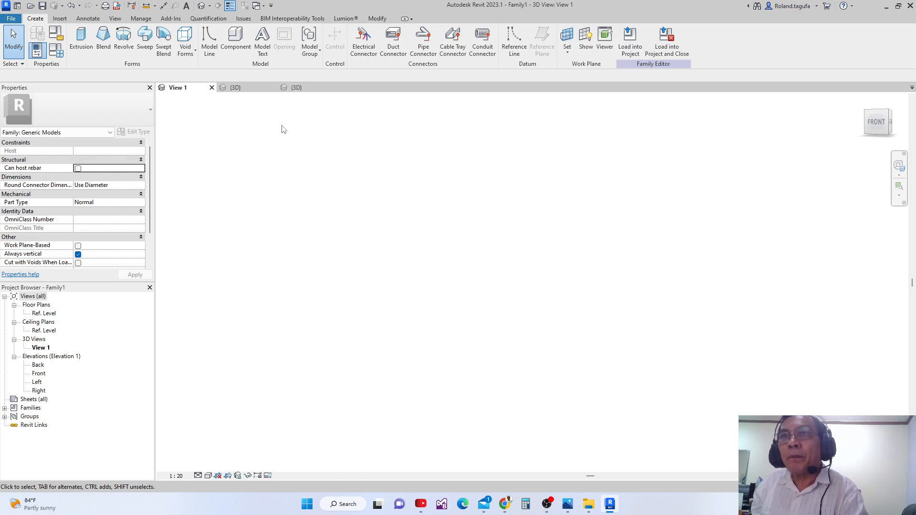
- Delete the box form from the project's in-place mass
click(238, 88)
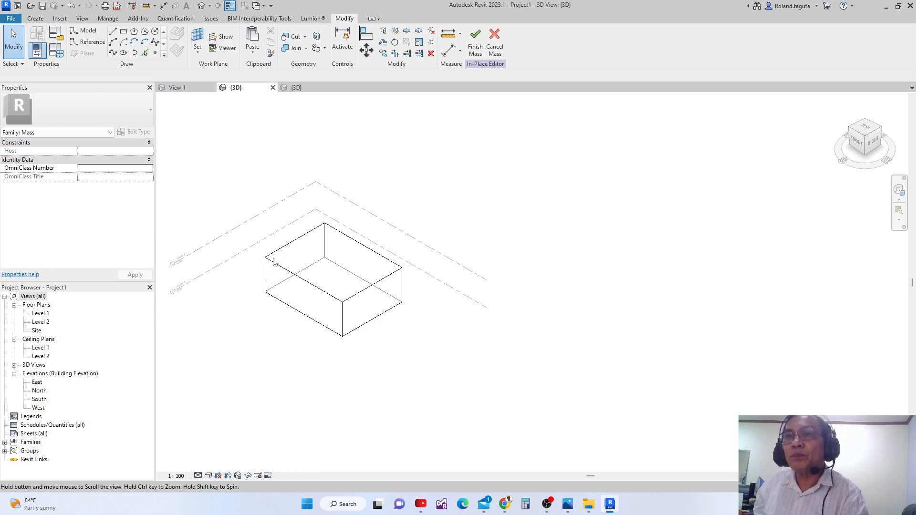
scroll(273, 253, up, 2)
drag(221, 158, 436, 378)
key(Delete)
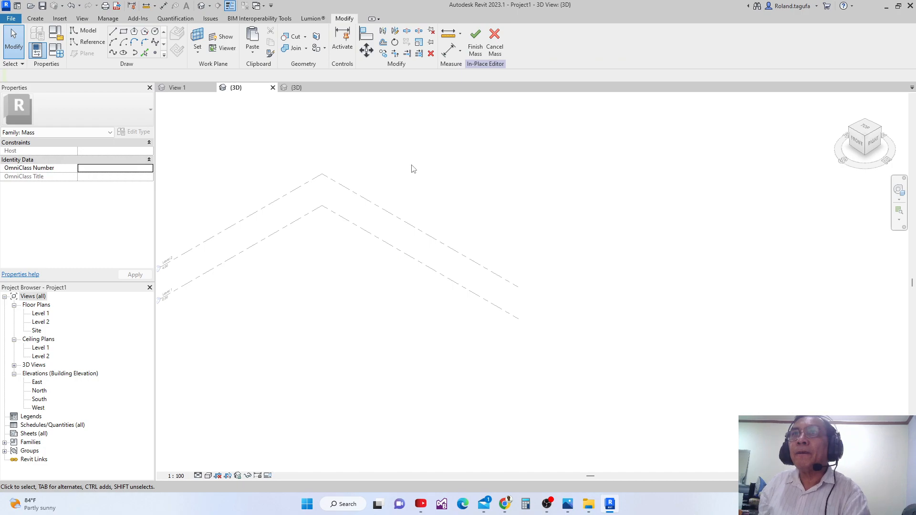
- Delete the pasted box from the adaptive family's 3D view
click(298, 90)
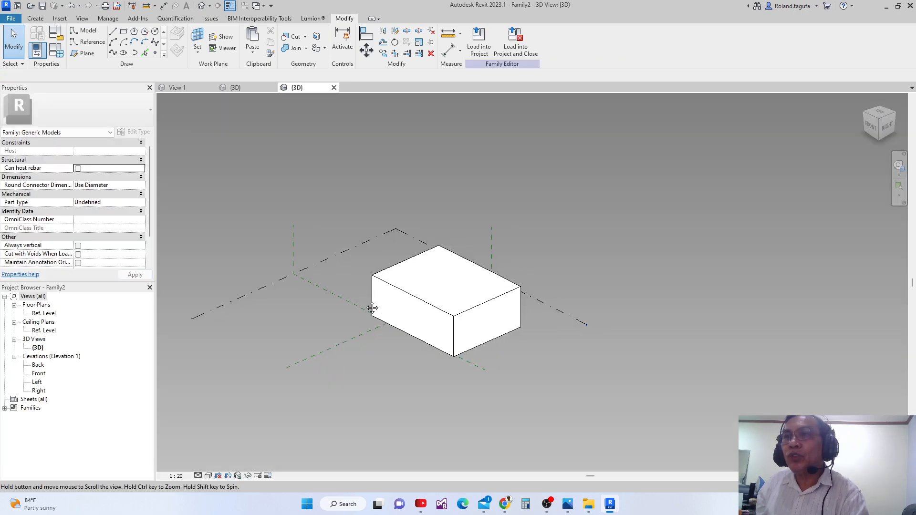
drag(315, 197, 510, 375)
key(Delete)
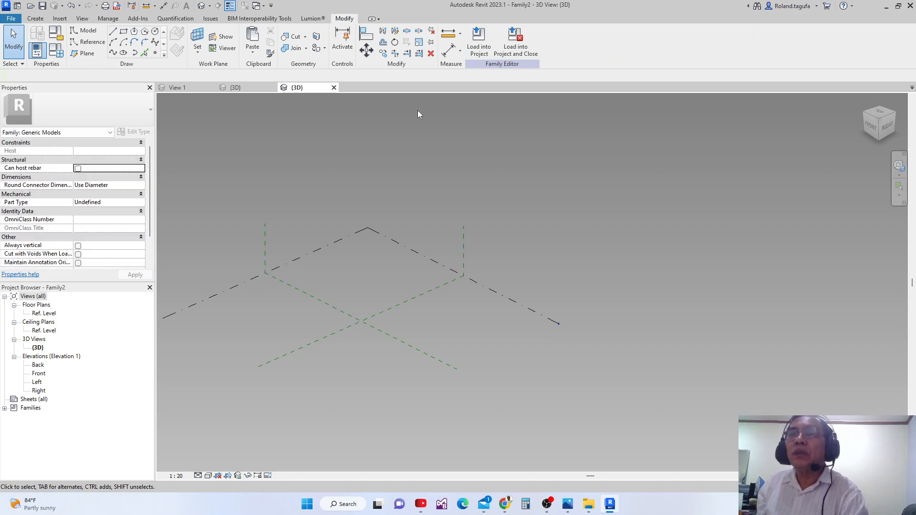
- Open the Ref. Level floor plan of the standard generic model family
click(181, 88)
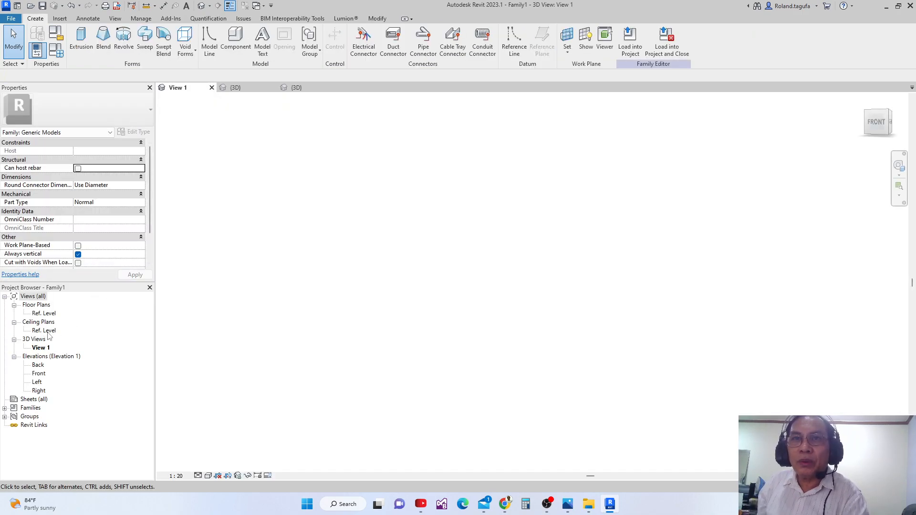
double_click(44, 313)
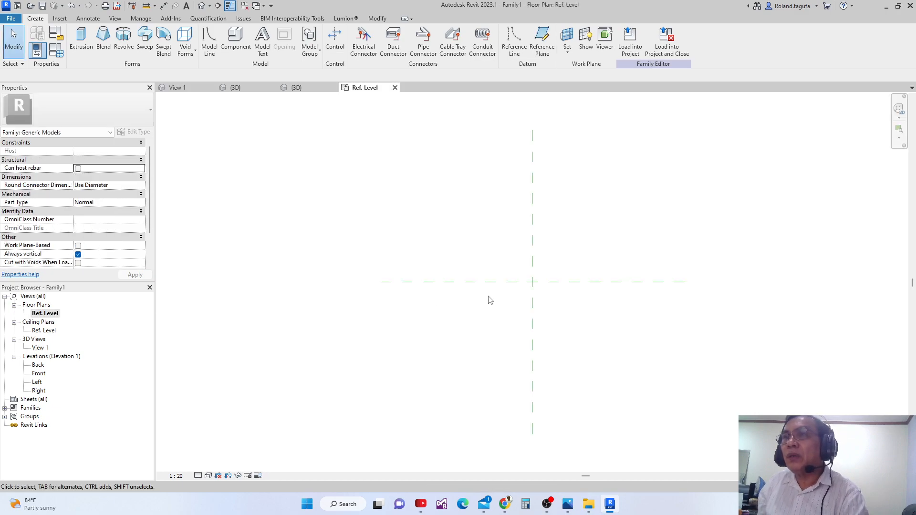
middle_drag(491, 300, 444, 268)
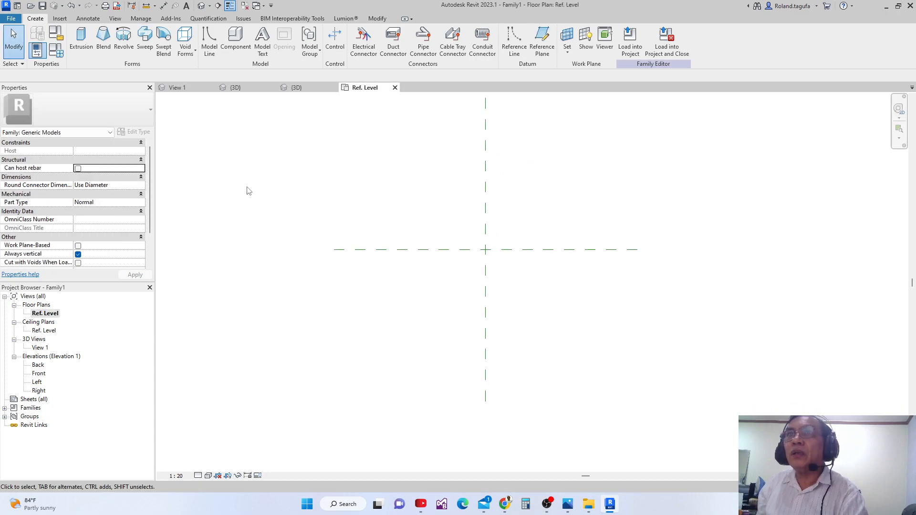
- Sketch a rectangular Extrusion profile about 1.56 by 1.52 m around the intersection of the reference planes
click(82, 40)
click(451, 212)
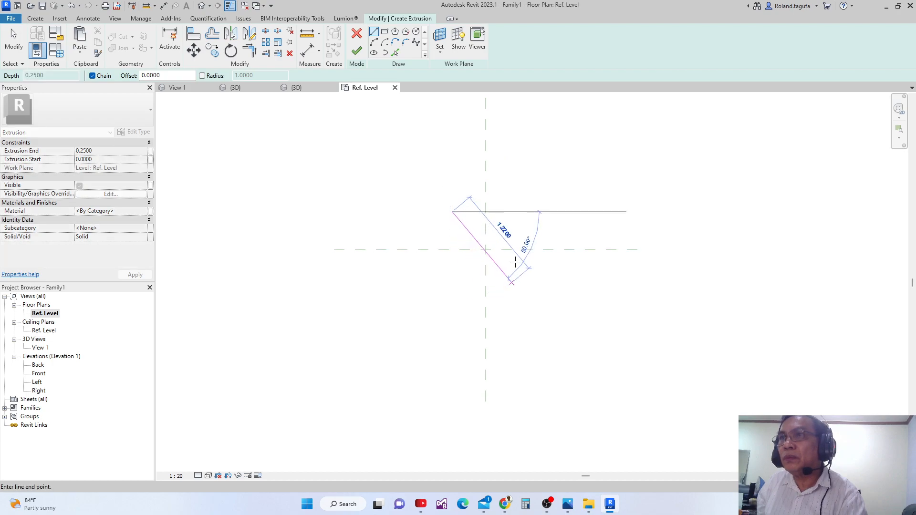
click(385, 32)
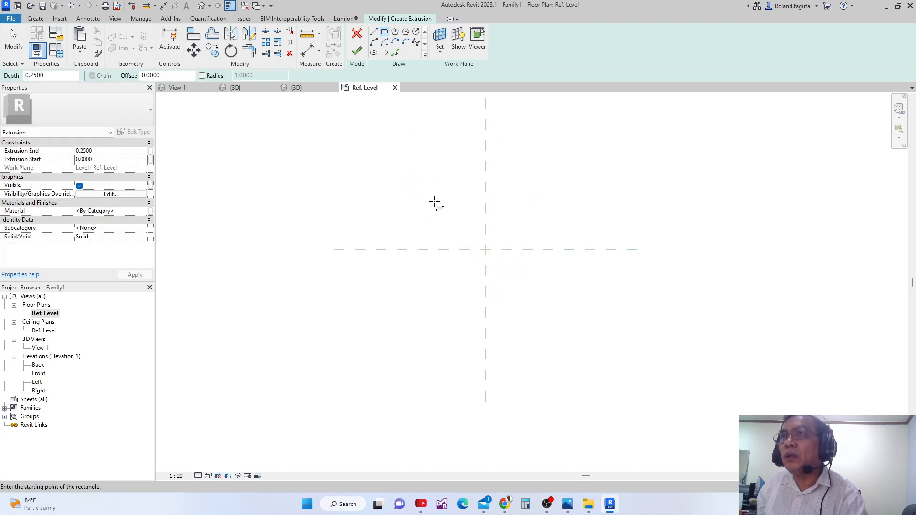
click(434, 201)
click(553, 317)
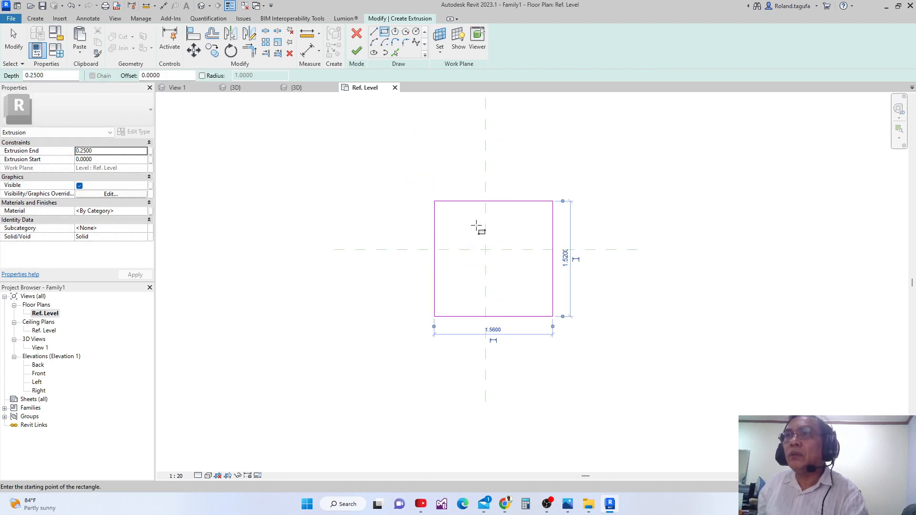
scroll(474, 227, up, 1)
mouse_move(462, 256)
middle_down()
mouse_move(450, 231)
mouse_move(445, 270)
middle_up()
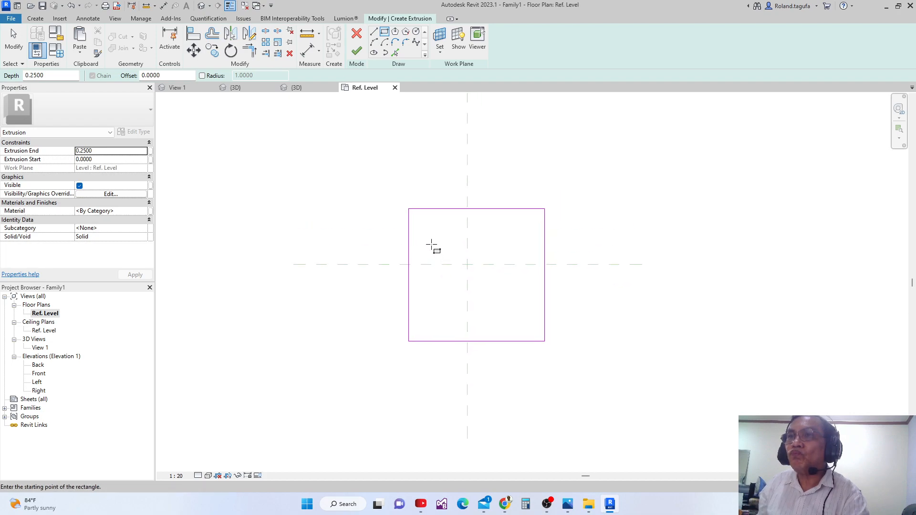
scroll(431, 244, up, 1)
key(Escape)
scroll(404, 253, down, 1)
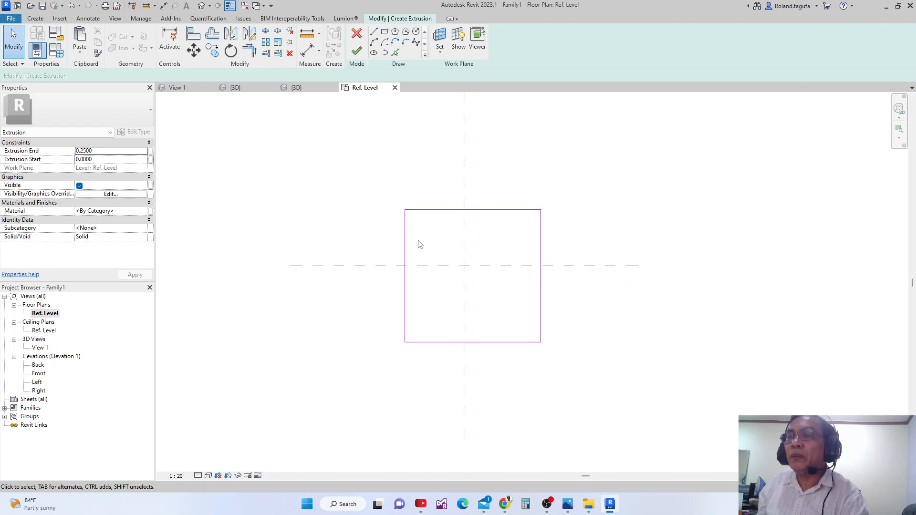
scroll(409, 223, up, 1)
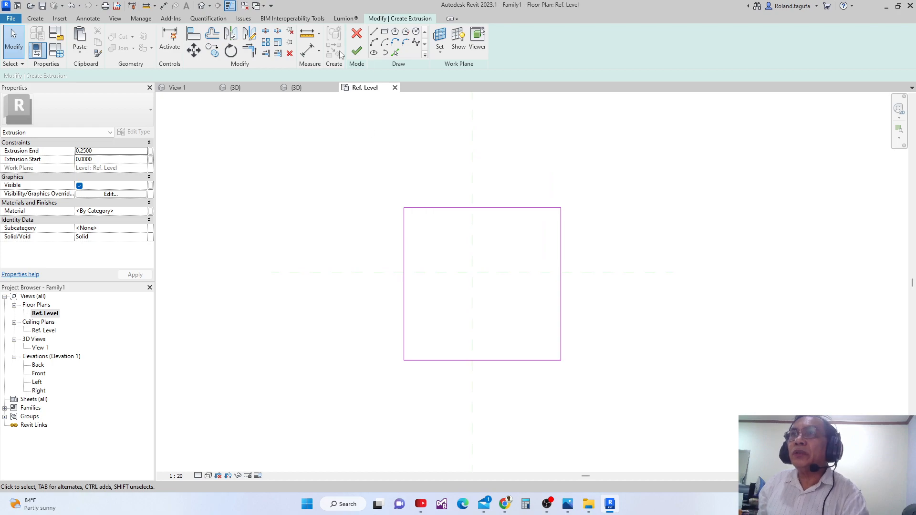
- Set the extrusion end to 5 m and finish the extrusion
click(113, 151)
text(5)
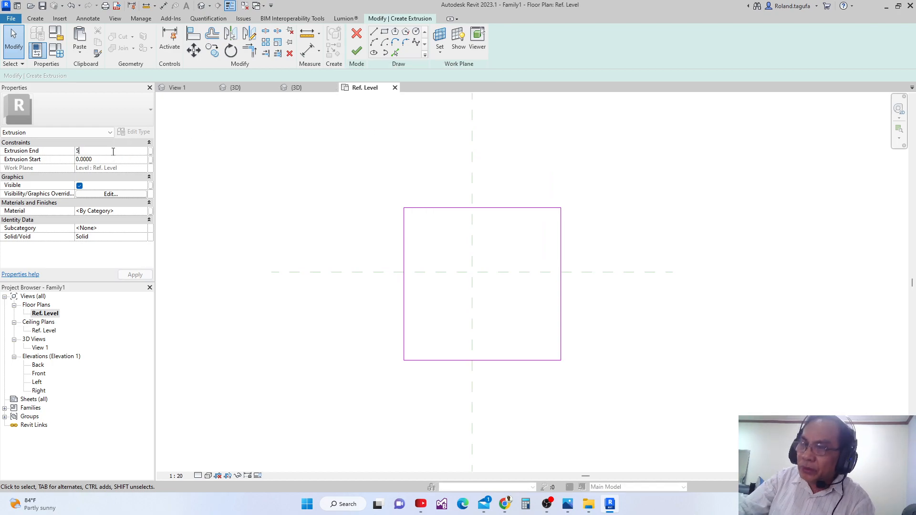
click(135, 275)
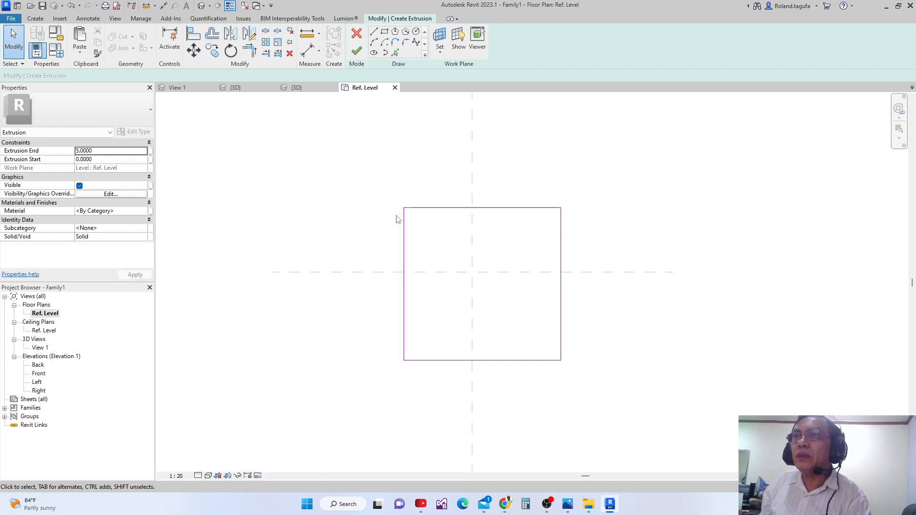
middle_drag(399, 219, 392, 209)
click(357, 51)
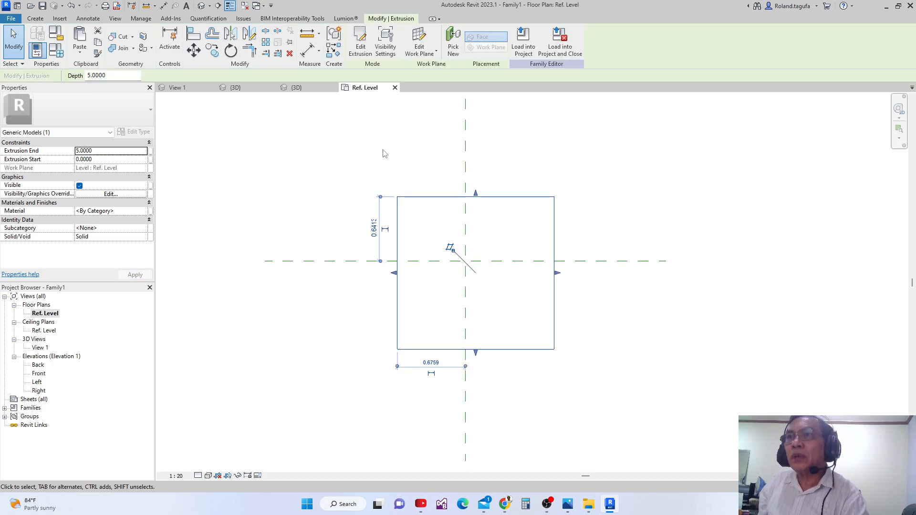
- Open the generic model family's 3D view and load the family with its extrusion into Project1
click(201, 6)
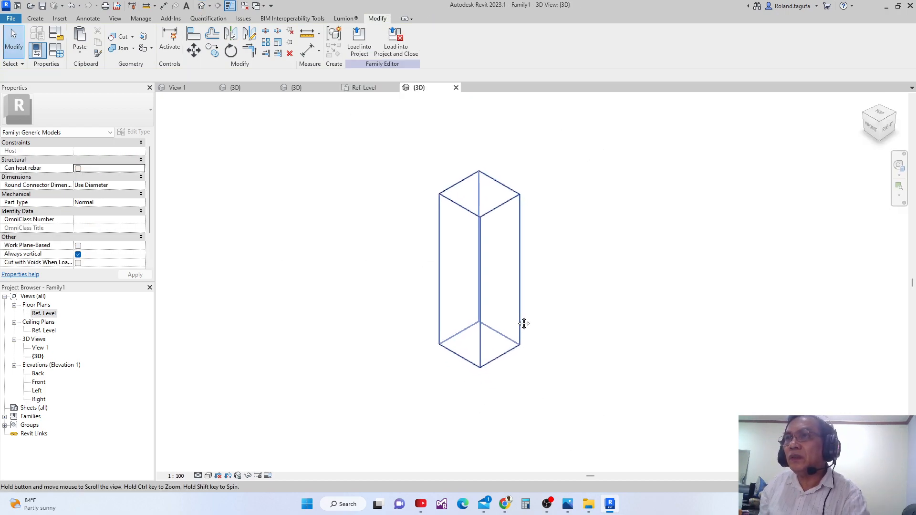
scroll(513, 317, down, 2)
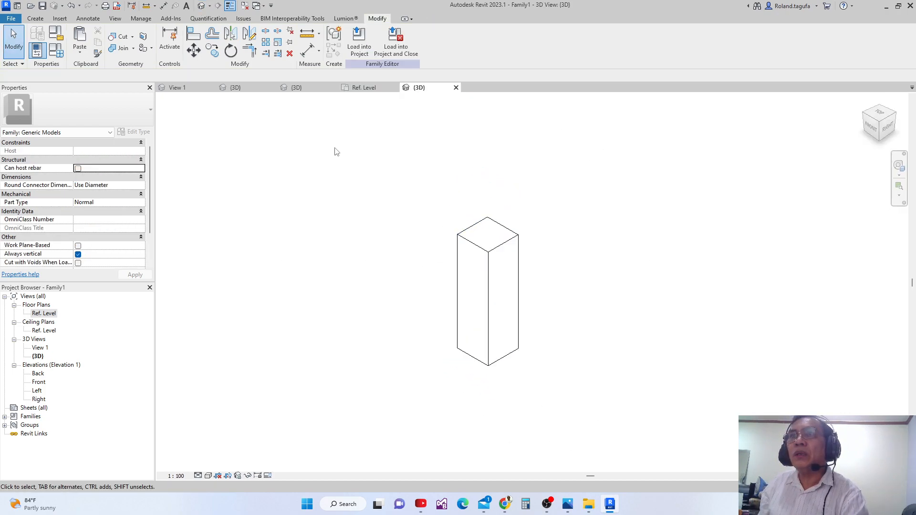
click(487, 261)
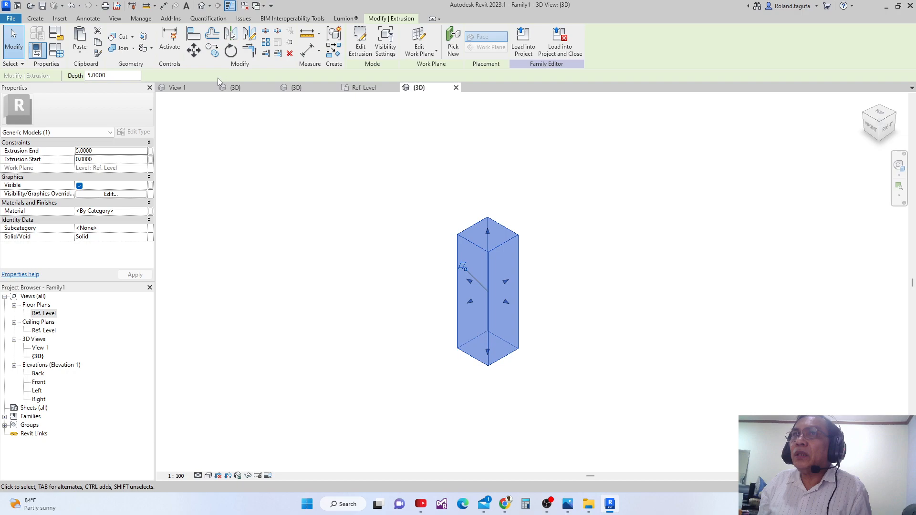
click(523, 40)
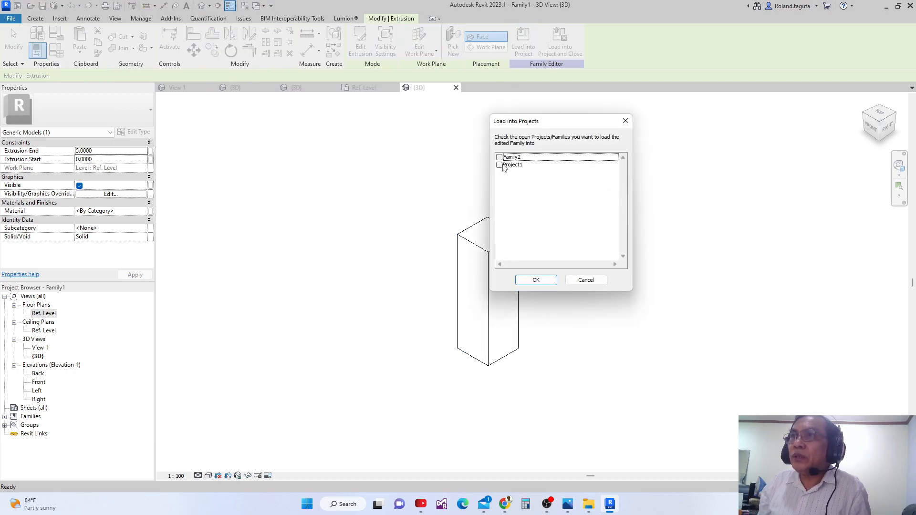
click(500, 165)
click(536, 280)
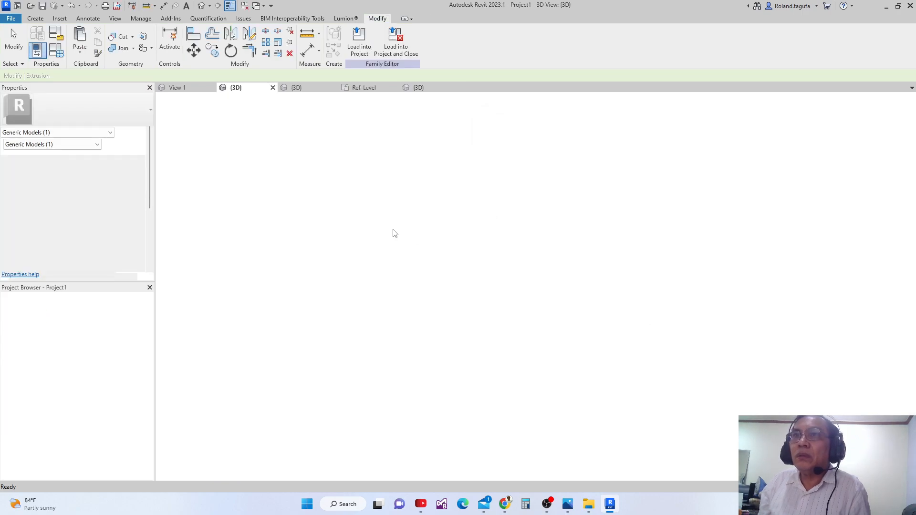
- Place one Family1 instance on Level 1 inside the in-place mass and finish the mass
middle_drag(335, 250, 412, 228)
scroll(408, 238, down, 1)
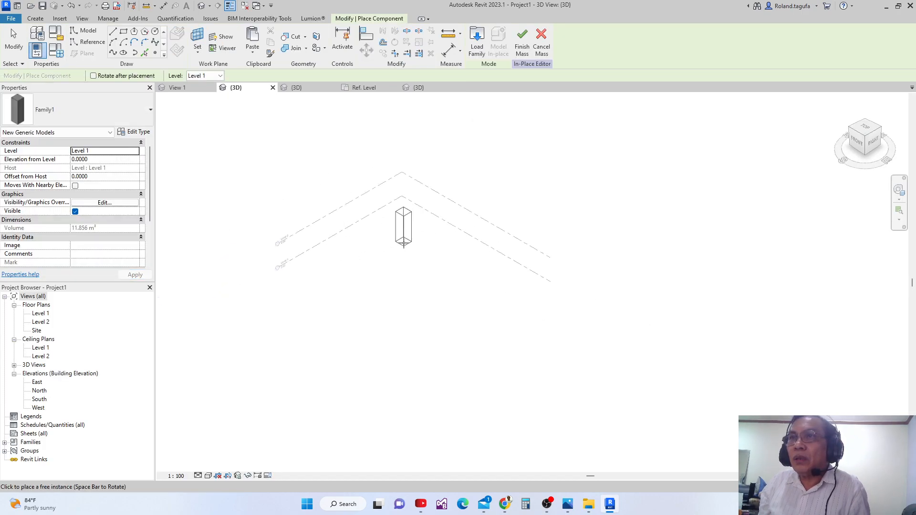
click(405, 268)
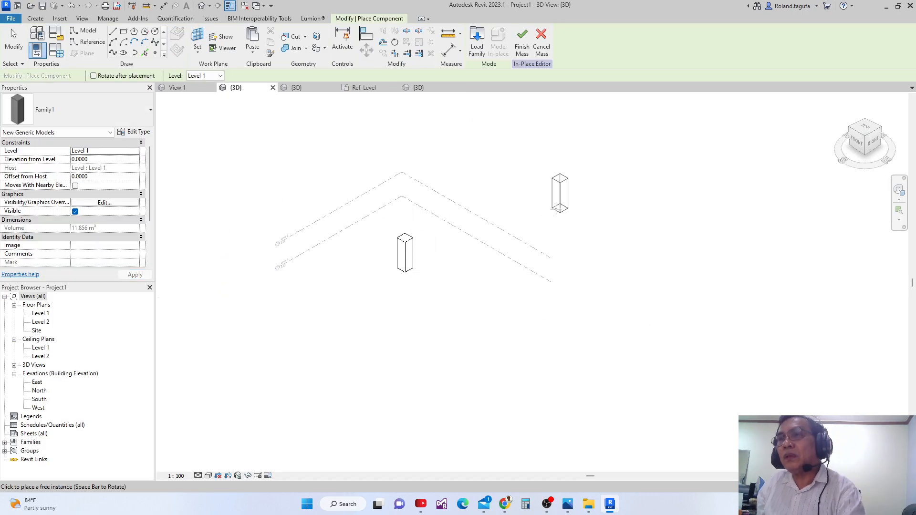
key(Escape)
click(408, 262)
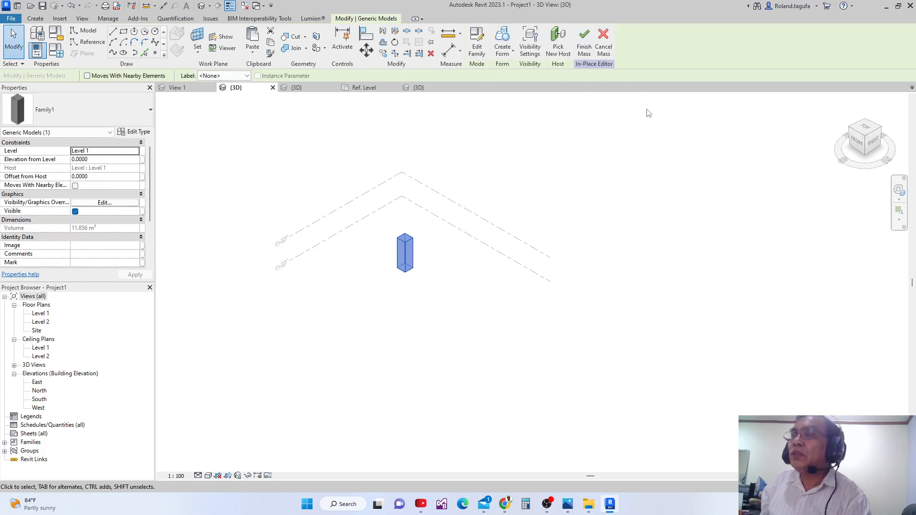
click(584, 42)
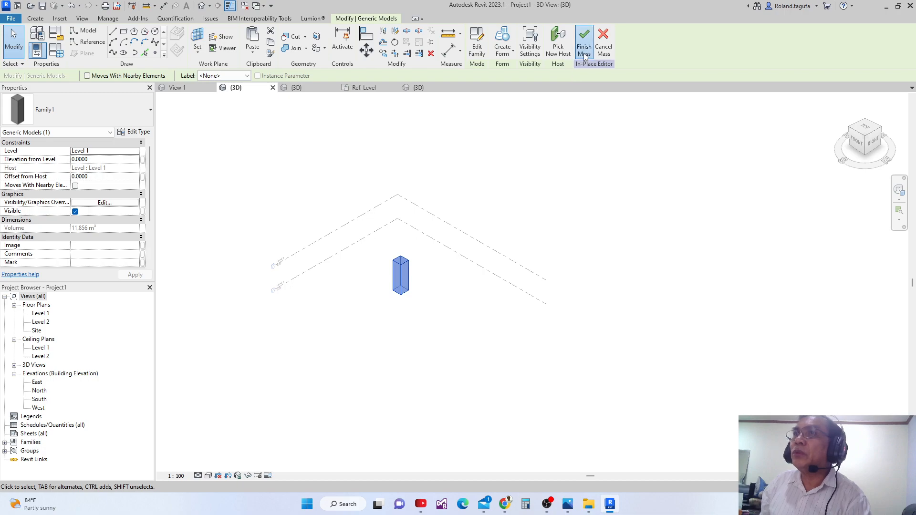
scroll(368, 288, up, 3)
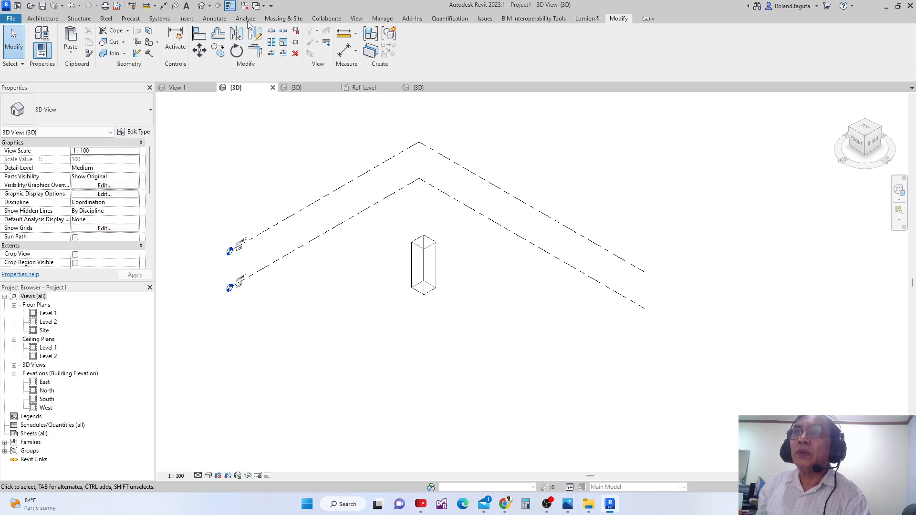
- Shade the project's 3D view and create a Generic - 200mm wall by face on the front side of the mass
click(284, 18)
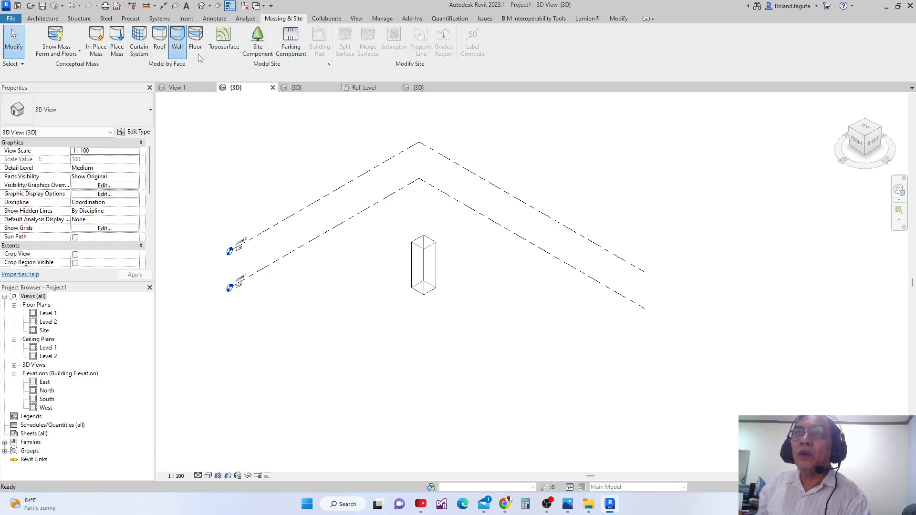
click(177, 39)
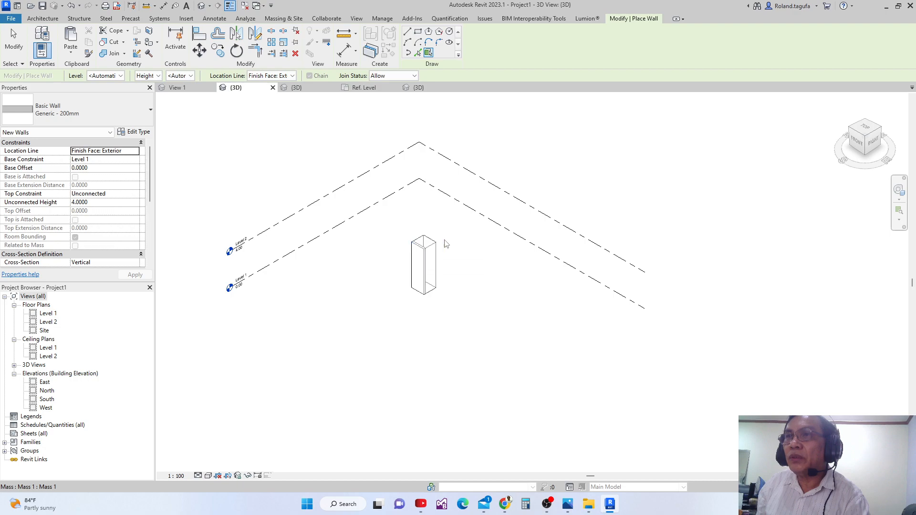
scroll(434, 255, up, 2)
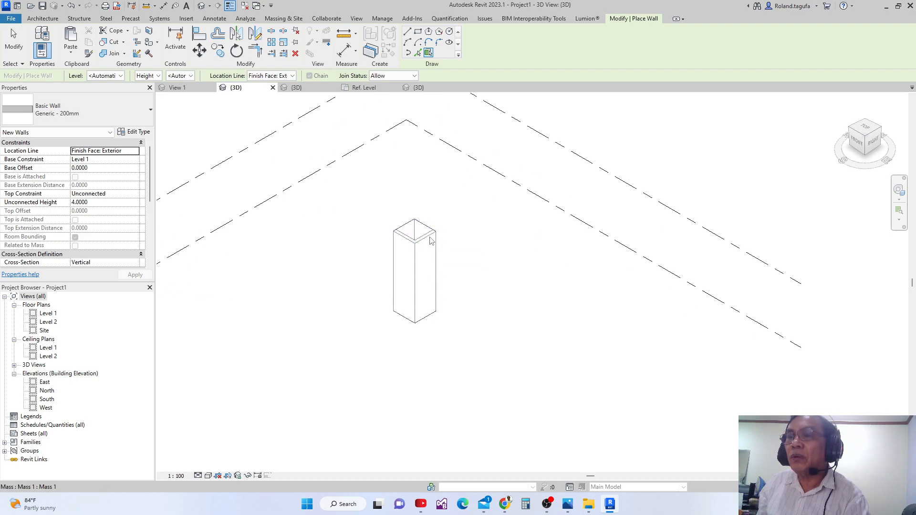
key(Escape)
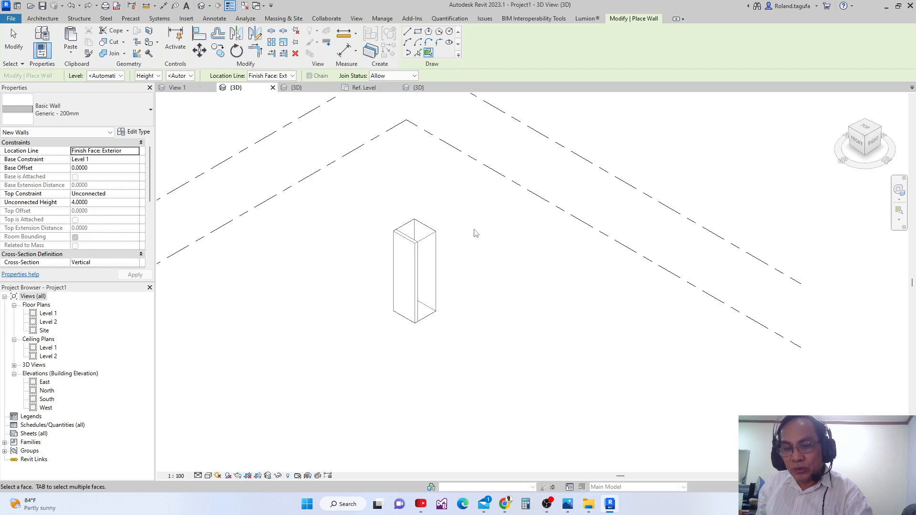
scroll(473, 229, down, 3)
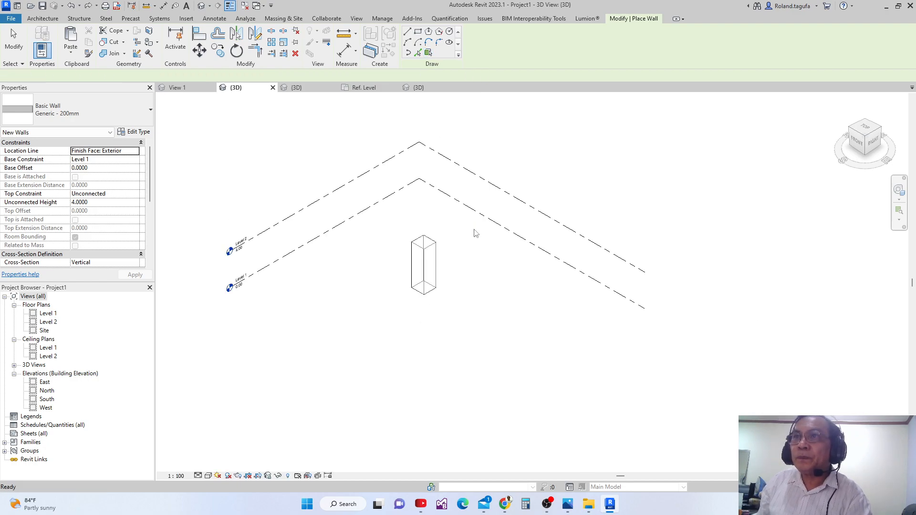
click(208, 476)
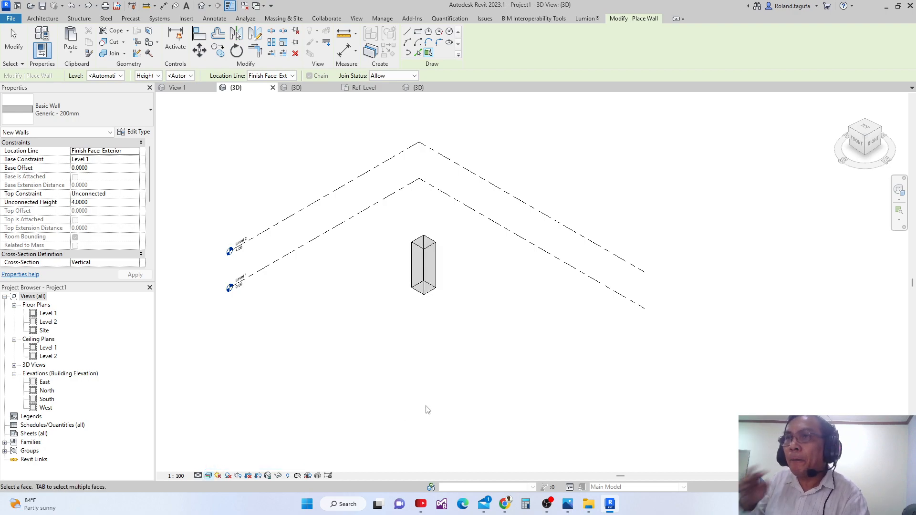
scroll(427, 339, up, 3)
scroll(424, 320, down, 2)
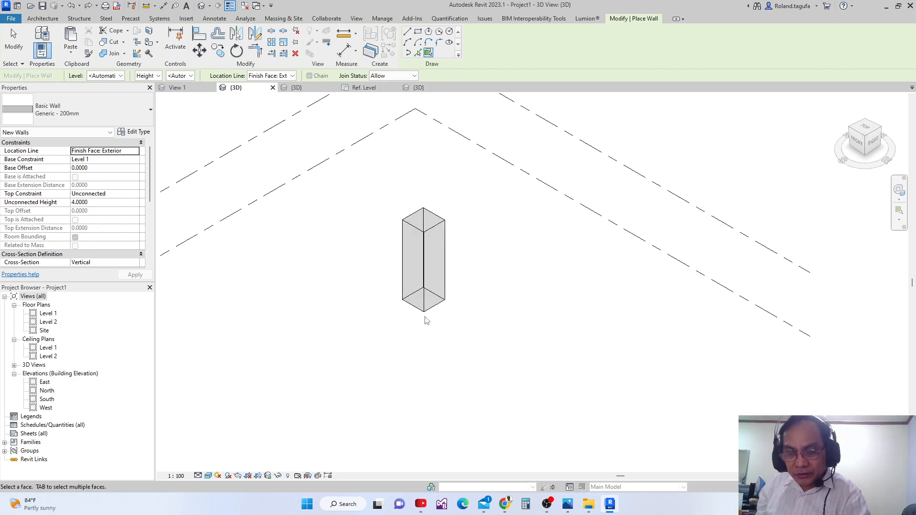
scroll(432, 346, up, 2)
shift+middle_drag(428, 348, 450, 323)
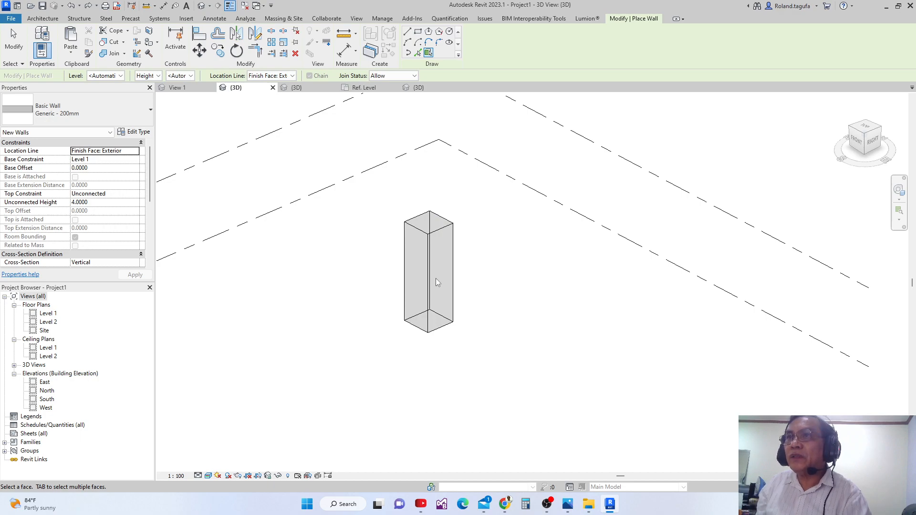
click(422, 281)
key(Escape)
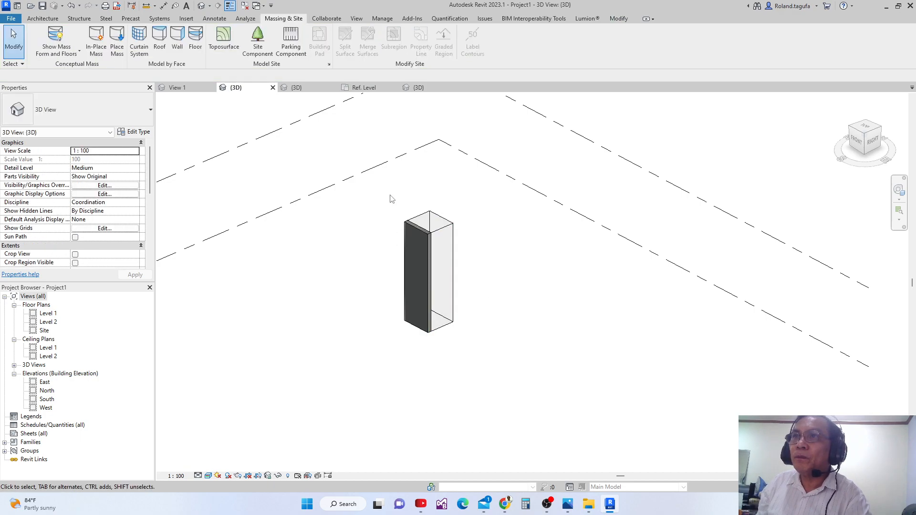
- Delete the wall together with the mass from the project
drag(390, 196, 496, 368)
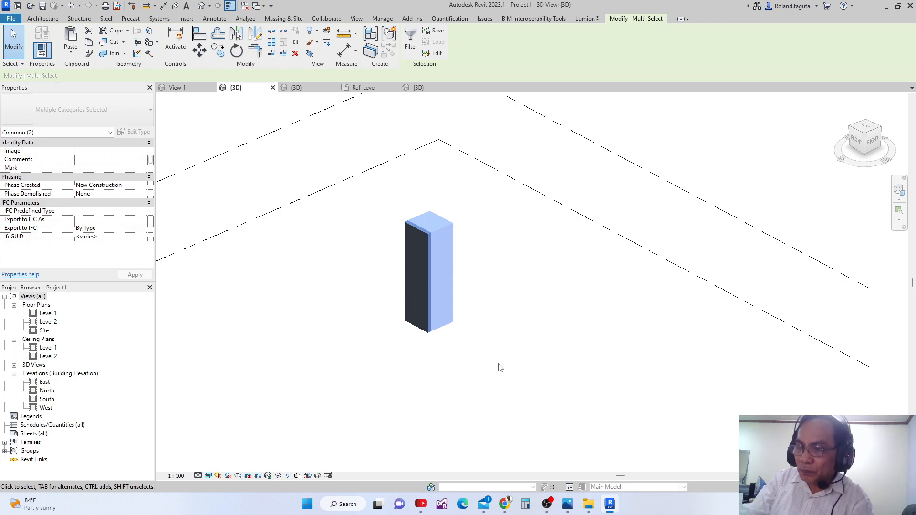
key(Delete)
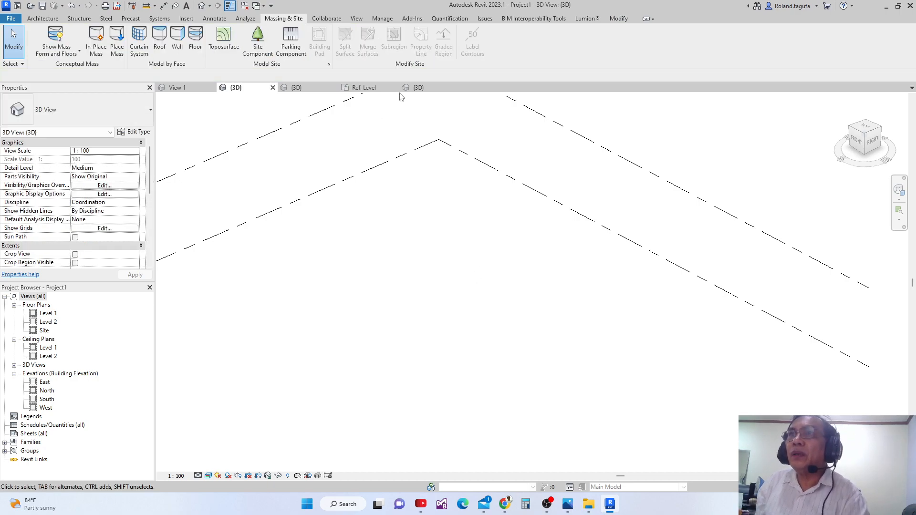
- Look through the generic model family's 3D and Ref. Level views, the project's 3D view and View 1
click(419, 88)
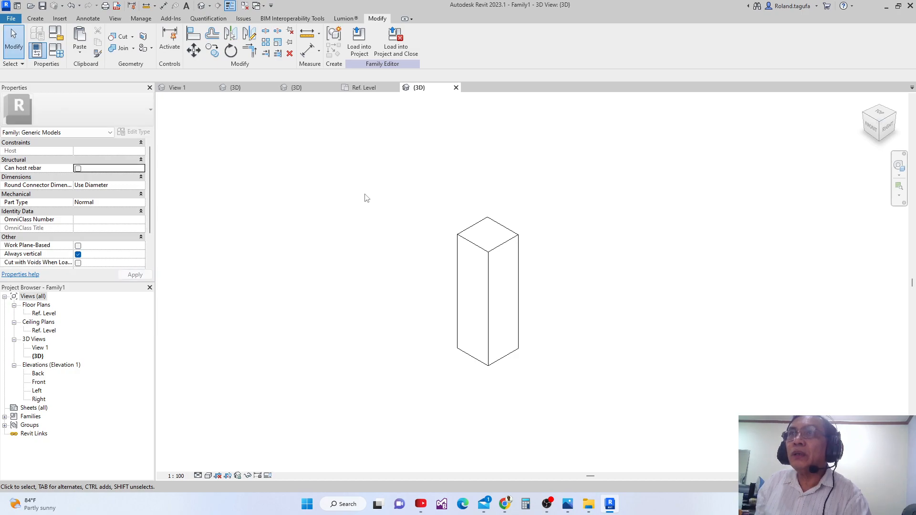
scroll(367, 198, down, 2)
click(365, 88)
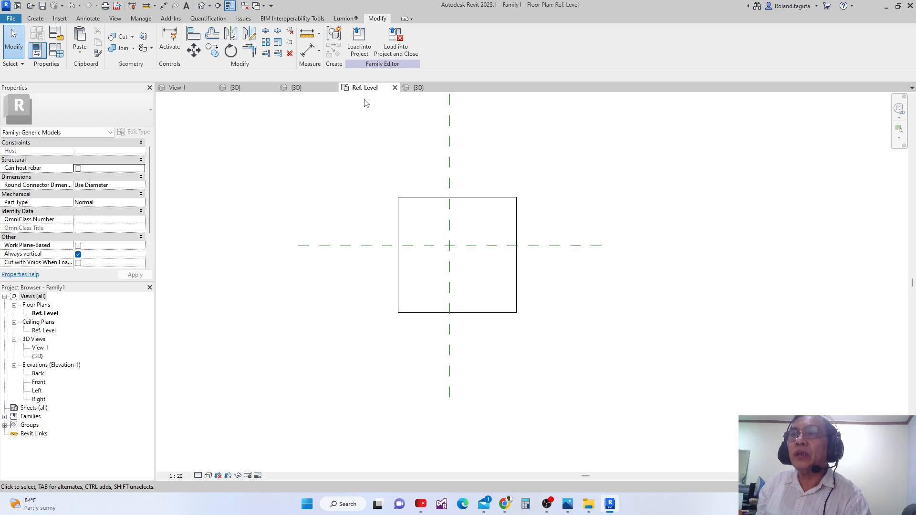
click(236, 87)
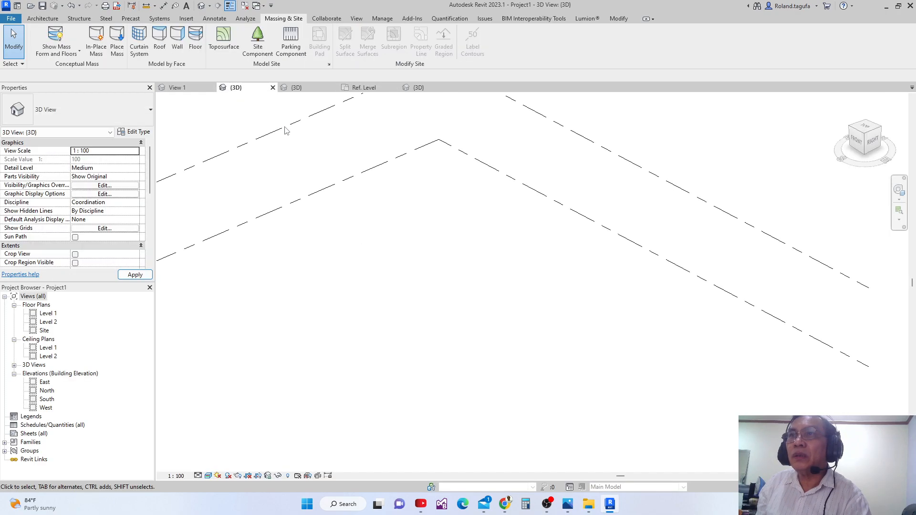
scroll(286, 136, down, 5)
middle_drag(338, 185, 366, 254)
scroll(292, 216, up, 1)
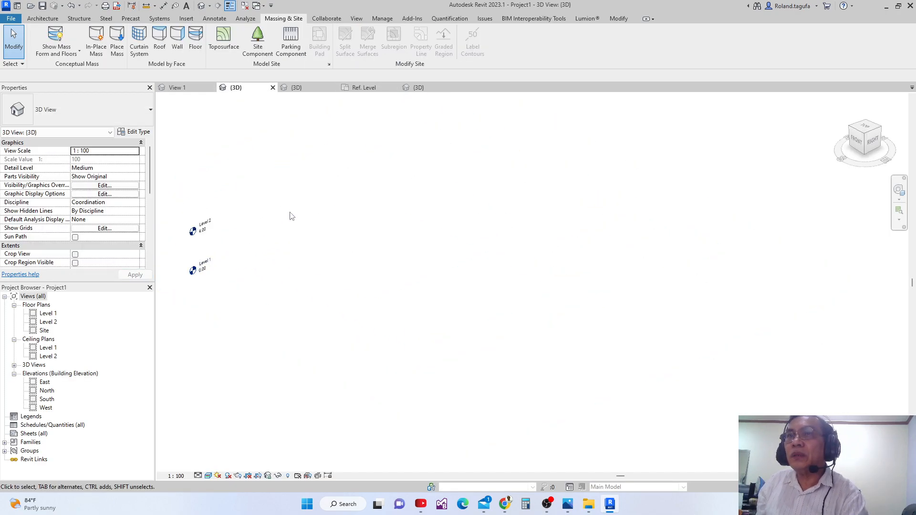
click(177, 88)
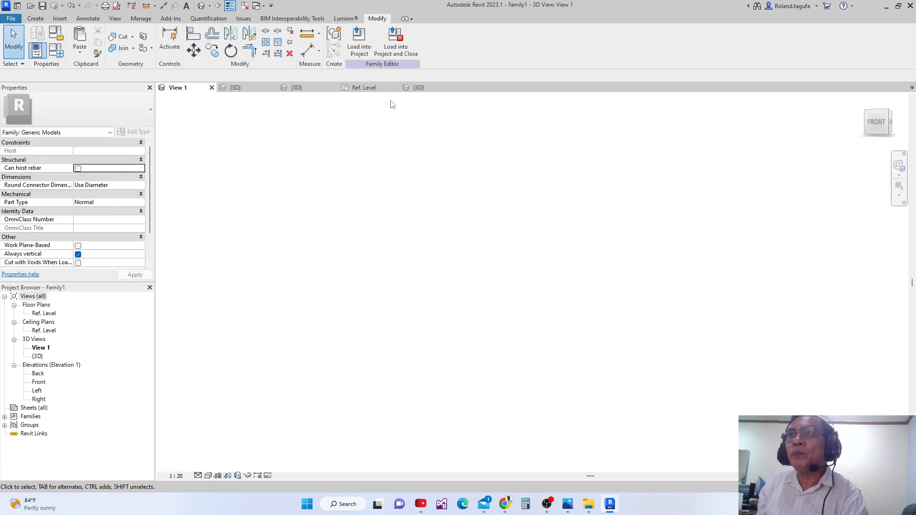
- Nudge the extrusion about 0.08 m to the left and 0.04 m upward in the family's Ref. Level plan
click(372, 88)
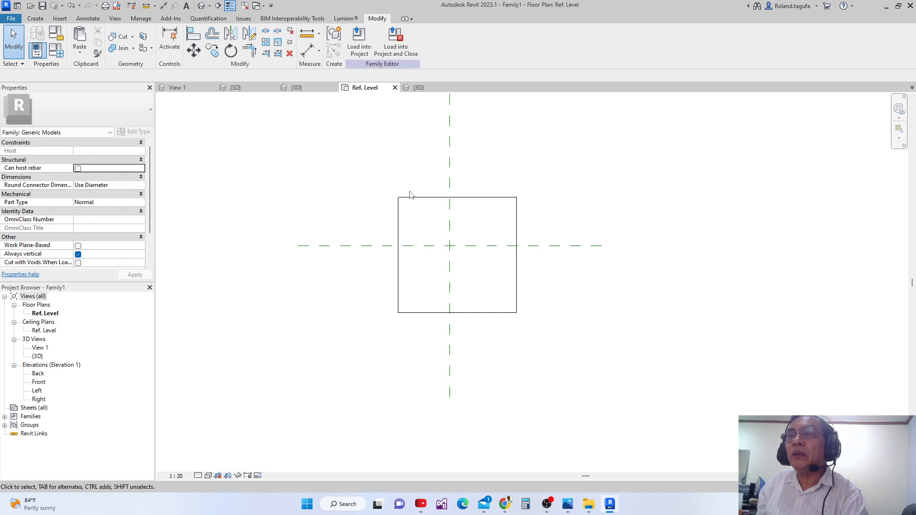
click(400, 218)
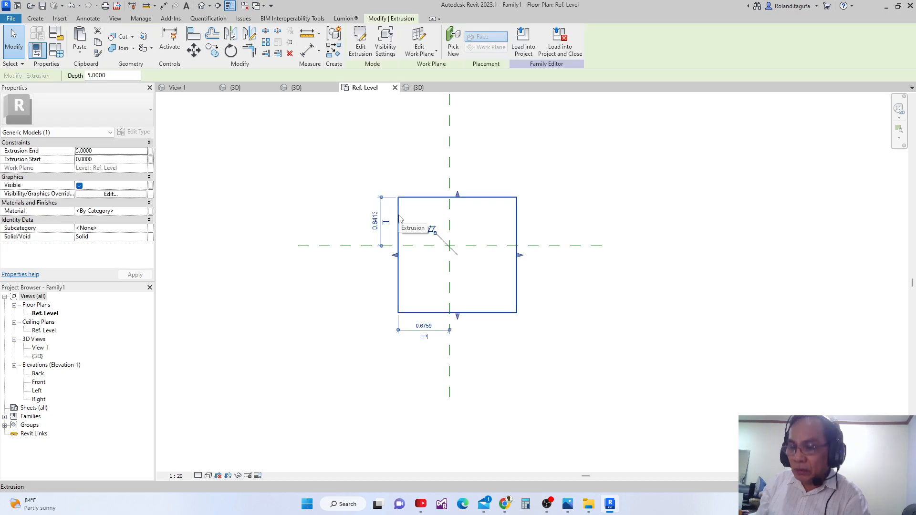
key(Left)
key(Left)
key(Left)
key(Left)
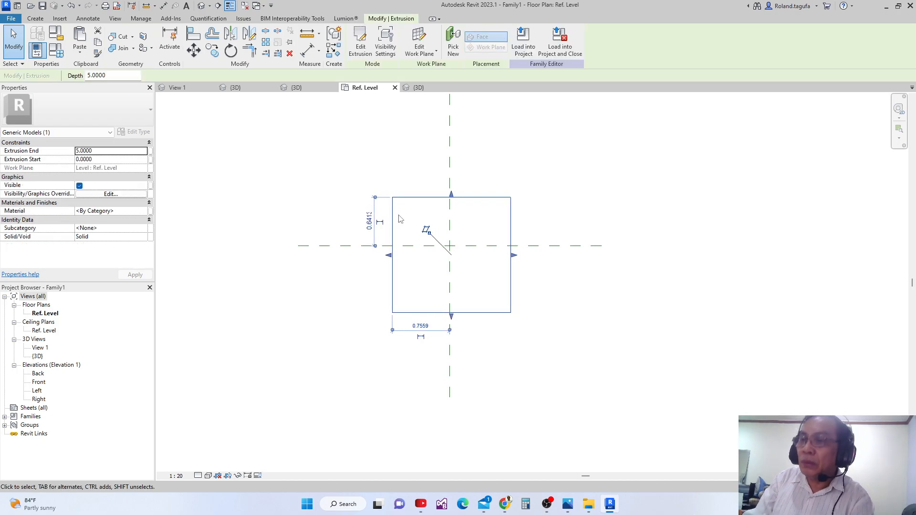
key(Up)
key(Up)
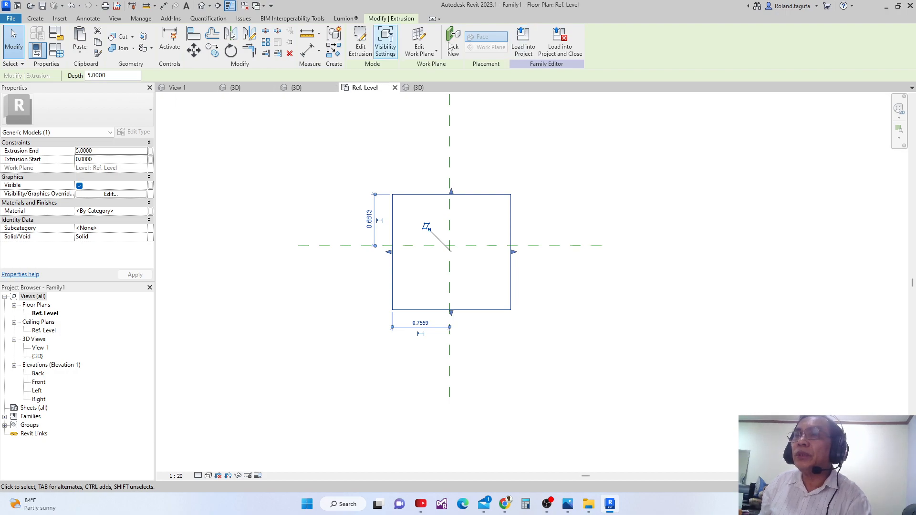
- Load the generic model family into Family2 and place one instance where the two center reference planes intersect
click(524, 38)
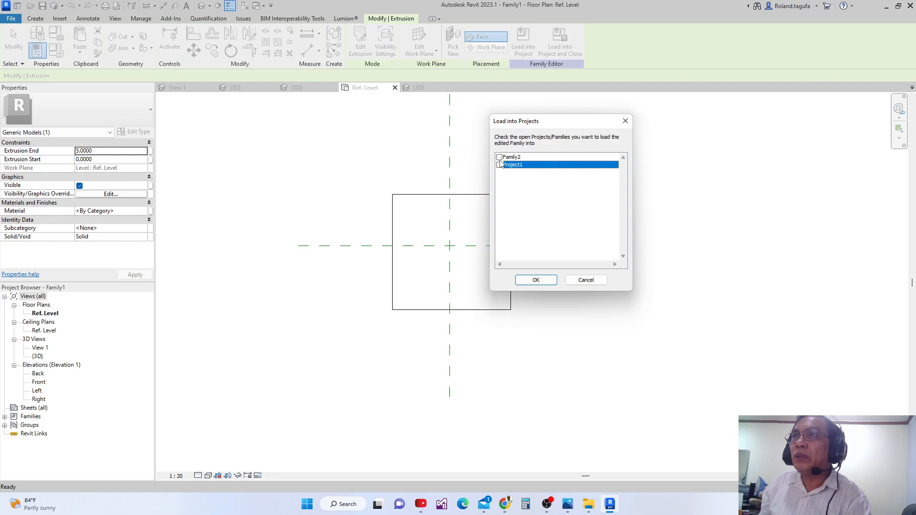
click(547, 282)
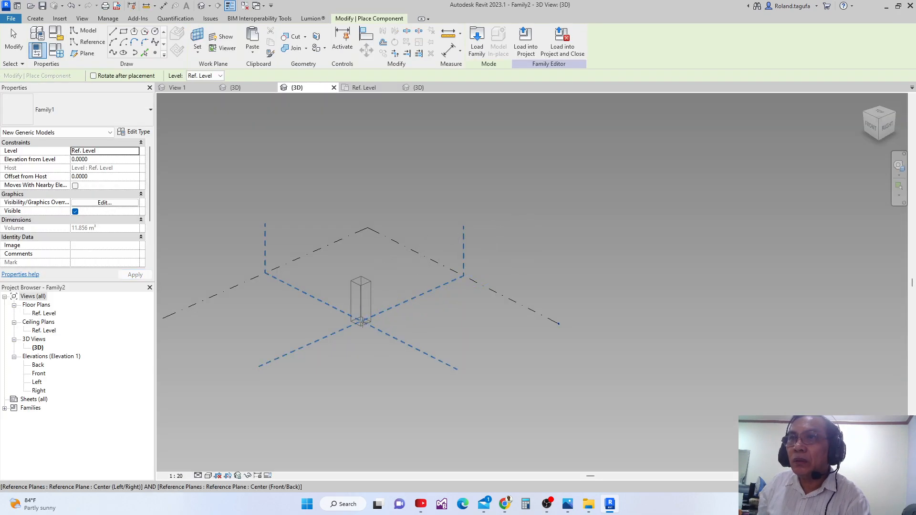
click(362, 323)
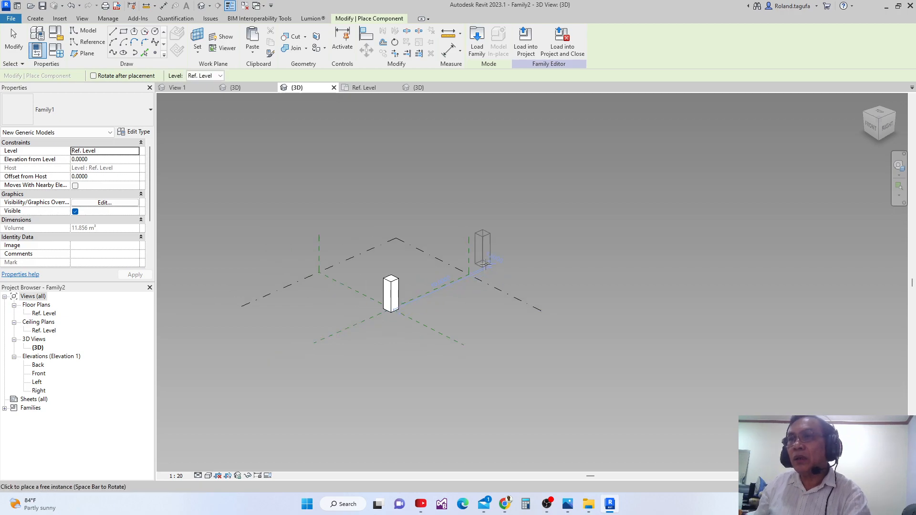
key(Escape)
key(Escape)
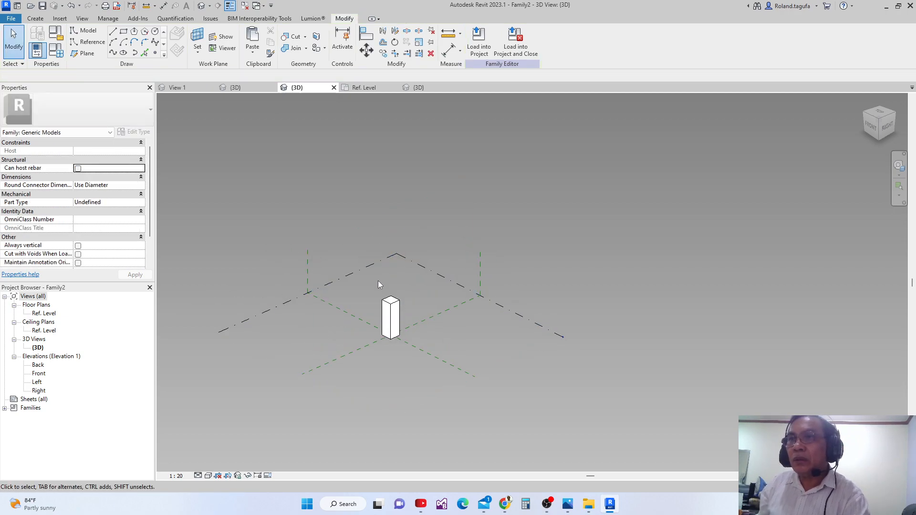
scroll(379, 291, up, 4)
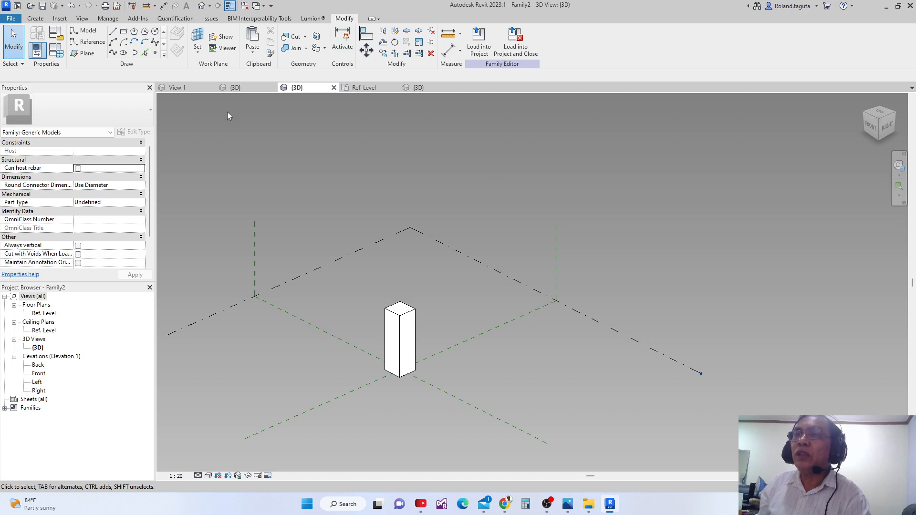
- Load Family2 into Project1 and place one instance on the Level 1 plane in the 3D view
click(478, 42)
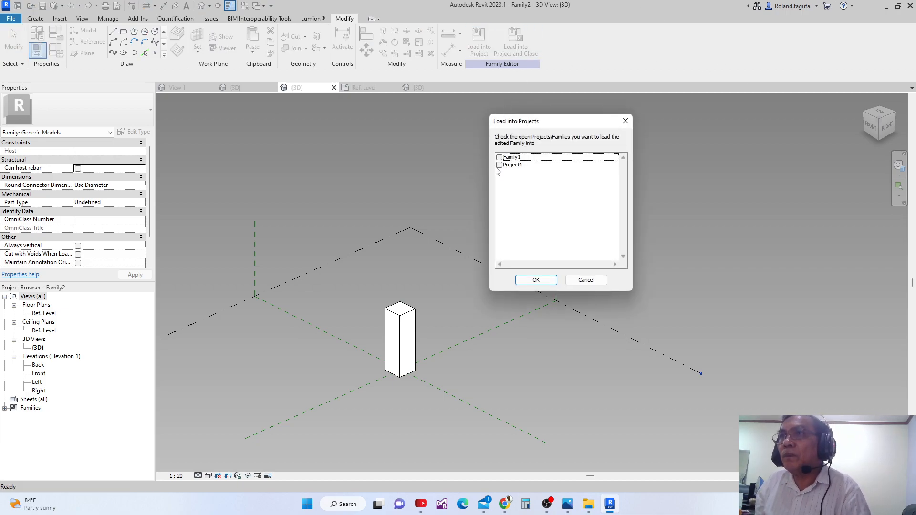
click(499, 165)
click(535, 280)
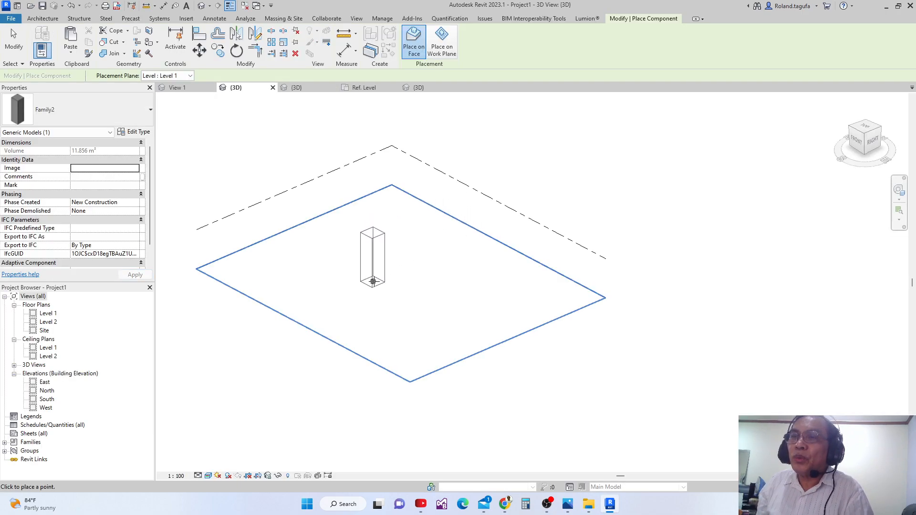
click(380, 280)
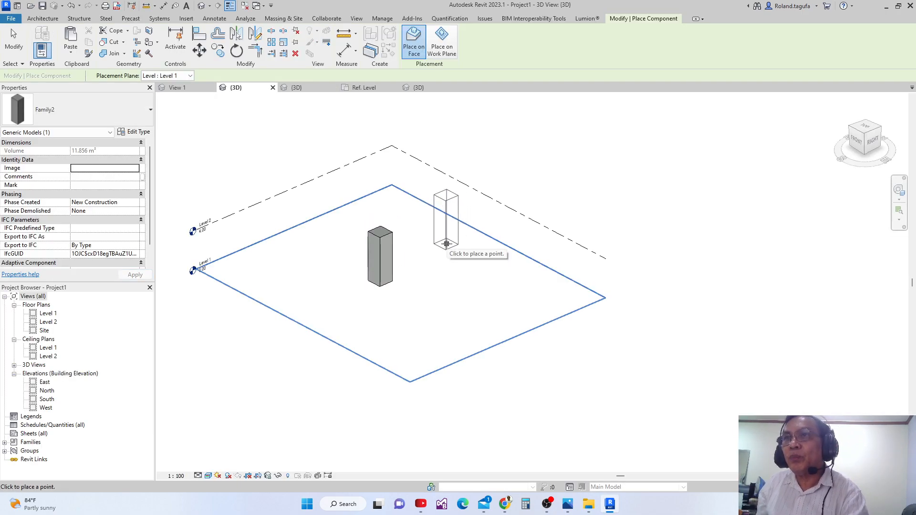
key(Escape)
key(Escape)
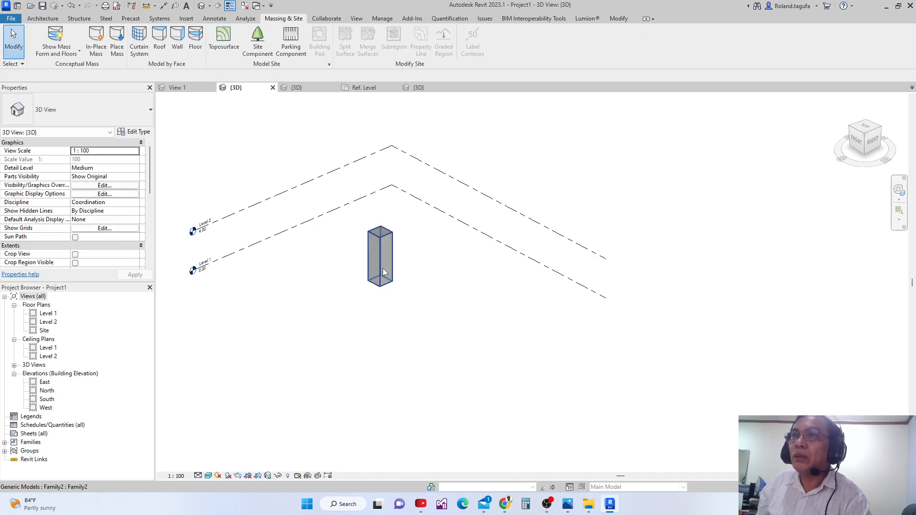
- Try lowering Level 1 to an elevation of -8.8 and undo the move
click(382, 268)
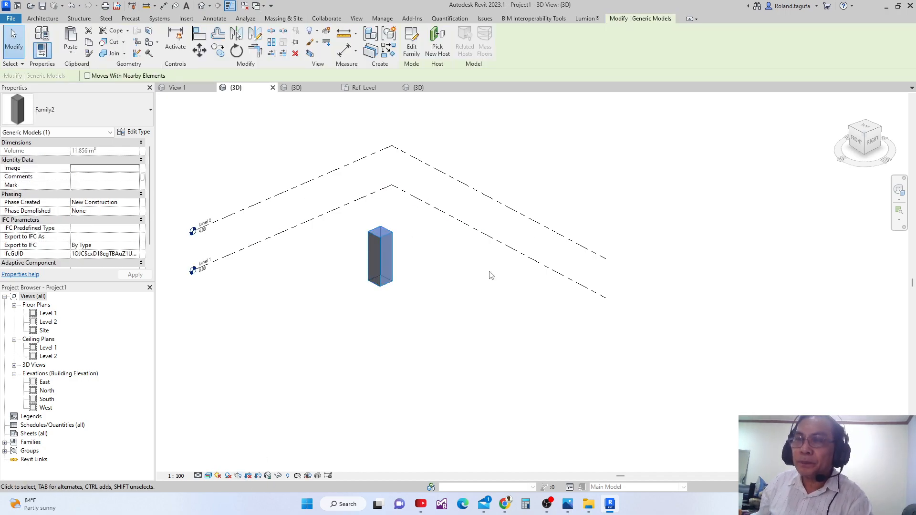
scroll(462, 198, down, 2)
click(440, 254)
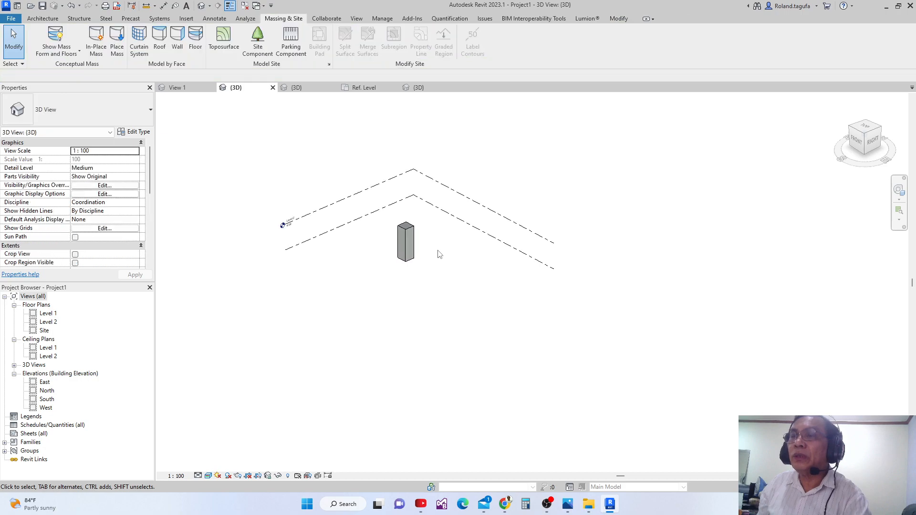
drag(382, 207, 418, 264)
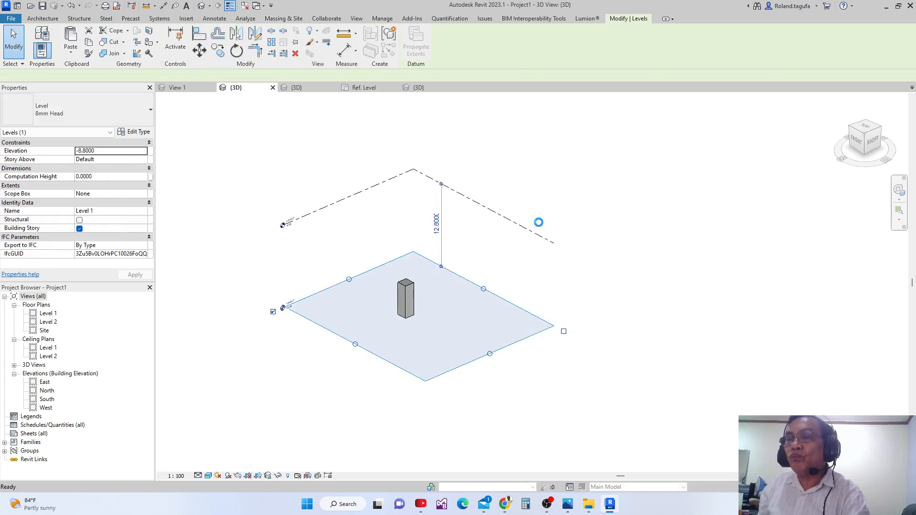
key(ctrl+z)
- Delete the Family2 instance placed directly in the project
click(404, 246)
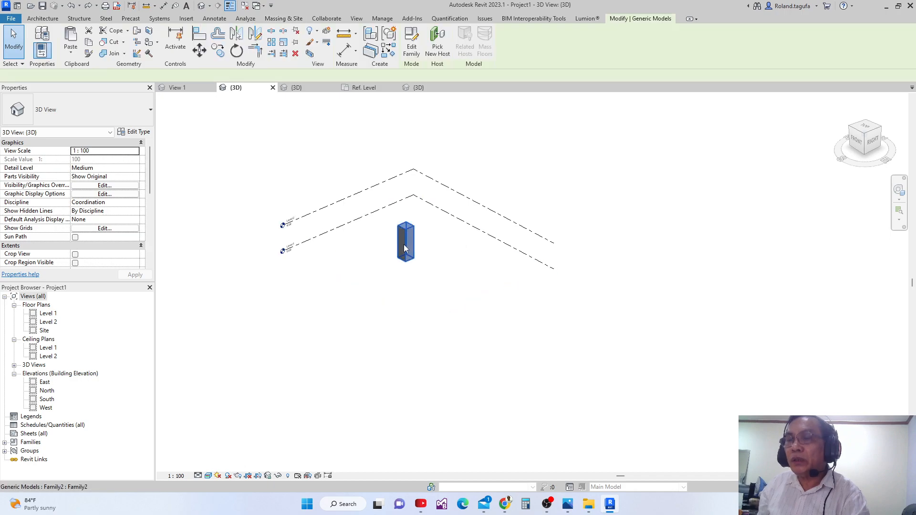
key(Delete)
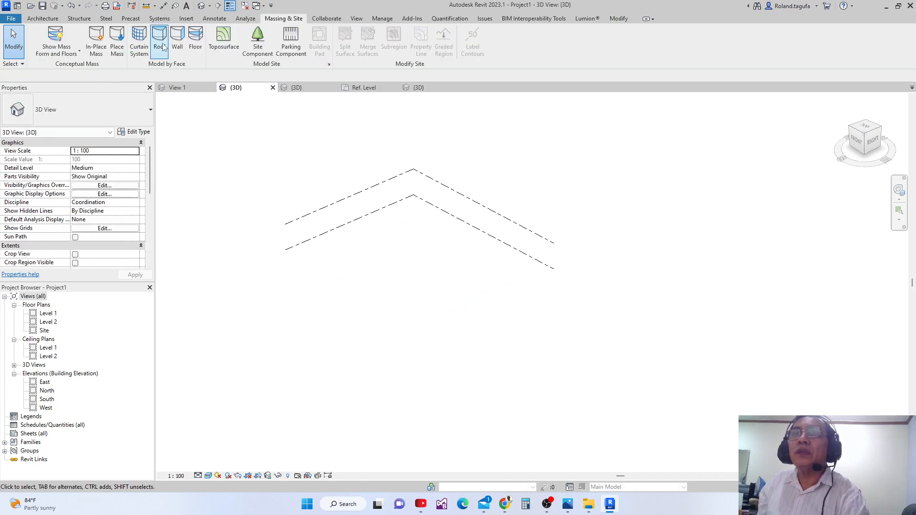
- Start an in-place mass named Mass 1 and load Family2 into it from the open family
click(95, 46)
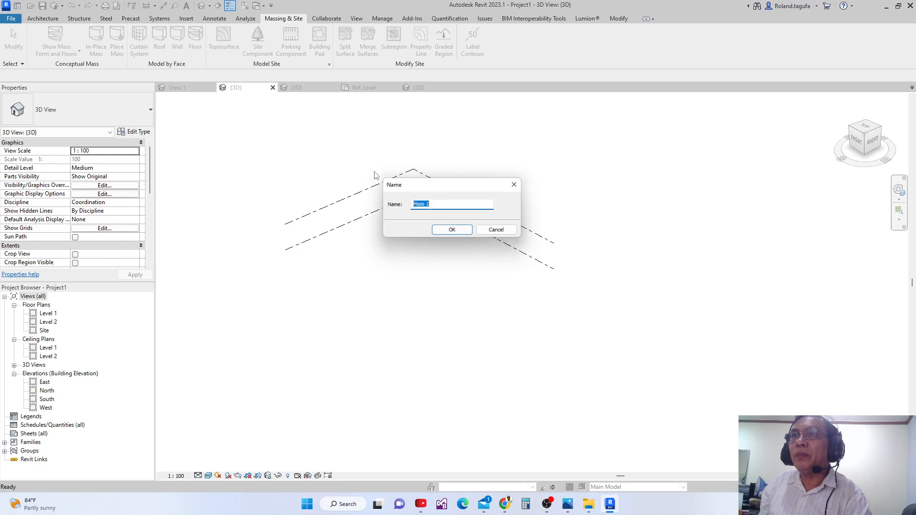
click(448, 230)
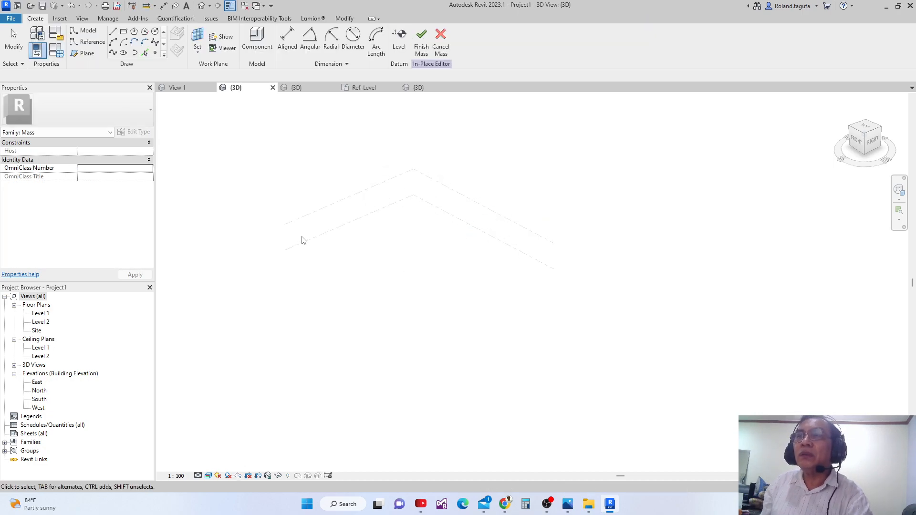
click(305, 90)
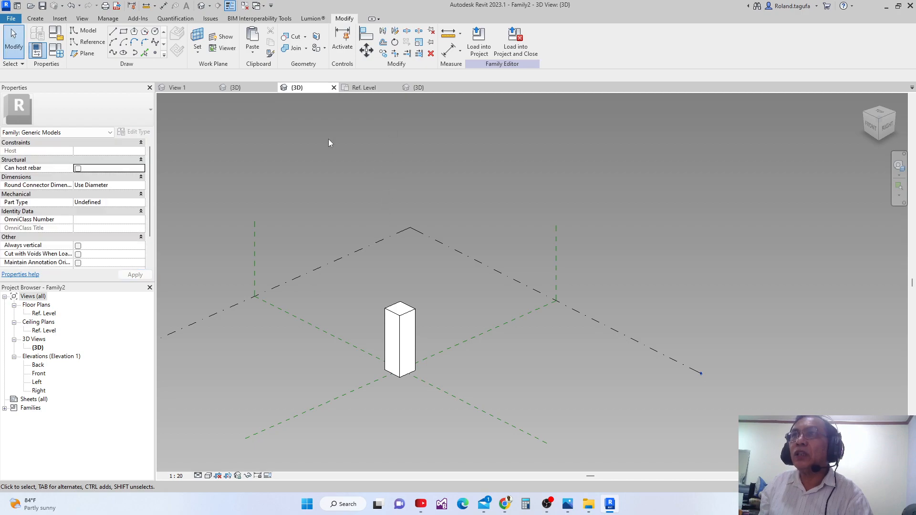
click(479, 42)
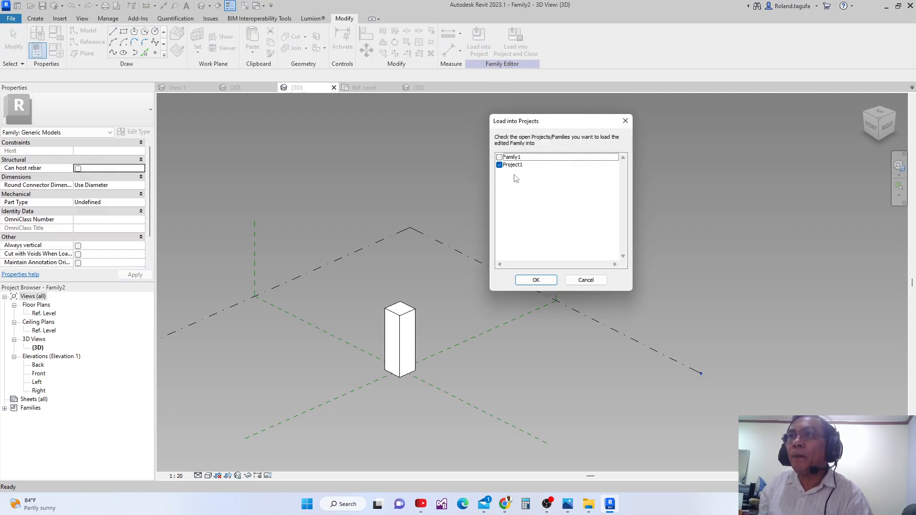
click(536, 280)
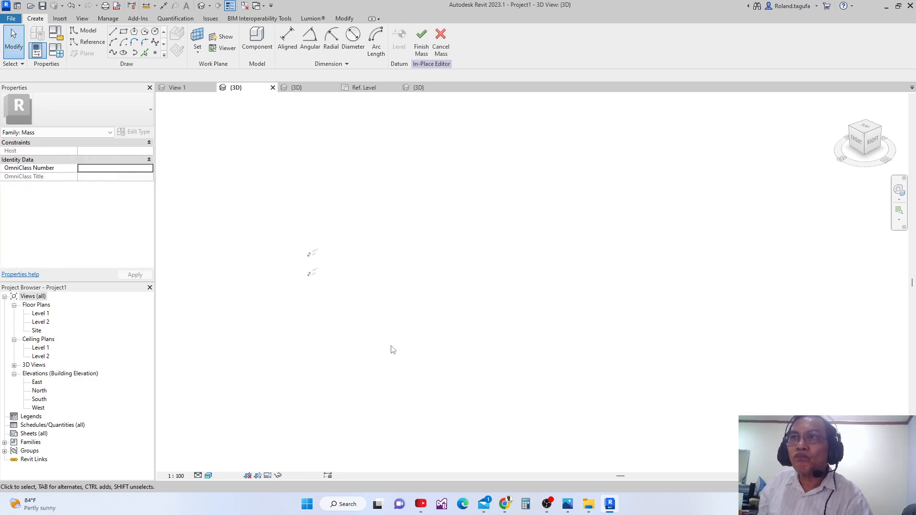
- Place one Family2 component on Level 1 inside the in-place mass and finish the mass
scroll(388, 332, up, 1)
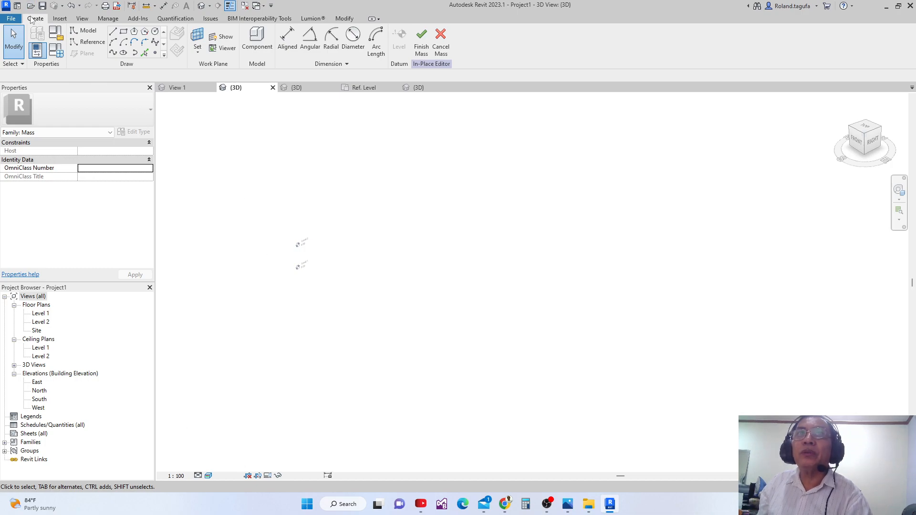
click(256, 40)
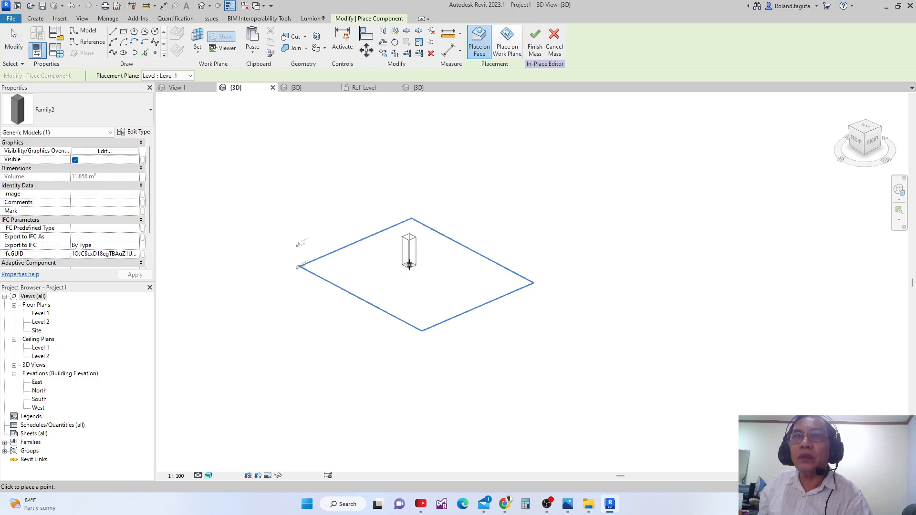
click(408, 265)
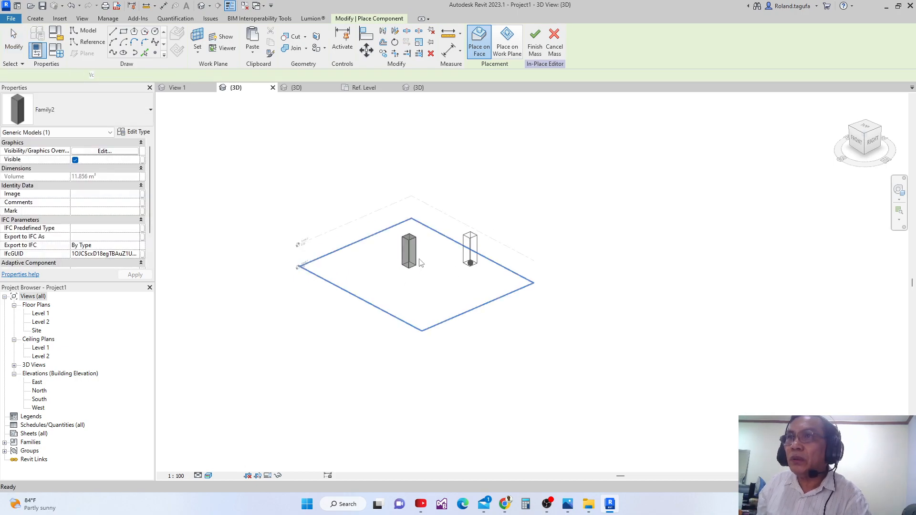
key(Escape)
scroll(415, 229, up, 5)
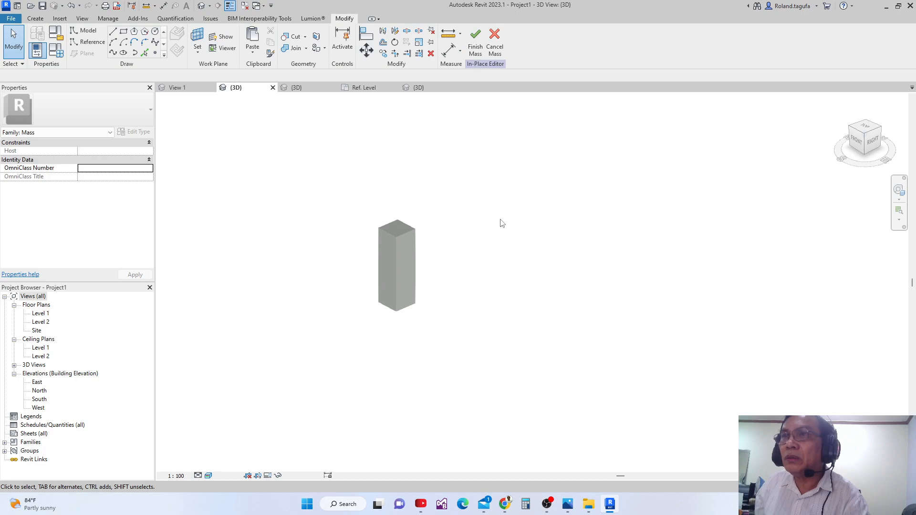
middle_drag(477, 283, 480, 313)
scroll(480, 311, up, 5)
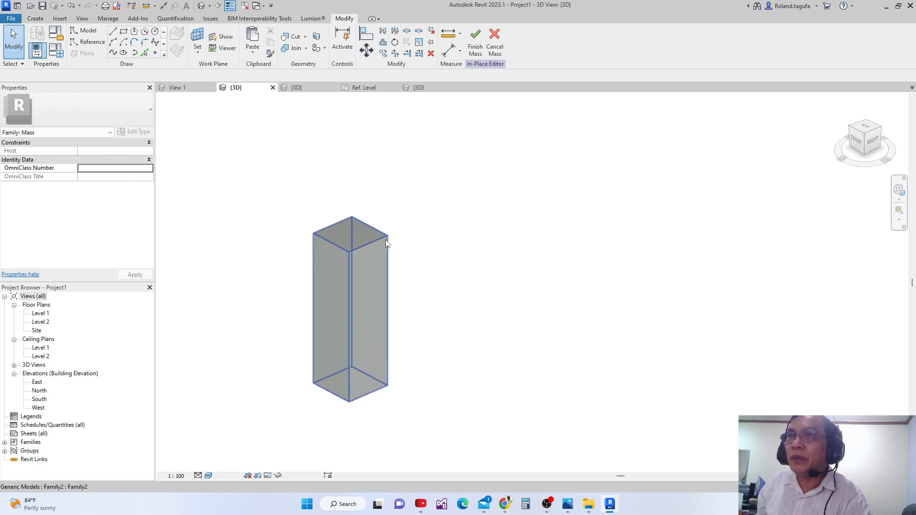
middle_drag(395, 243, 414, 226)
click(475, 42)
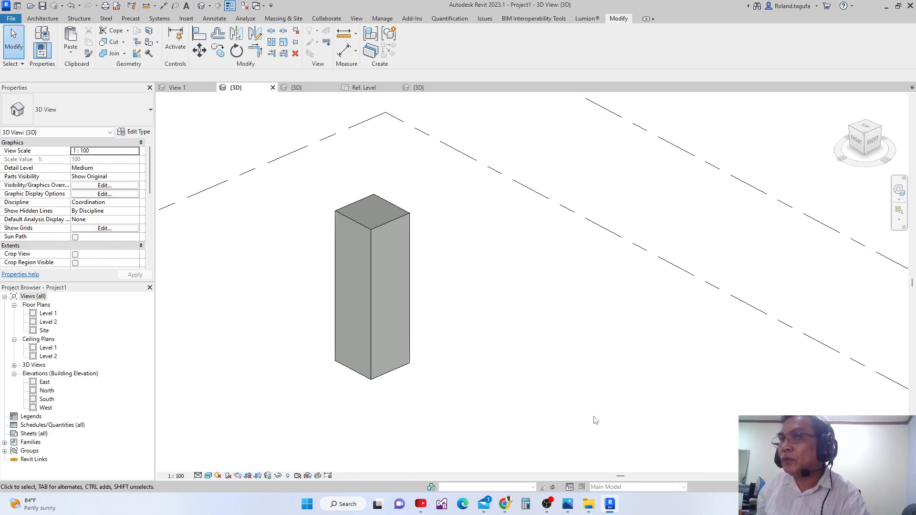
- Delete the finished in-place mass from the project
scroll(594, 417, down, 1)
middle_drag(593, 416, 597, 372)
scroll(593, 366, down, 2)
scroll(465, 184, up, 2)
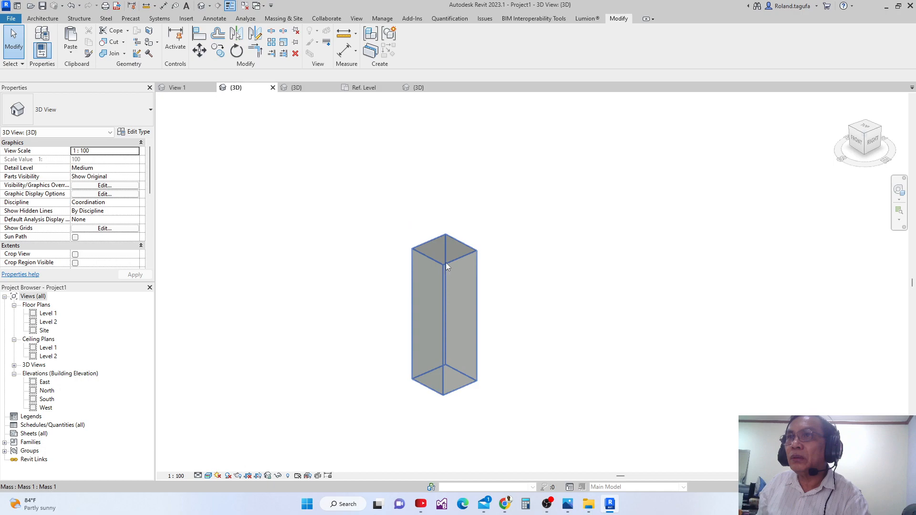
click(445, 262)
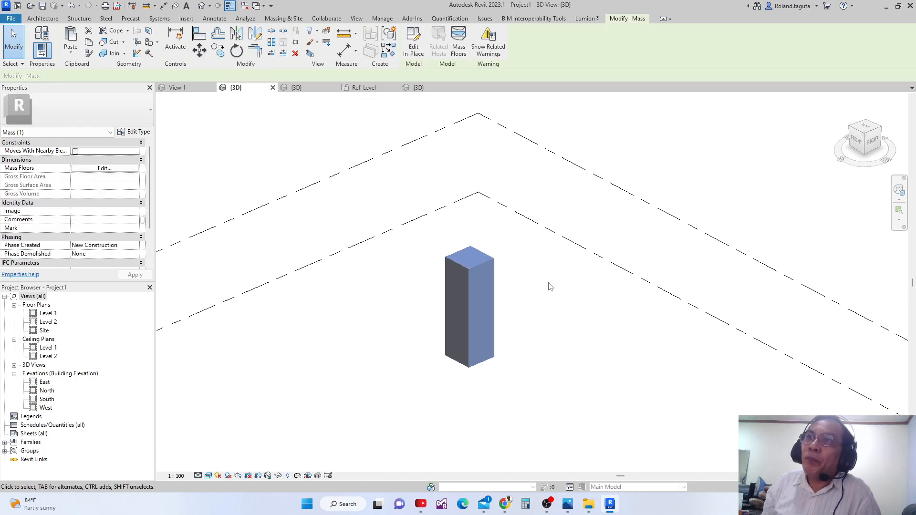
scroll(505, 316, down, 3)
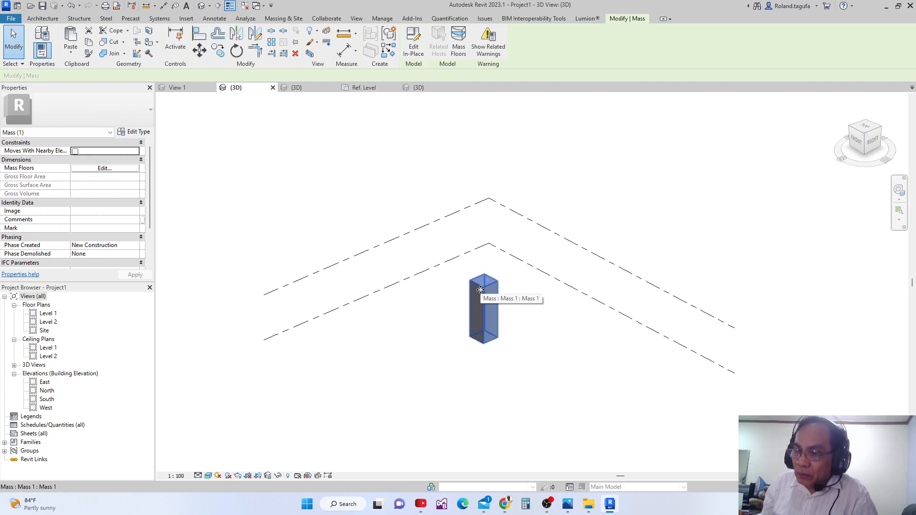
key(Delete)
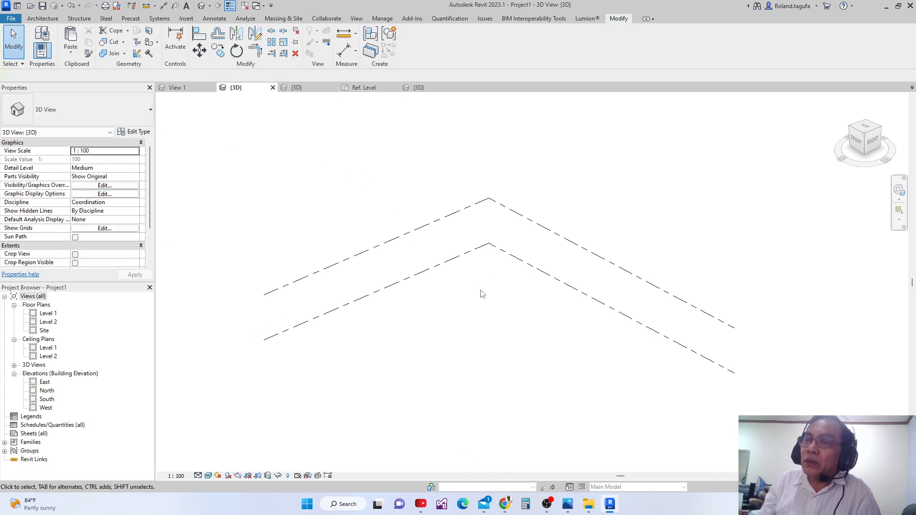
- Close View 1 of Family1 and close Family2 without saving its changes
click(272, 88)
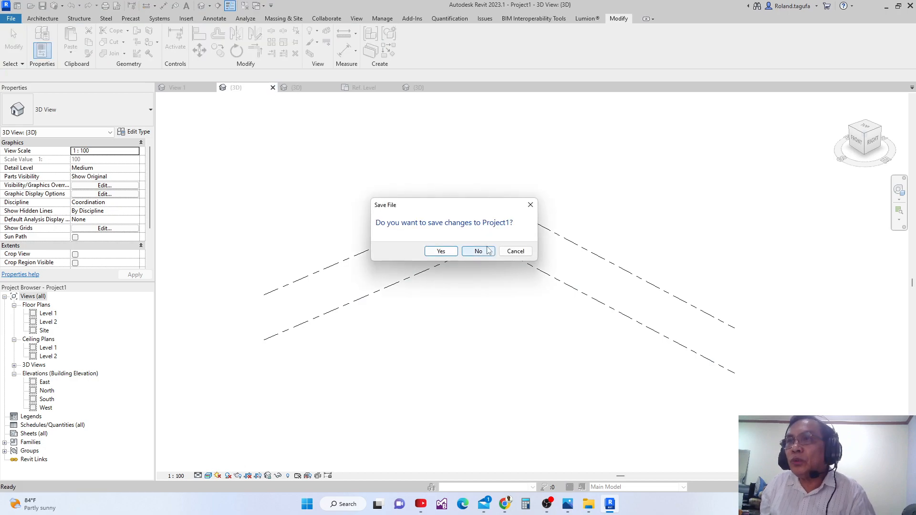
click(515, 251)
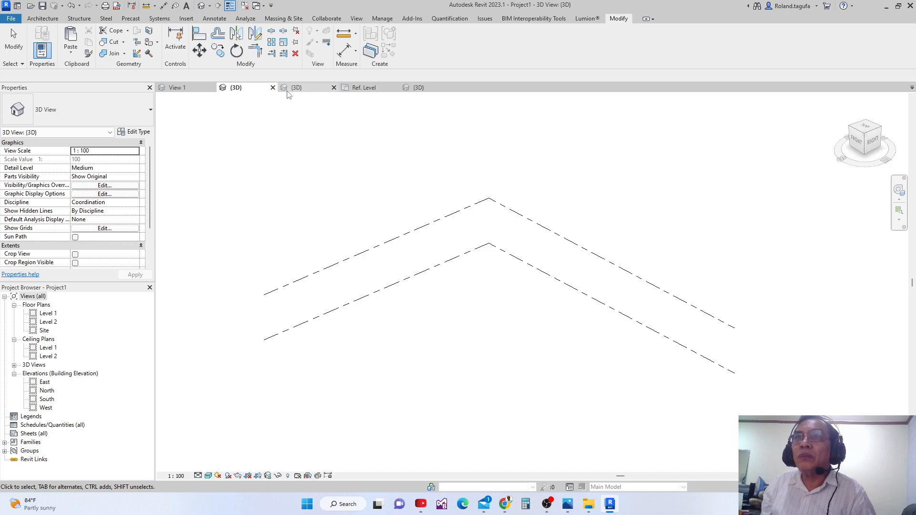
click(196, 91)
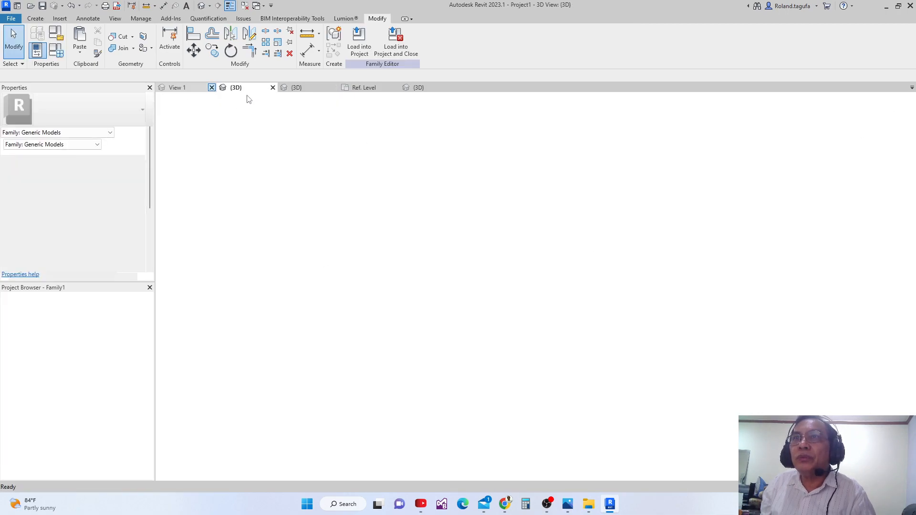
click(212, 88)
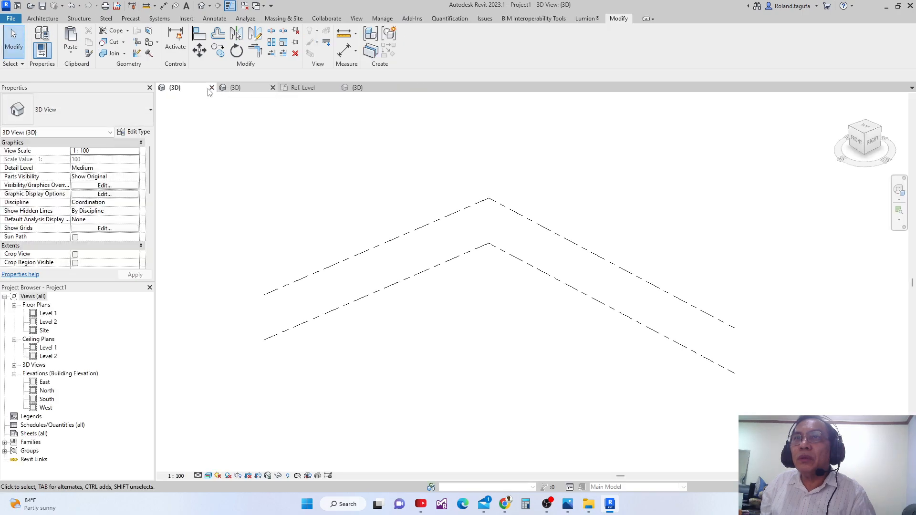
click(273, 88)
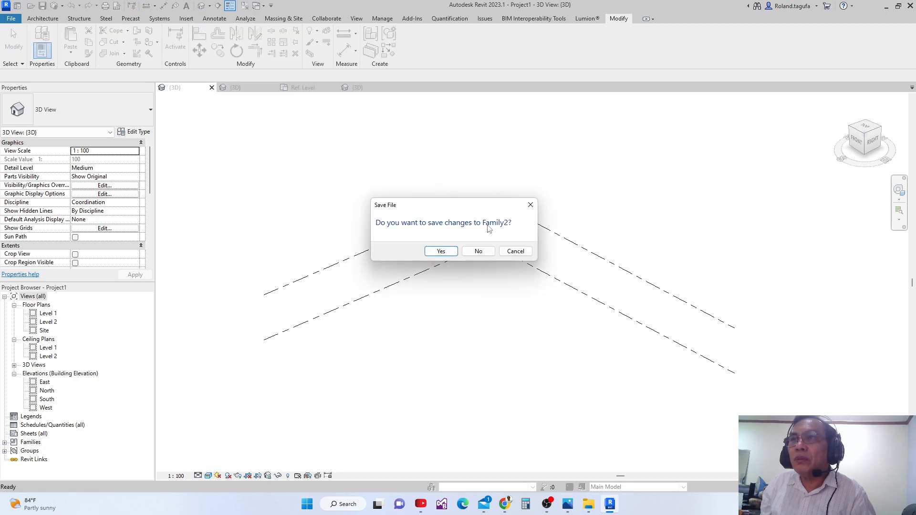
click(478, 251)
- Close the Ref. Level and 3D views of Family1 without saving its changes, keeping the project's 3D view open
click(245, 89)
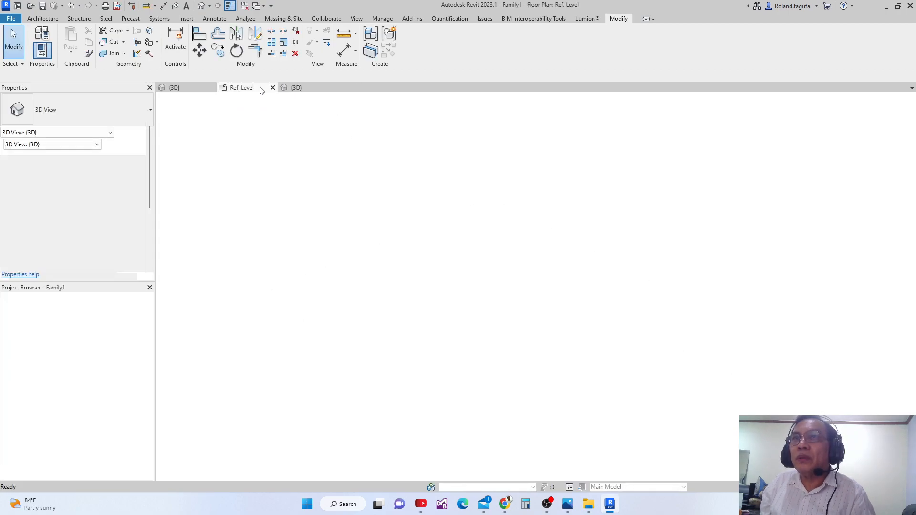
click(272, 88)
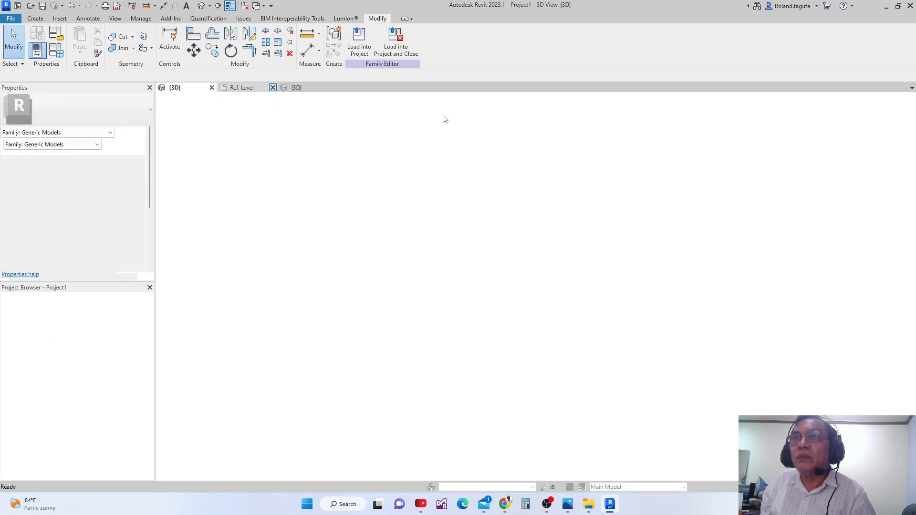
click(244, 88)
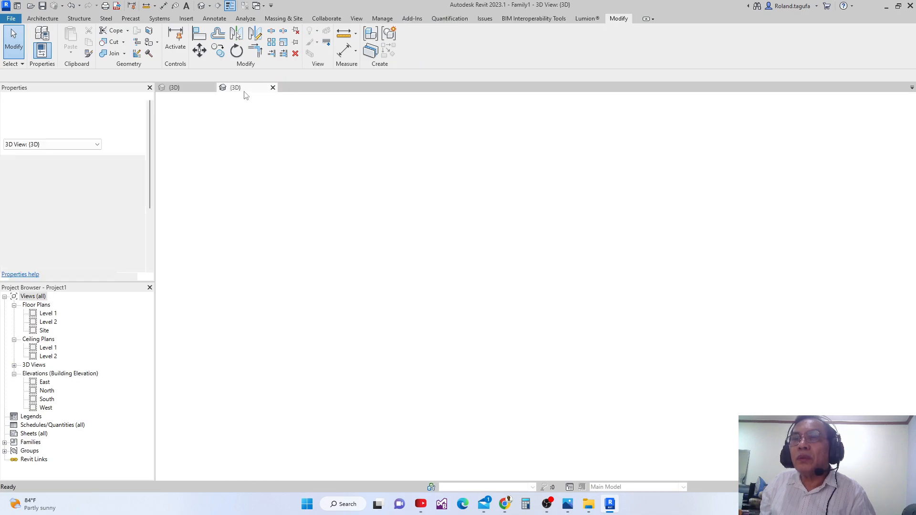
click(272, 87)
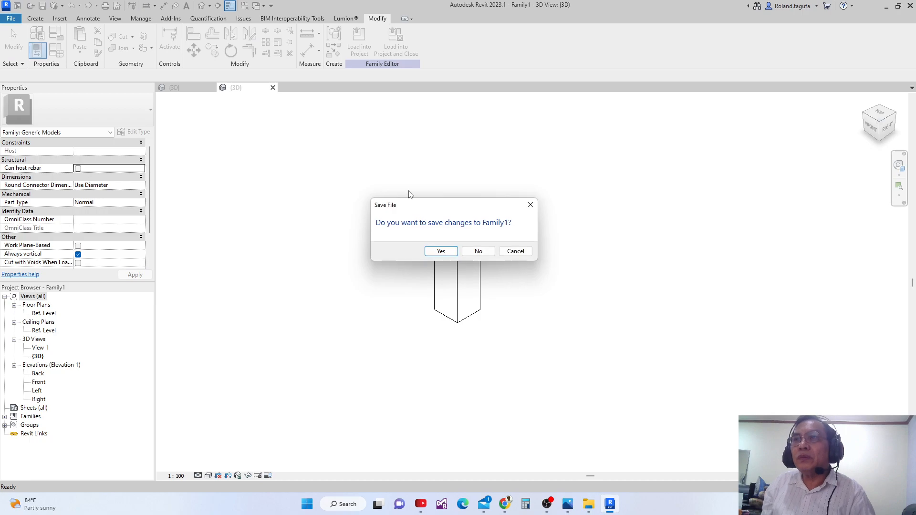
click(478, 251)
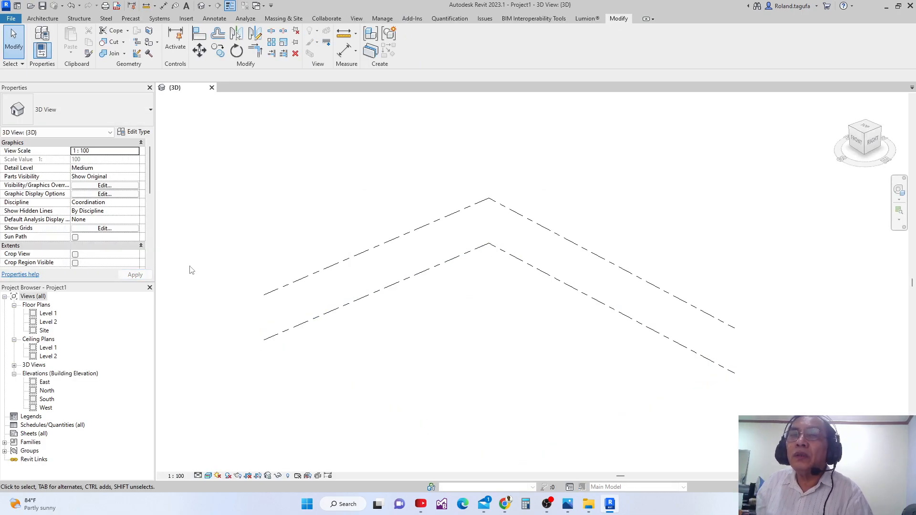
scroll(382, 302, up, 1)
middle_drag(382, 303, 353, 337)
scroll(372, 281, down, 2)
scroll(354, 320, down, 1)
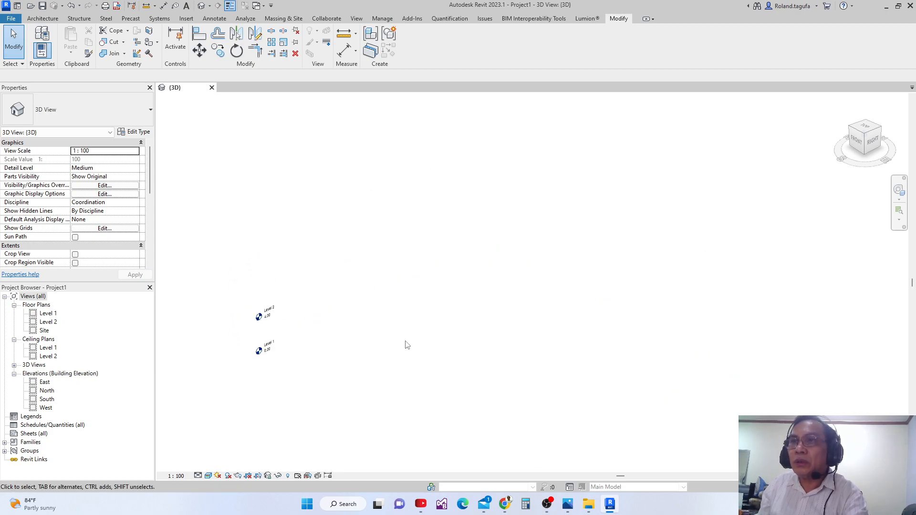
- Open the Level 1 floor plan and start a new in-place mass named Mass 1
scroll(412, 307, down, 1)
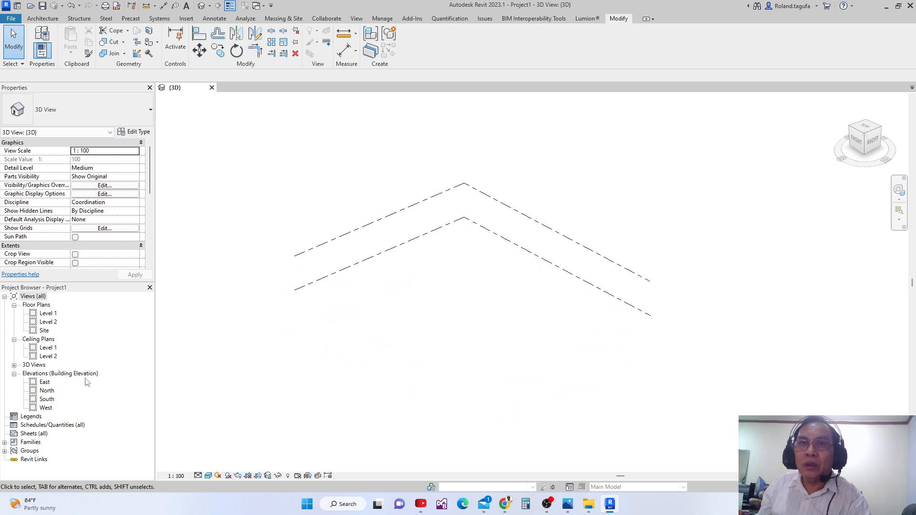
double_click(48, 314)
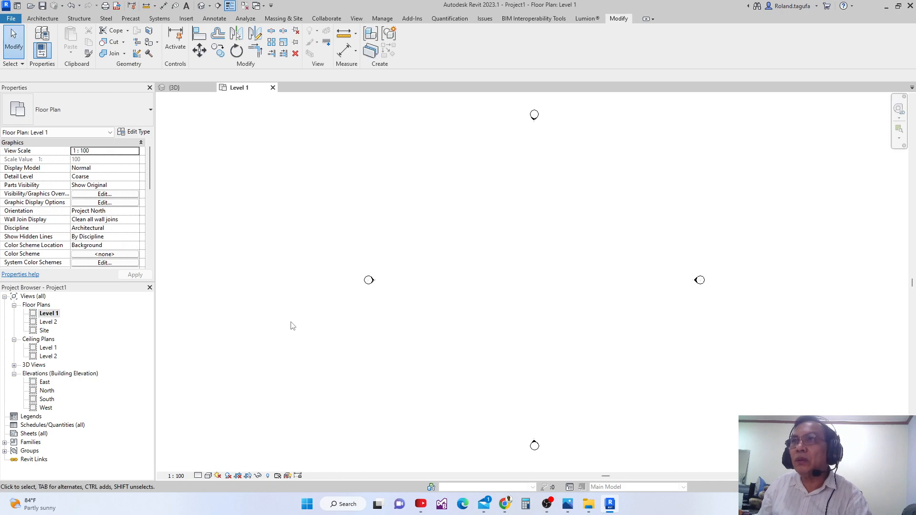
click(176, 87)
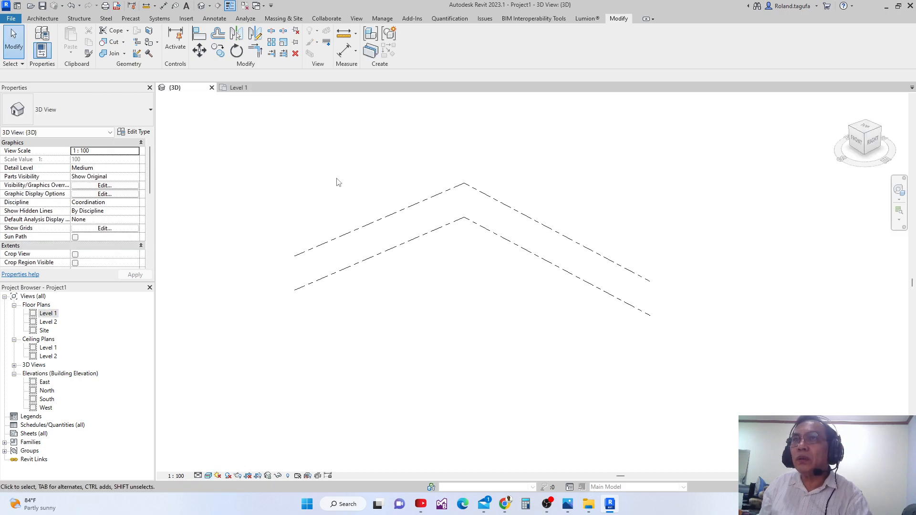
click(238, 89)
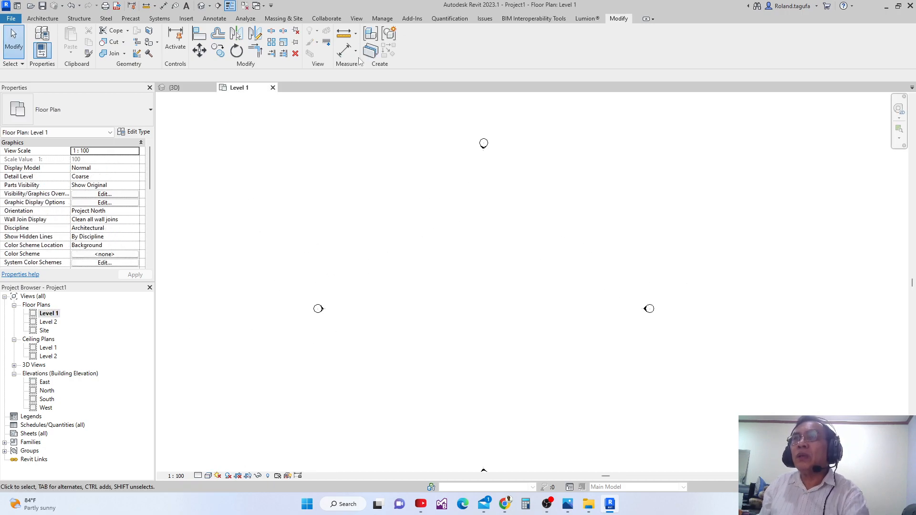
click(284, 19)
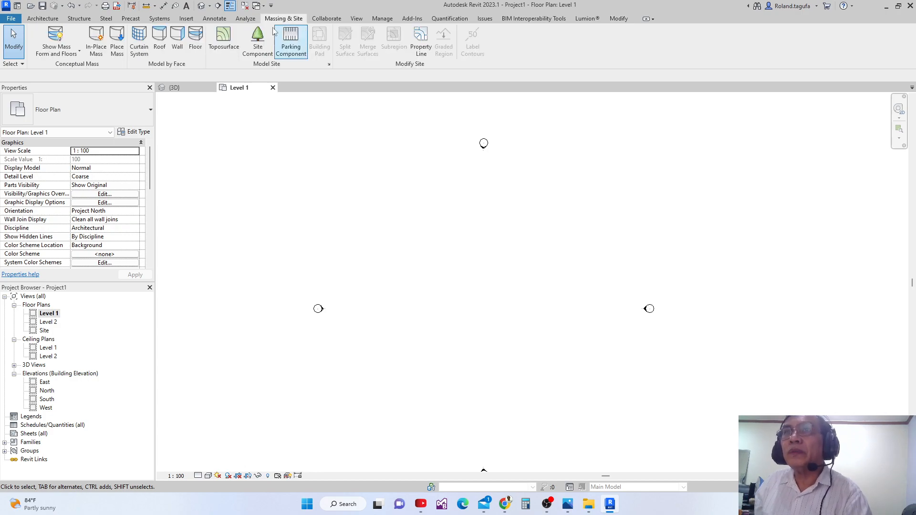
click(98, 49)
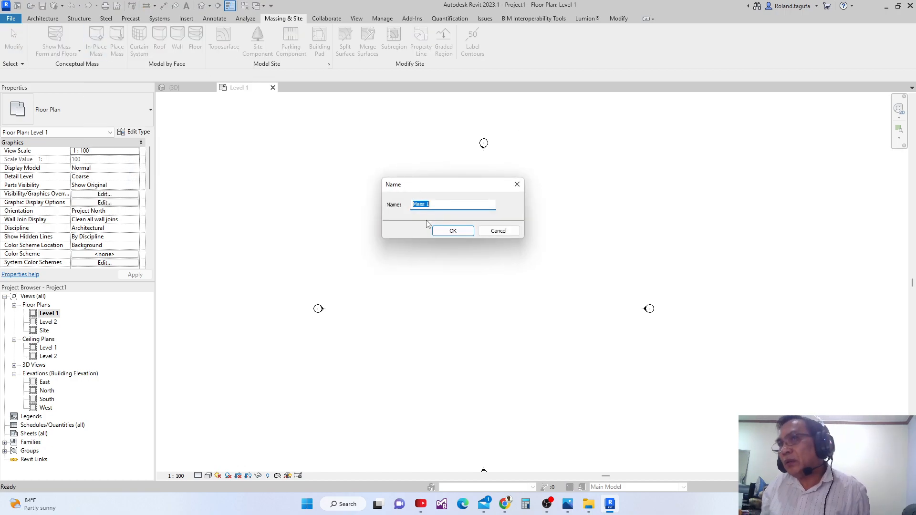
click(451, 231)
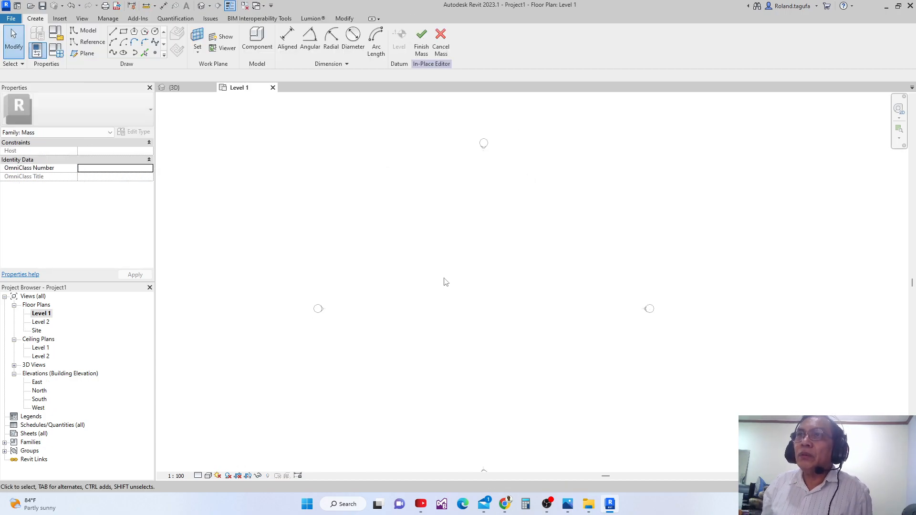
- Draw a wavy model spline about 18.3 m long on Level 1 using five control points
middle_drag(444, 278, 435, 253)
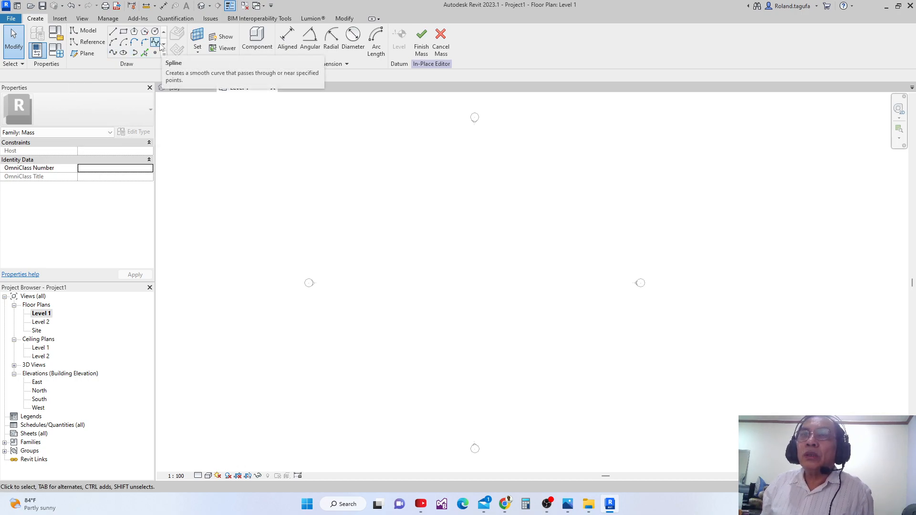
click(158, 43)
click(420, 280)
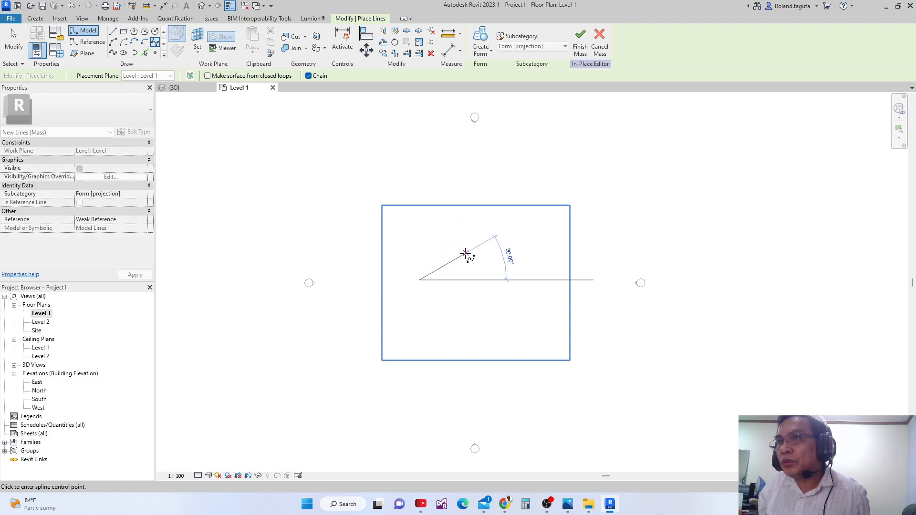
click(442, 258)
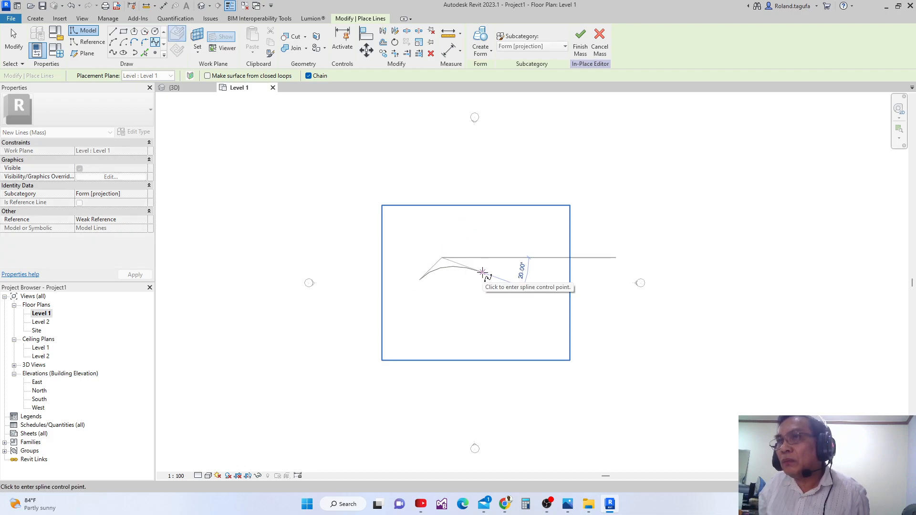
click(484, 278)
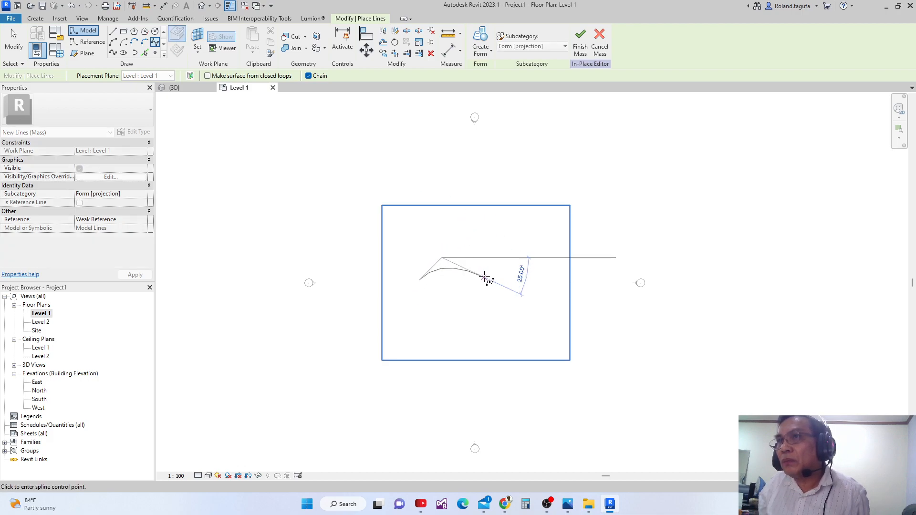
click(509, 242)
click(528, 269)
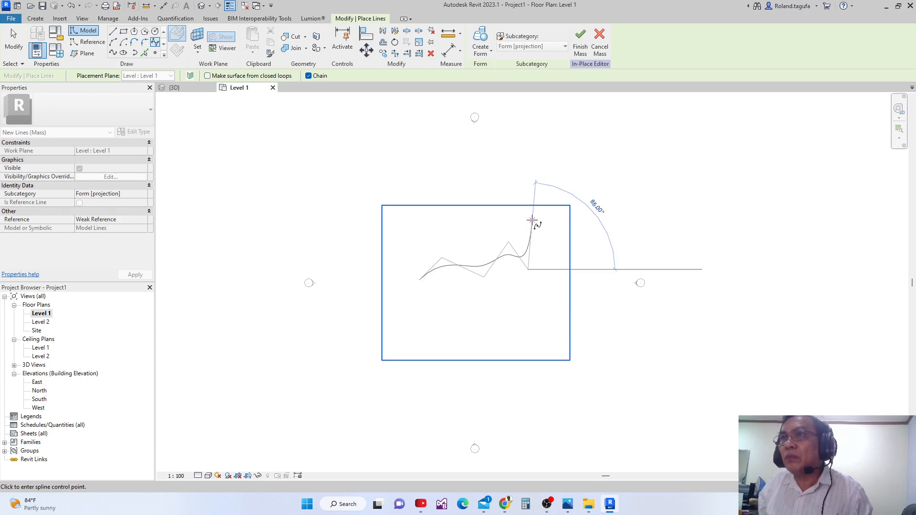
click(21, 51)
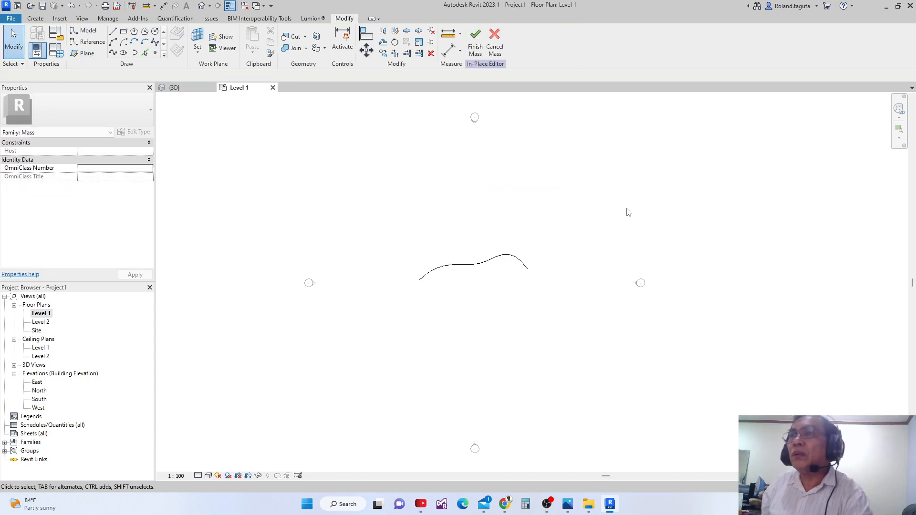
- Convert the spline on Level 1 into a divided path with six nodes
click(475, 265)
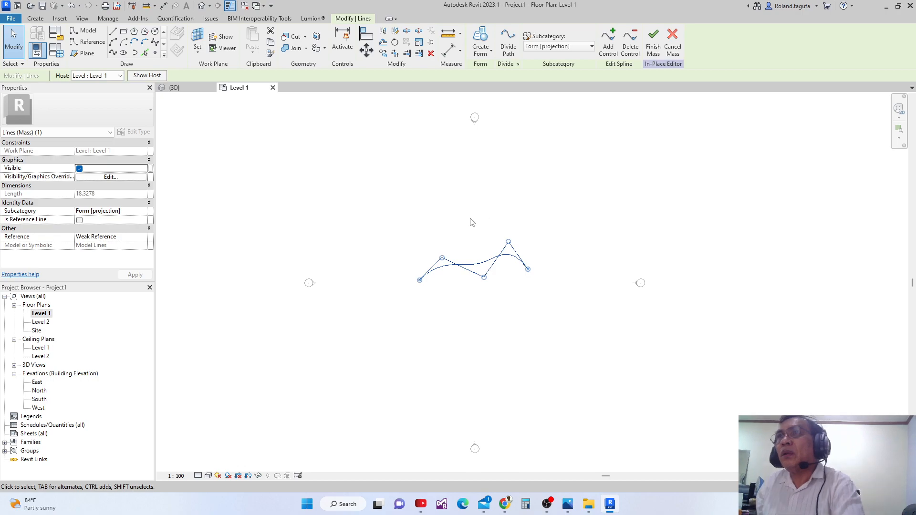
click(508, 40)
scroll(458, 292, up, 2)
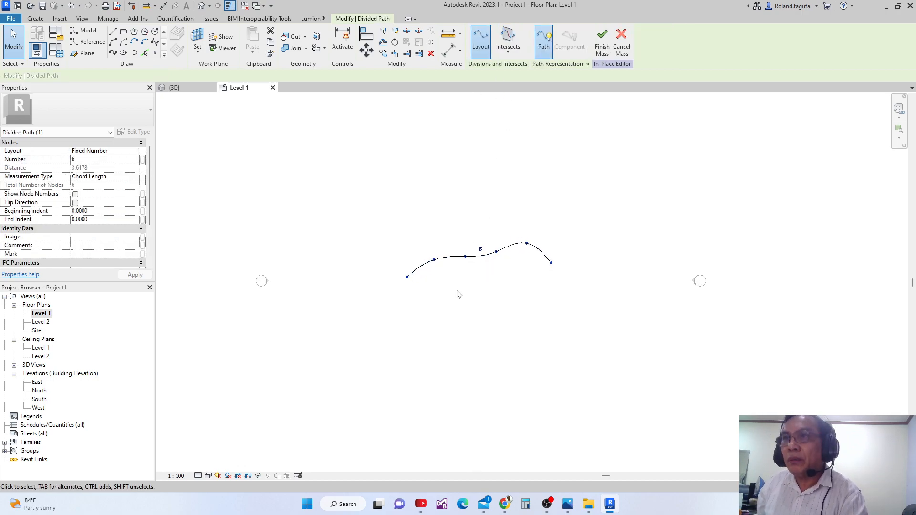
middle_drag(465, 291, 433, 333)
scroll(414, 323, up, 1)
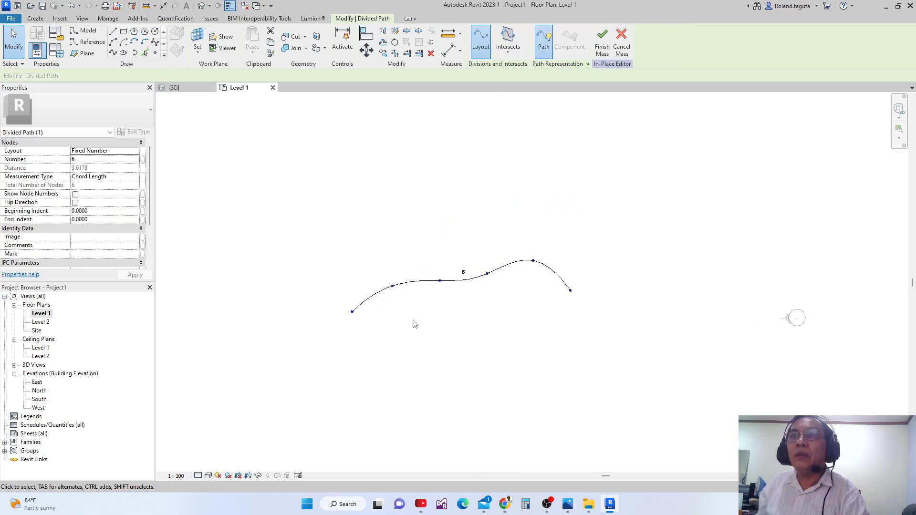
scroll(349, 311, up, 1)
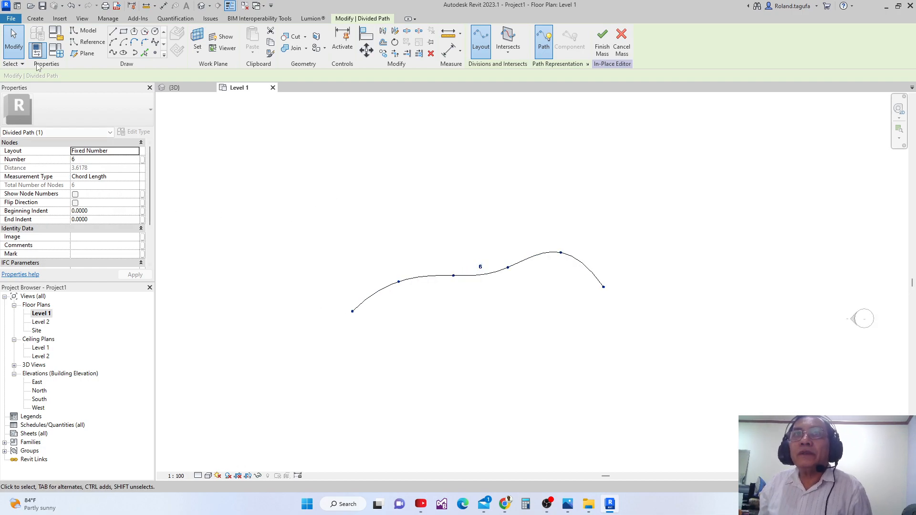
- Place an M_RPC Tree - Deciduous component, type Hawthorn - 7.4 Meters, on the third node from the divided path's western end
click(36, 18)
click(256, 46)
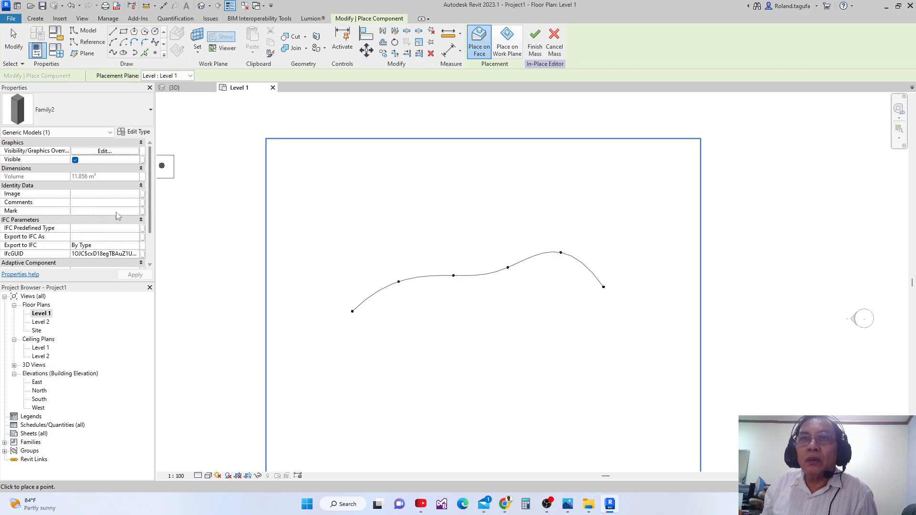
click(75, 101)
scroll(94, 279, down, 12)
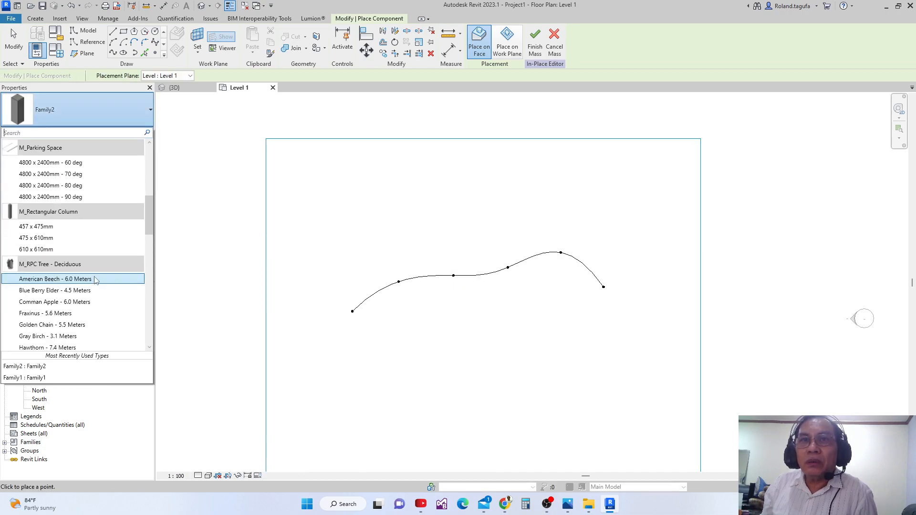
scroll(95, 280, up, 3)
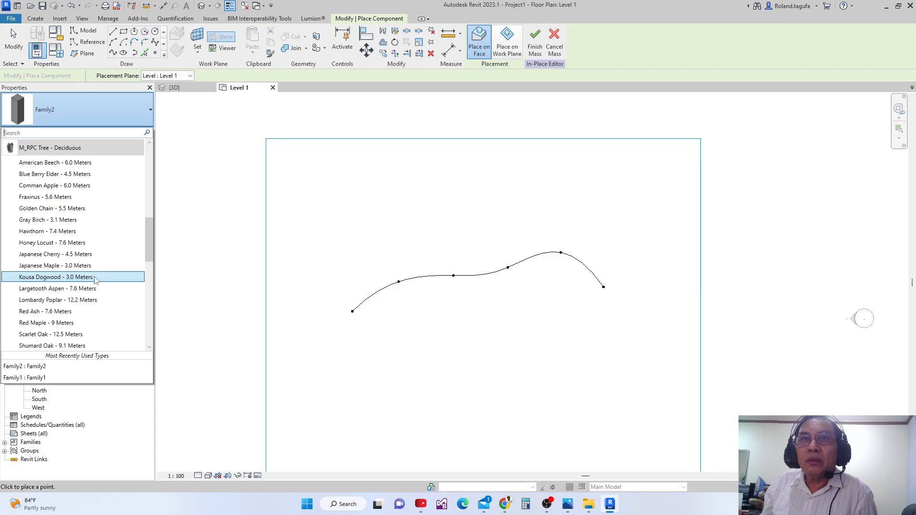
click(58, 233)
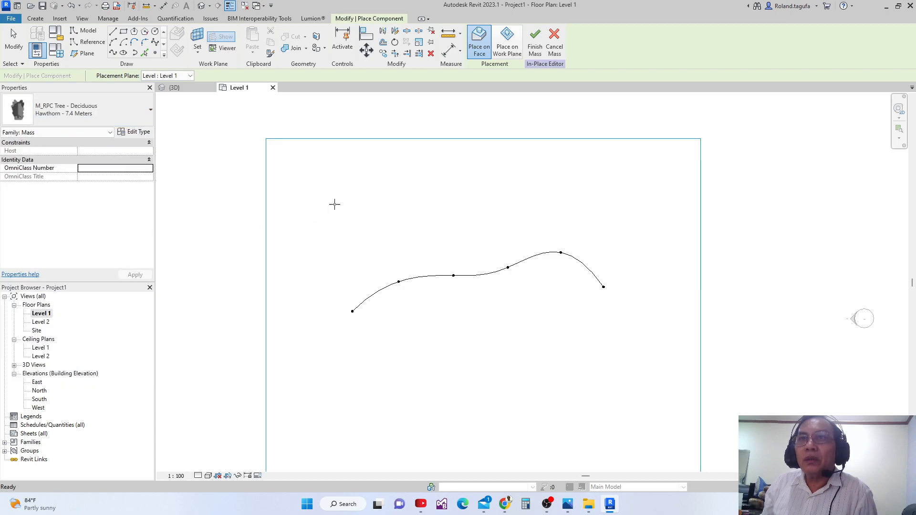
click(454, 275)
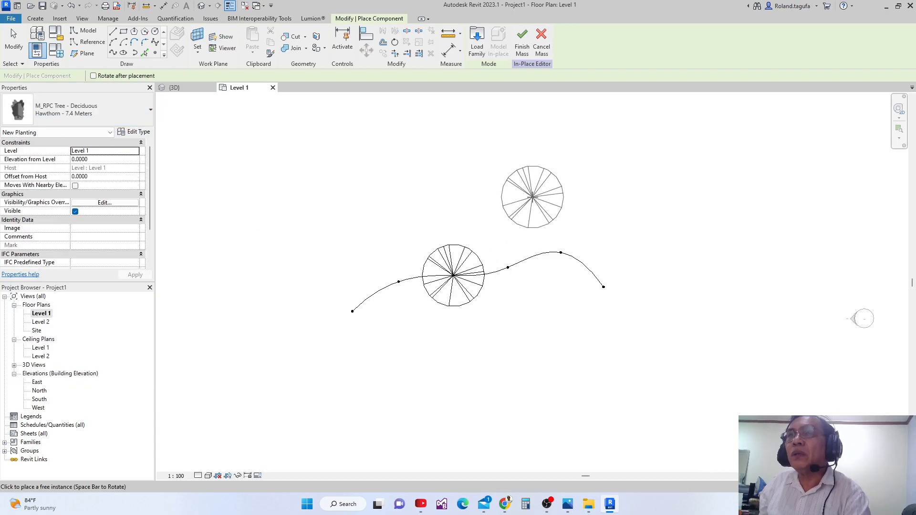
key(Escape)
key(Escape)
- Select the Hawthorn tree on the divided path in the 3D view and open its family for editing
click(201, 5)
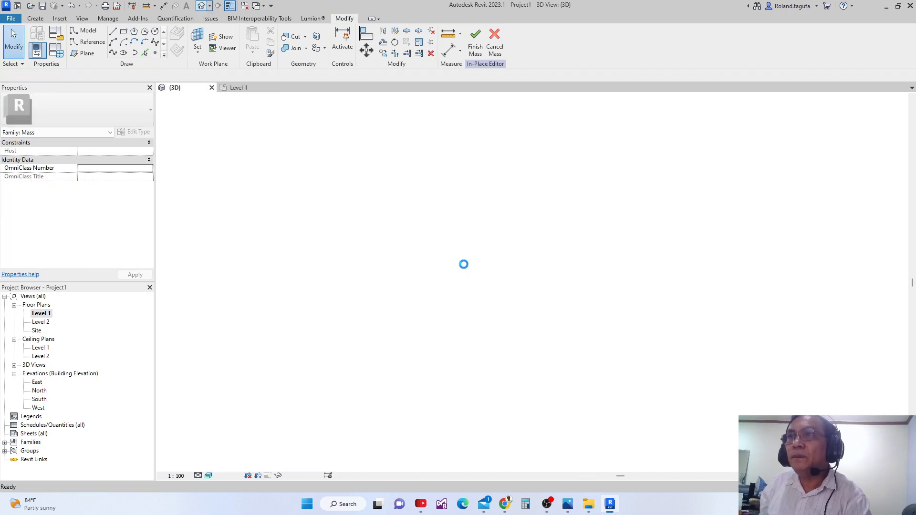
shift+middle_drag(477, 281, 530, 302)
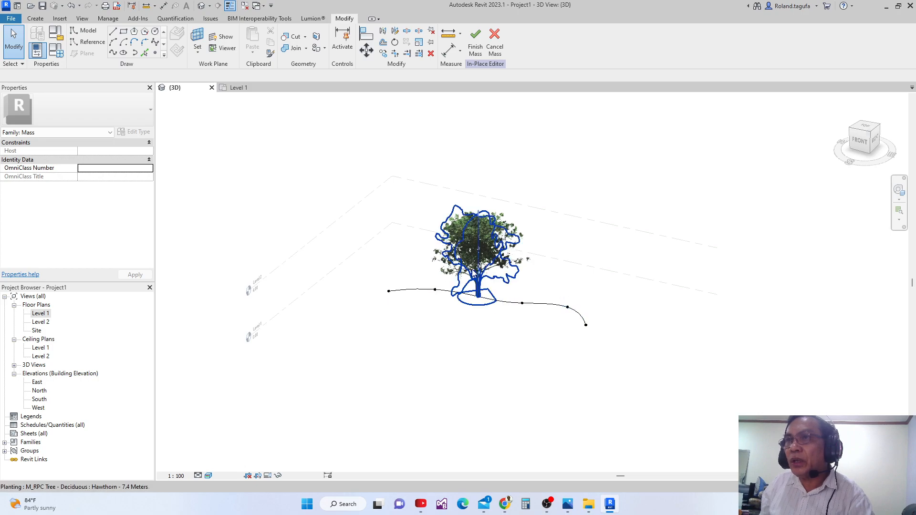
click(461, 277)
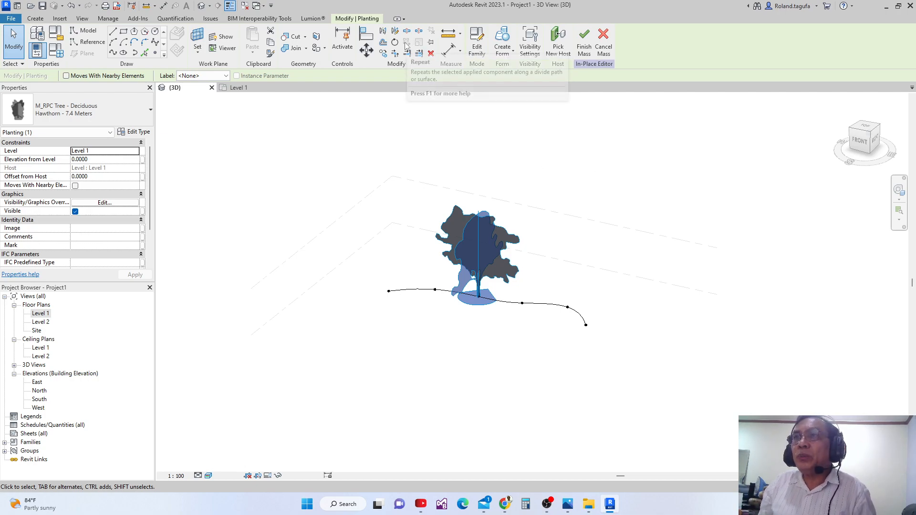
scroll(525, 289, up, 2)
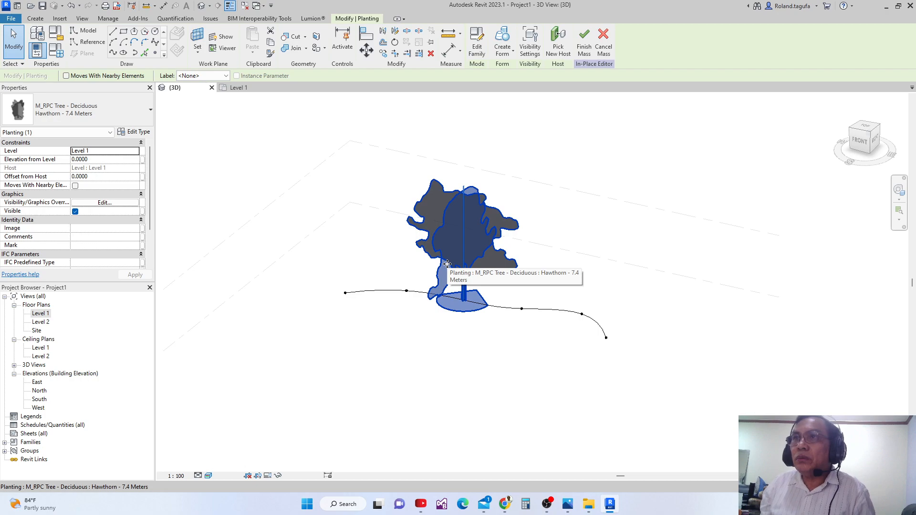
scroll(474, 263, up, 1)
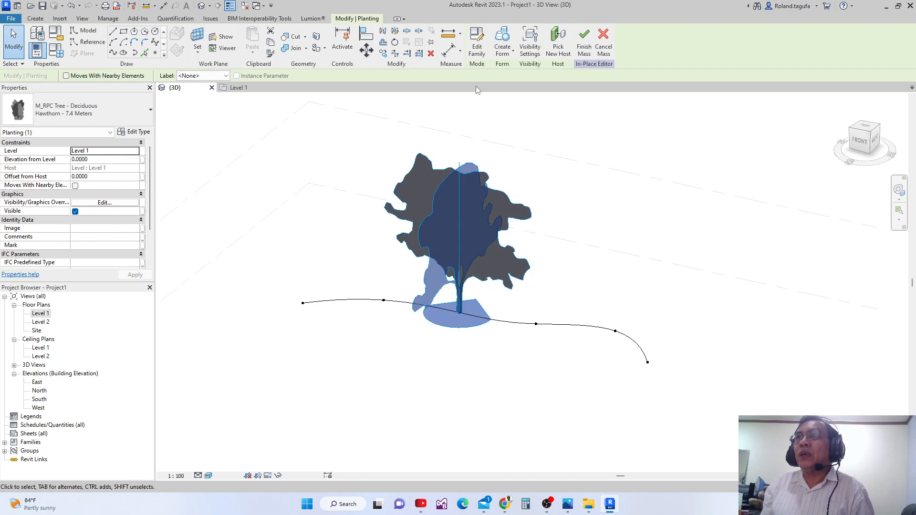
click(479, 52)
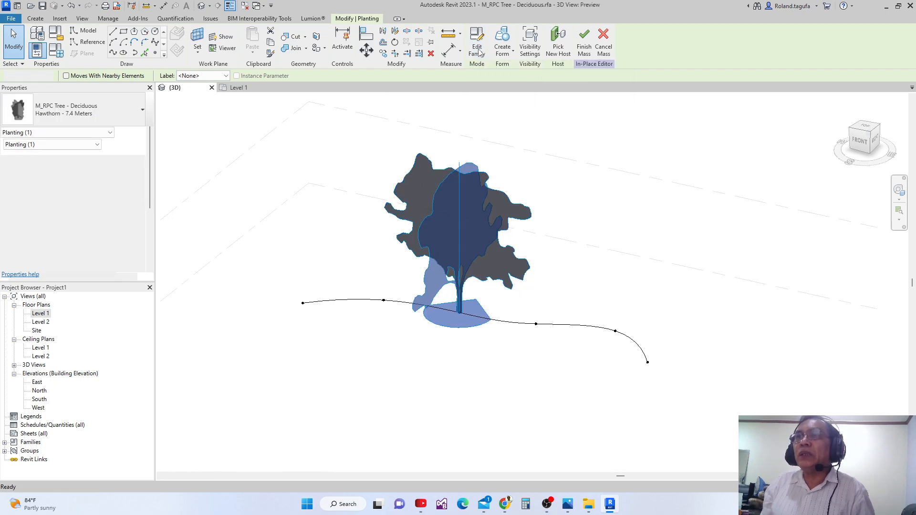
scroll(446, 231, down, 2)
middle_drag(494, 312, 478, 353)
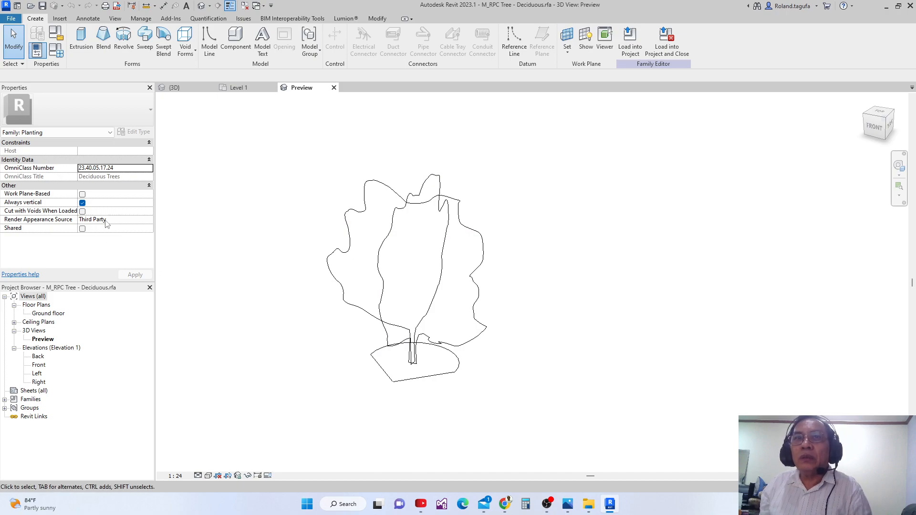
- Disable Always vertical and enable Work Plane-Based in the deciduous tree family's properties
click(82, 203)
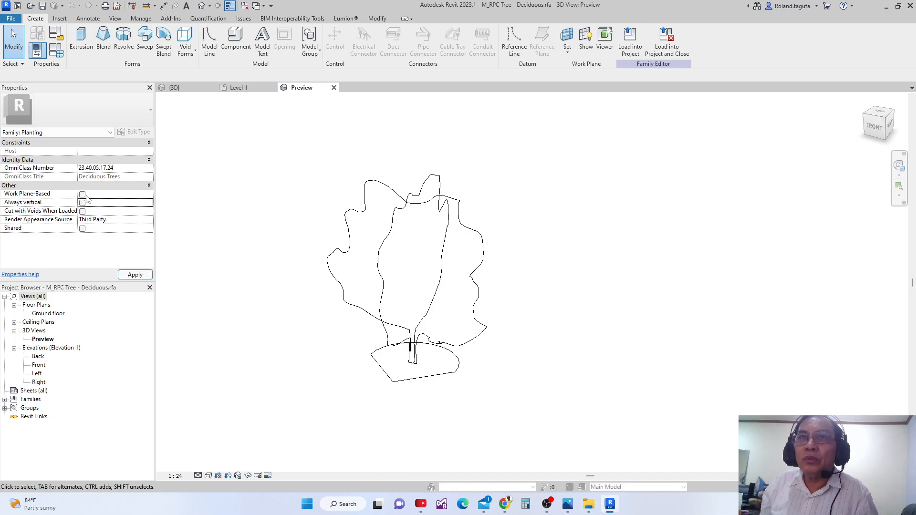
click(82, 194)
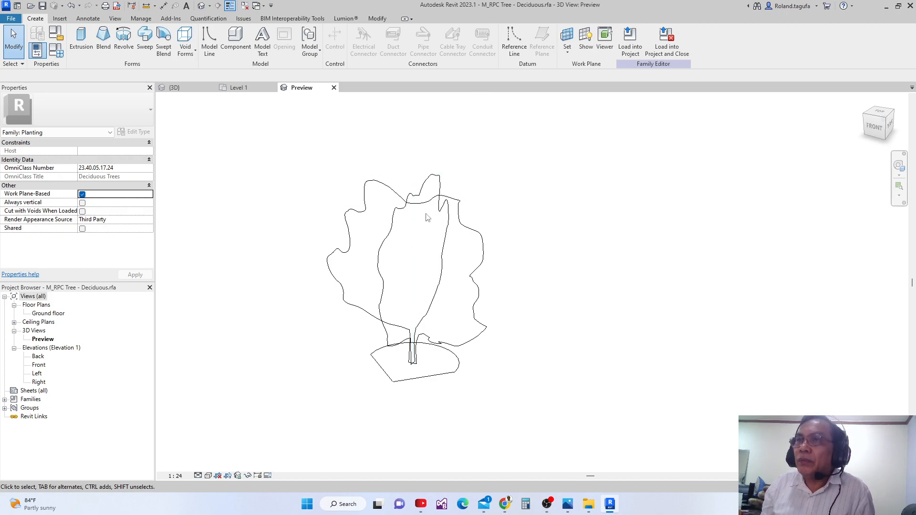
scroll(403, 228, down, 2)
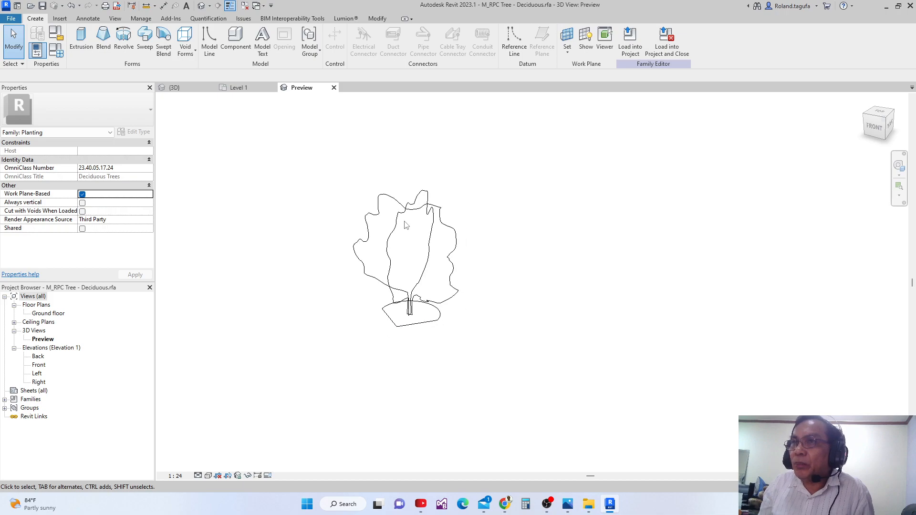
scroll(415, 333, up, 1)
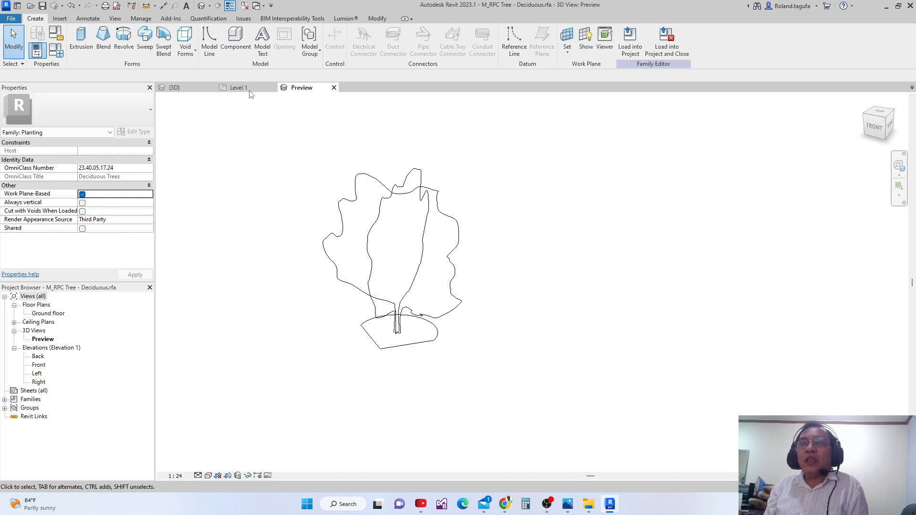
- Create a new family from the English Metric Generic Model Adaptive.rft template
click(18, 6)
click(66, 202)
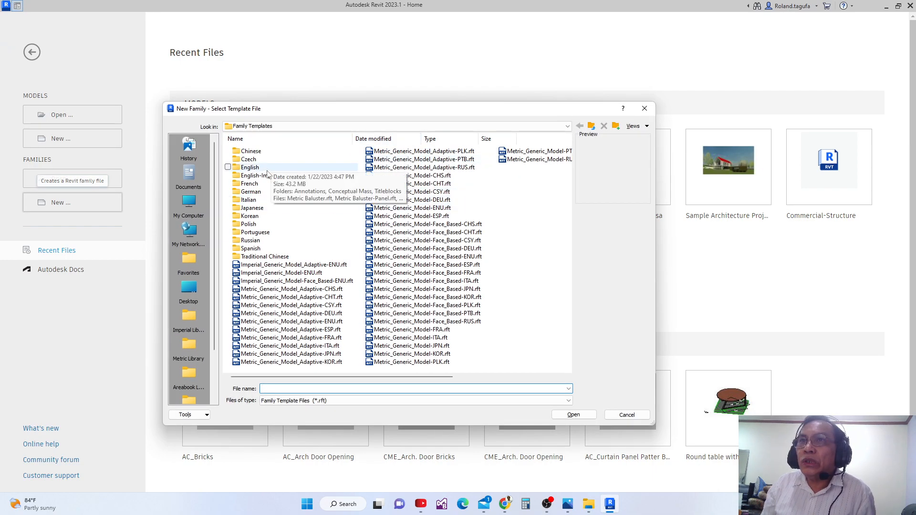
double_click(251, 168)
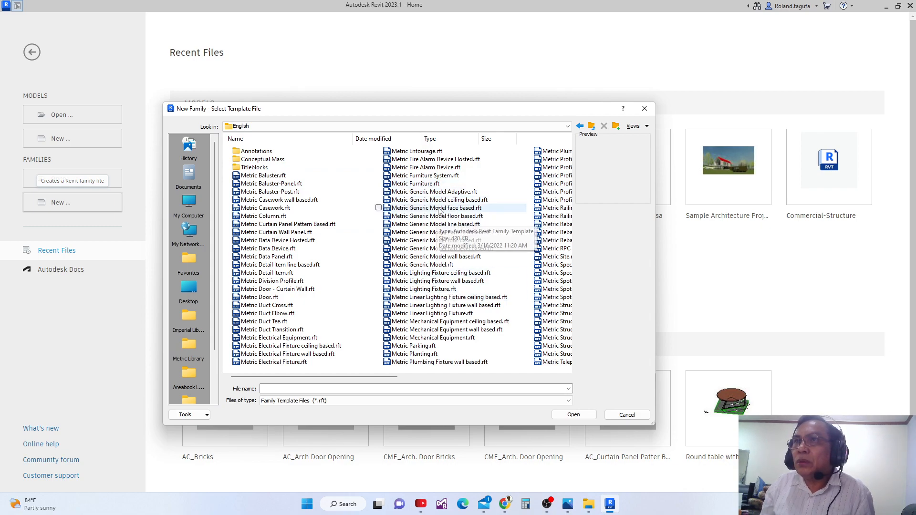
click(440, 193)
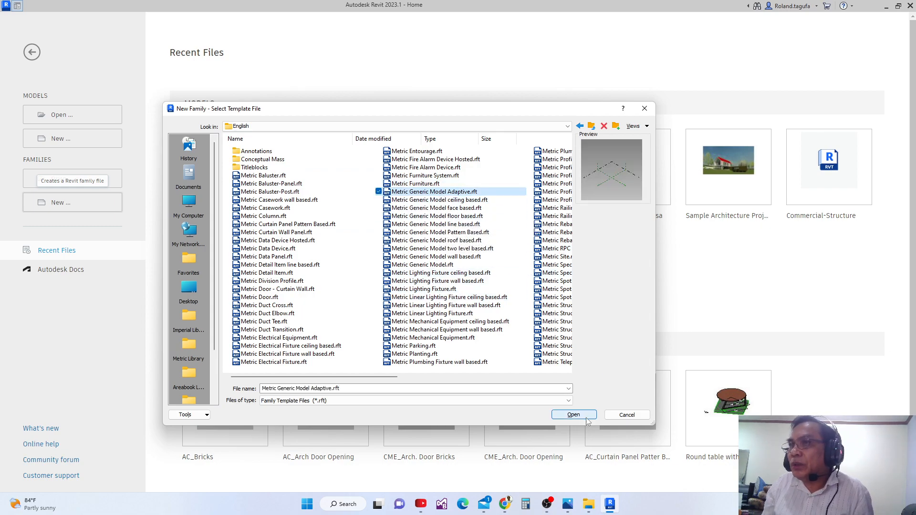
click(573, 414)
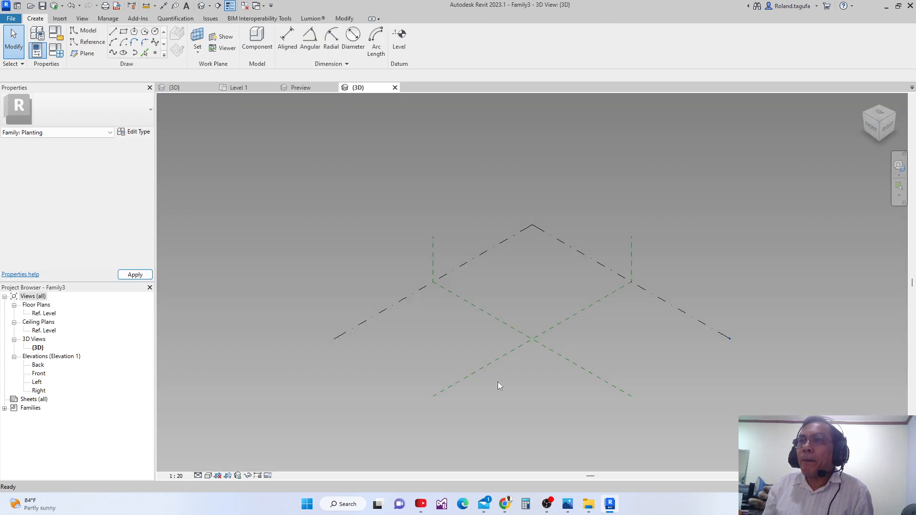
shift+middle_drag(503, 360, 368, 307)
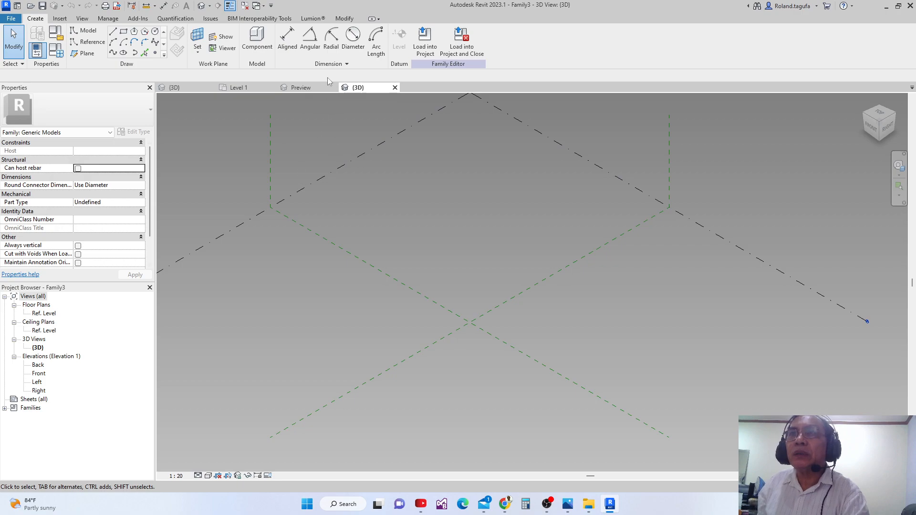
middle_drag(344, 163, 348, 188)
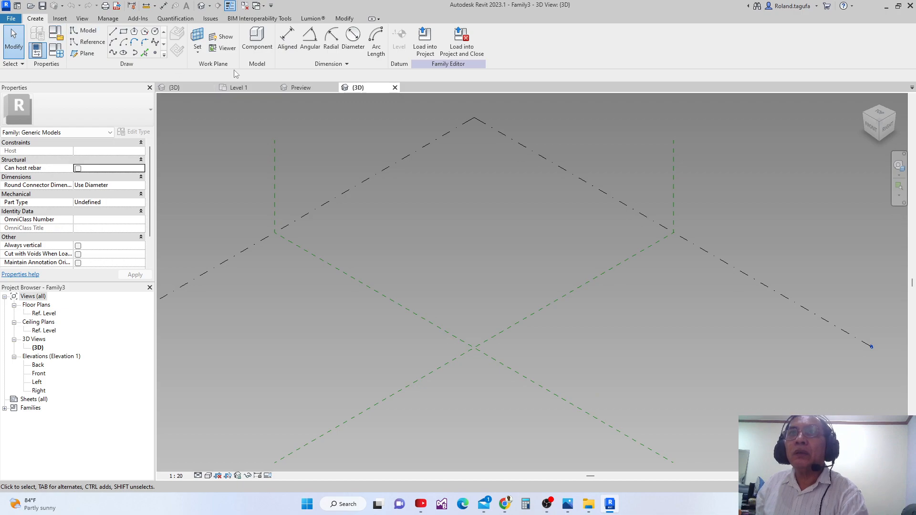
- Load the edited M_RPC Tree - Deciduous family into Family3 only, excluding Project1
click(243, 89)
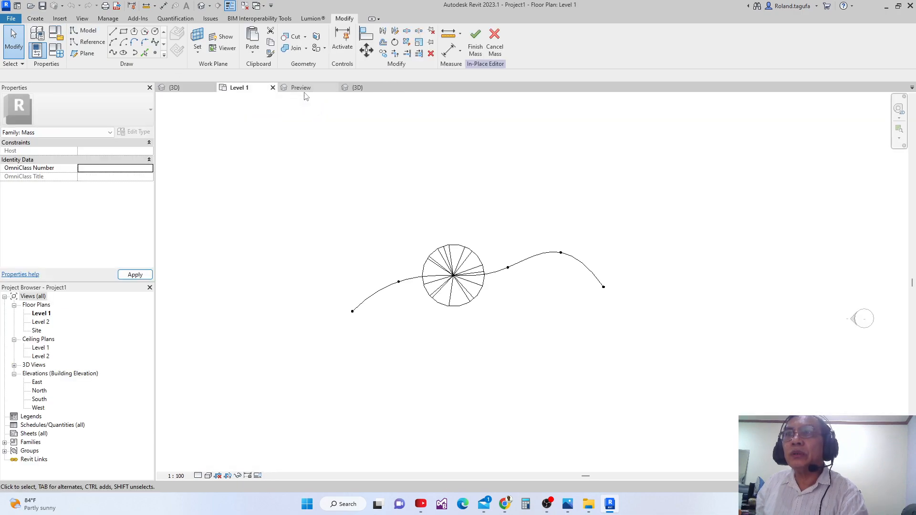
click(304, 89)
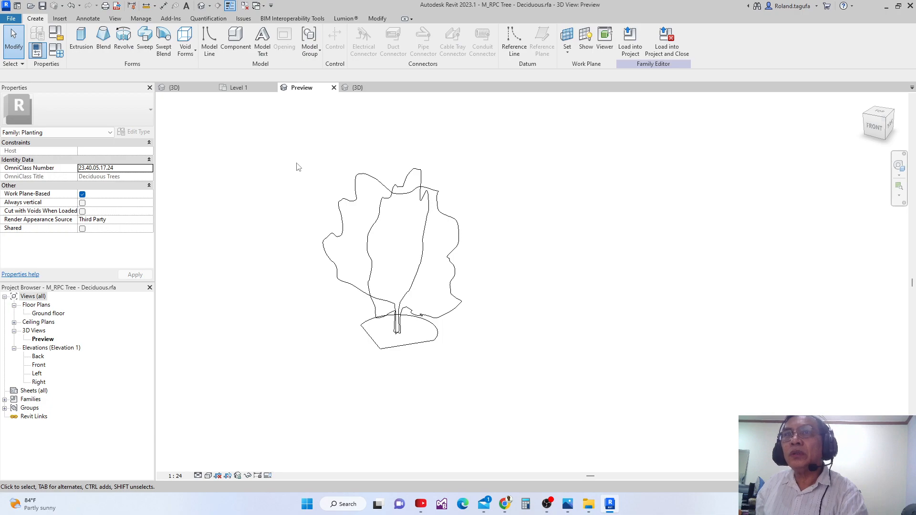
middle_drag(296, 166, 344, 231)
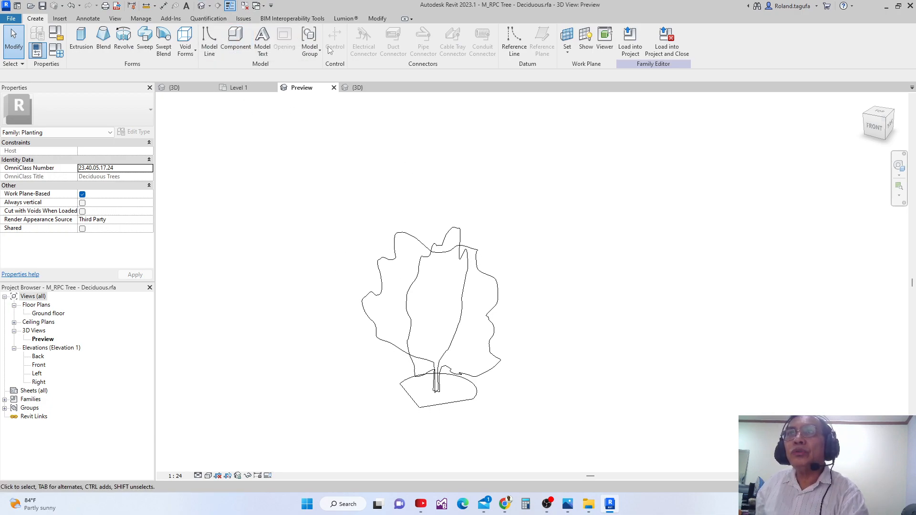
click(629, 49)
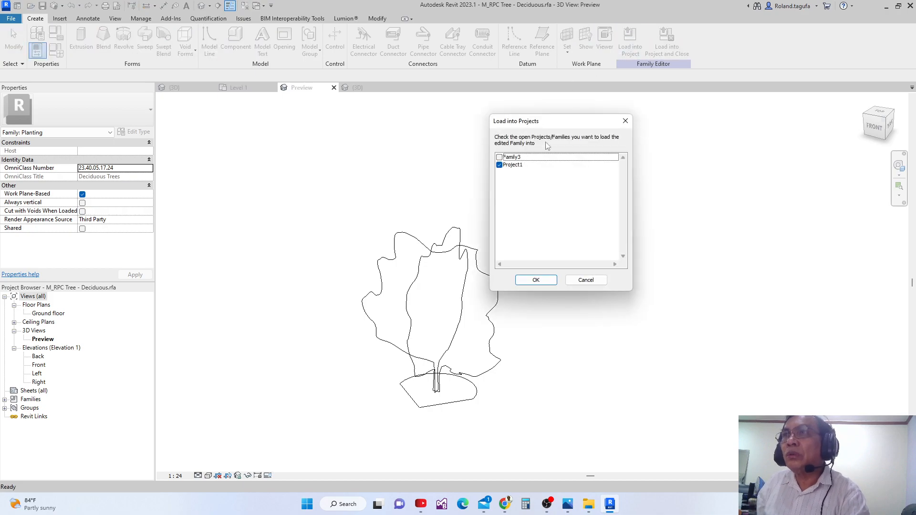
drag(558, 123, 483, 133)
click(424, 167)
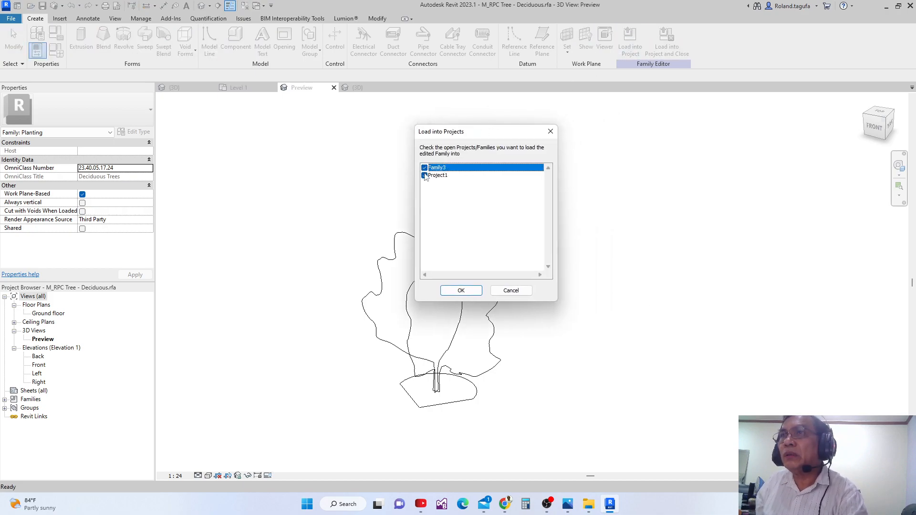
click(425, 175)
click(455, 290)
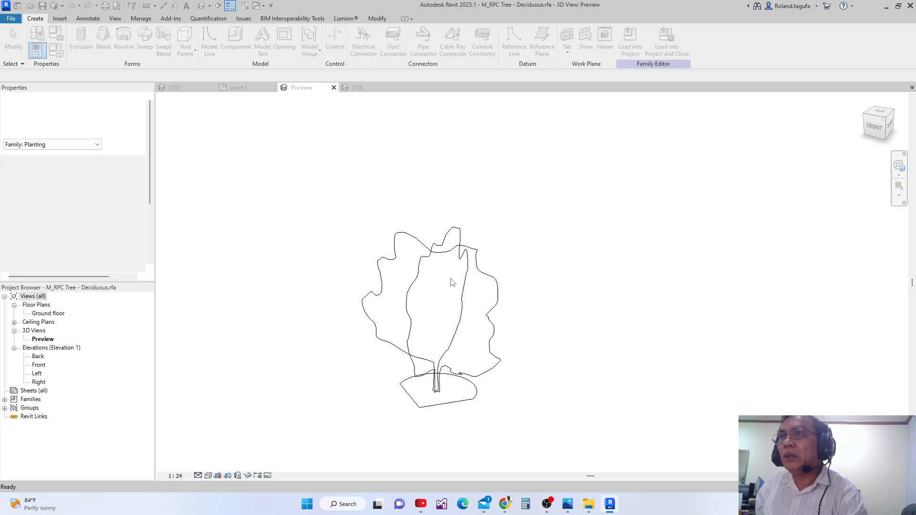
- Place an M_RPC Tree - Deciduous, type Scarlet Oak - 12.5 Meters, on the Ref. Level near the reference planes' intersection in Family3
scroll(477, 305, down, 4)
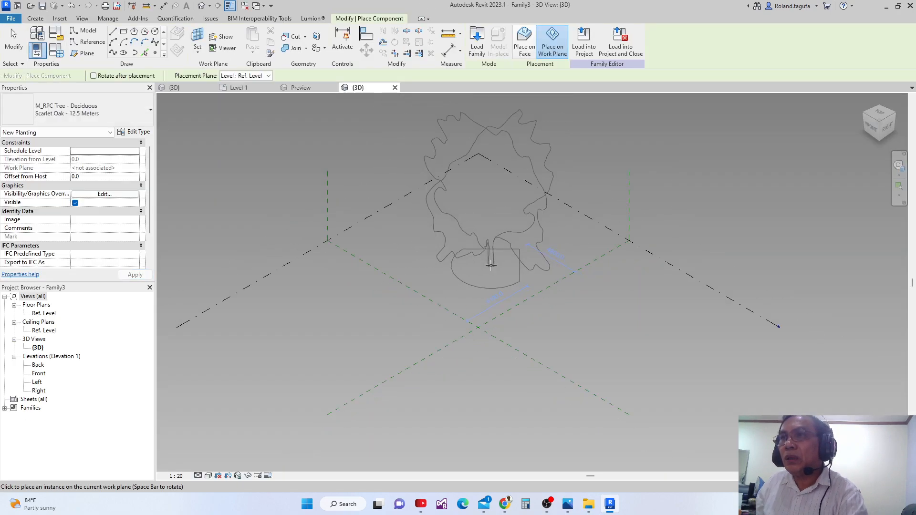
click(482, 313)
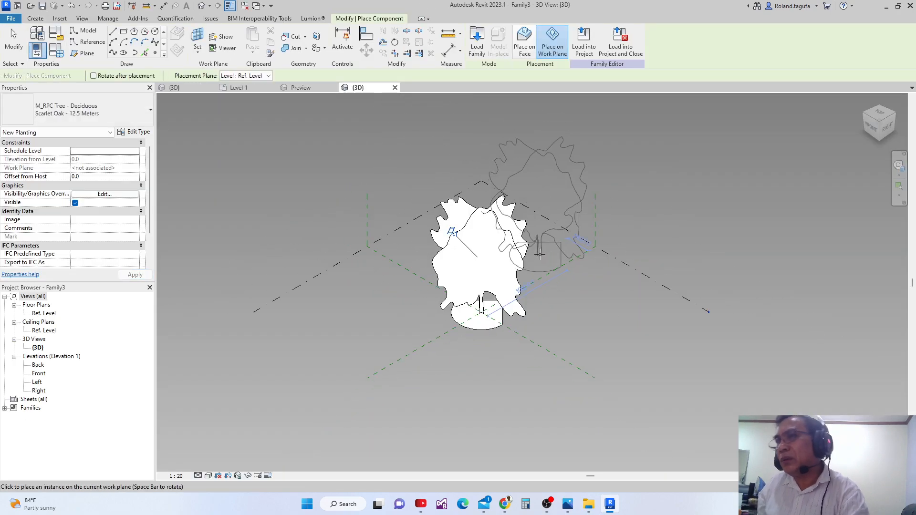
key(Escape)
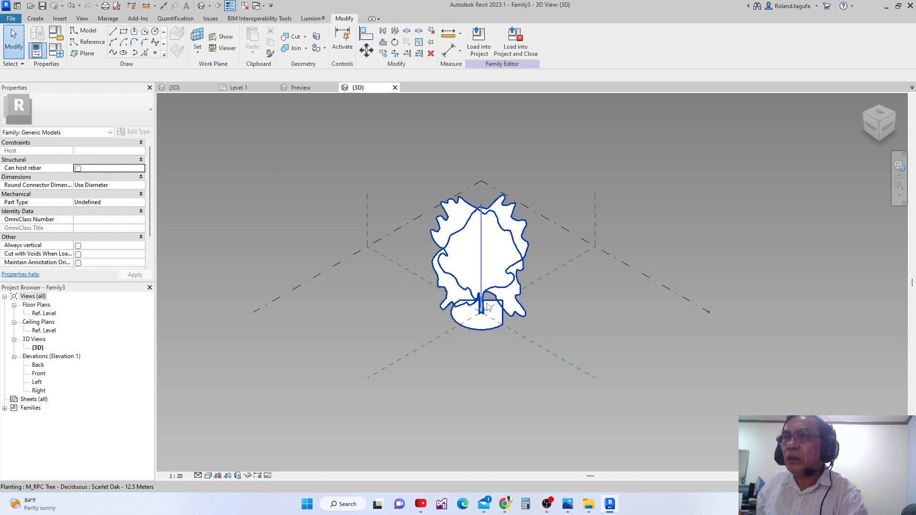
- Load Family3 into Project1 and place it on the fourth node from the divided path's western end
click(488, 307)
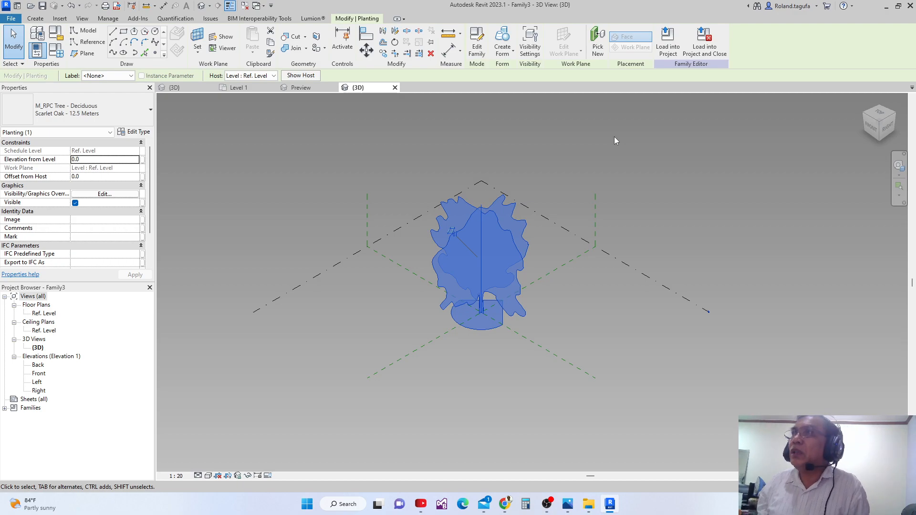
click(667, 52)
click(424, 176)
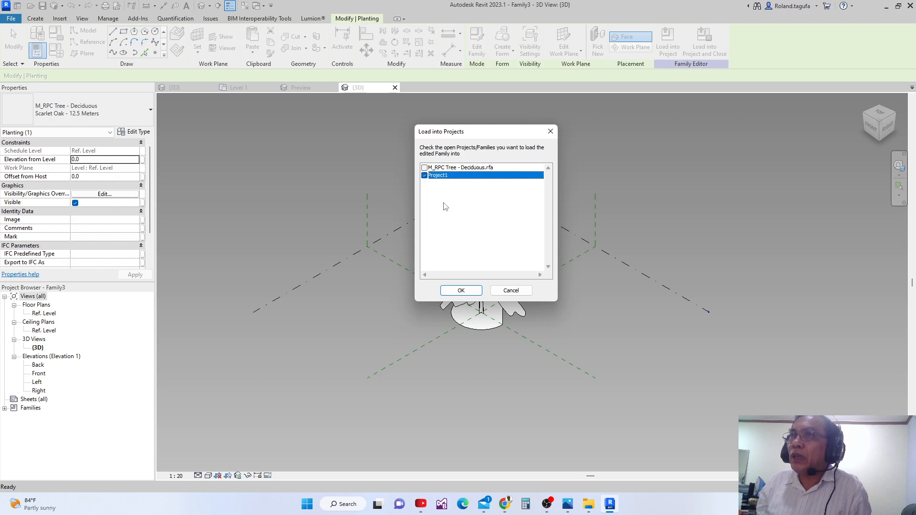
click(461, 291)
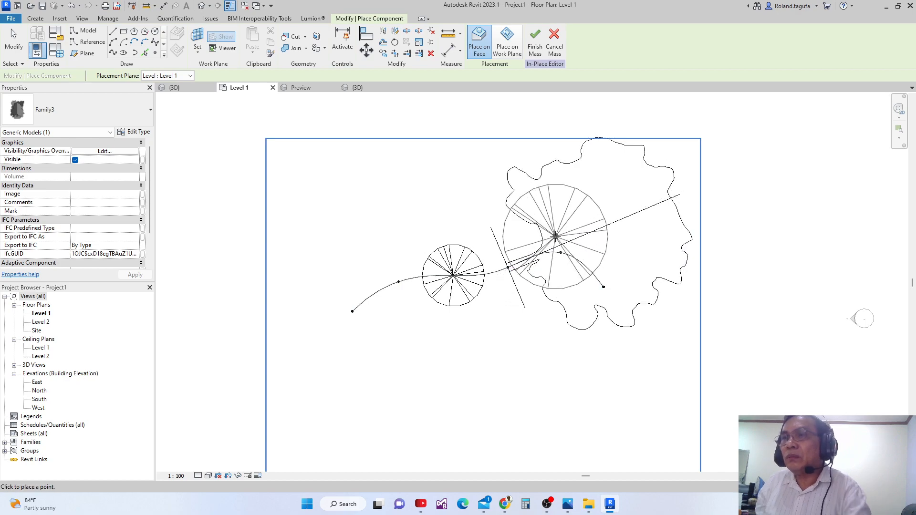
key(Escape)
- Delete the Hawthorn tree from the third node of the divided path on Level 1
click(479, 298)
click(478, 296)
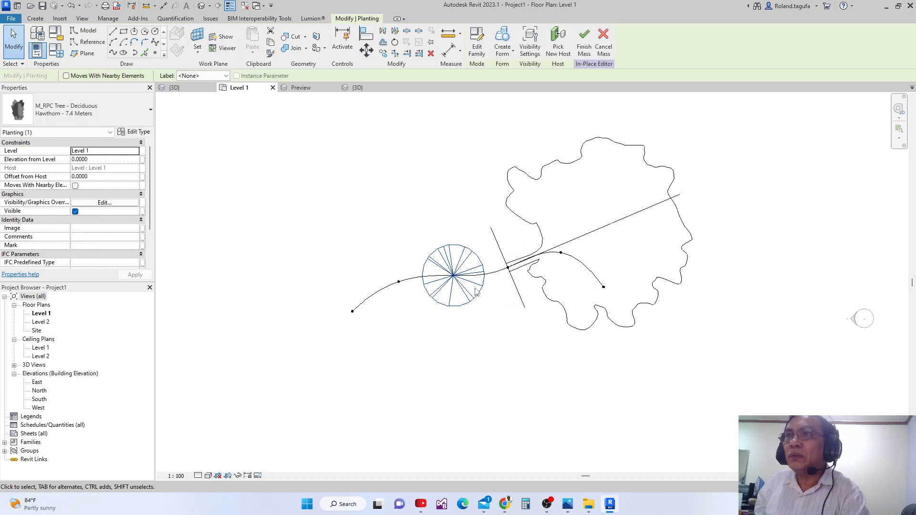
key(Delete)
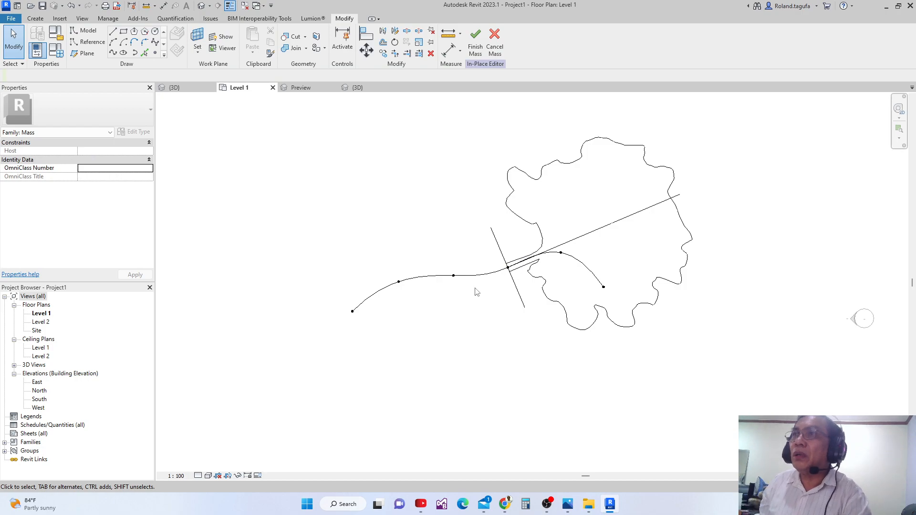
scroll(503, 258, up, 3)
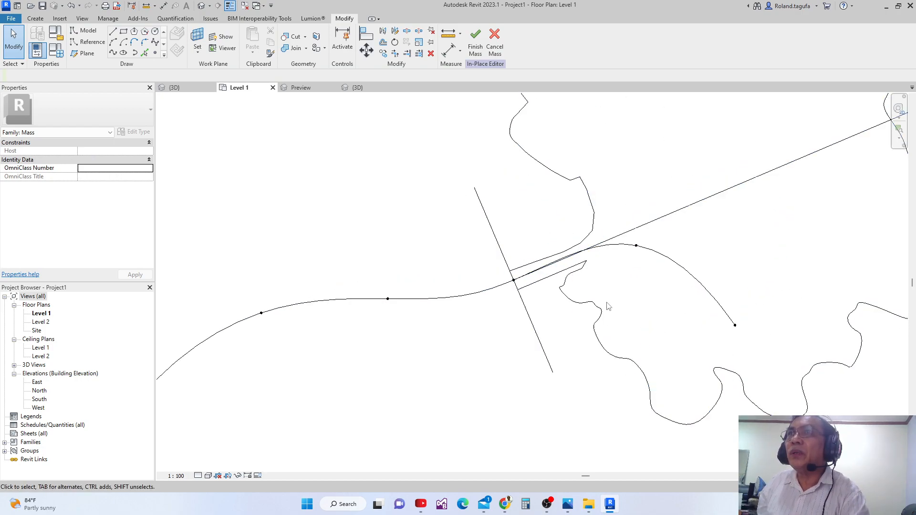
scroll(596, 319, down, 4)
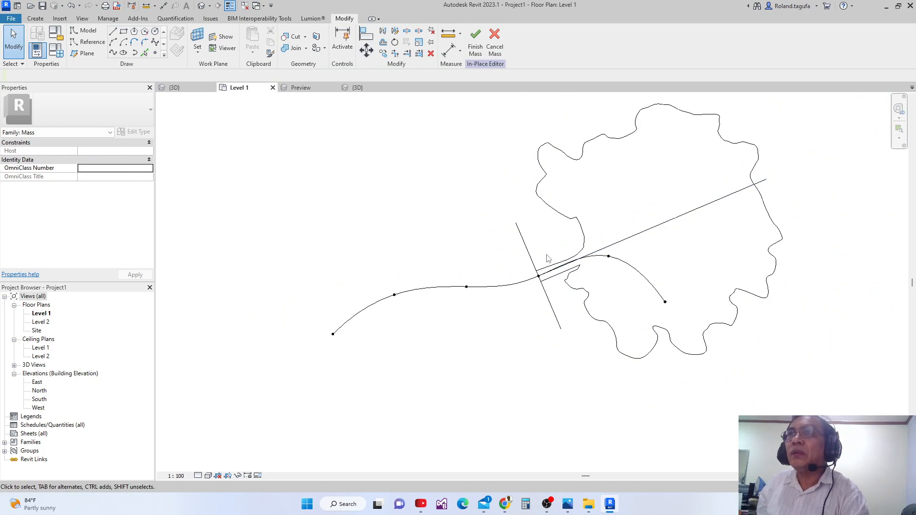
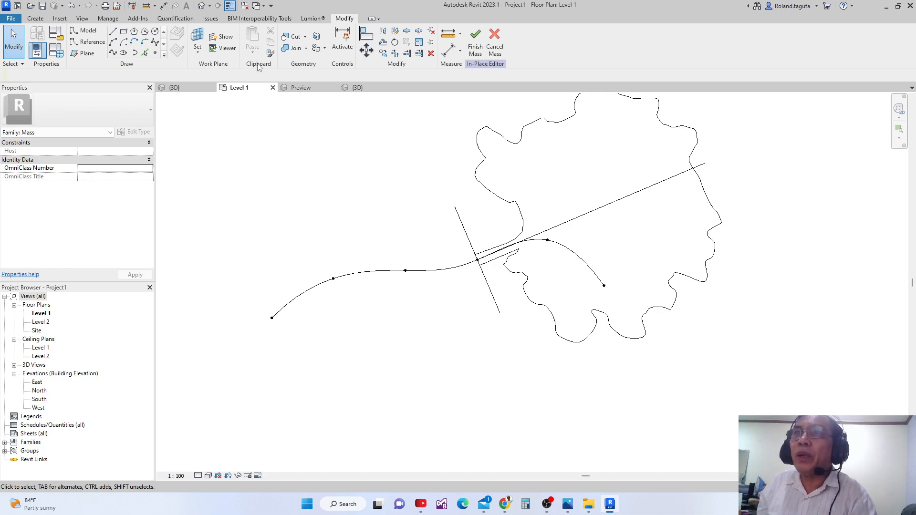
- Place a reference point at the intersection of the two center reference planes on Family3's Ref. Level
click(356, 89)
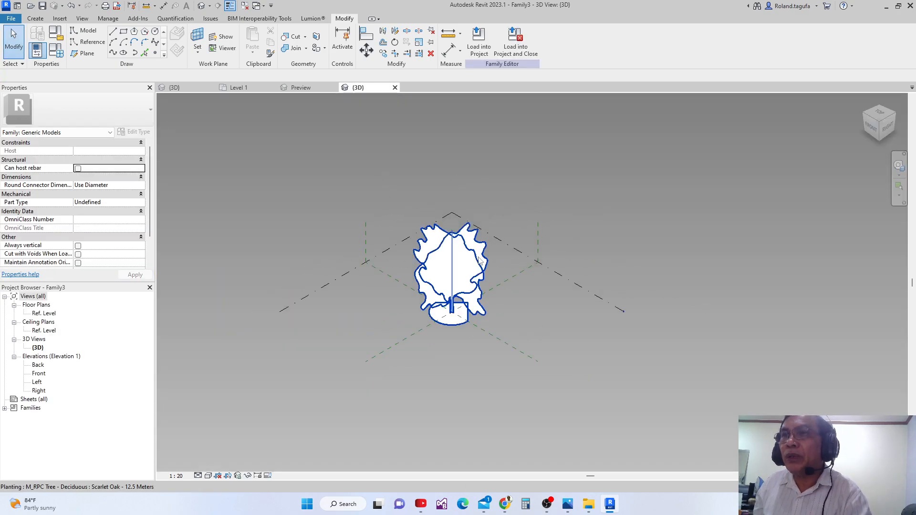
click(452, 286)
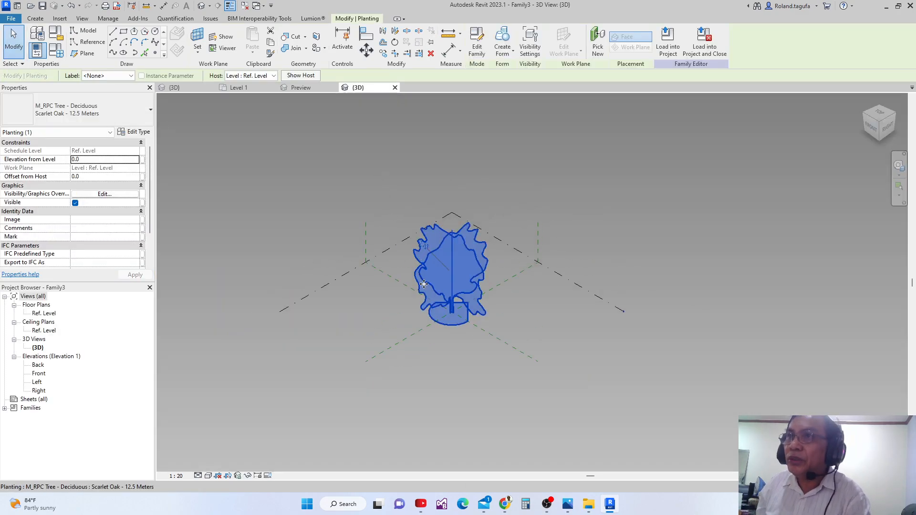
mouse_move(449, 303)
shift+middle_down()
mouse_move(494, 290)
mouse_move(451, 295)
shift+middle_up()
key(Escape)
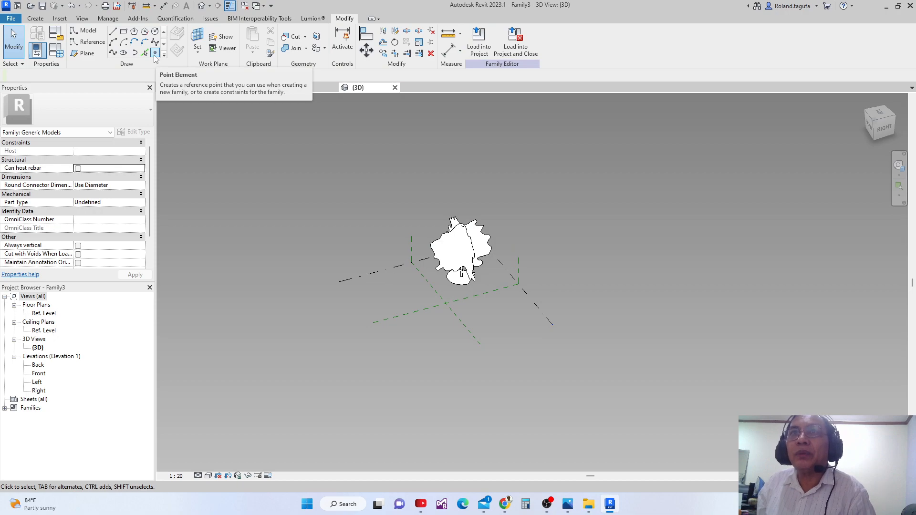
click(155, 53)
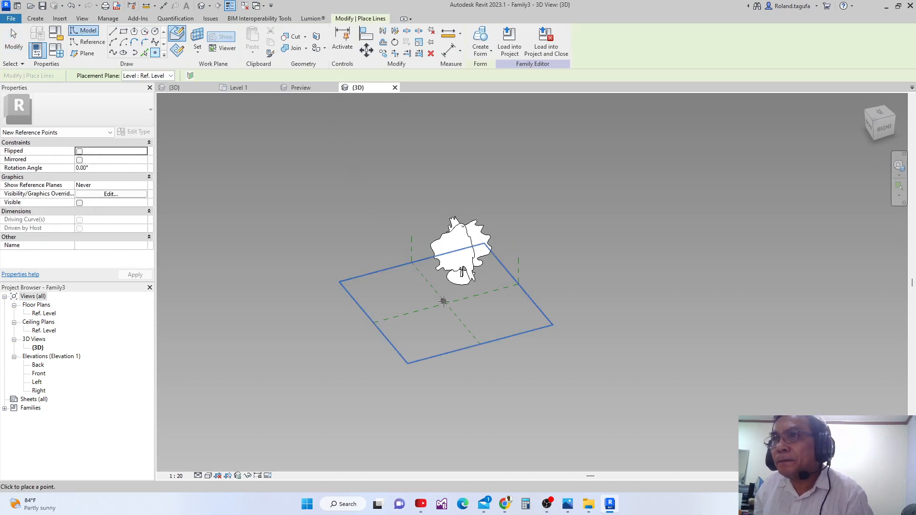
shift+middle_drag(446, 304, 465, 292)
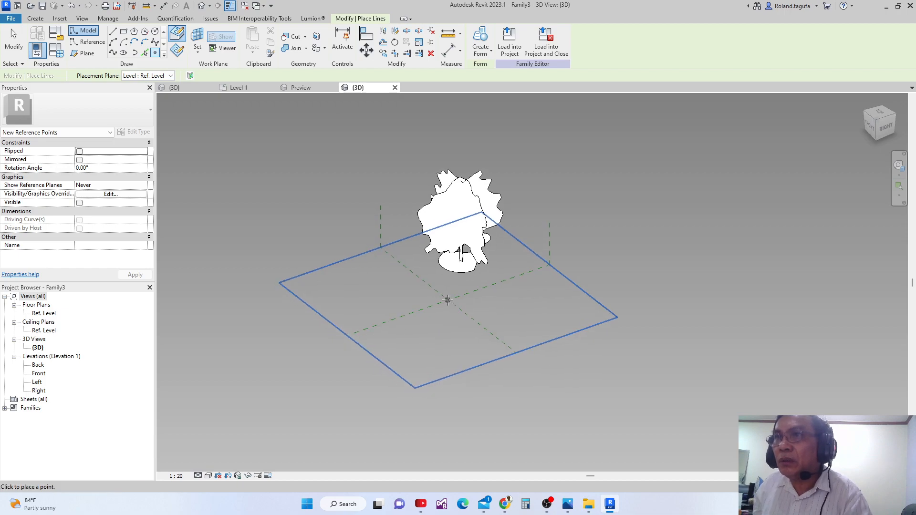
click(447, 300)
key(Escape)
key(Escape)
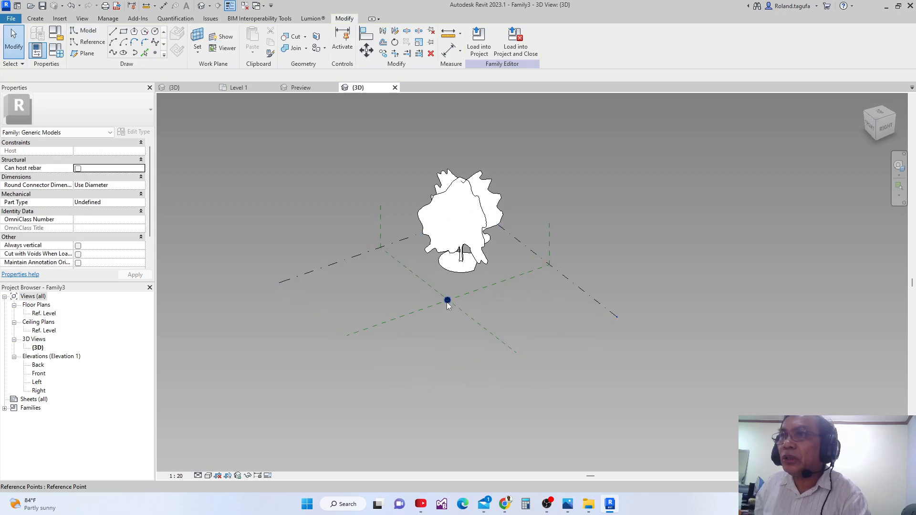
- Make the reference point at the reference planes' intersection adaptive
click(448, 300)
click(525, 41)
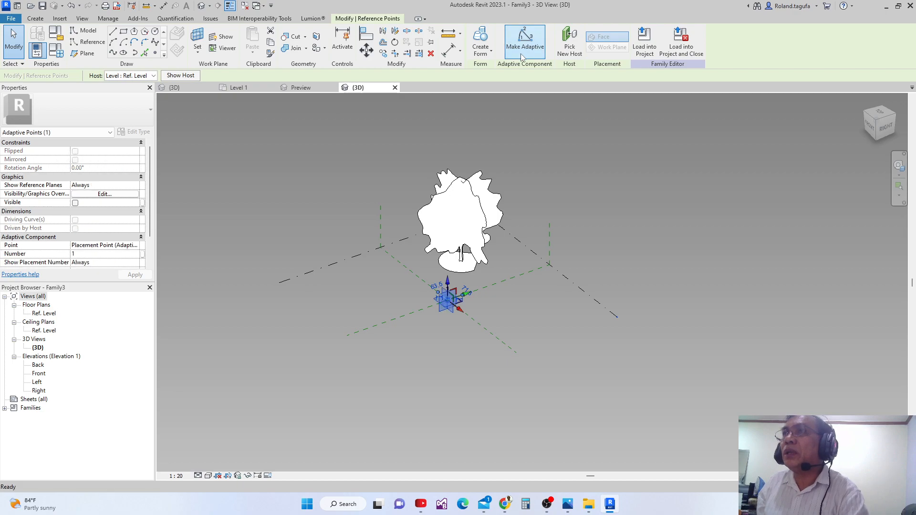
scroll(470, 257, up, 3)
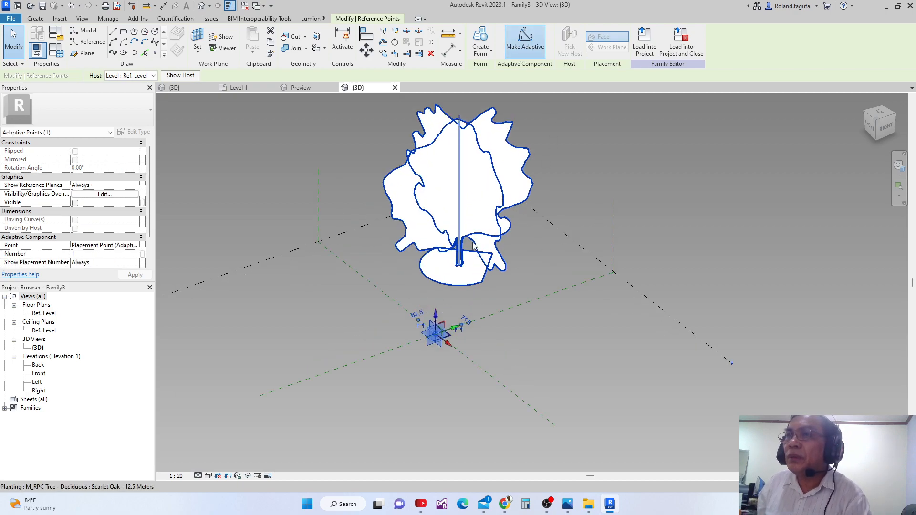
middle_drag(461, 255, 461, 254)
key(Escape)
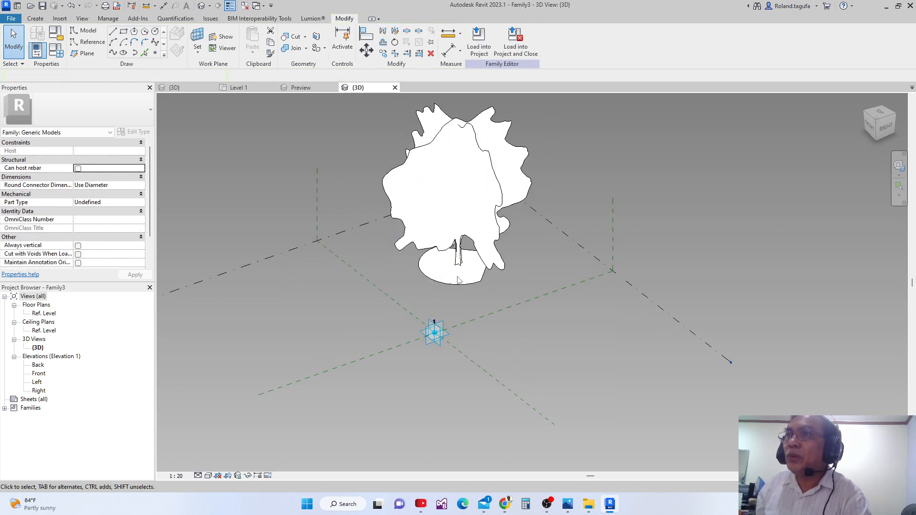
click(461, 255)
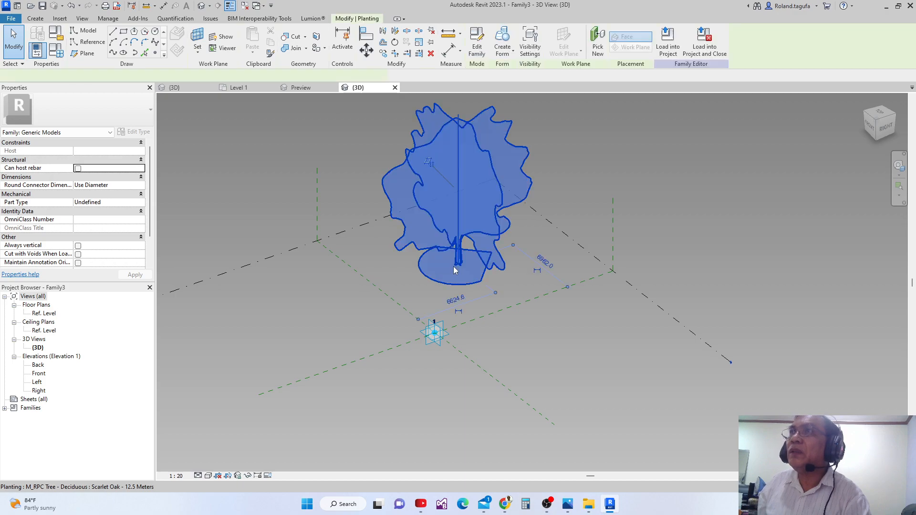
click(596, 48)
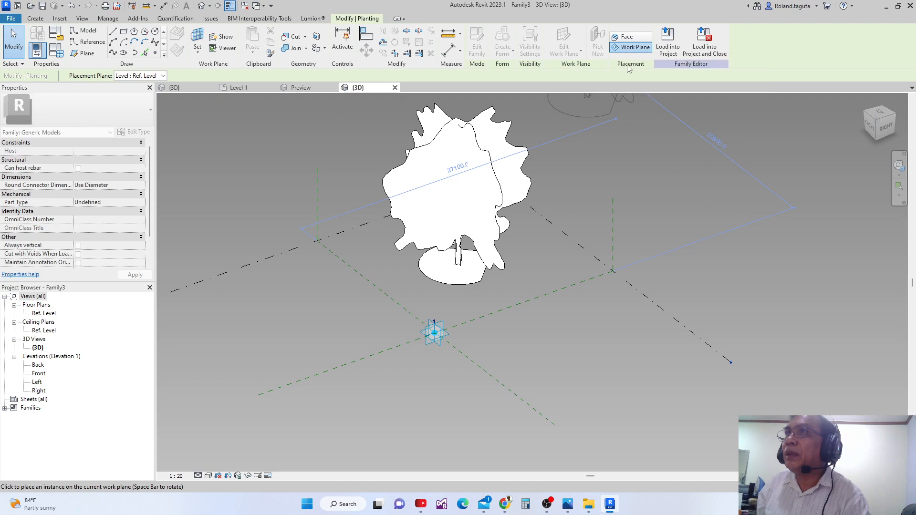
scroll(474, 323, up, 1)
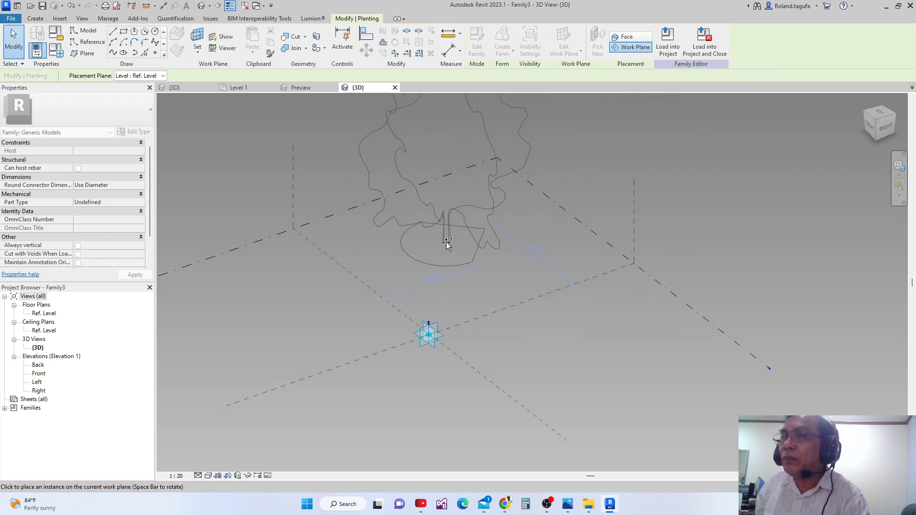
click(428, 337)
scroll(492, 317, down, 1)
key(Escape)
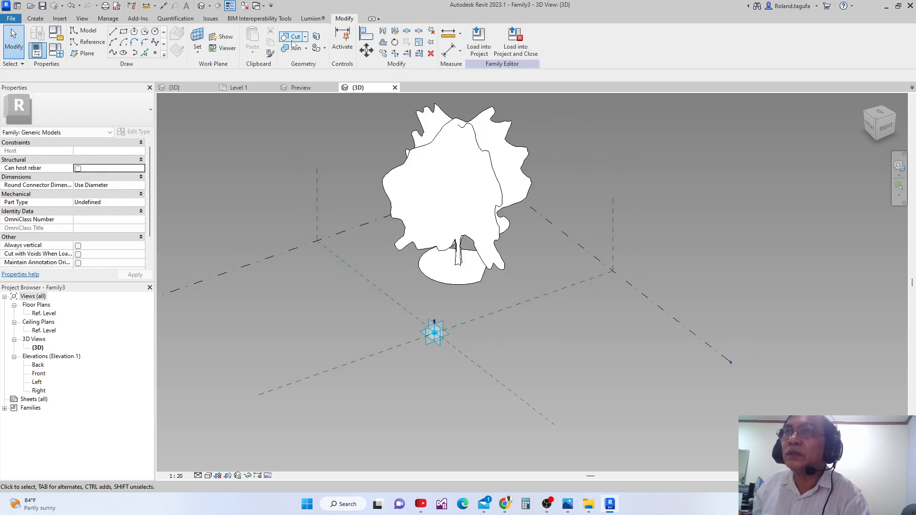
- Set the adaptive point's reference plane as the work plane and rehost the Scarlet Oak tree onto that point
click(198, 39)
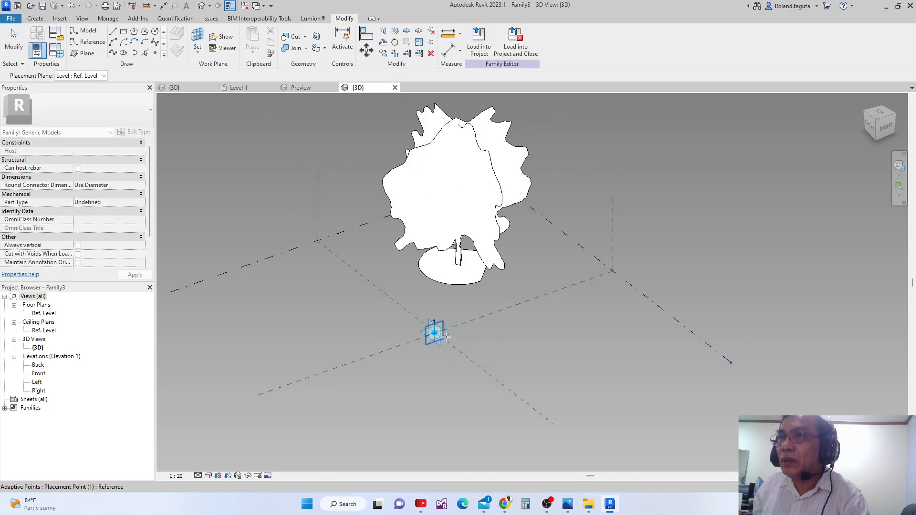
click(445, 333)
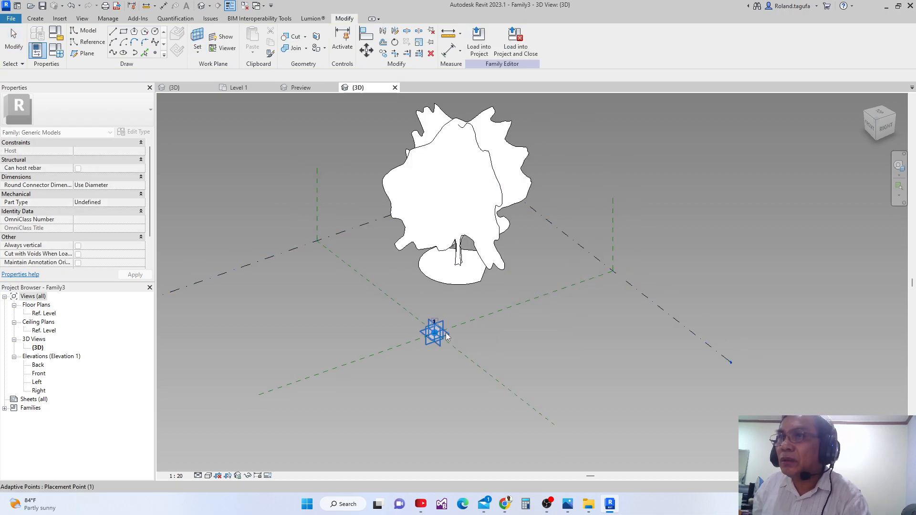
click(456, 261)
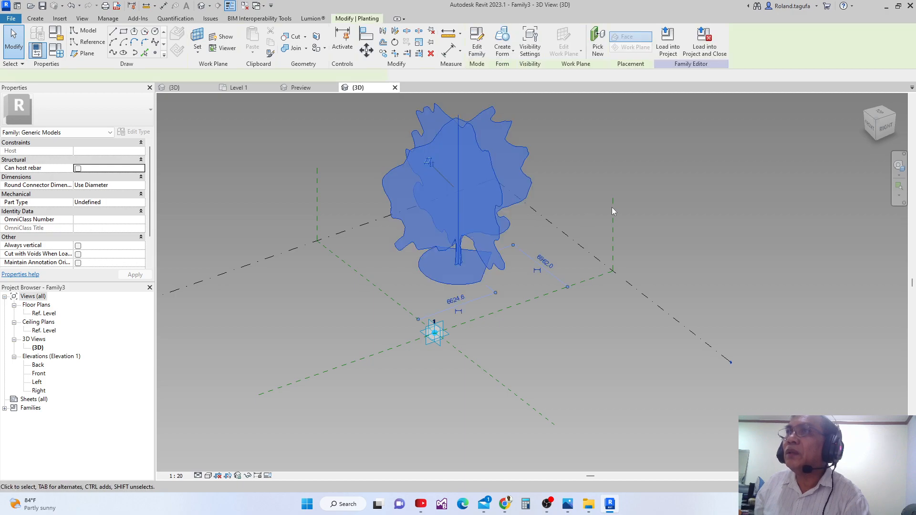
click(597, 39)
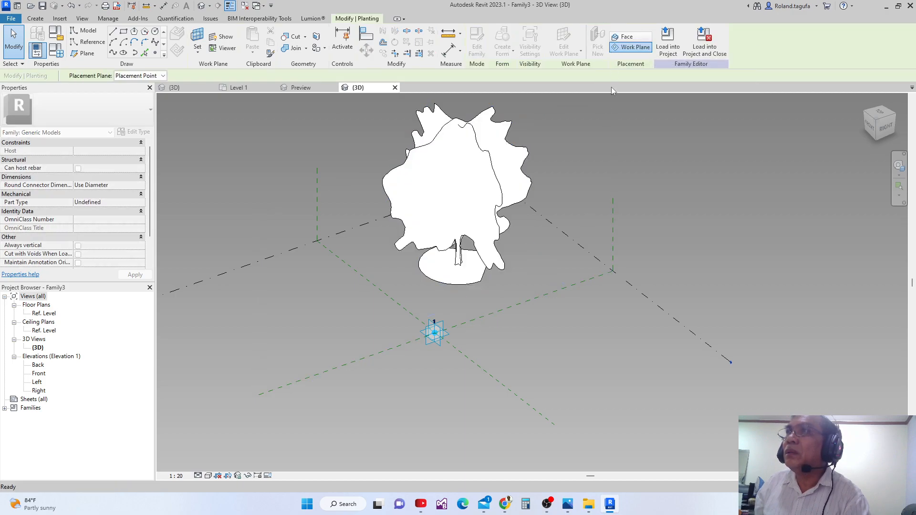
click(635, 48)
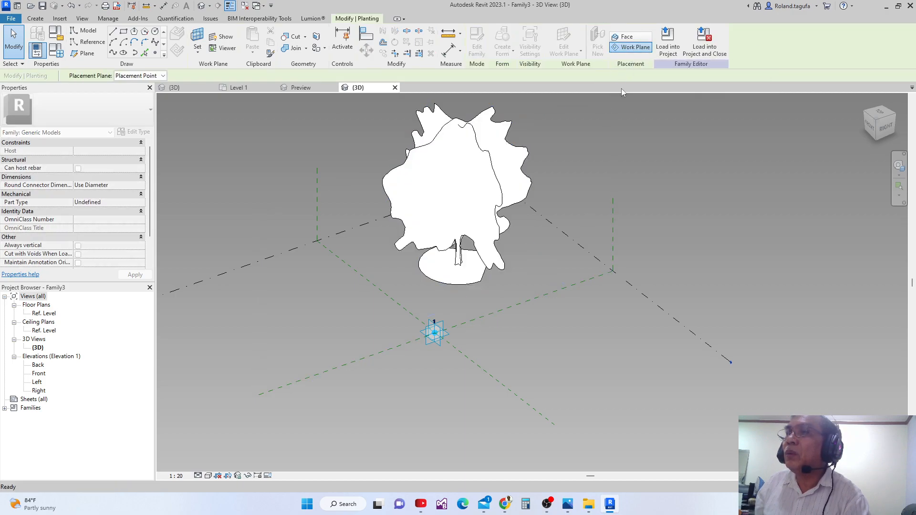
click(435, 334)
click(563, 334)
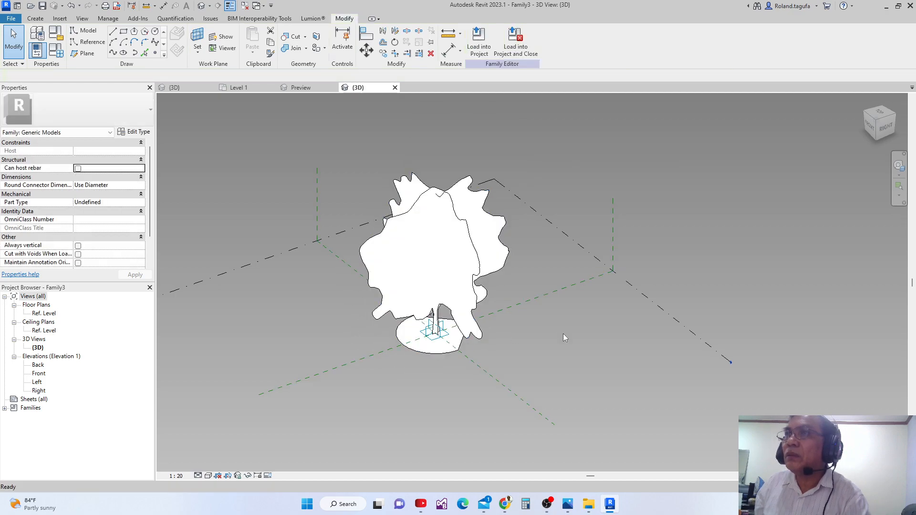
- Load Family3 into Project1, overwriting the existing version and its parameter values
middle_drag(563, 333, 536, 410)
scroll(535, 409, down, 3)
scroll(532, 419, up, 4)
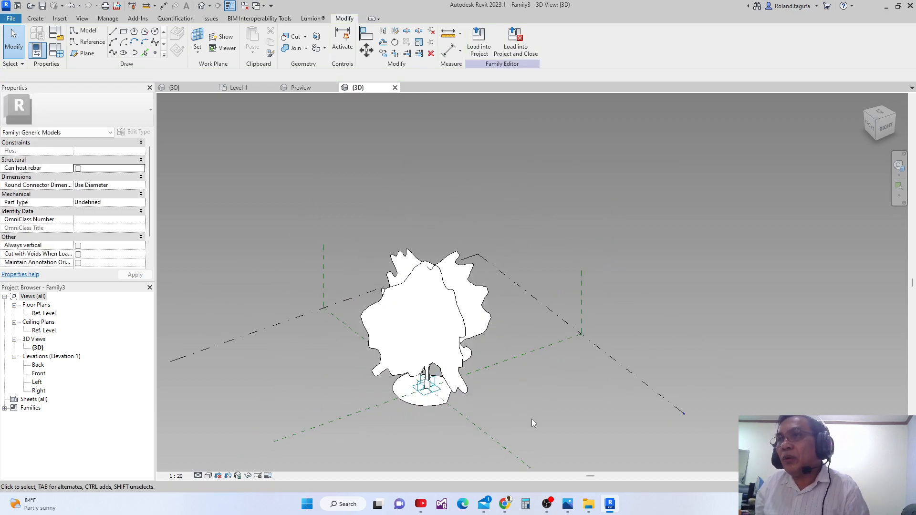
click(479, 47)
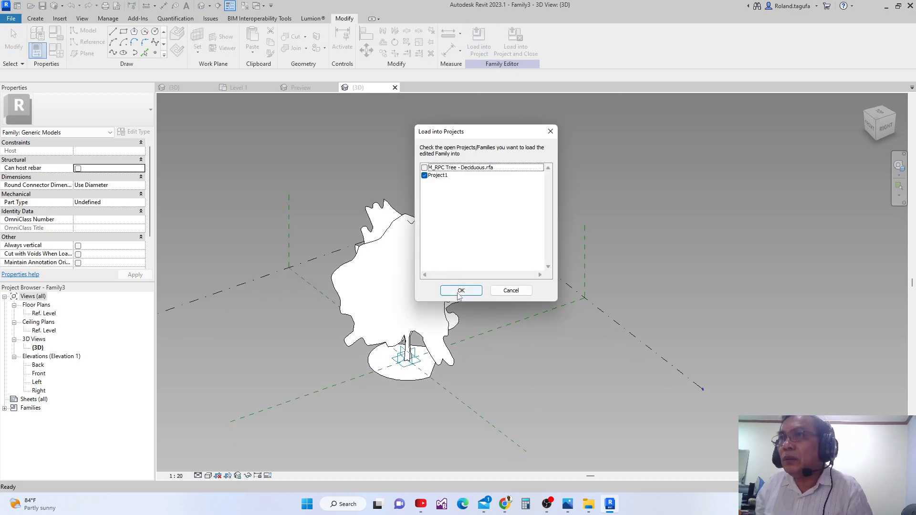
click(460, 292)
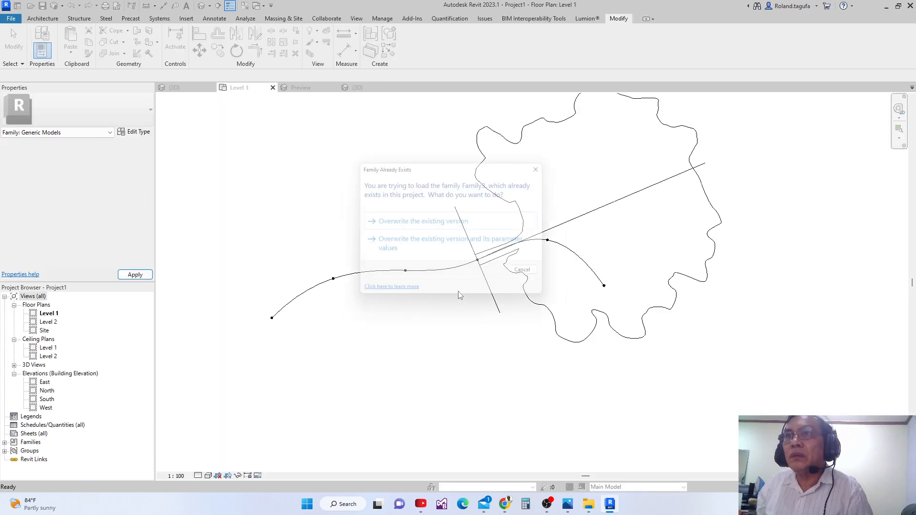
click(396, 249)
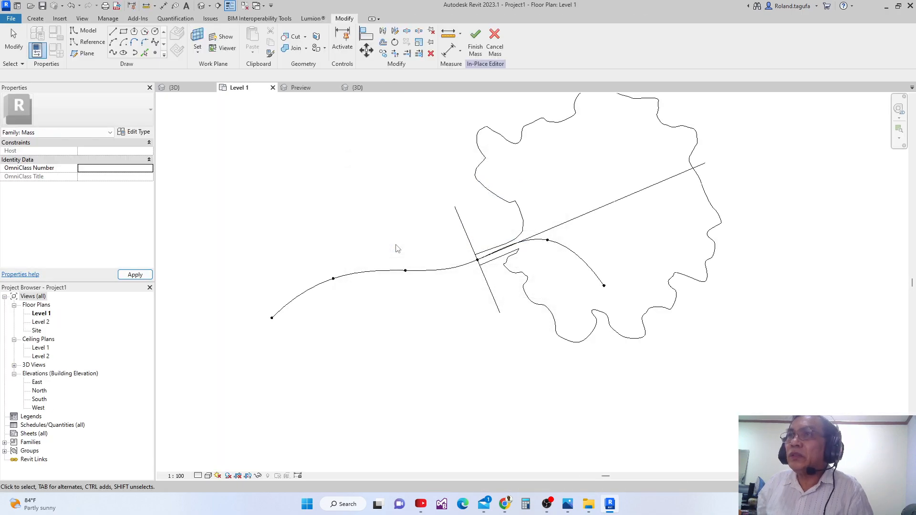
- Examine the orientation of the reloaded Family3 tree on the divided path in the Level 1 plan
scroll(491, 267, down, 1)
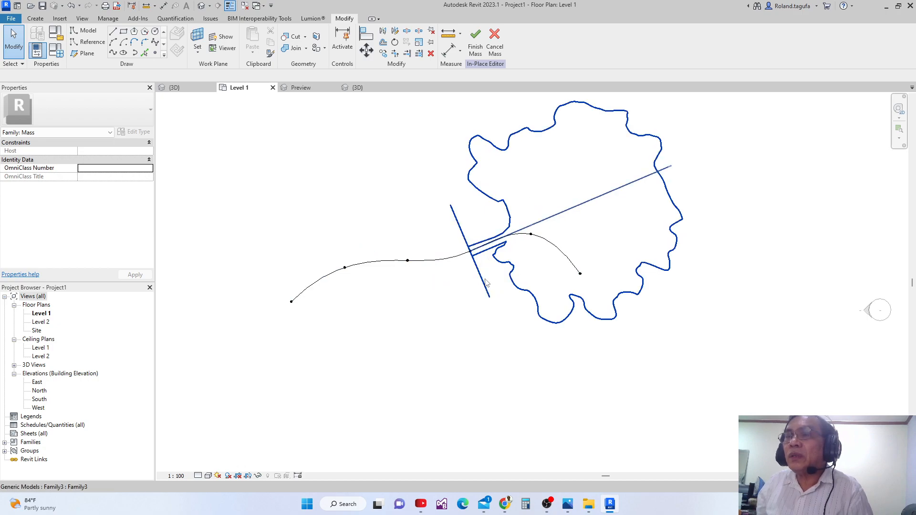
mouse_move(492, 287)
middle_down()
mouse_move(489, 309)
mouse_move(501, 274)
middle_up()
middle_drag(346, 244, 325, 305)
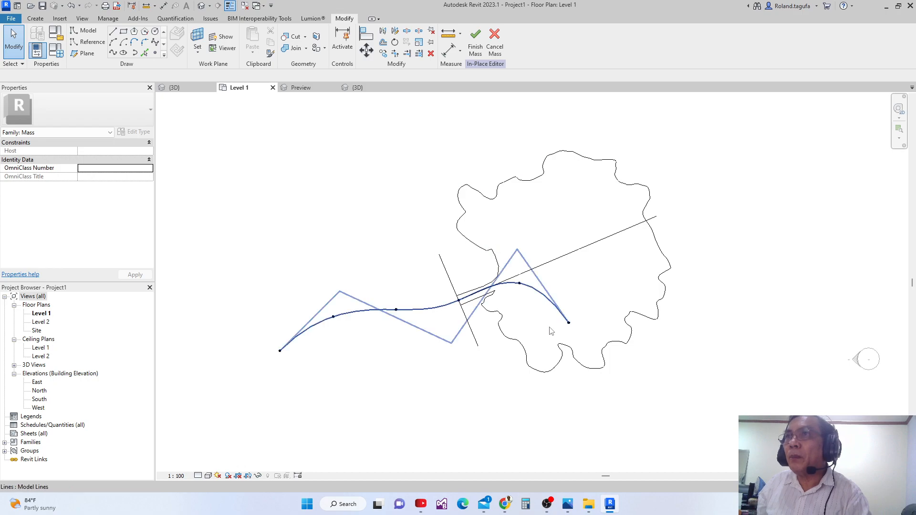
scroll(425, 293, up, 5)
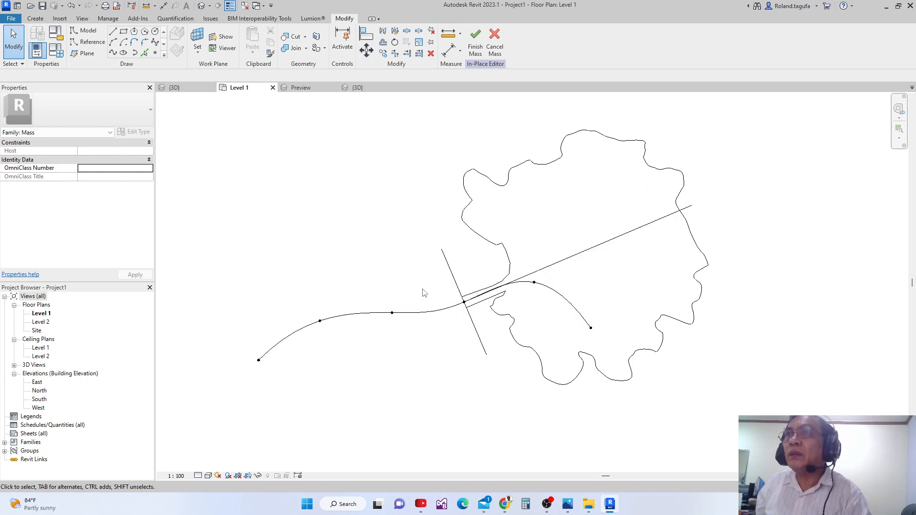
scroll(478, 340, down, 1)
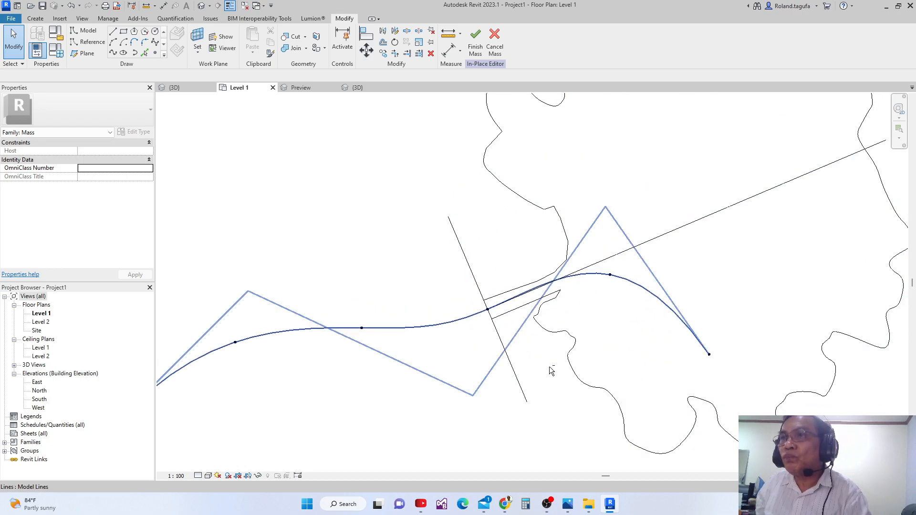
middle_drag(548, 370, 549, 342)
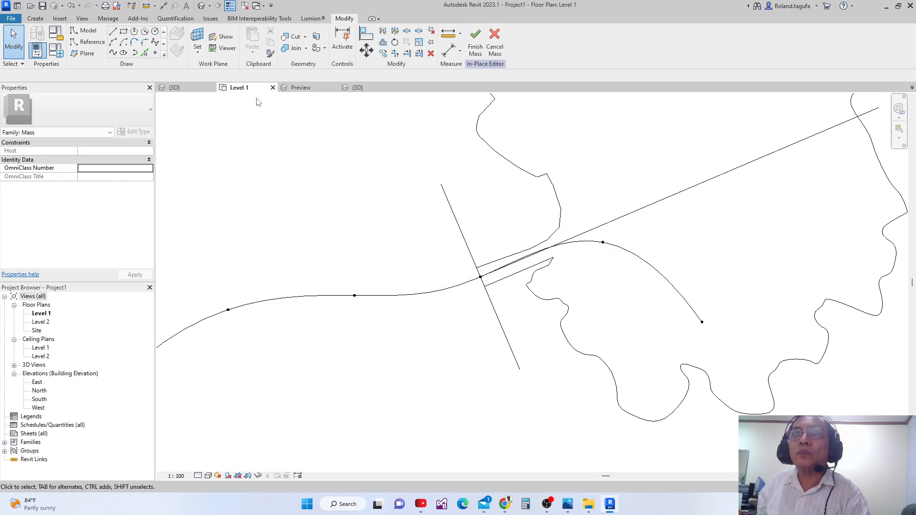
click(490, 306)
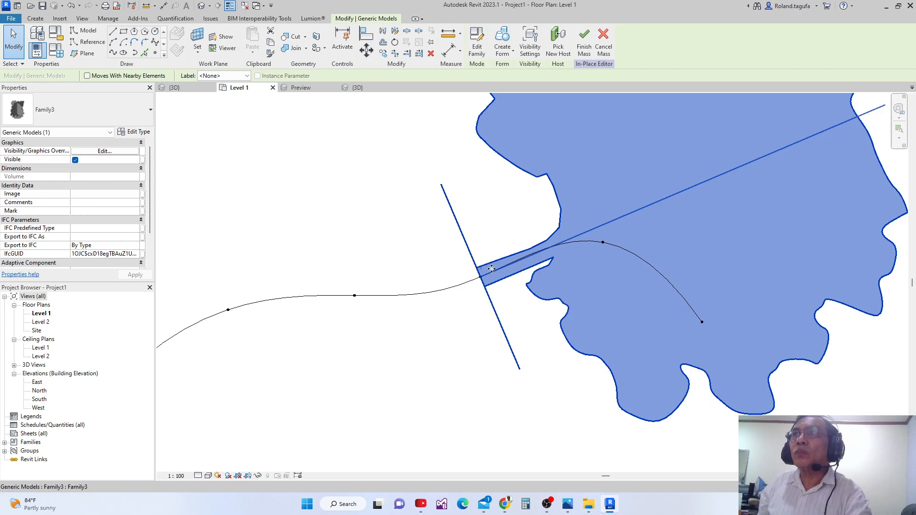
key(Escape)
- In Family3's 3D view, move the Scarlet Oak tree off the adaptive point, about 7400 mm and 6400 mm from the two center reference planes
click(306, 90)
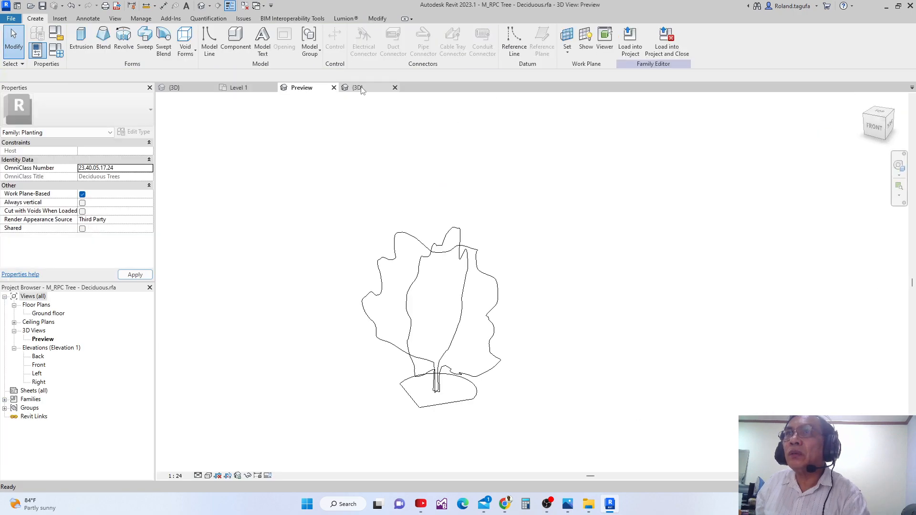
click(349, 89)
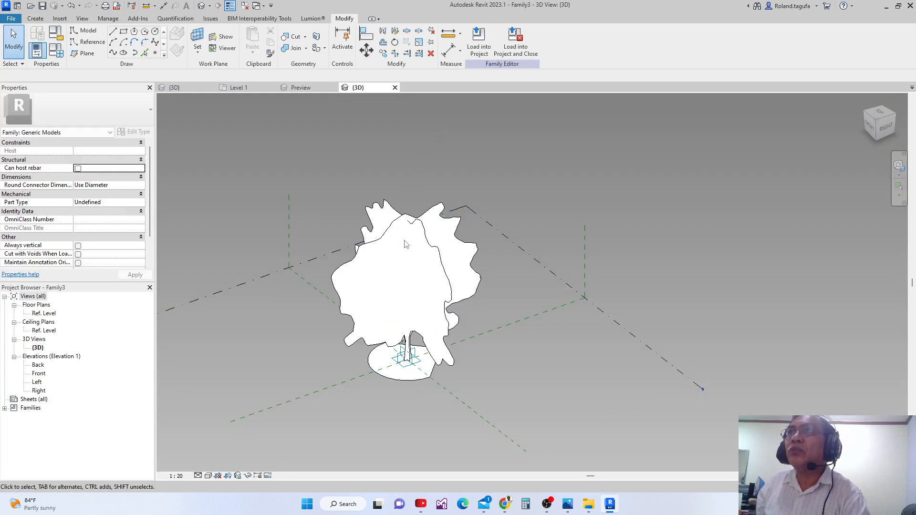
middle_drag(414, 229, 414, 220)
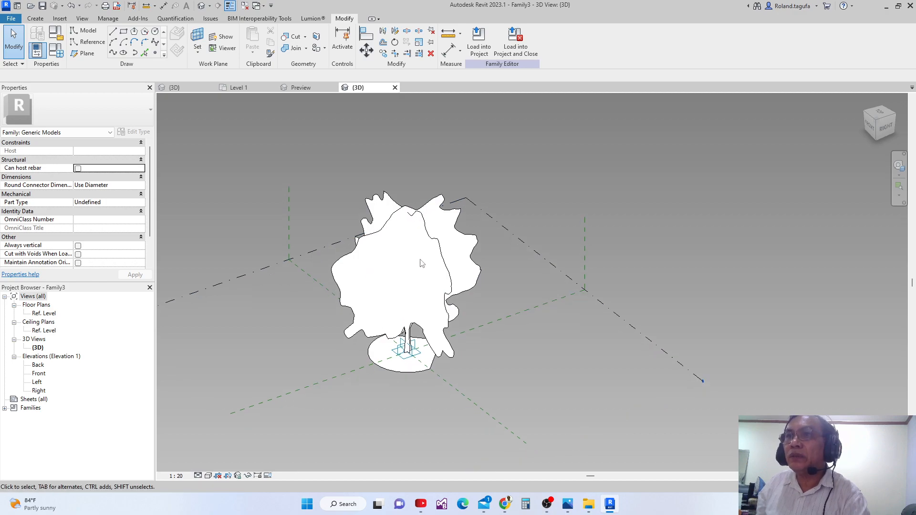
click(445, 254)
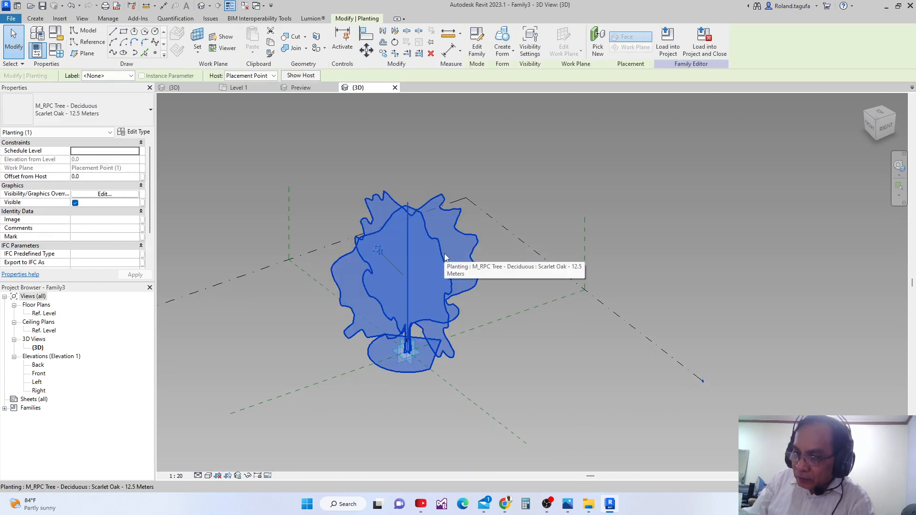
scroll(444, 253, up, 2)
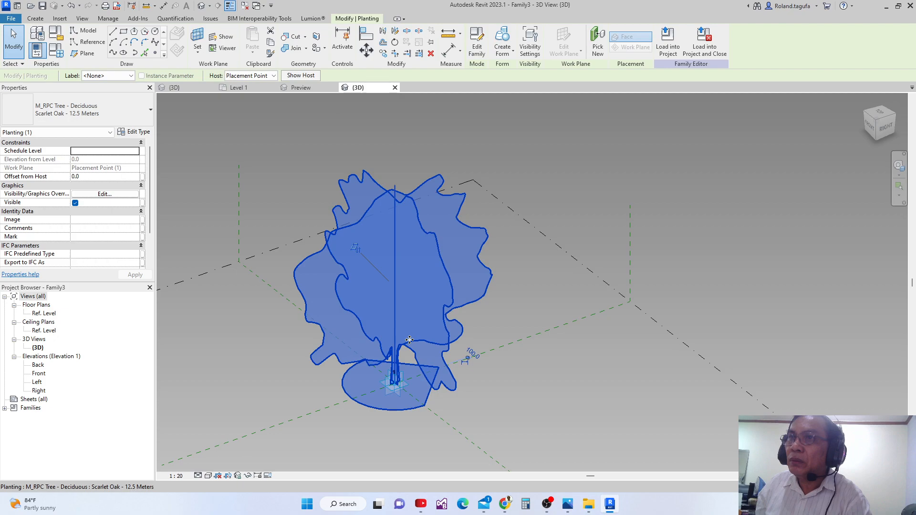
drag(414, 332, 446, 280)
scroll(473, 317, down, 2)
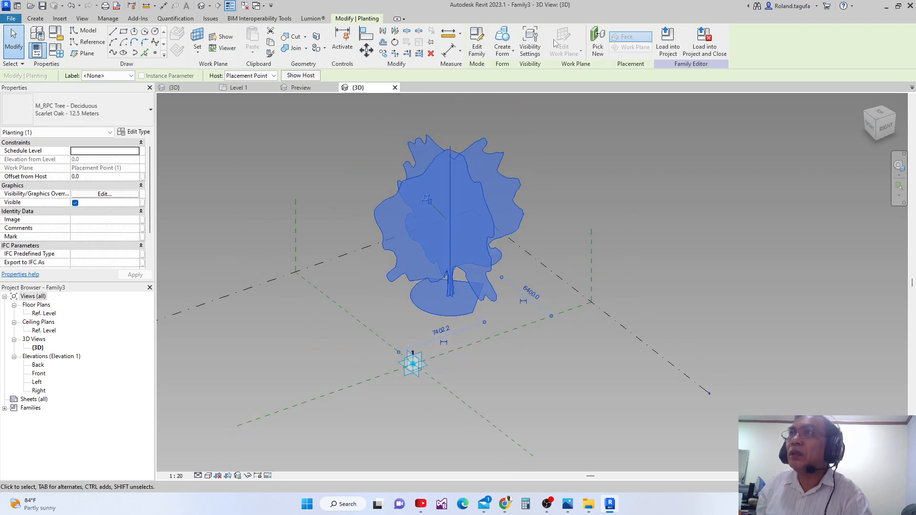
click(596, 46)
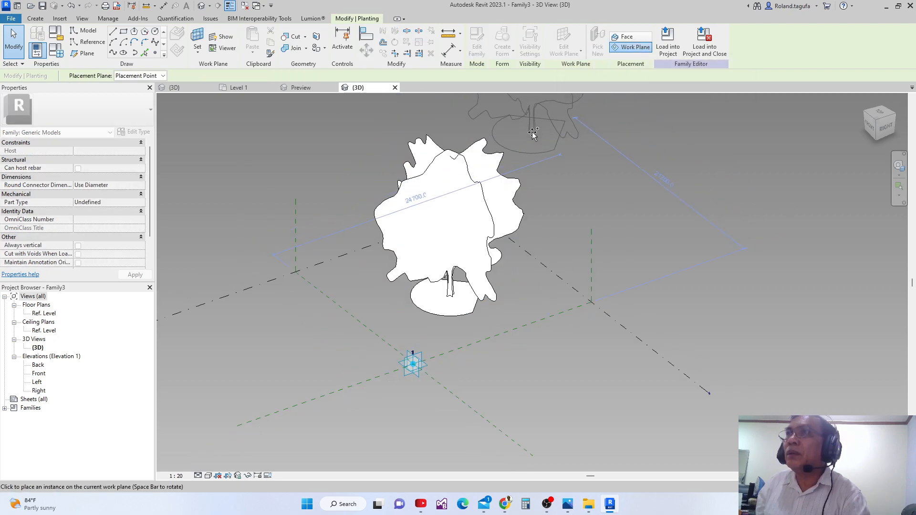
click(626, 37)
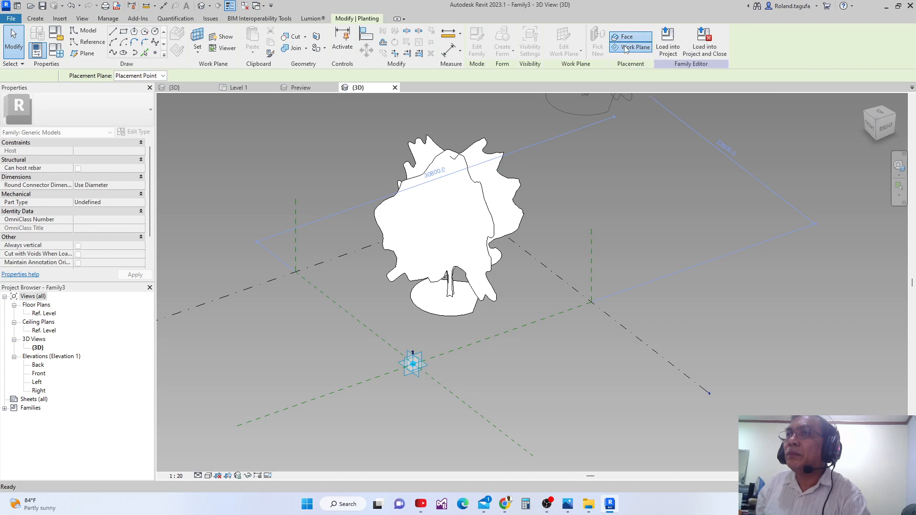
key(Escape)
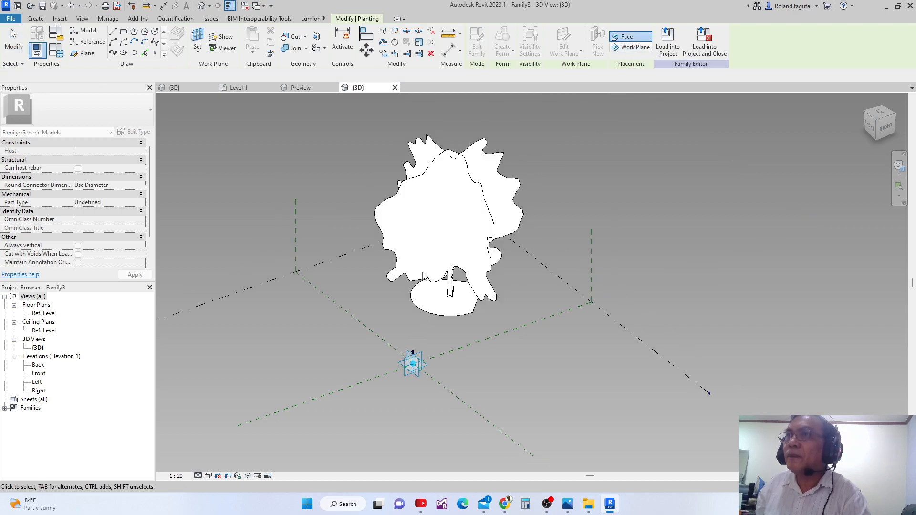
- Pick a new work plane host for the Scarlet Oak tree and place it exactly on the adaptive placement point, using a point snap
click(454, 243)
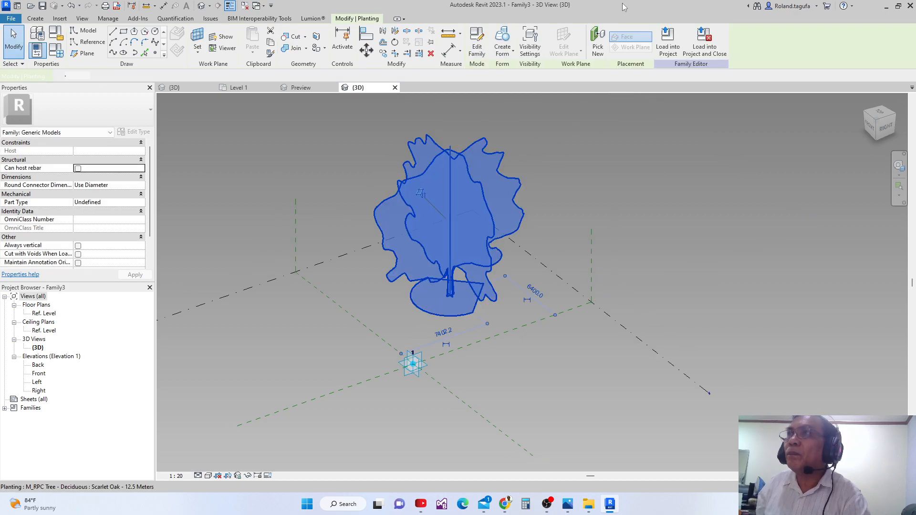
click(600, 48)
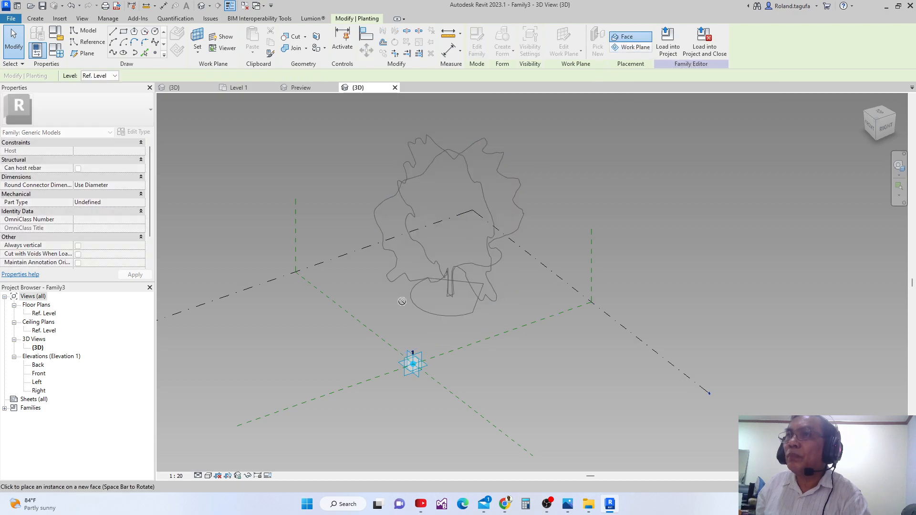
click(631, 47)
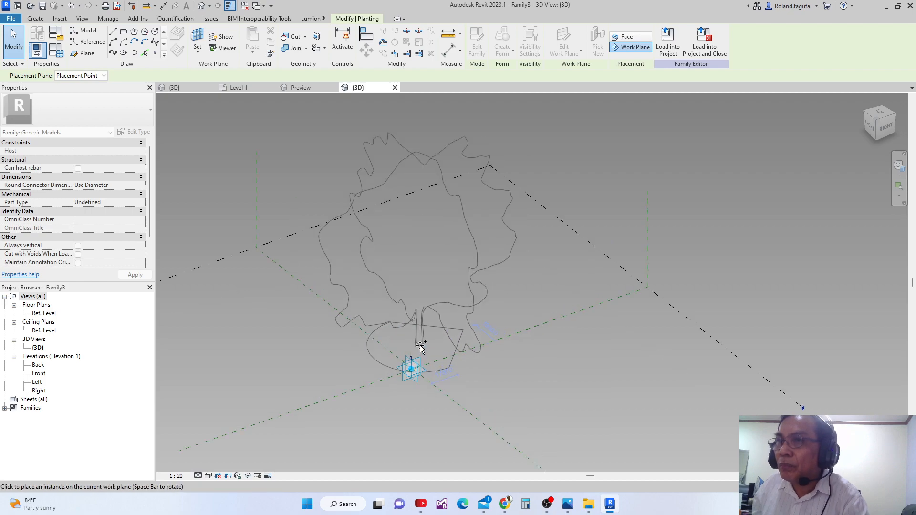
scroll(411, 370, up, 5)
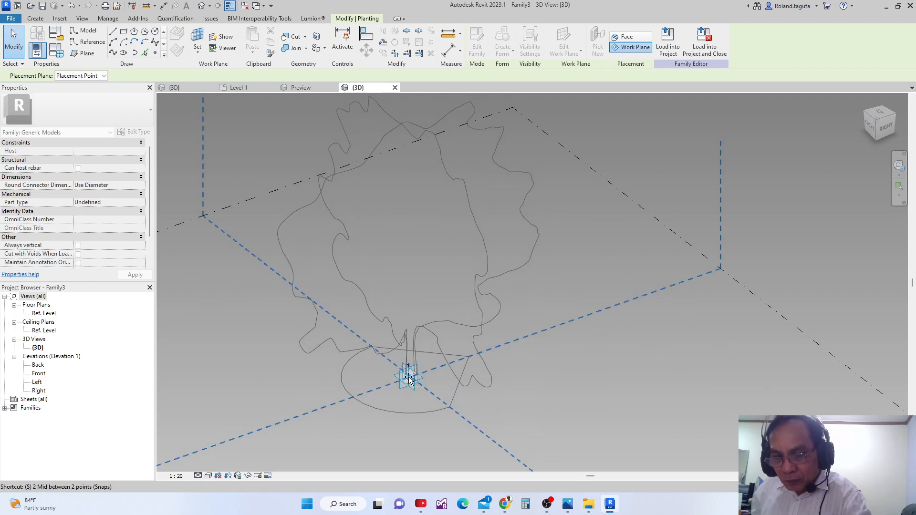
key(x)
click(409, 379)
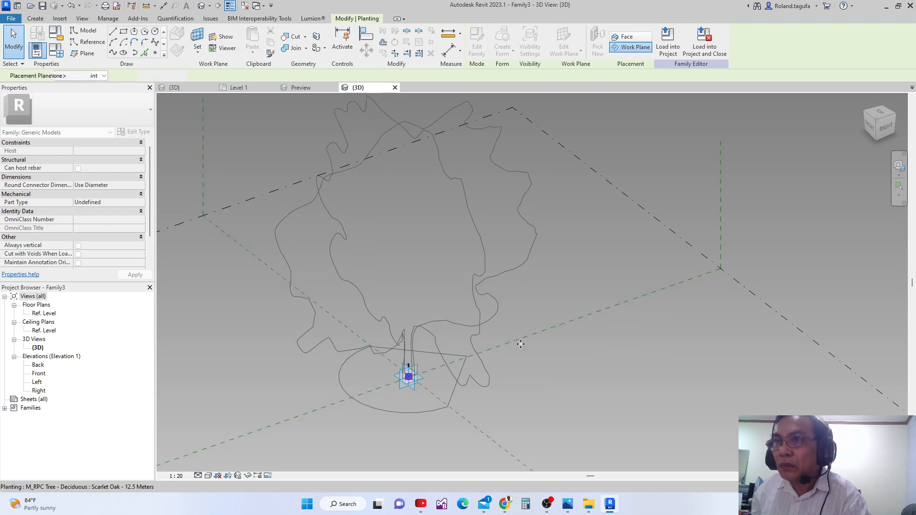
scroll(520, 317, down, 2)
key(Escape)
key(Escape)
scroll(513, 317, up, 3)
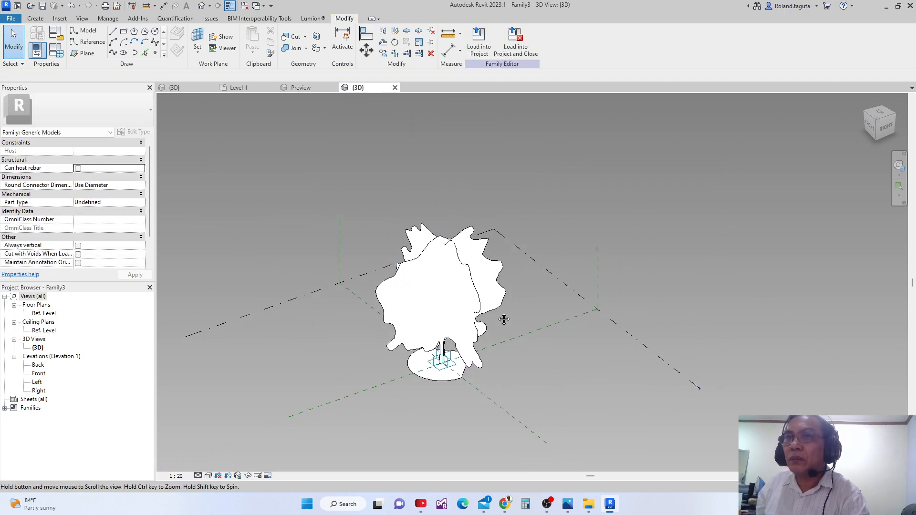
- Load Family3 into Project1, overwriting the existing version and its parameter values, and check the tree's orientation on the path in the Level 1 plan
click(478, 51)
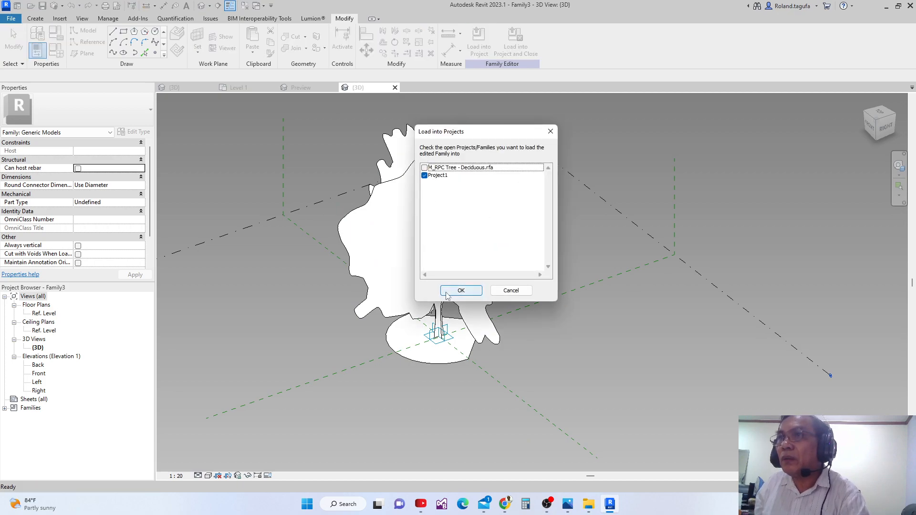
click(447, 294)
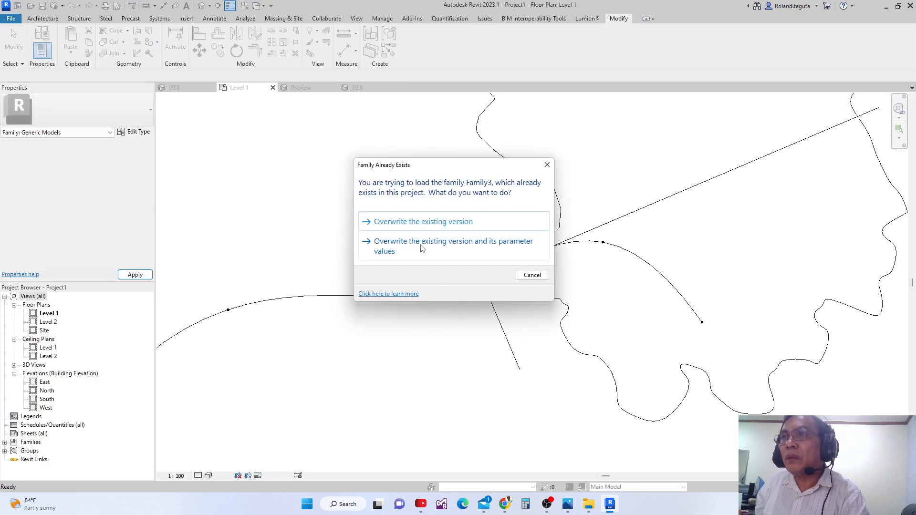
click(421, 248)
scroll(489, 288, up, 2)
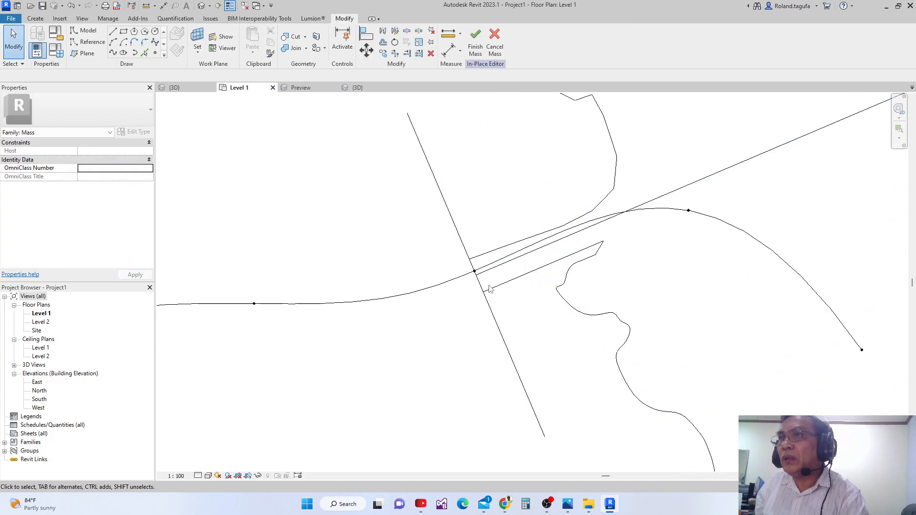
scroll(408, 271, down, 4)
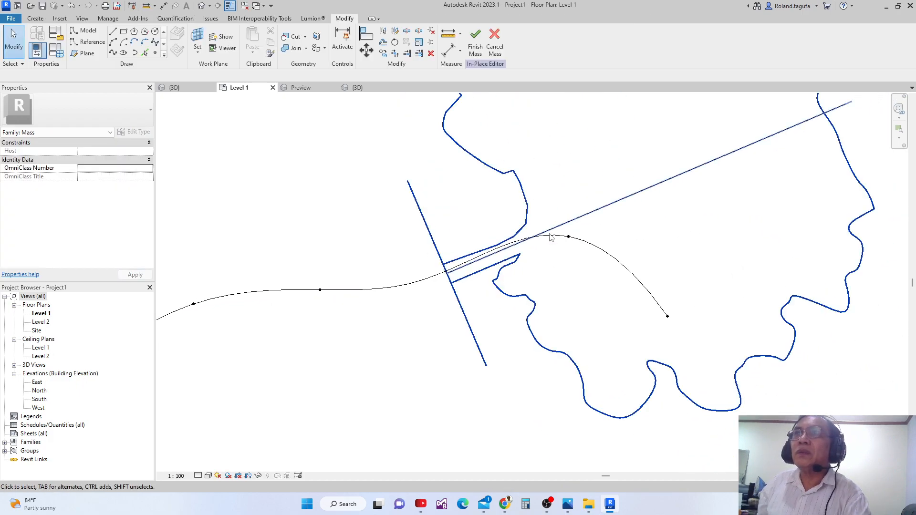
scroll(422, 252, down, 2)
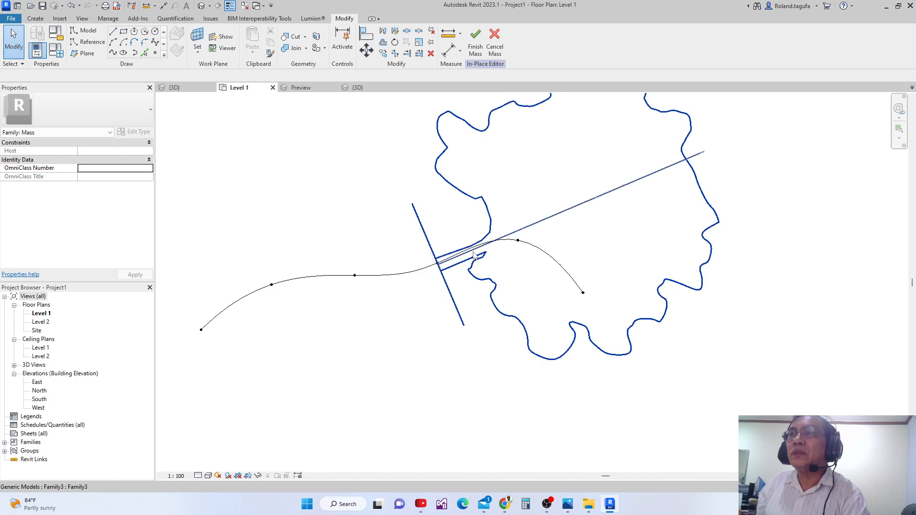
scroll(474, 256, down, 3)
scroll(452, 258, up, 3)
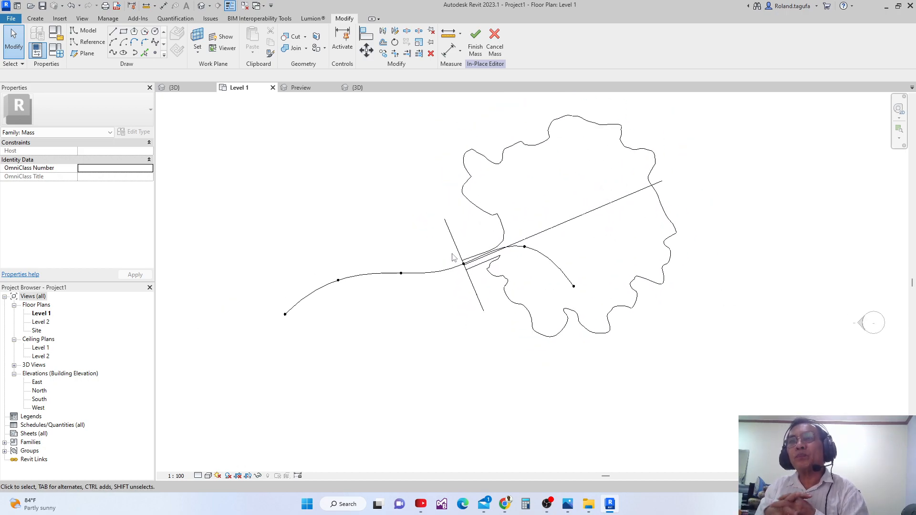
- Review the family properties of Family3 and M_RPC Tree - Deciduous, including the Shared and Always vertical options
click(363, 90)
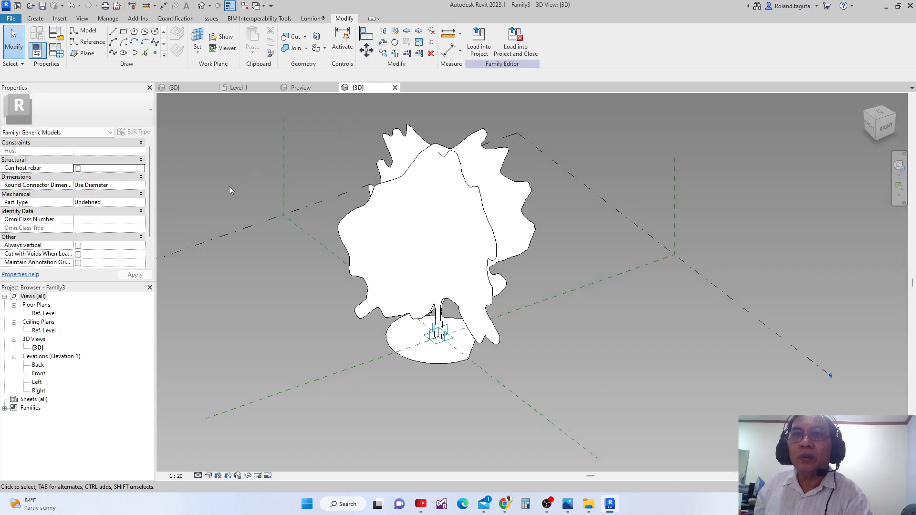
drag(149, 200, 154, 231)
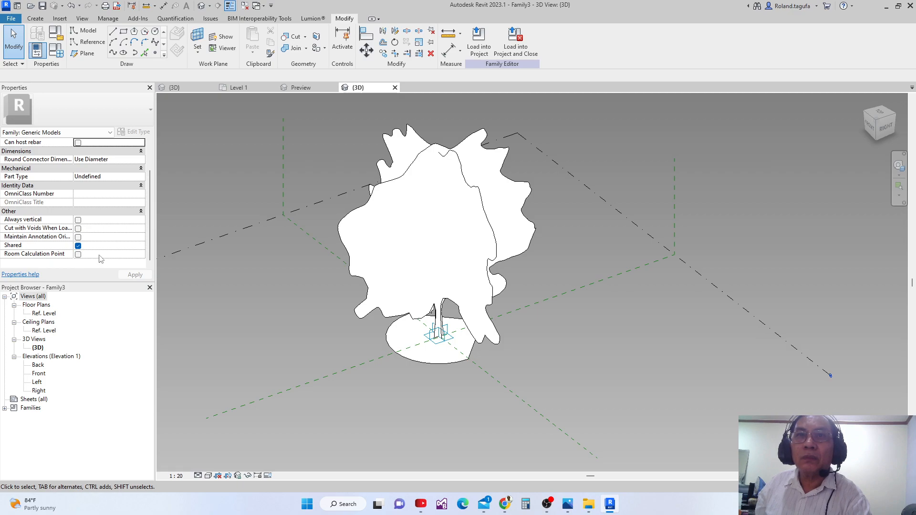
click(310, 90)
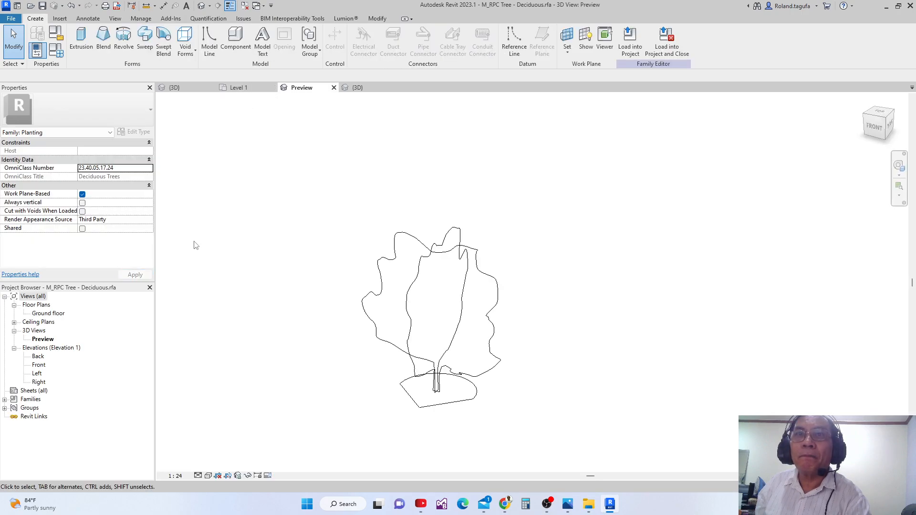
- In Family3, set the adaptive placement point under the tree to orient to Global (z) then Host (xy)
click(368, 90)
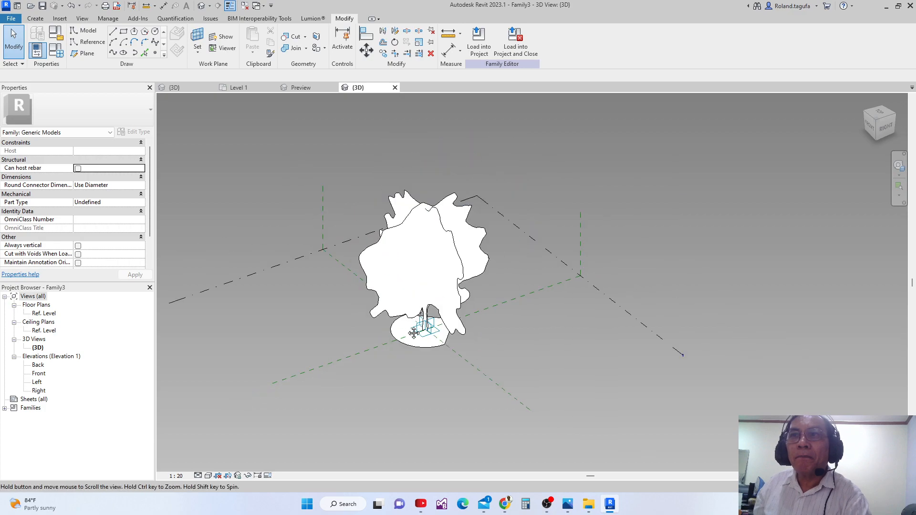
scroll(424, 329, up, 1)
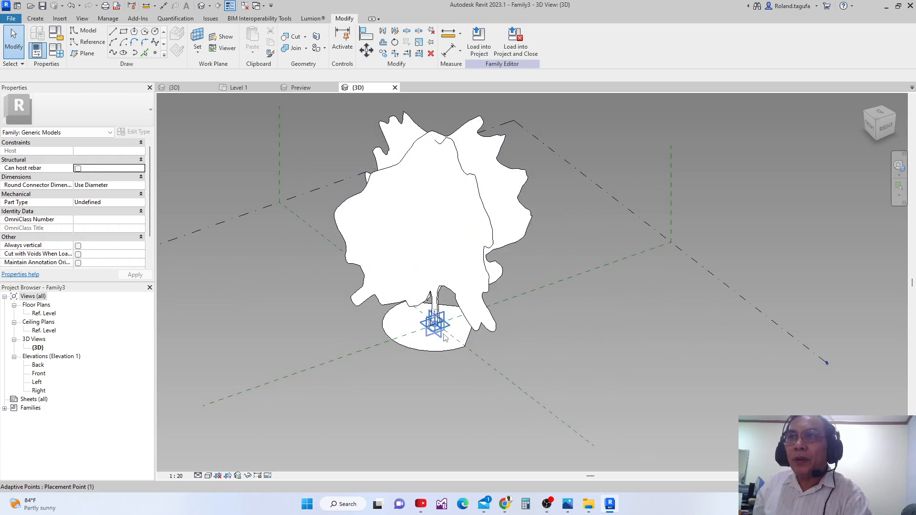
click(438, 335)
scroll(437, 337, up, 1)
key(Escape)
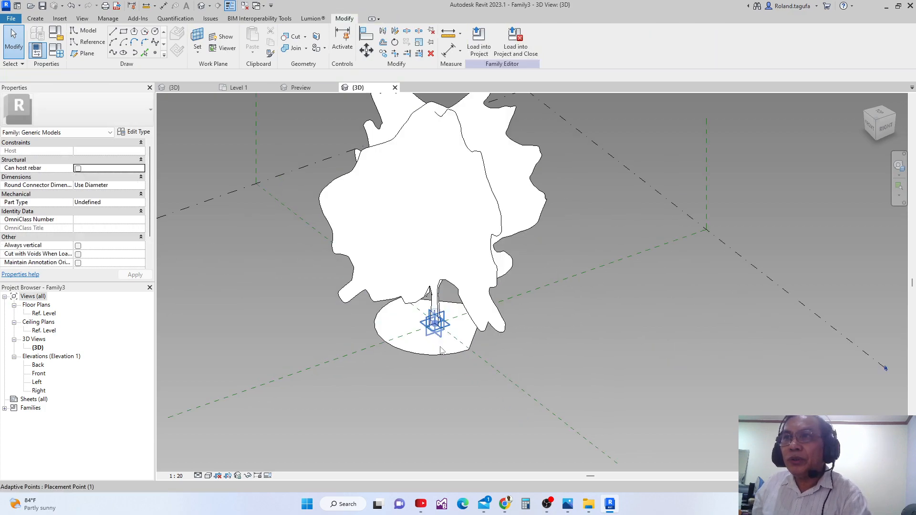
shift+middle_drag(436, 334, 431, 279)
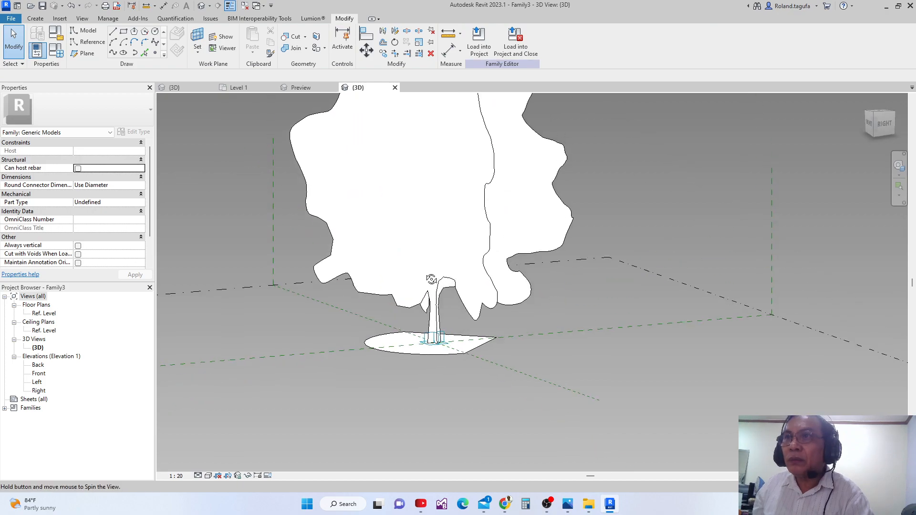
scroll(435, 342, up, 2)
click(436, 347)
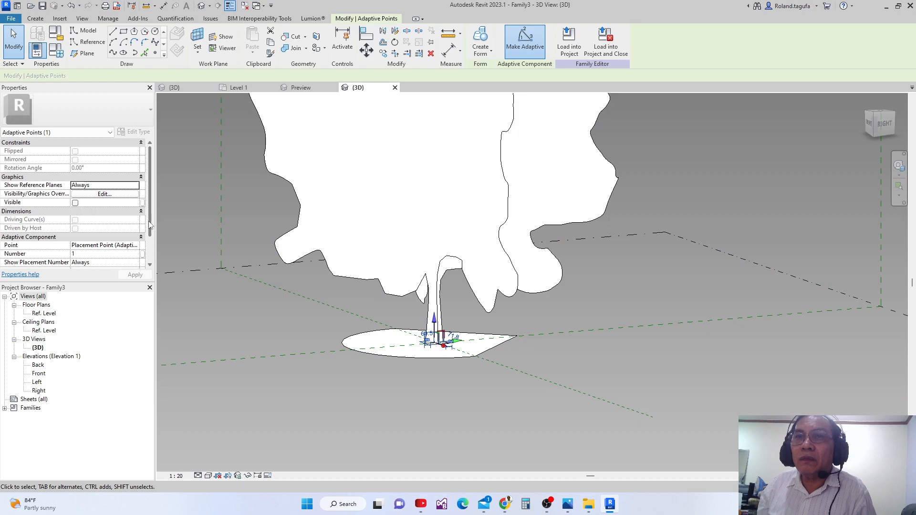
scroll(149, 224, down, 2)
click(135, 237)
click(135, 237)
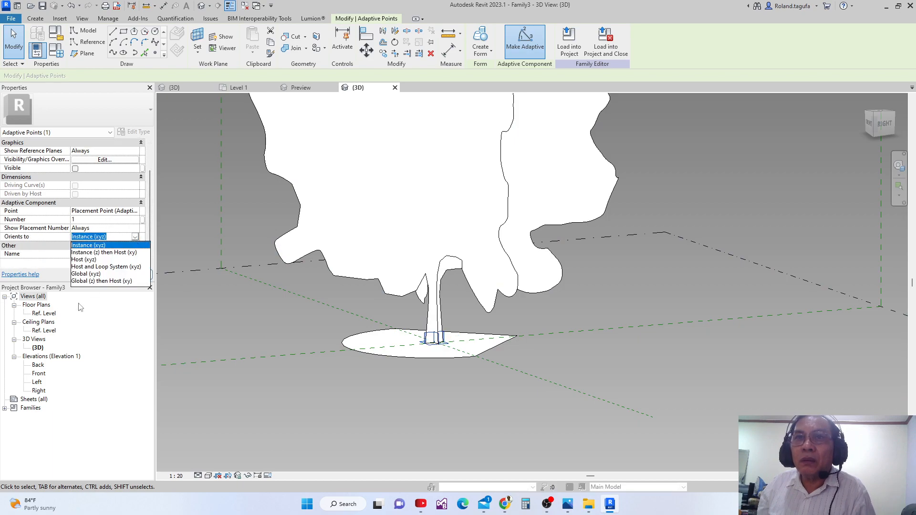
click(88, 281)
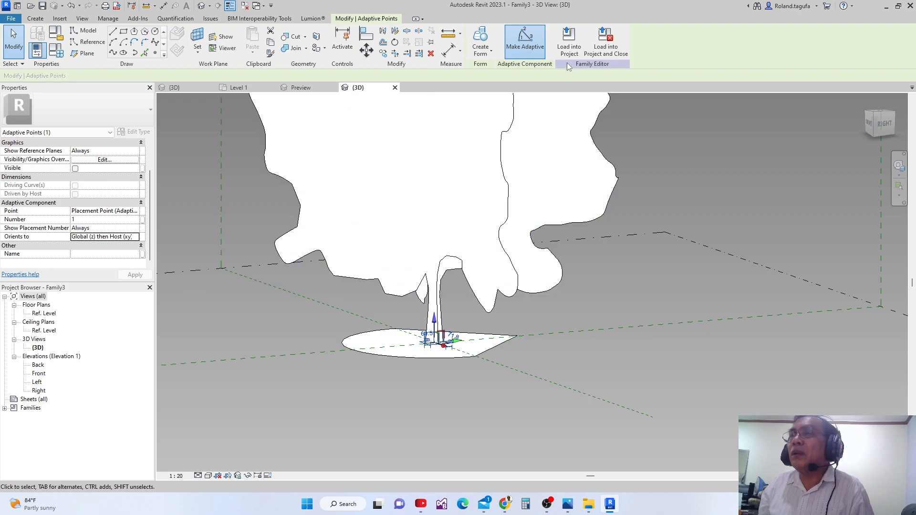
- Reload Family3 with the changed point orientation into Project1, overwriting the existing version and its parameter values
click(569, 43)
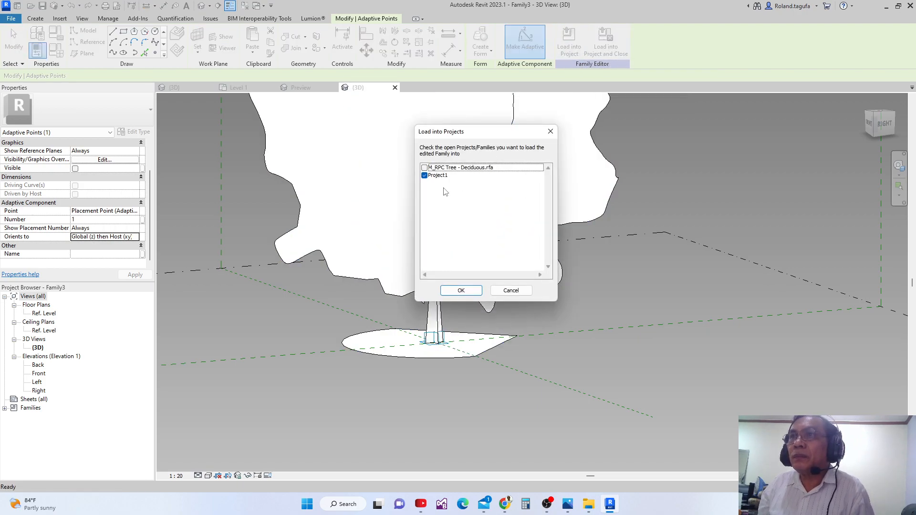
click(460, 291)
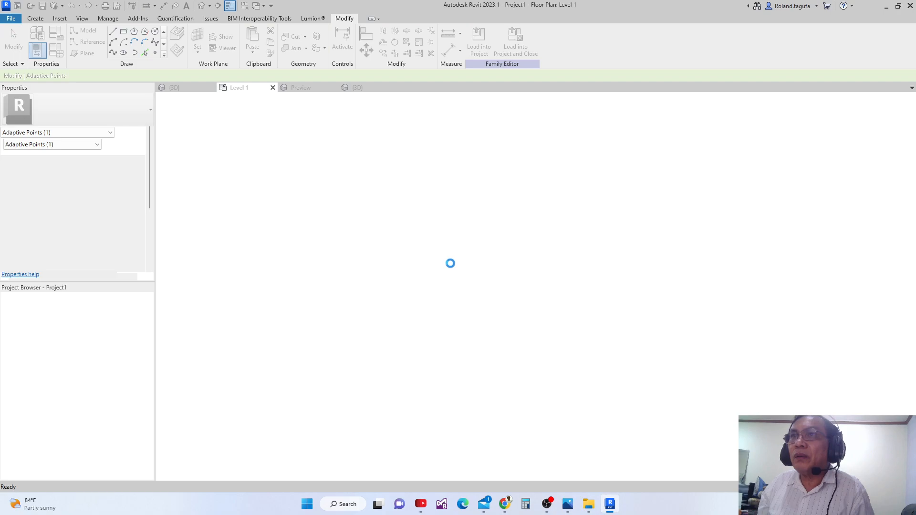
click(411, 245)
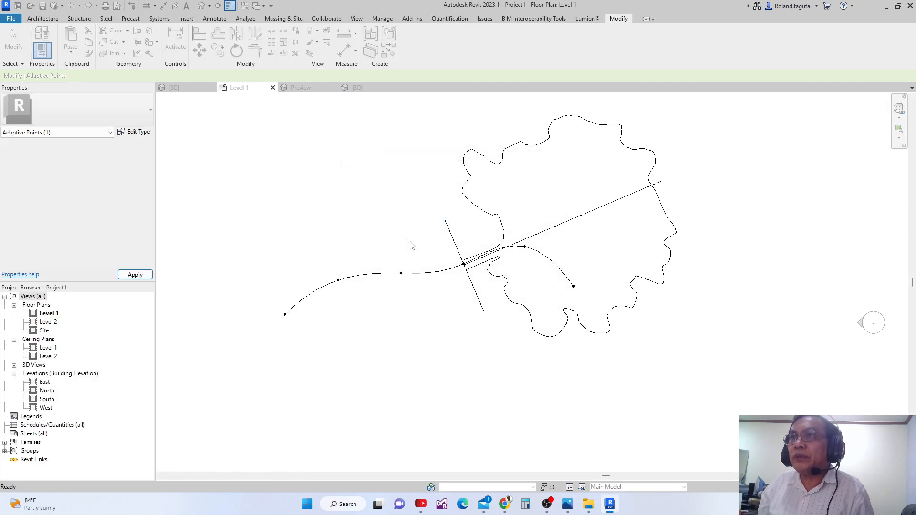
scroll(429, 292, up, 1)
middle_drag(439, 302, 460, 275)
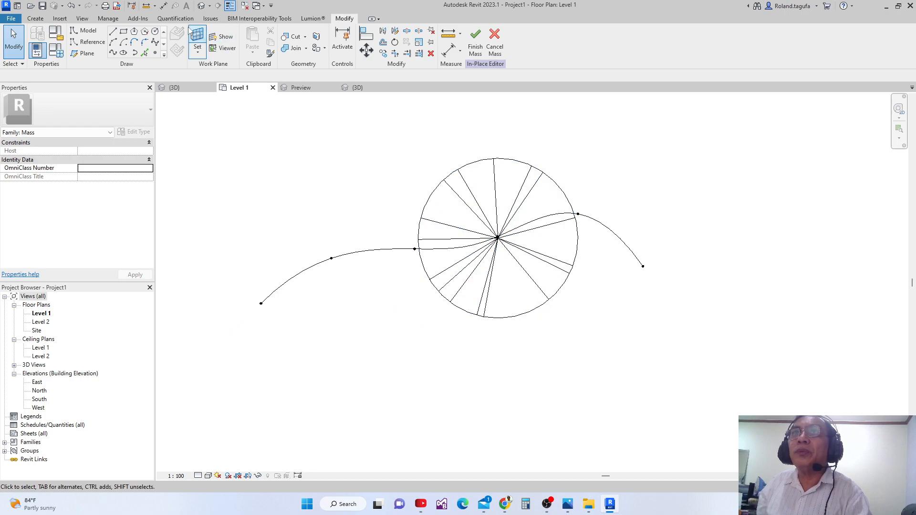
- Delete the Family3 tree from the divided path in Project1's 3D view
click(200, 12)
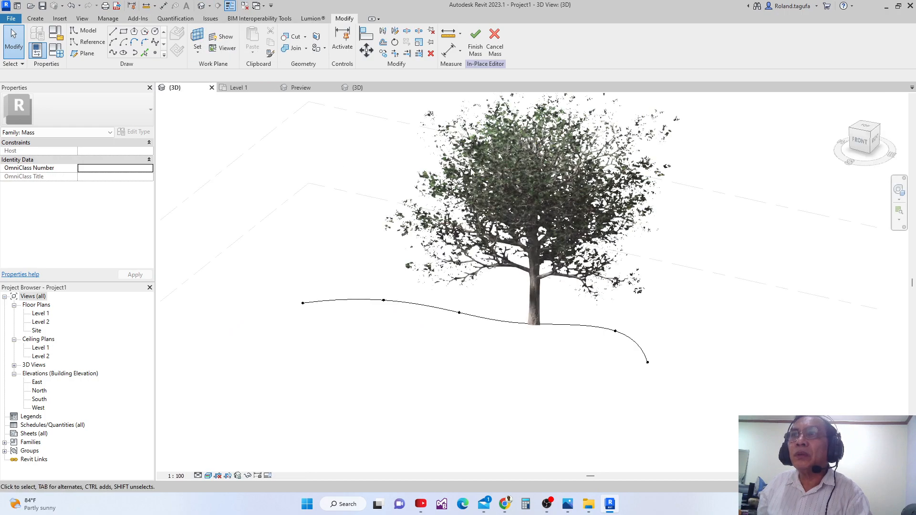
scroll(515, 320, up, 3)
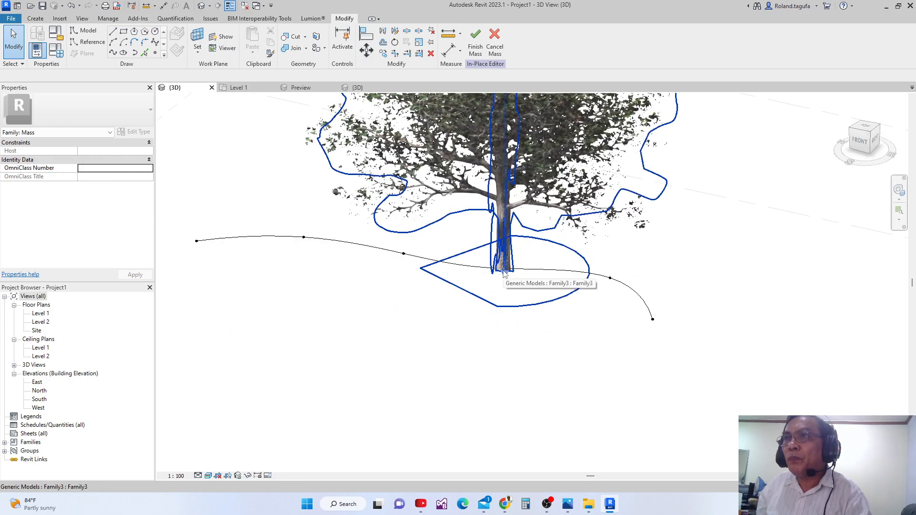
mouse_move(496, 268)
mouse_down()
mouse_move(463, 256)
mouse_move(401, 255)
mouse_move(429, 271)
mouse_move(533, 291)
mouse_move(514, 258)
mouse_move(506, 267)
mouse_up()
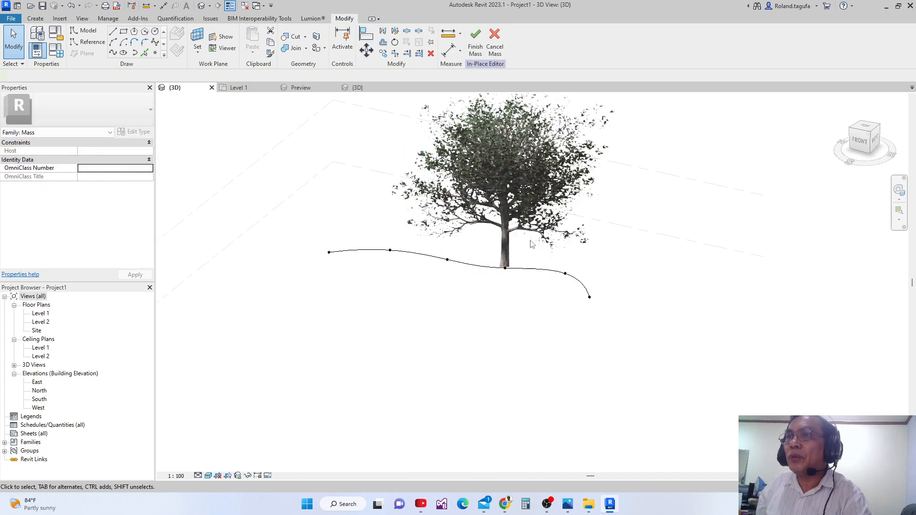
key(Delete)
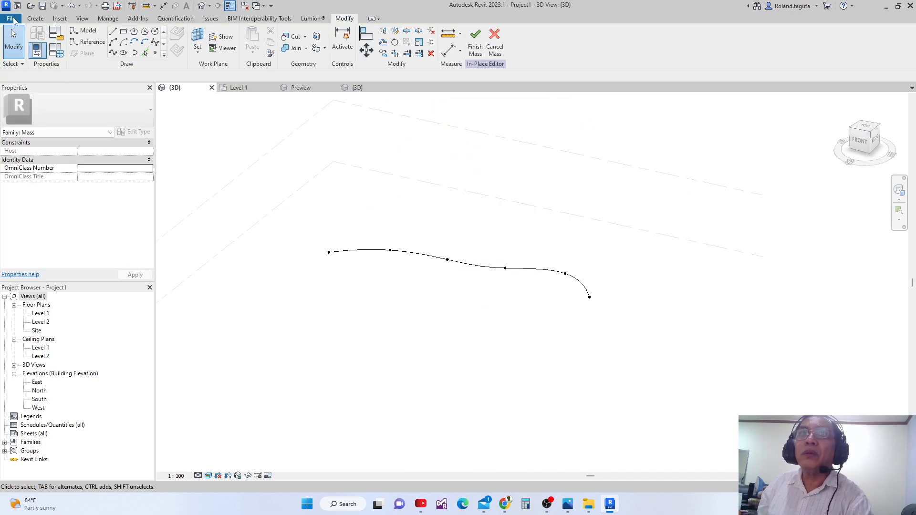
- Place the Family3 tree component on the third point of the divided path
click(36, 18)
click(255, 42)
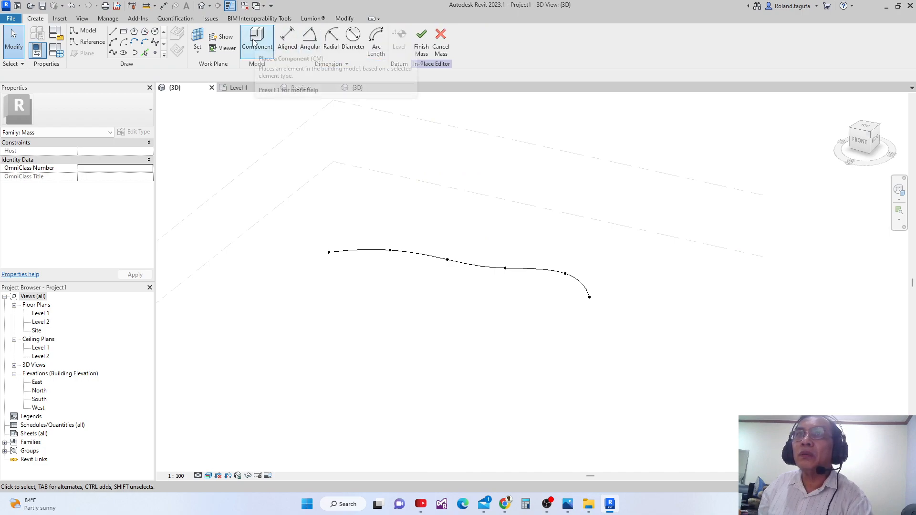
scroll(441, 239, up, 3)
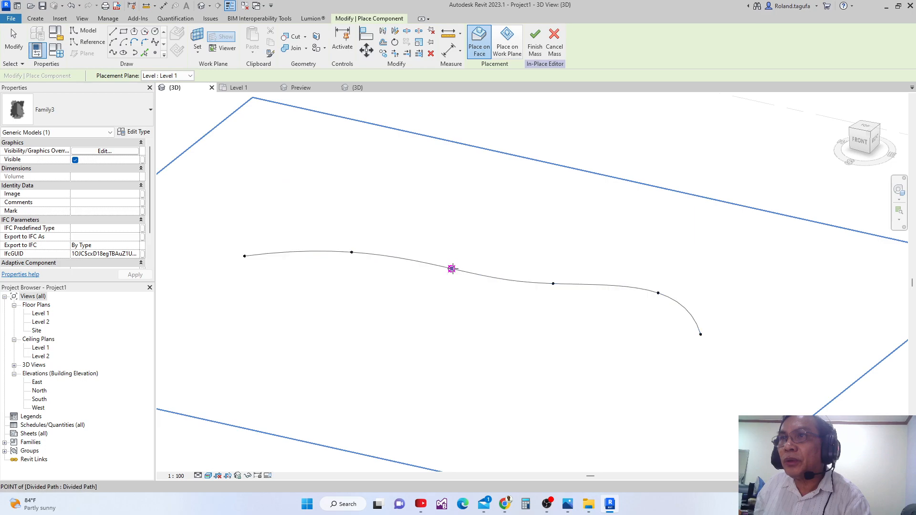
click(451, 268)
scroll(506, 239, down, 3)
scroll(507, 240, up, 3)
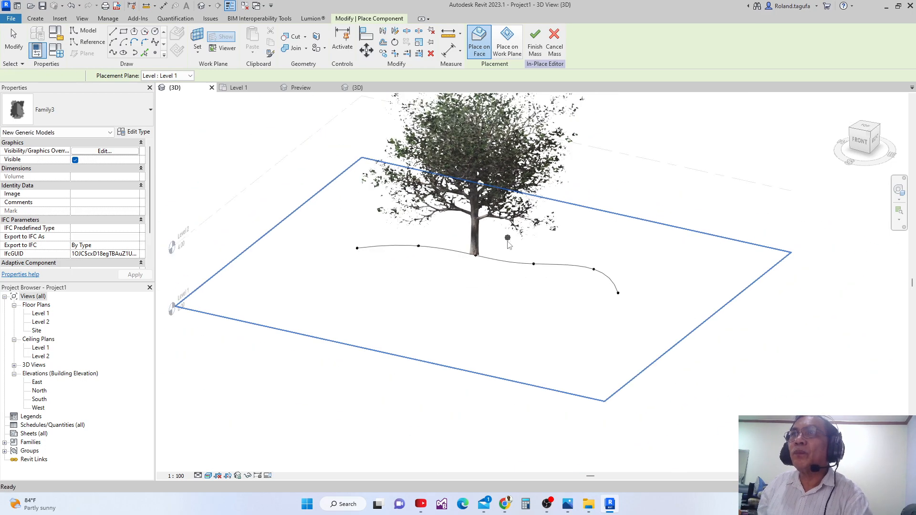
middle_drag(509, 336, 552, 325)
scroll(552, 325, down, 2)
scroll(440, 323, up, 2)
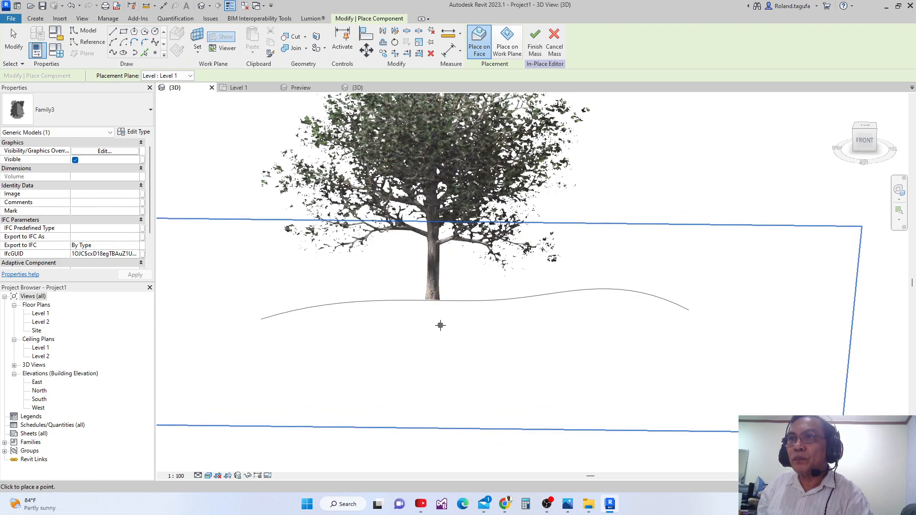
scroll(439, 296, up, 1)
key(Escape)
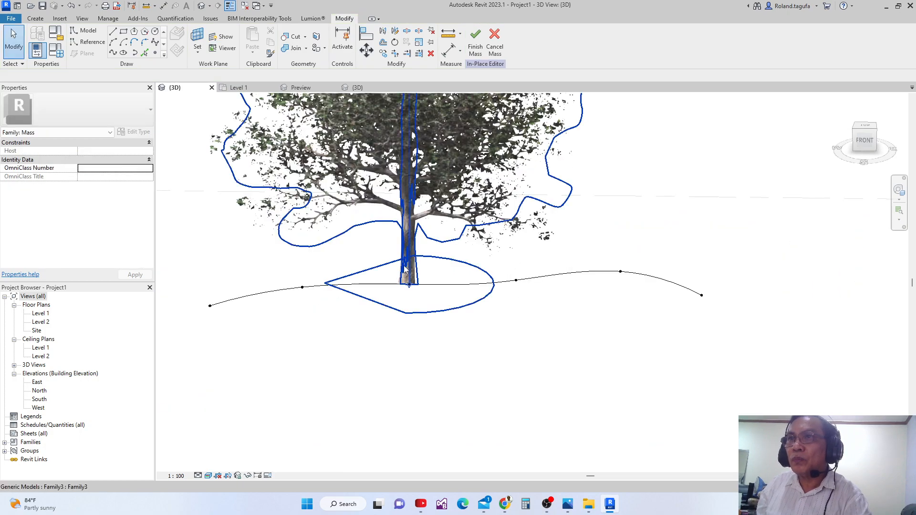
- Repeat the placed tree along all points of the divided path
click(406, 272)
scroll(411, 282, up, 2)
scroll(413, 284, down, 3)
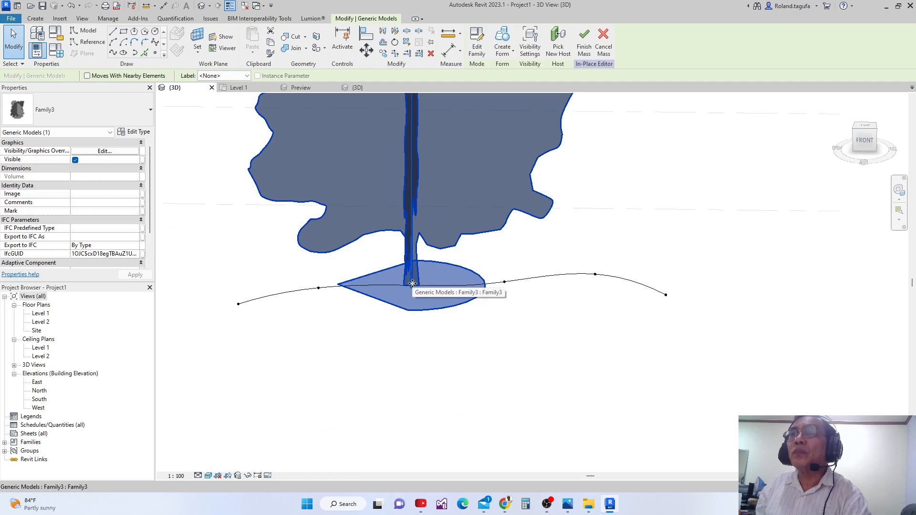
click(439, 334)
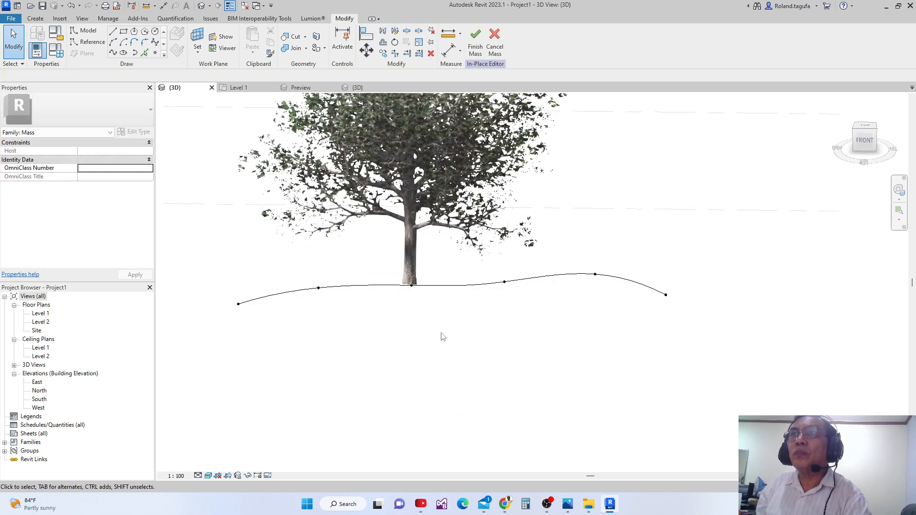
click(411, 275)
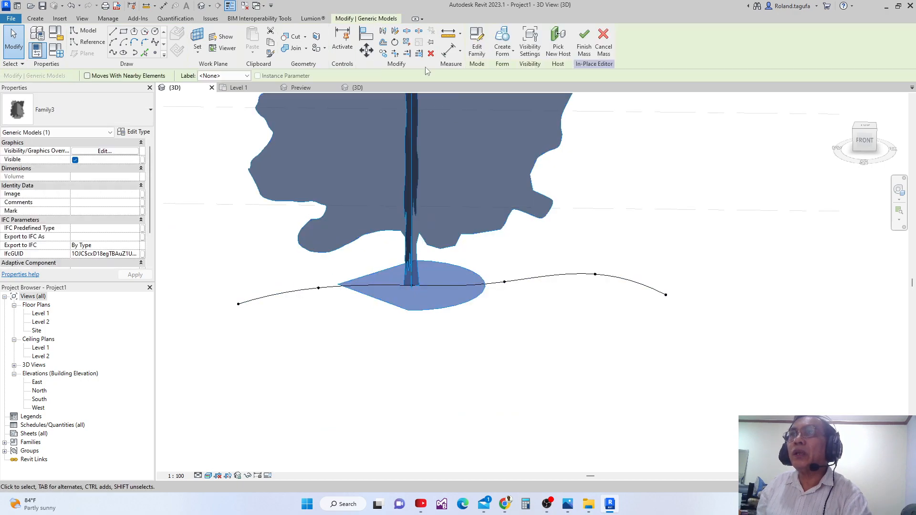
mouse_move(485, 327)
shift+middle_down()
mouse_move(492, 331)
mouse_move(495, 318)
shift+middle_up()
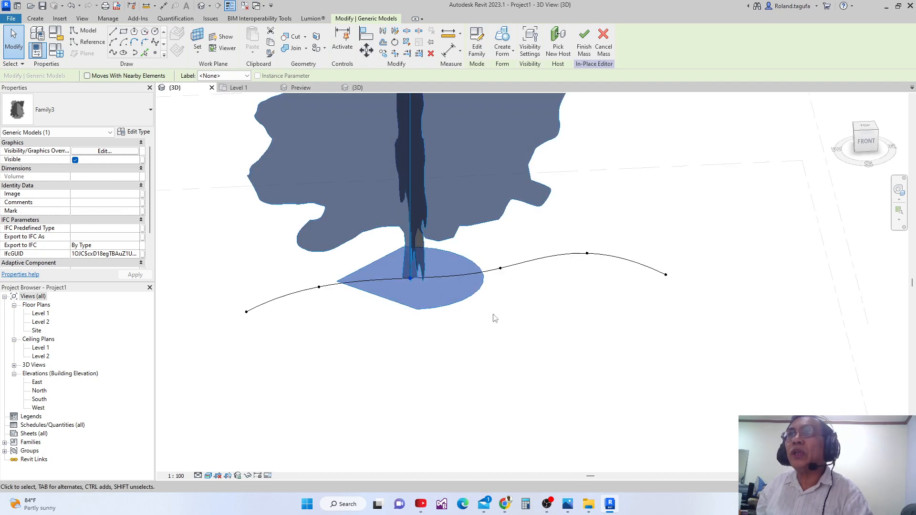
click(409, 44)
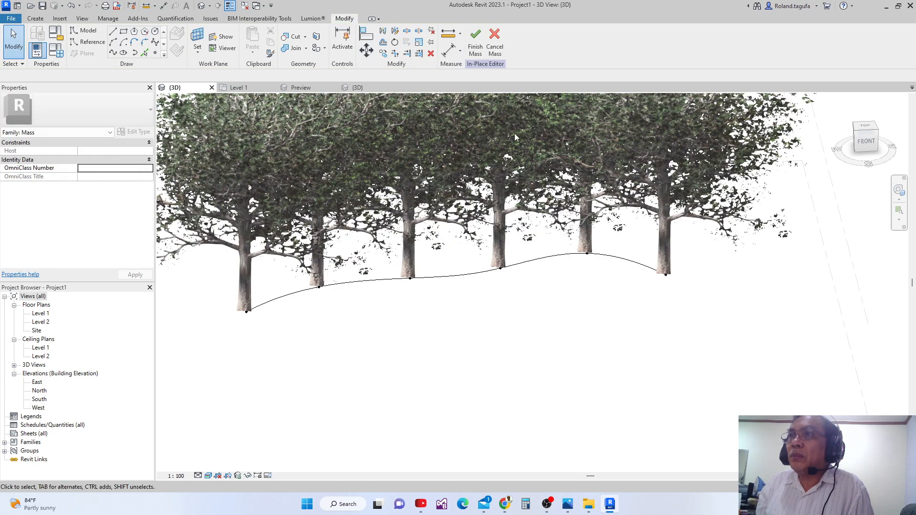
scroll(572, 287, down, 1)
mouse_move(572, 287)
middle_down()
mouse_move(564, 269)
mouse_move(537, 337)
mouse_move(603, 333)
mouse_move(580, 275)
middle_up()
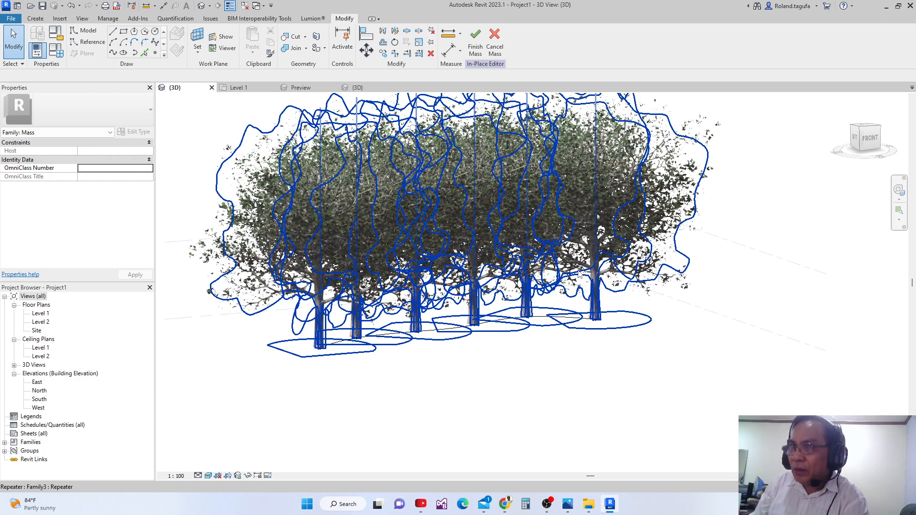
- Delete the tree repeater and the divided path beneath it from the in-place mass
scroll(488, 375, down, 2)
middle_drag(473, 350, 458, 372)
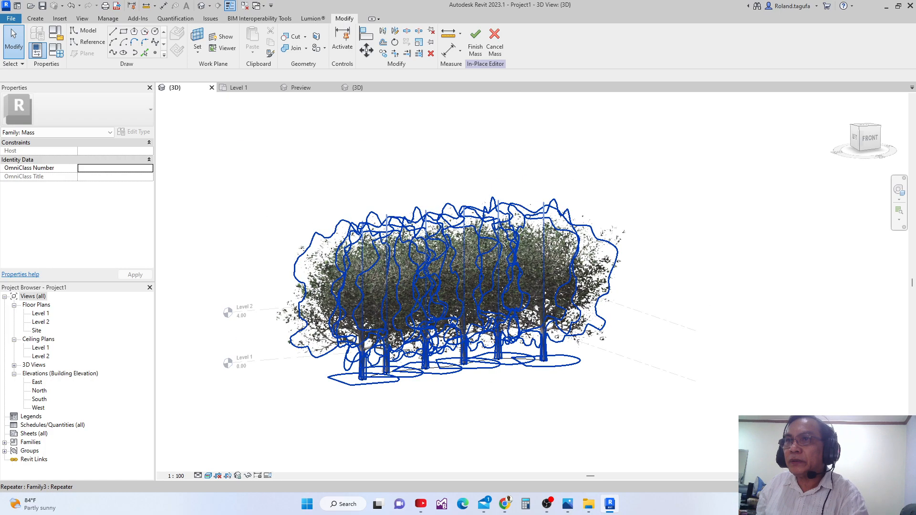
click(391, 358)
key(Delete)
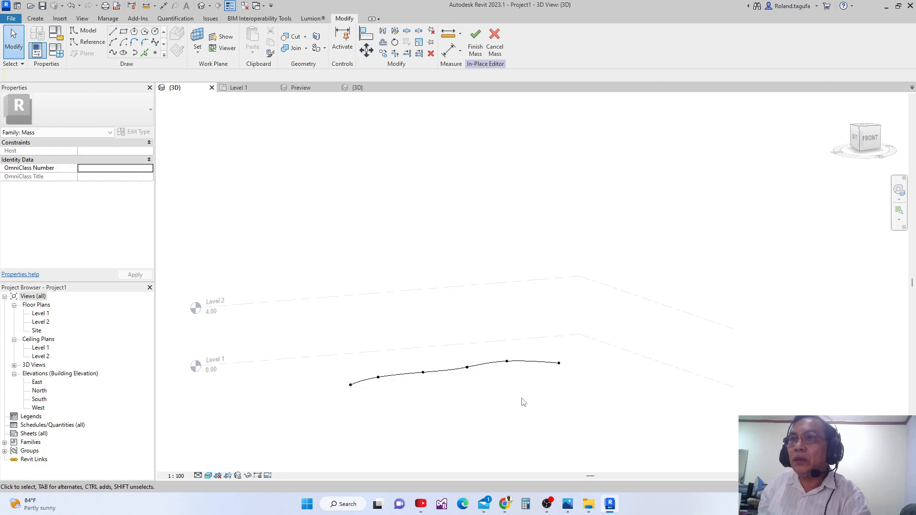
drag(524, 401, 363, 341)
key(Delete)
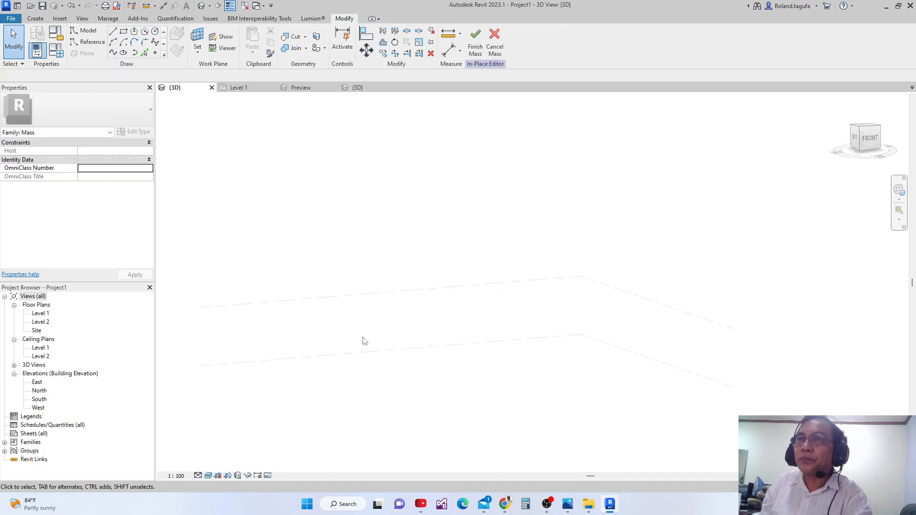
- Close the M_RPC Tree - Deciduous.rfa and Family3 family files without saving changes
scroll(388, 243, down, 1)
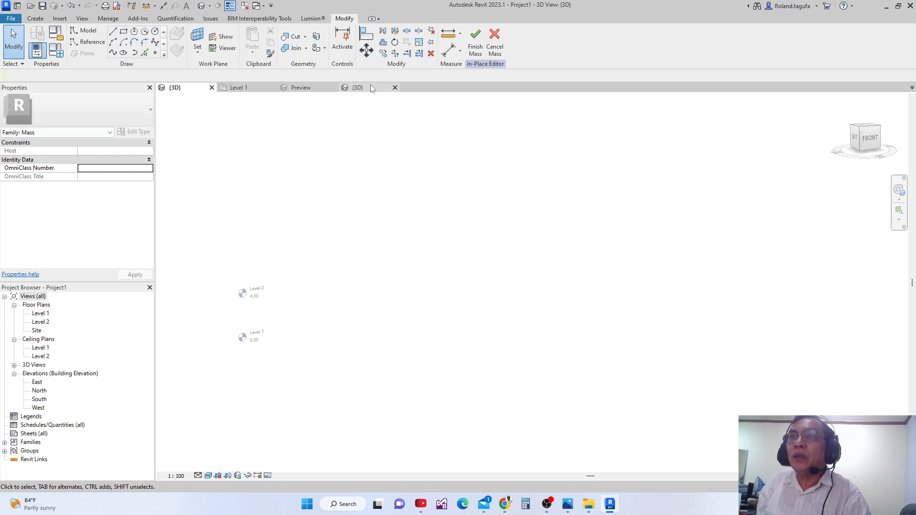
click(303, 91)
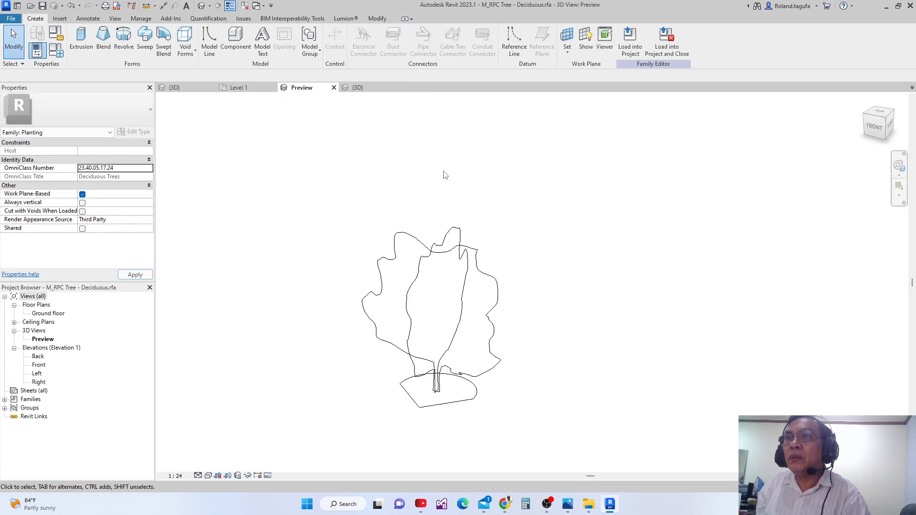
click(334, 88)
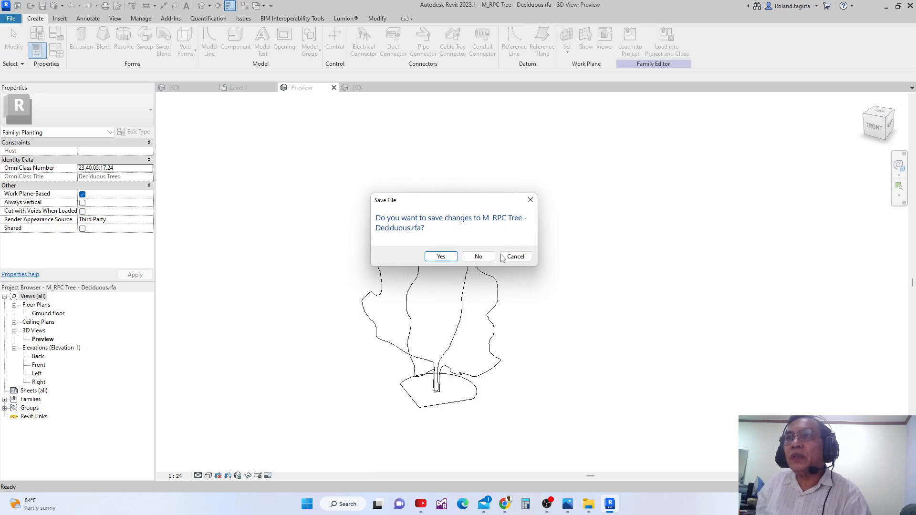
click(475, 254)
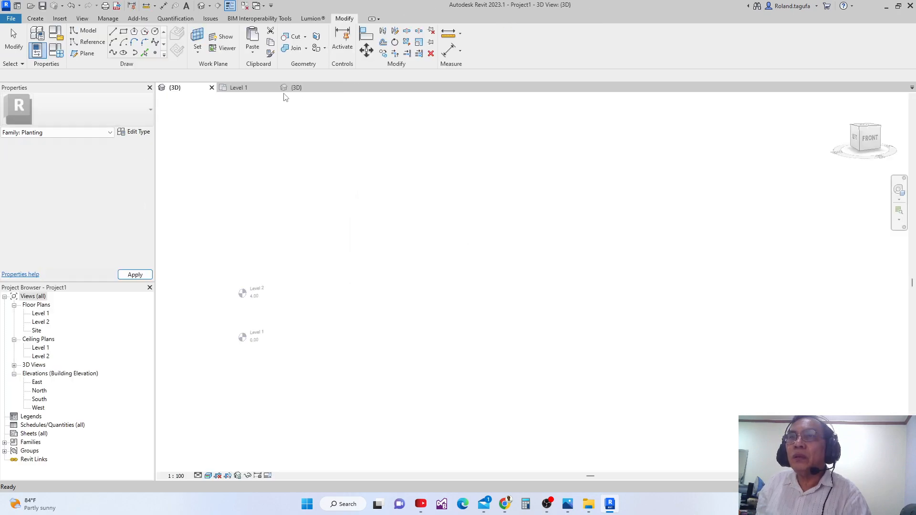
click(315, 93)
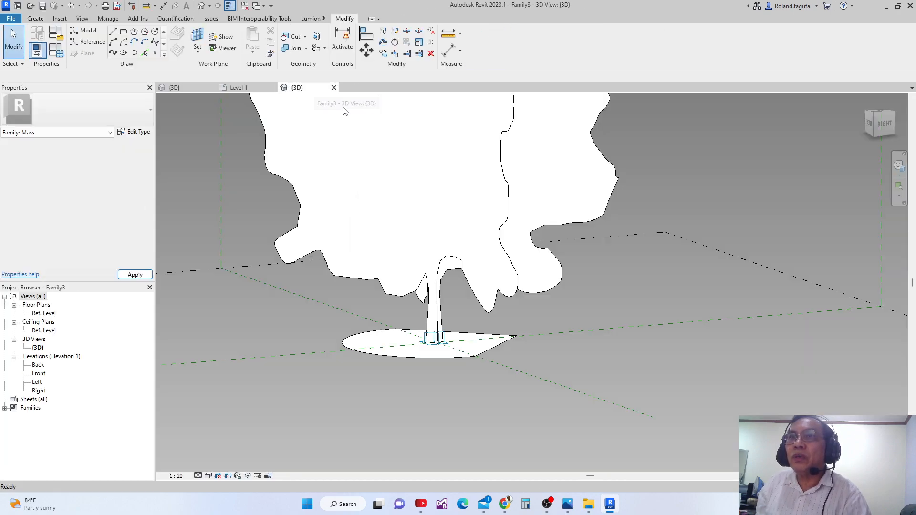
click(334, 88)
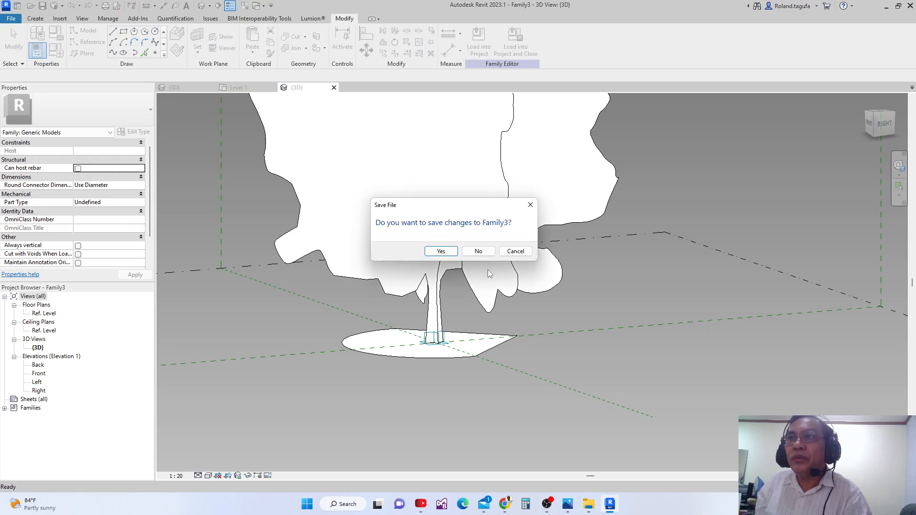
click(478, 251)
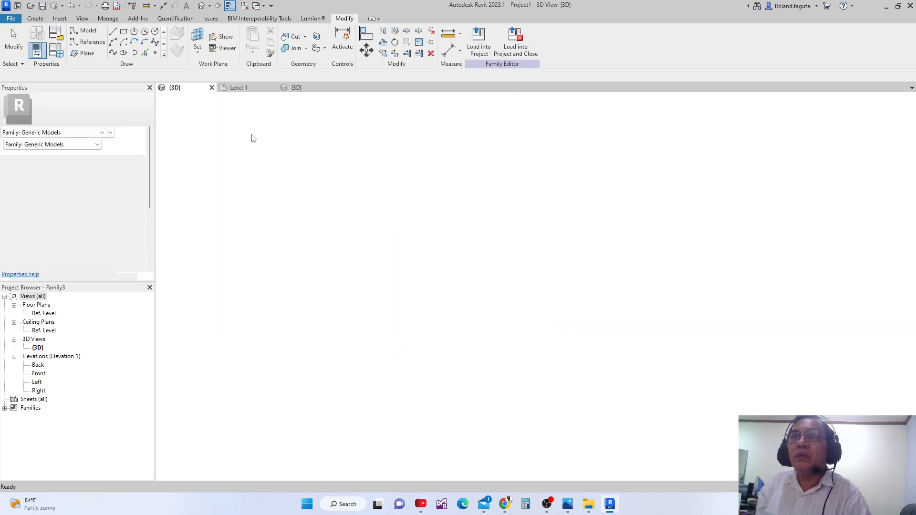
- Close the Level 1 floor plan view and keep the project's 3D view open
click(248, 90)
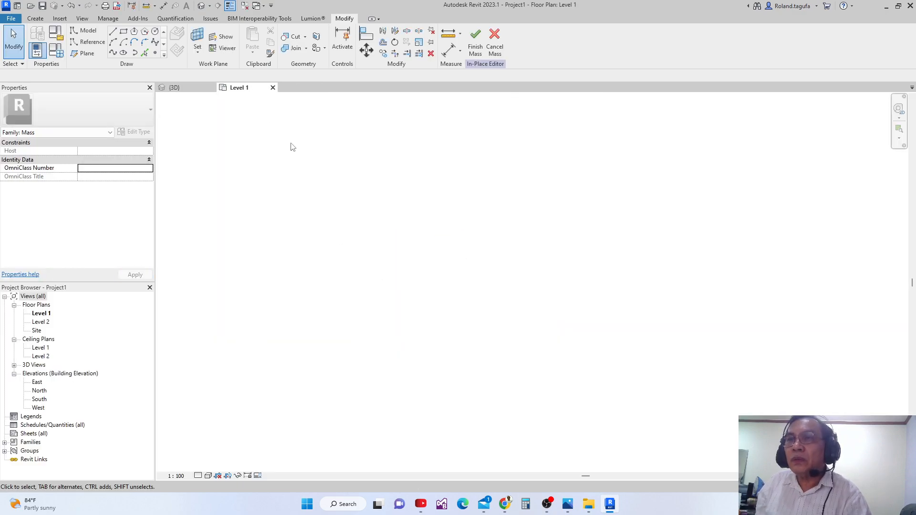
click(178, 88)
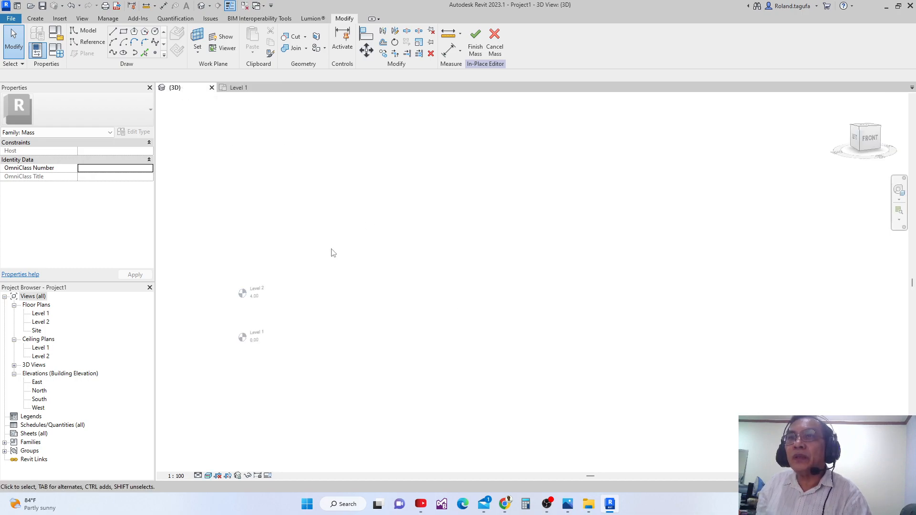
scroll(334, 255, down, 3)
click(238, 88)
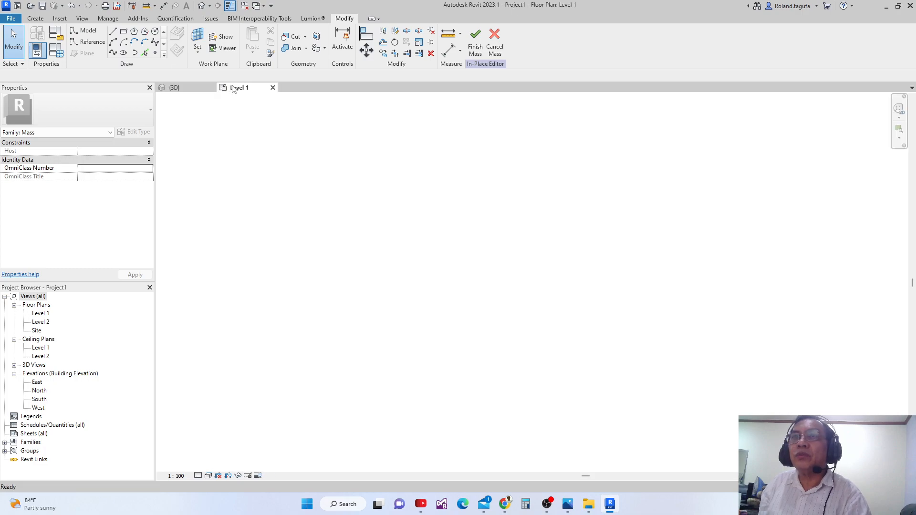
click(272, 87)
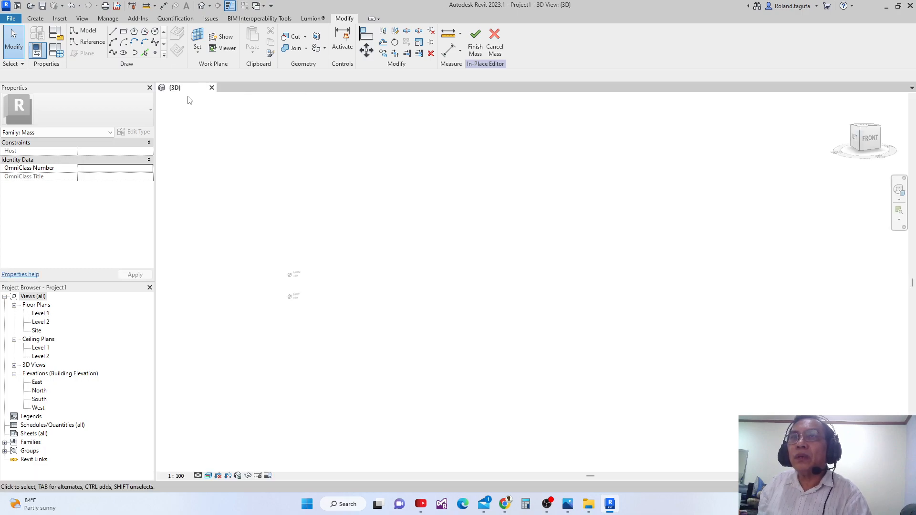
- Finish the in-place mass and return to the regular project environment
click(476, 42)
click(482, 257)
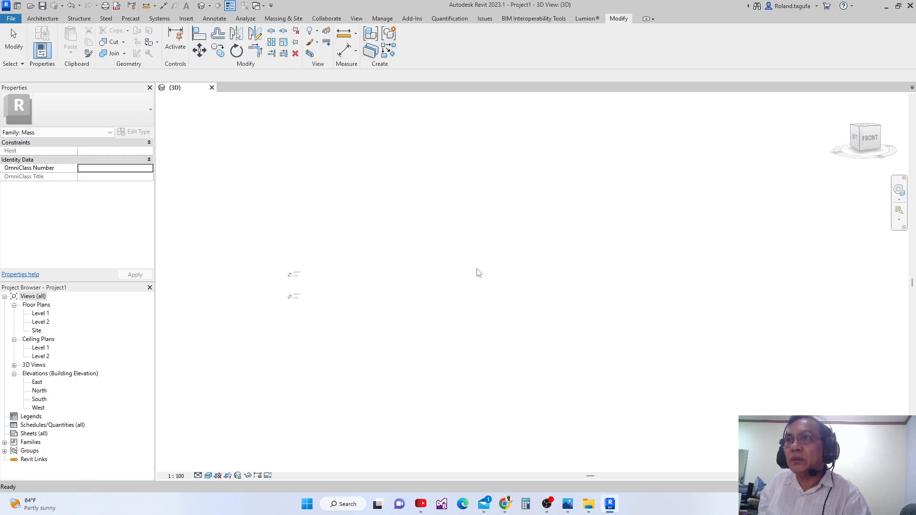
shift+middle_drag(479, 270, 383, 272)
scroll(388, 157, up, 1)
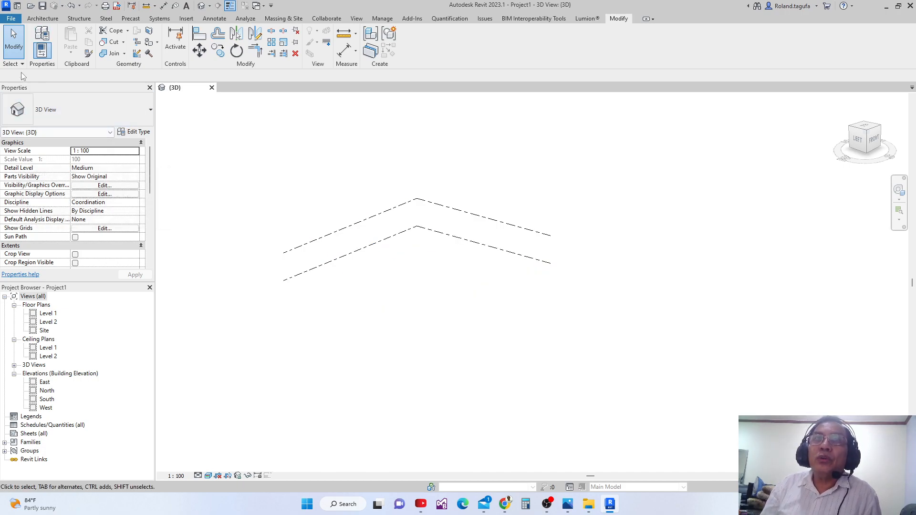
- Create a new family from the Metric Generic Model.rft template in the English templates folder
click(19, 5)
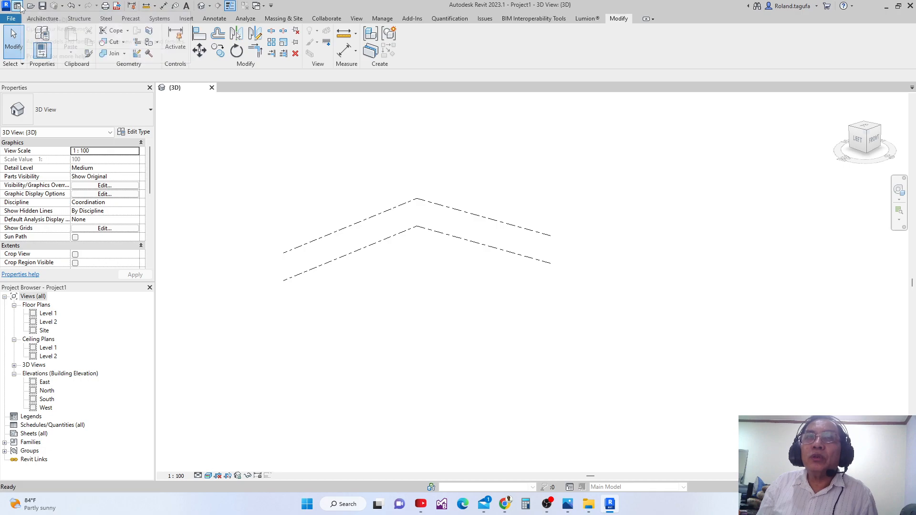
click(67, 201)
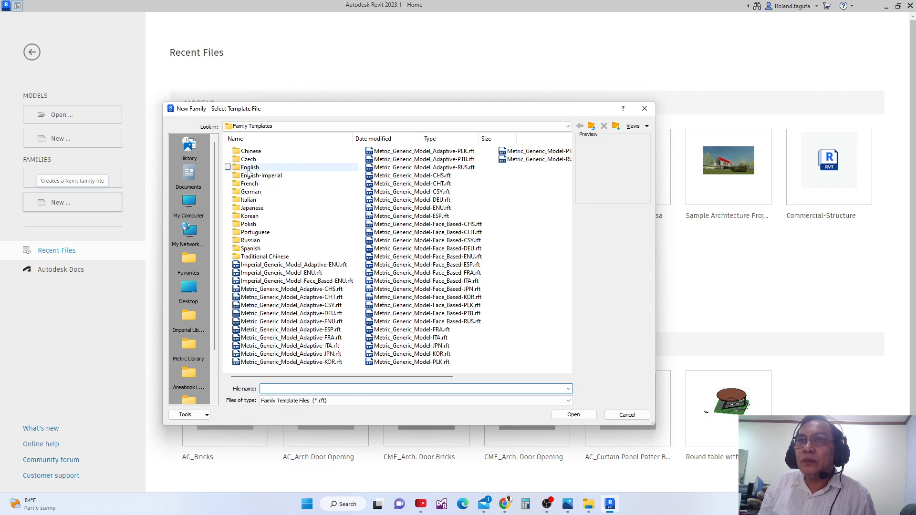
double_click(250, 167)
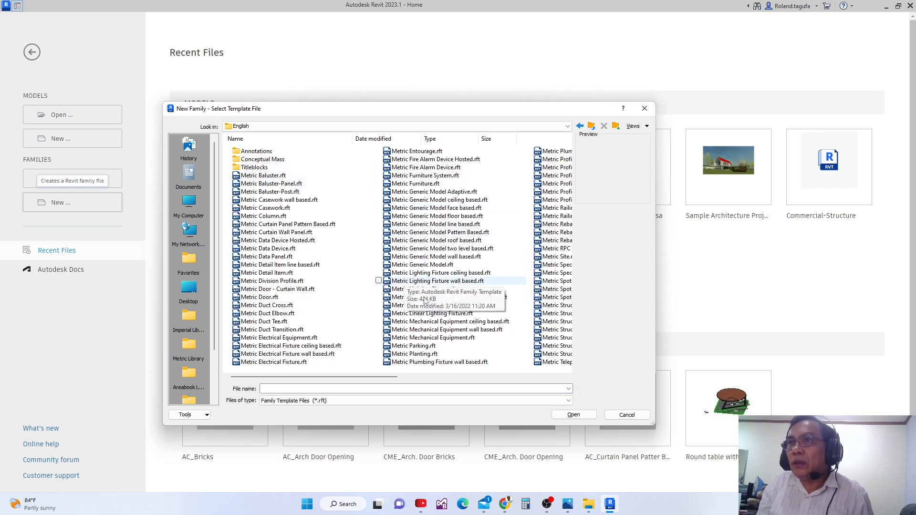
click(433, 265)
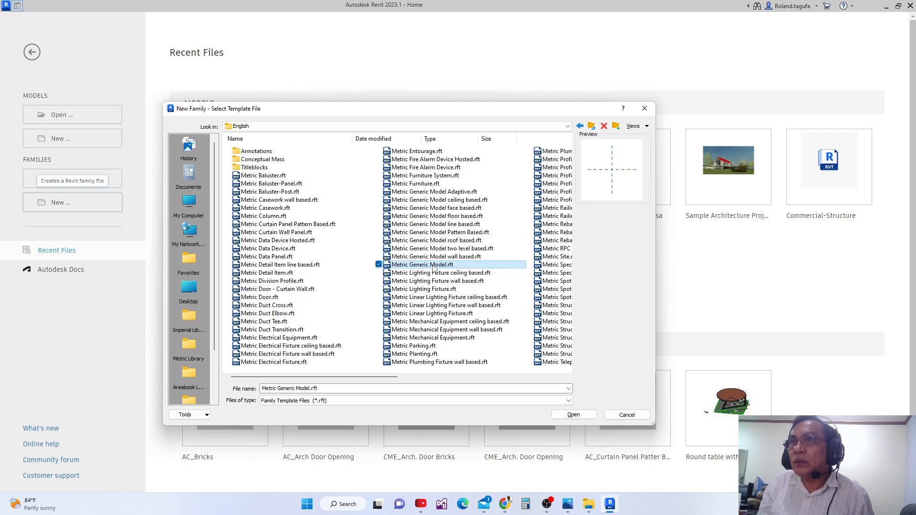
double_click(433, 266)
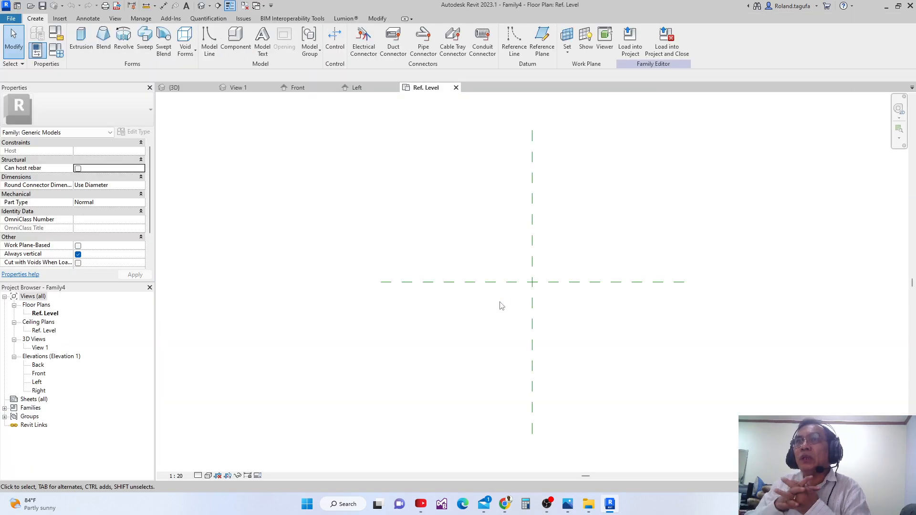
- Draw a reference line from the intersection of the two center reference planes upward along the Center (Left/Right) plane
scroll(531, 325, down, 1)
middle_drag(533, 326, 441, 309)
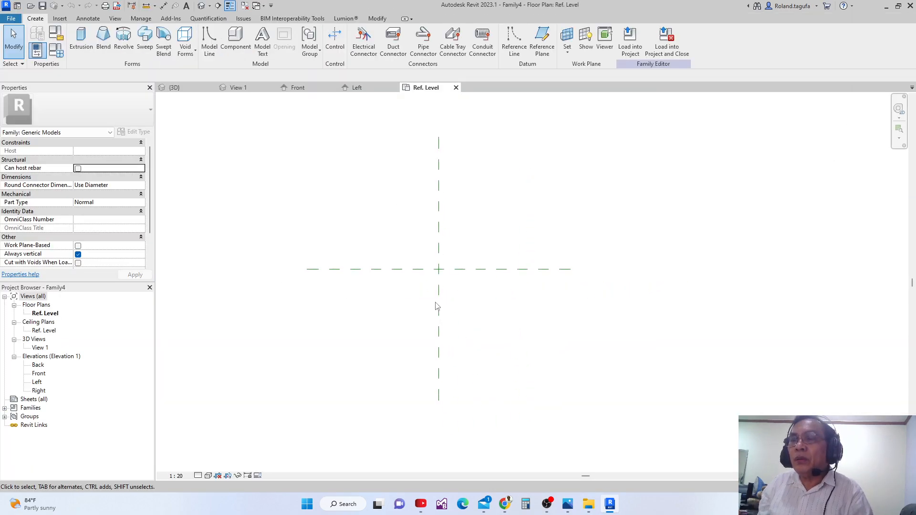
scroll(435, 286, up, 4)
middle_drag(439, 268, 434, 290)
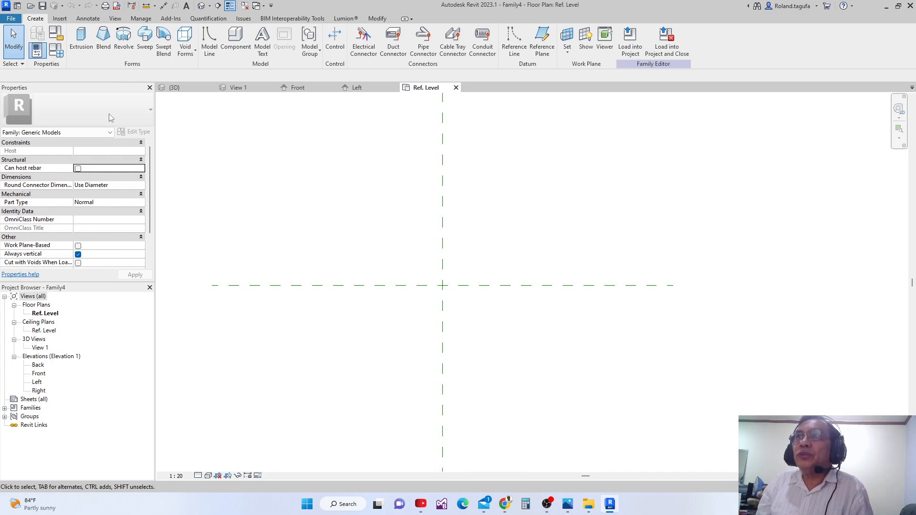
click(515, 43)
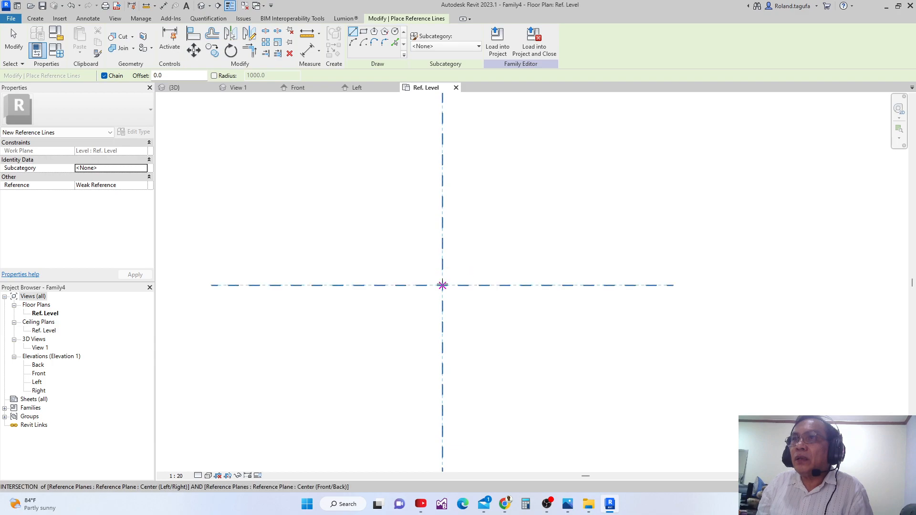
click(443, 285)
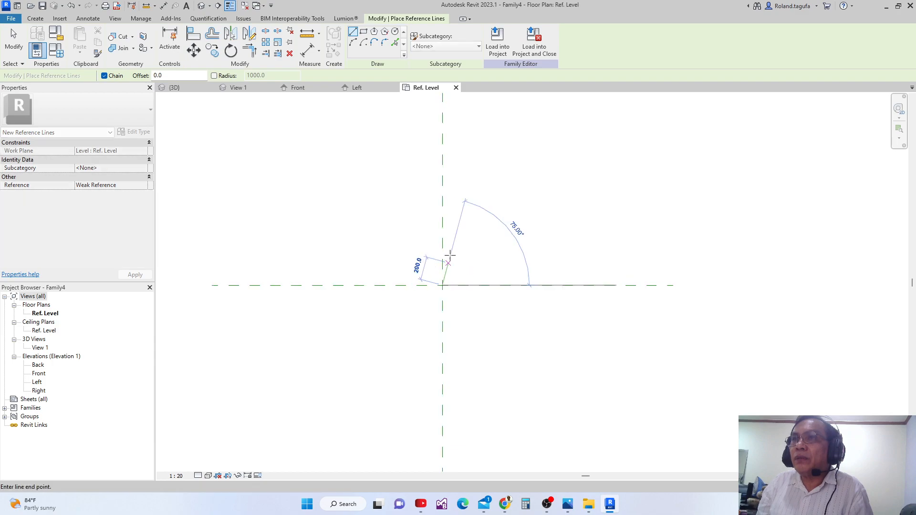
click(442, 189)
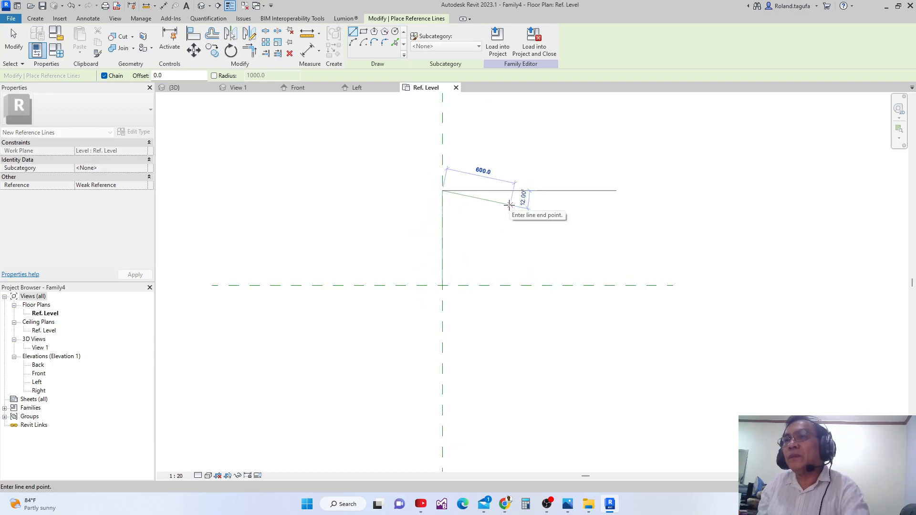
key(Escape)
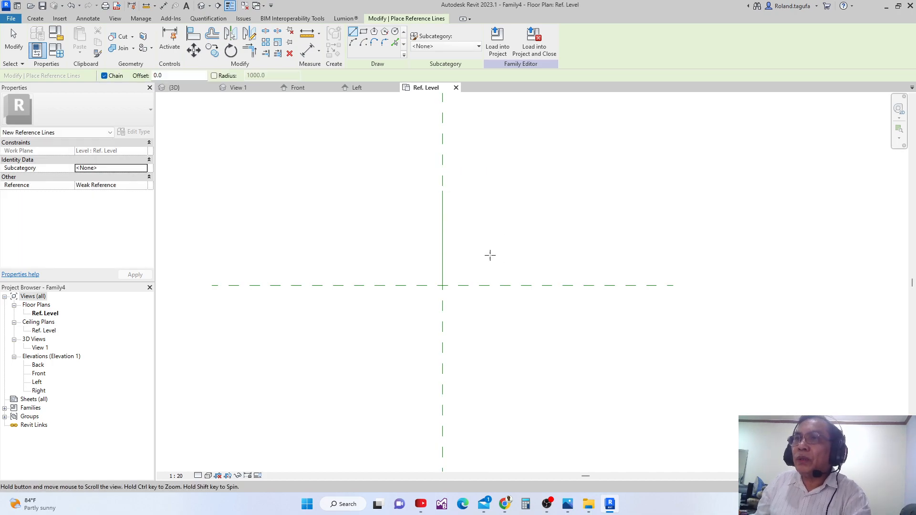
- Draw a second reference line from the same intersection downward along the Center (Left/Right) plane
scroll(435, 98, down, 1)
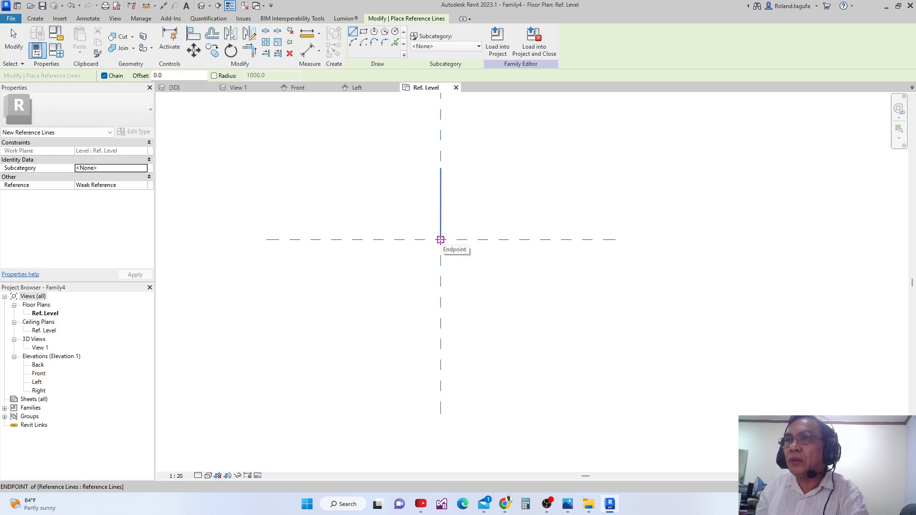
click(440, 240)
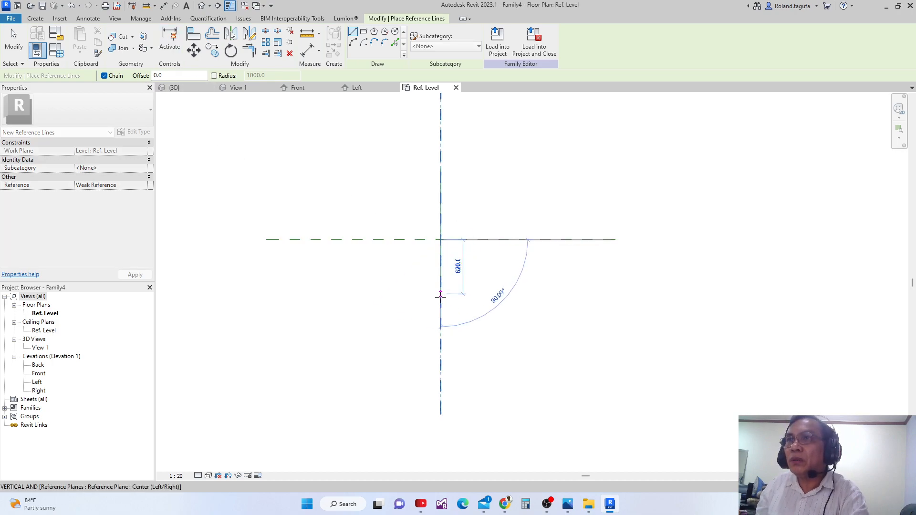
key(Escape)
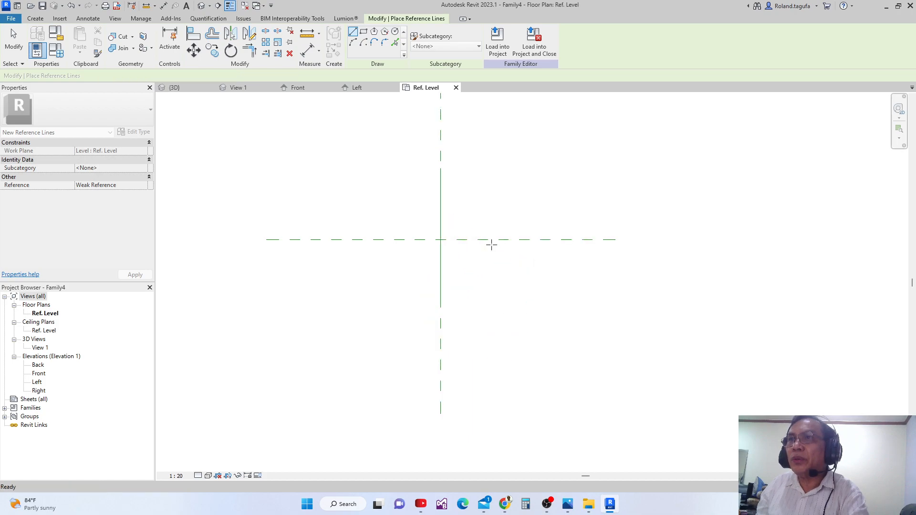
scroll(428, 199, down, 1)
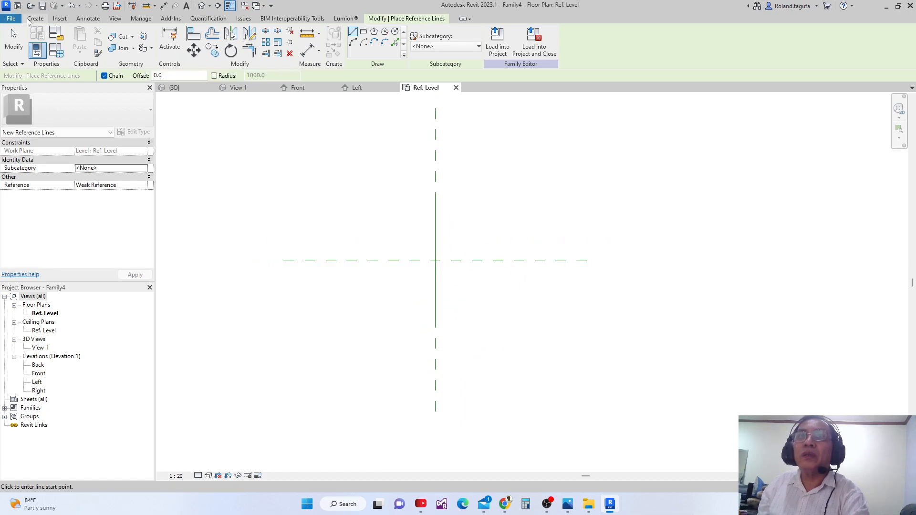
- Start a solid Blend and set its work plane by picking a plane on the upper reference line
click(31, 19)
click(103, 40)
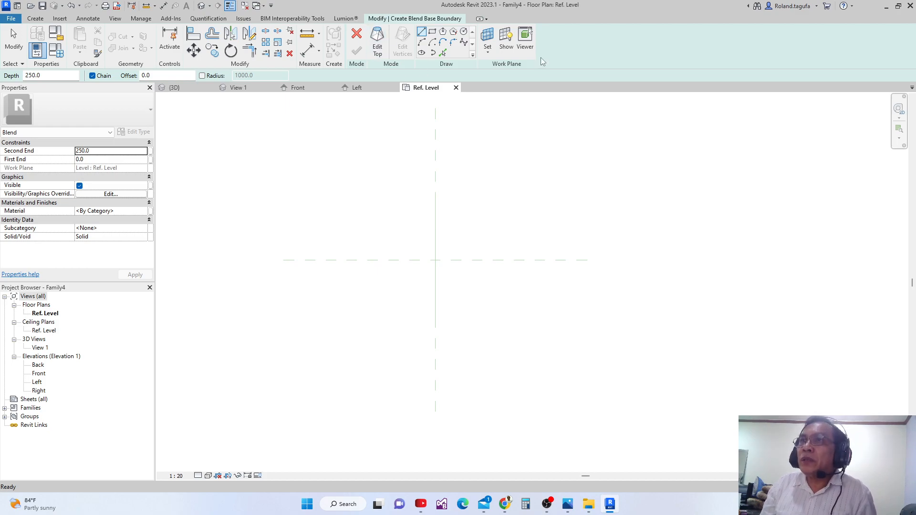
click(487, 39)
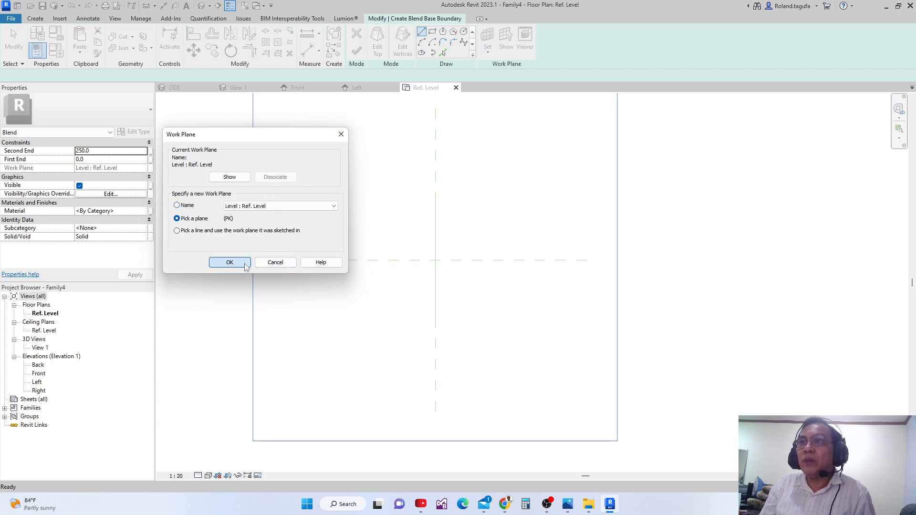
click(229, 263)
click(438, 225)
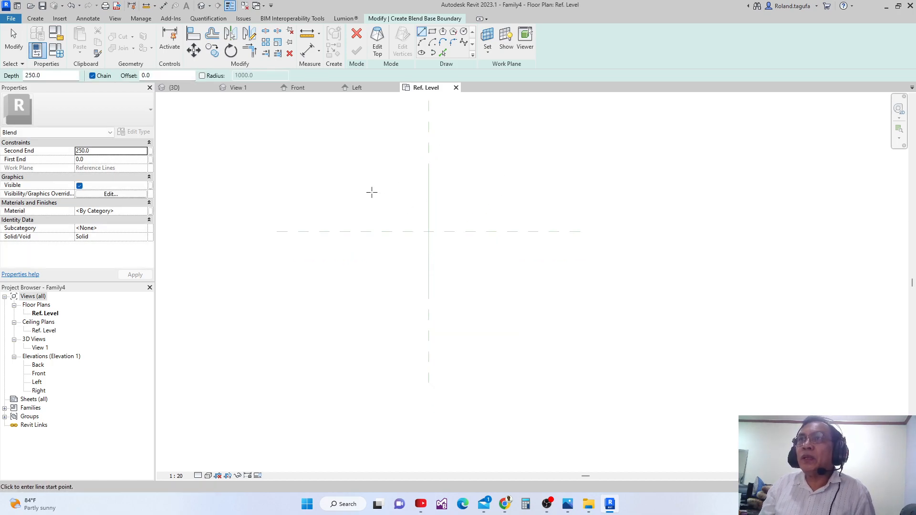
- Sketch a rectangular blend base about 1520 mm wide and 2220 mm high around the intersection of the center reference planes
click(432, 32)
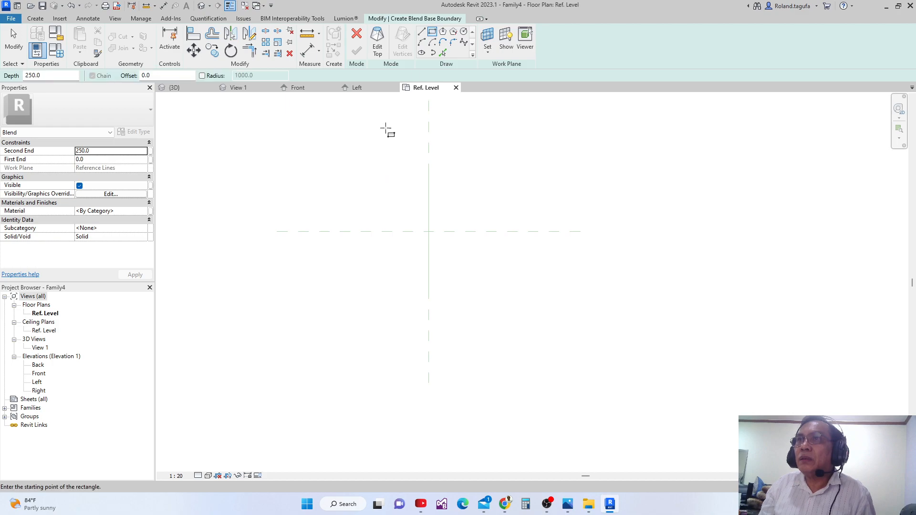
click(375, 158)
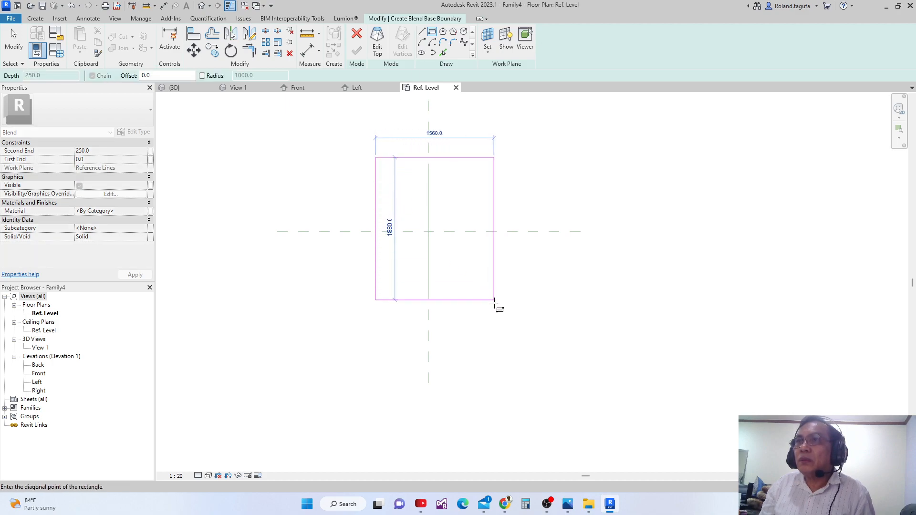
click(491, 327)
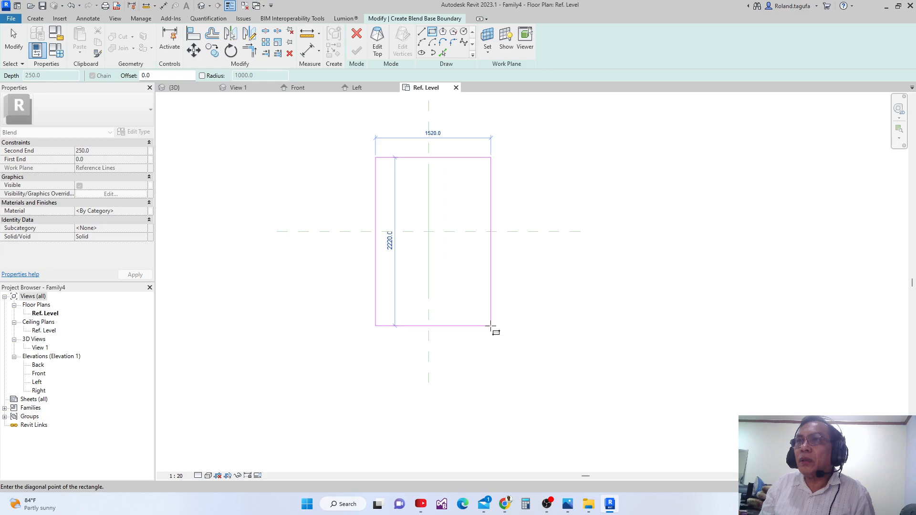
scroll(493, 306, up, 1)
scroll(491, 309, down, 1)
key(Escape)
key(Escape)
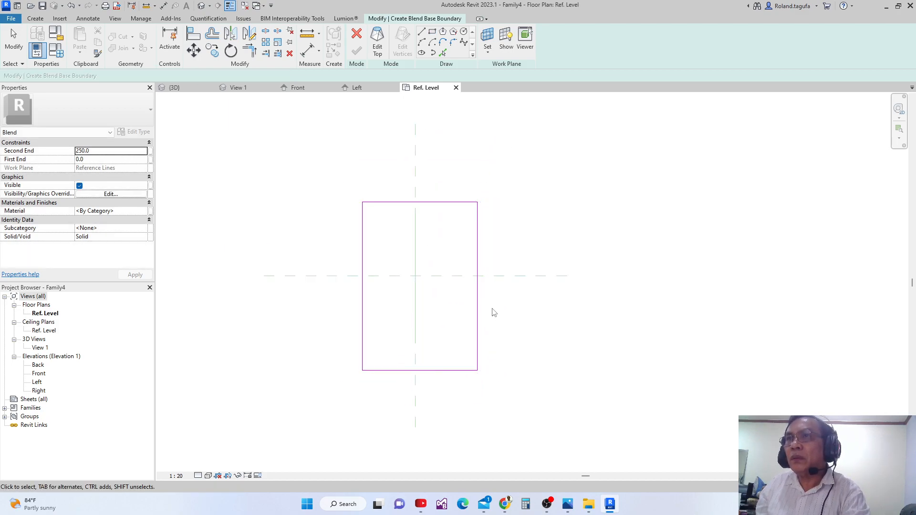
- Dimension the rectangle's two vertical sides to the Center (Left/Right) plane above the sketch and make the segments equal
key(d)
key(i)
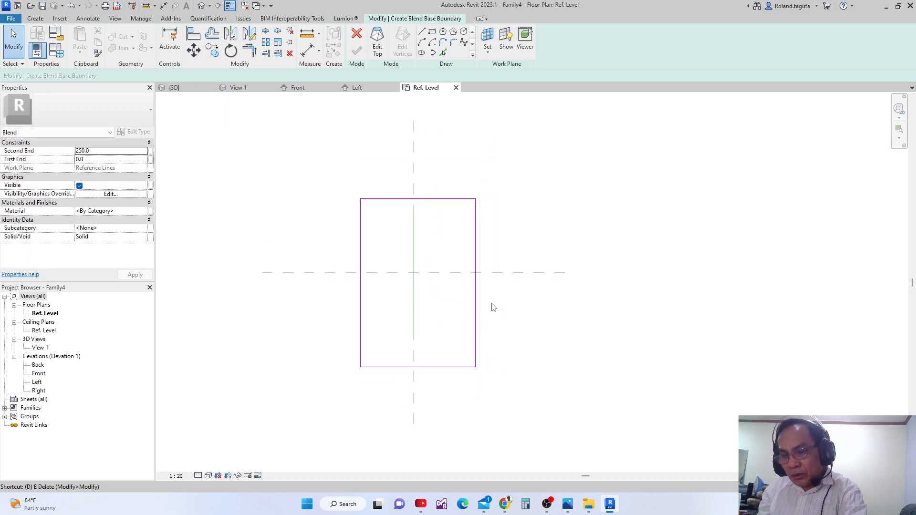
click(360, 241)
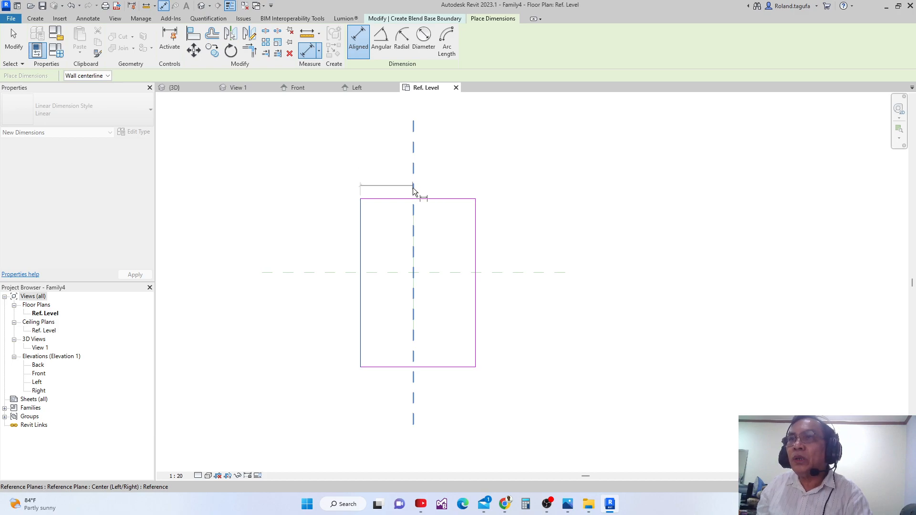
click(414, 247)
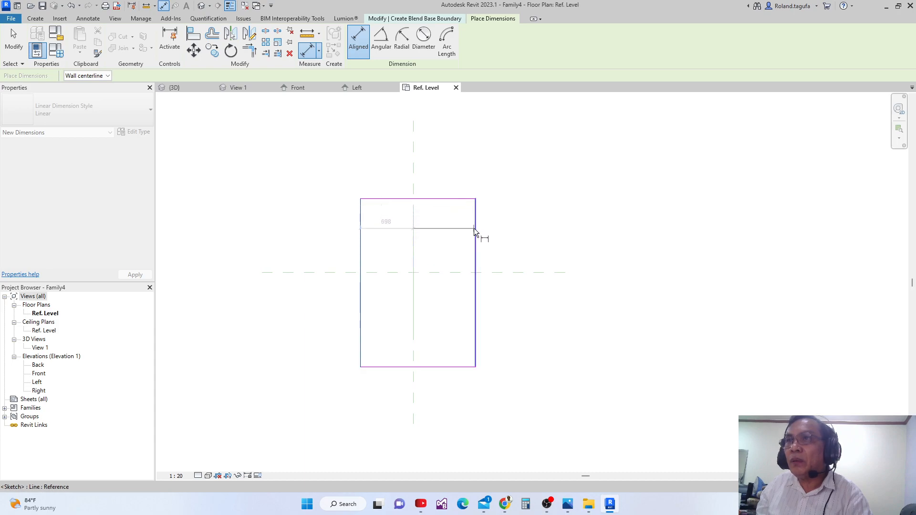
click(474, 228)
click(470, 155)
click(418, 134)
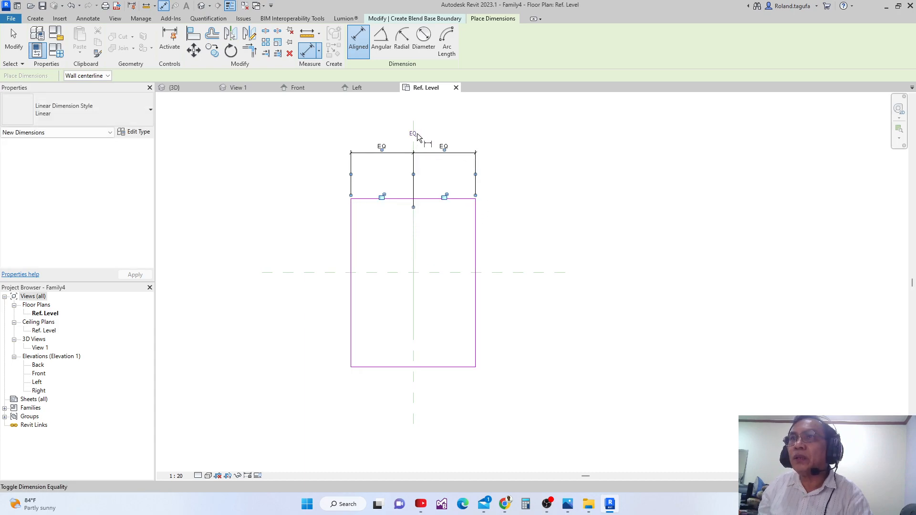
- Dimension the rectangle's upper and lower edges to the Center (Front/Back) plane beside the sketch and make the segments equal
scroll(419, 232, up, 1)
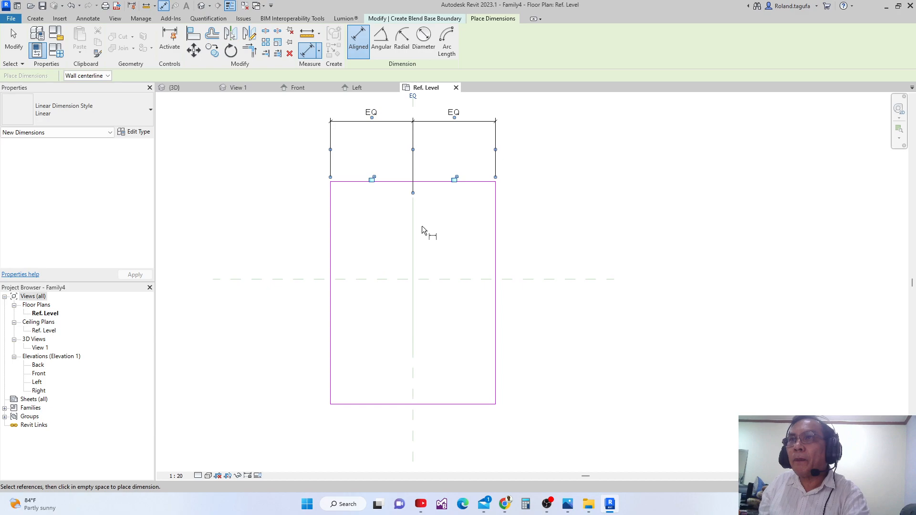
scroll(421, 225, down, 2)
scroll(405, 224, up, 1)
scroll(402, 223, up, 1)
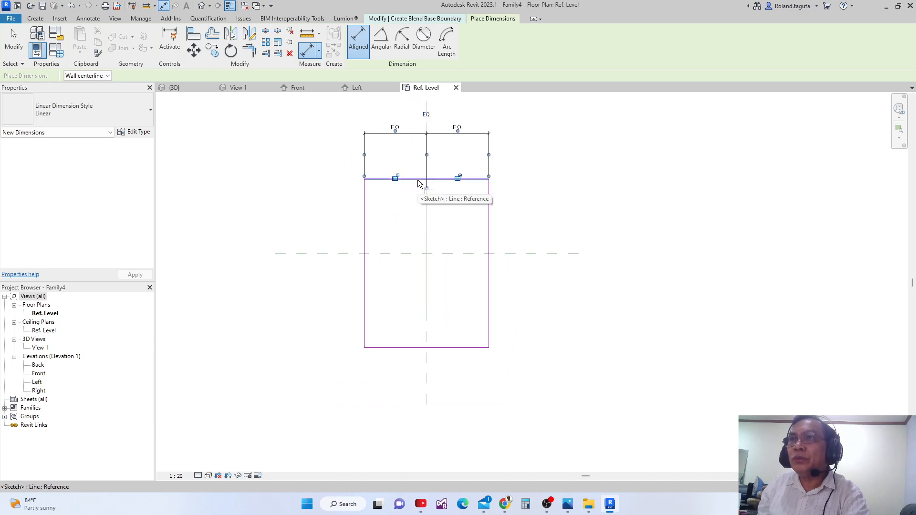
click(418, 180)
click(388, 255)
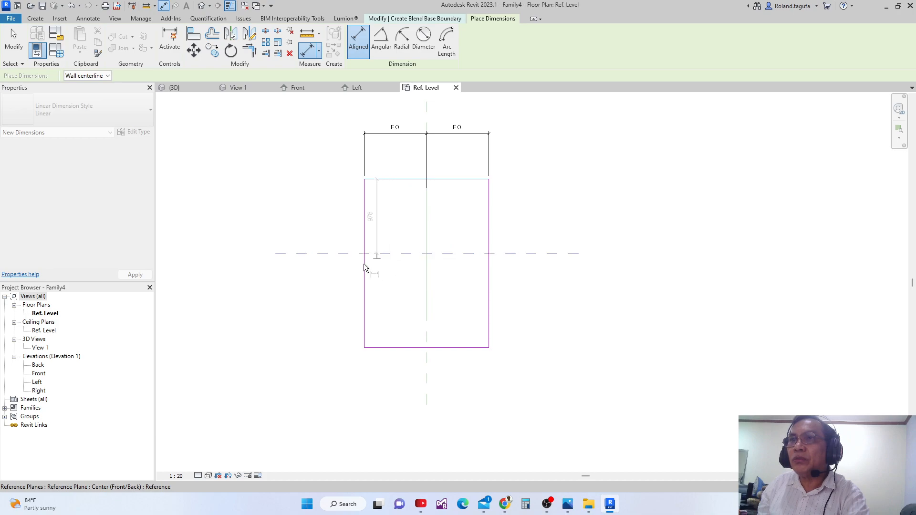
click(380, 348)
click(291, 319)
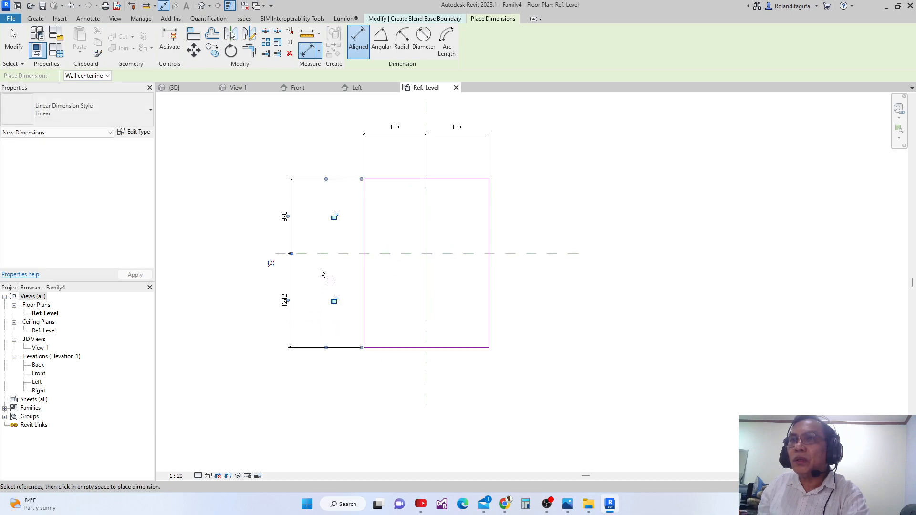
click(273, 266)
- Dimension the rectangle's overall width, placing the dimension above the equal-spaced one
scroll(349, 277, down, 1)
scroll(349, 274, down, 2)
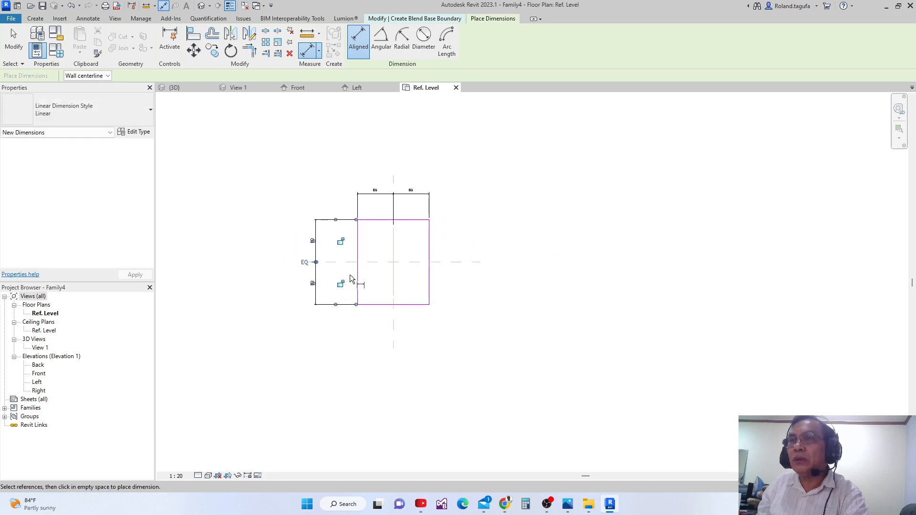
middle_drag(351, 274, 350, 295)
scroll(350, 295, up, 4)
middle_drag(378, 256, 372, 276)
click(349, 287)
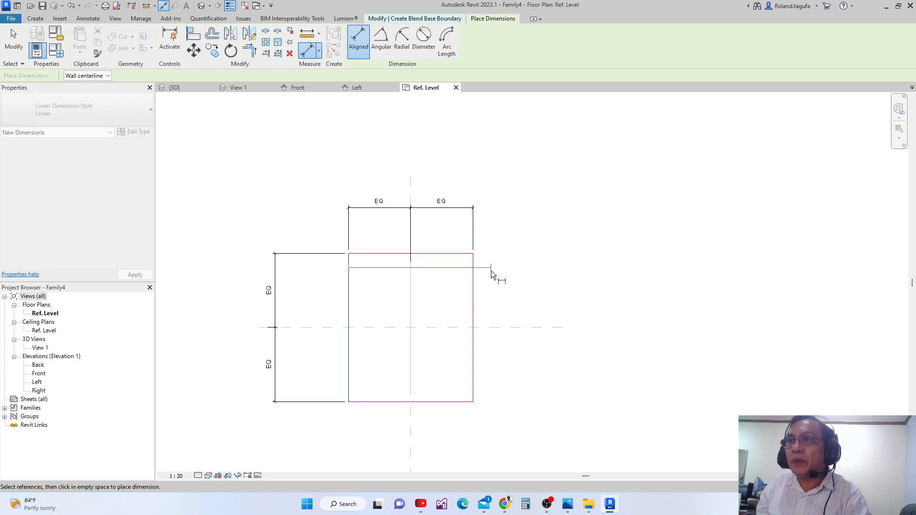
click(472, 293)
click(472, 154)
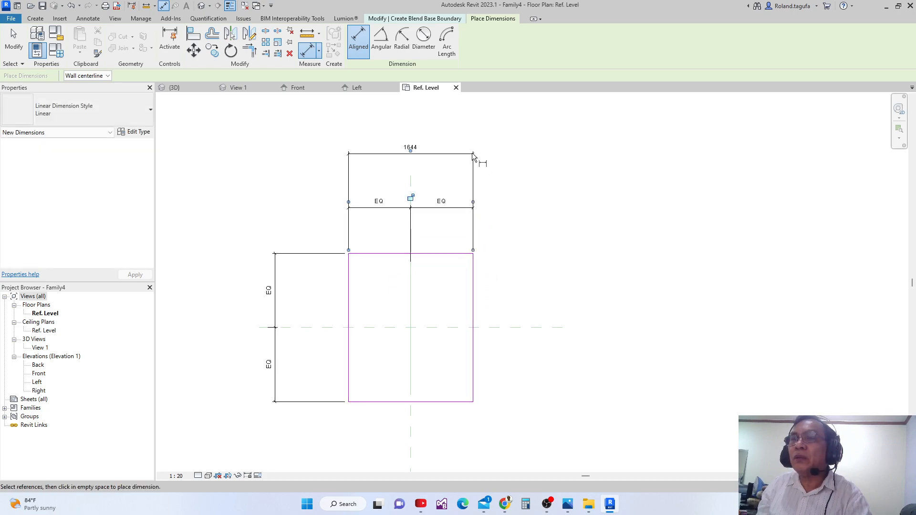
scroll(471, 153, up, 2)
key(Escape)
key(Escape)
click(422, 156)
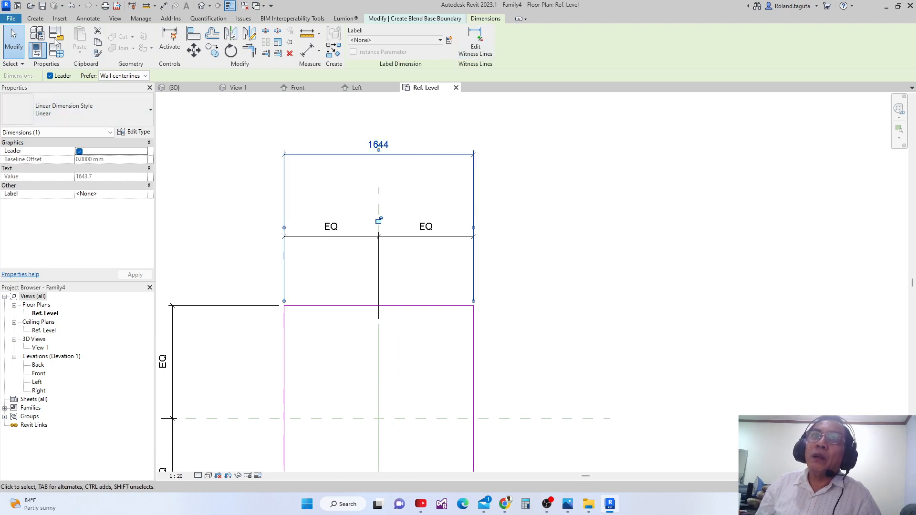
click(37, 18)
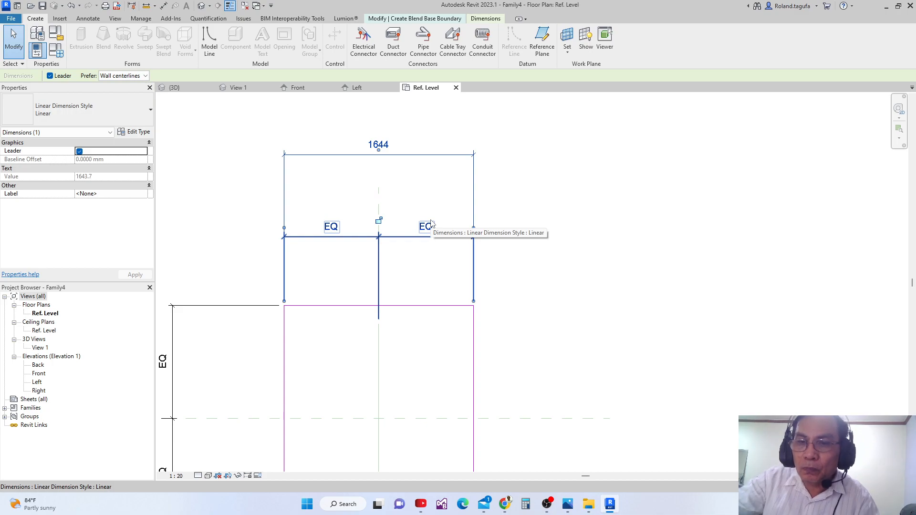
middle_drag(501, 270, 494, 292)
scroll(449, 192, up, 1)
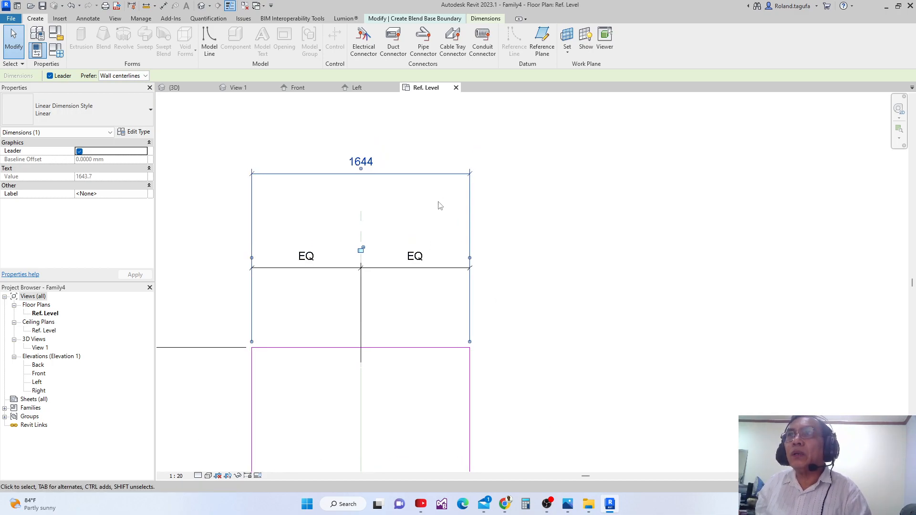
middle_drag(454, 236, 463, 263)
scroll(448, 245, down, 2)
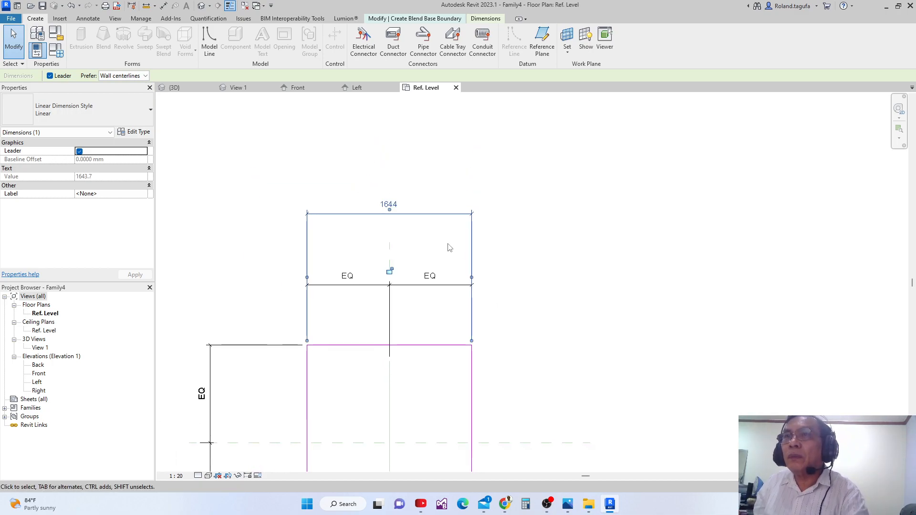
click(489, 237)
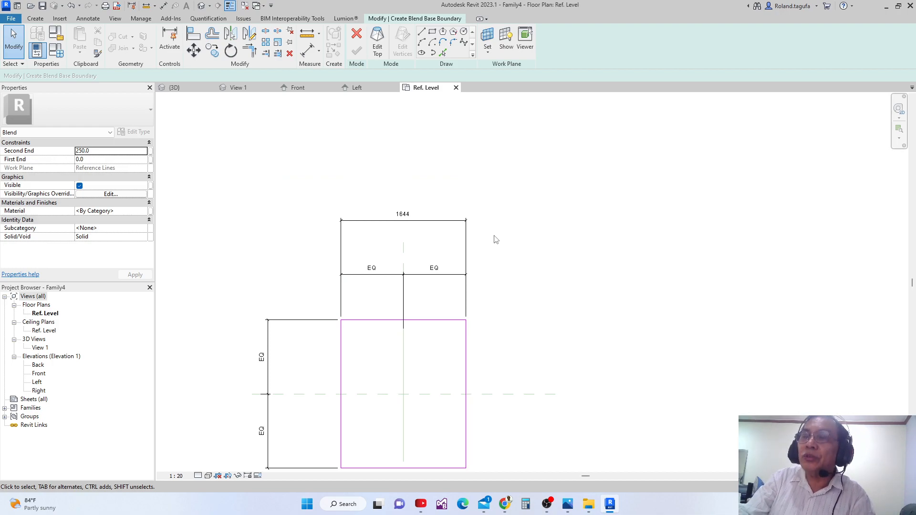
- Set the project's length units to meters with two decimal places
key(u)
key(n)
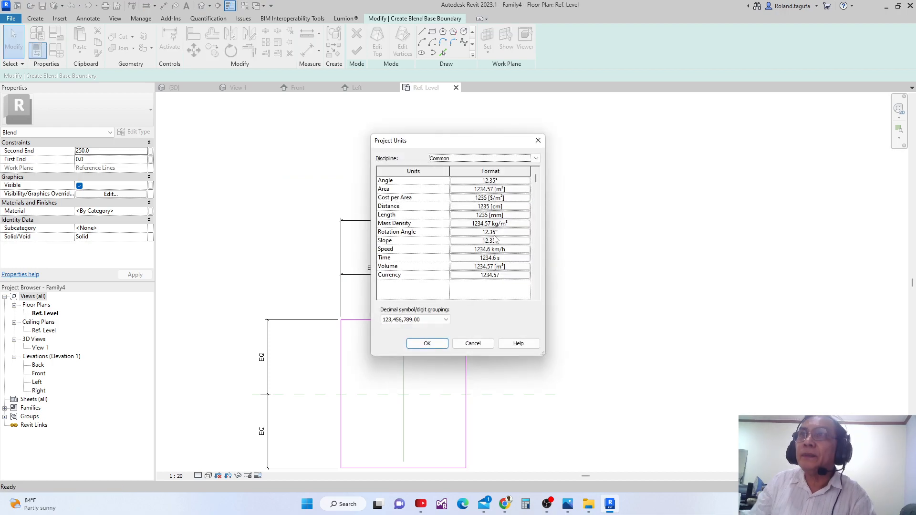
click(525, 215)
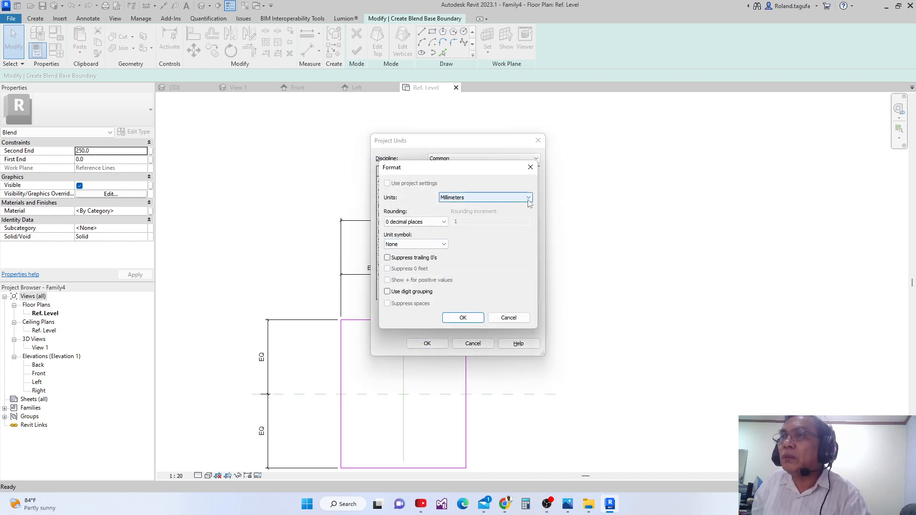
click(528, 198)
click(473, 238)
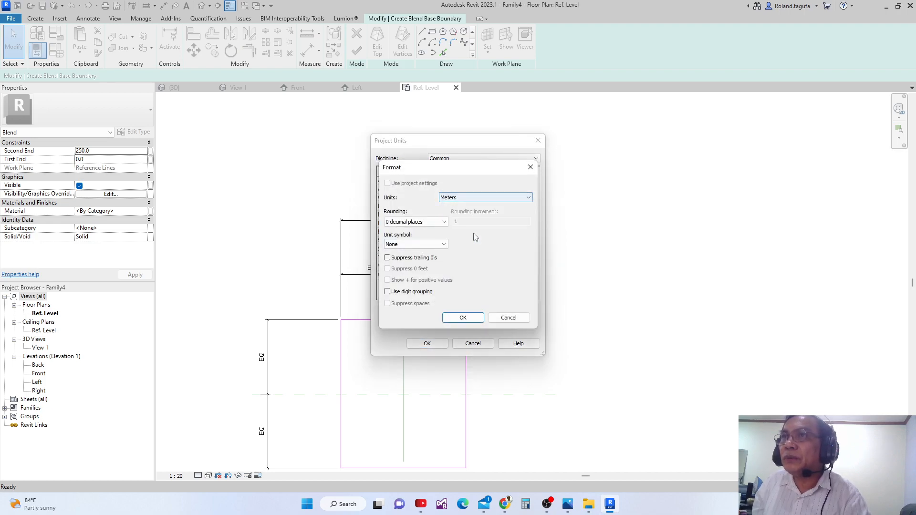
click(447, 222)
click(422, 261)
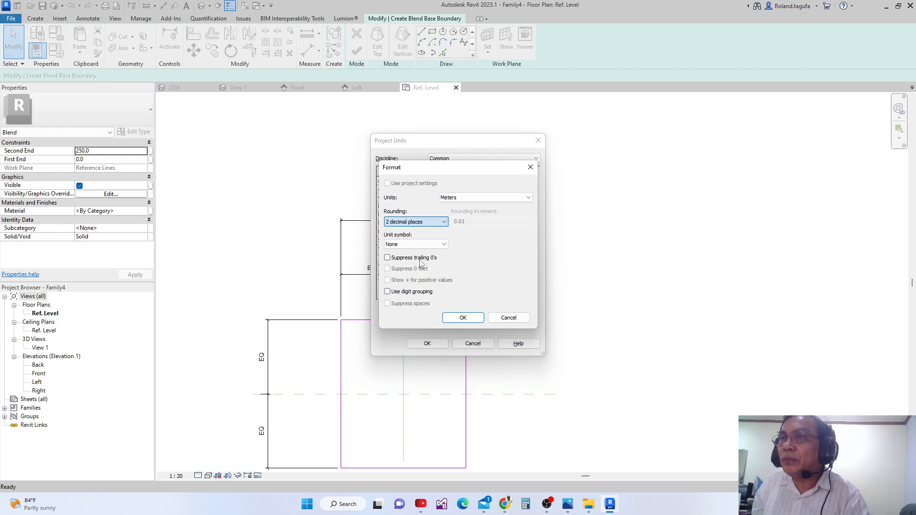
click(452, 316)
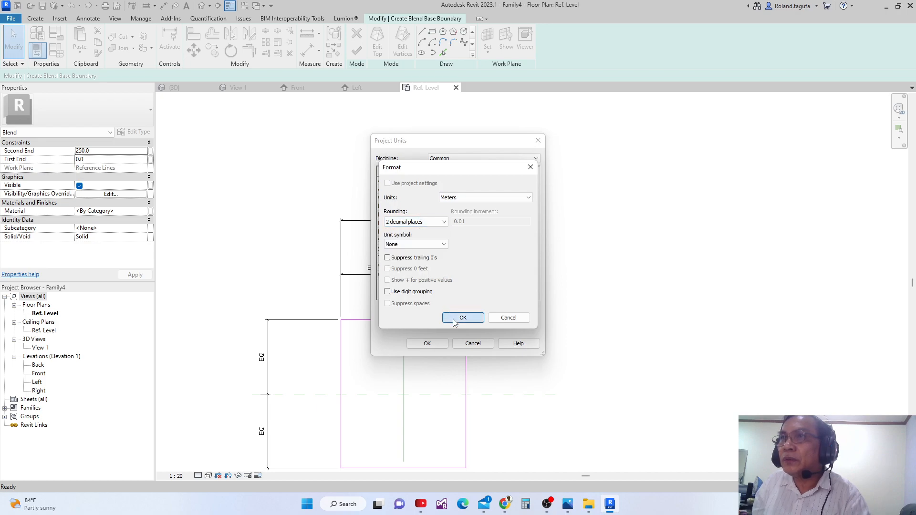
click(439, 344)
- Label the rectangle's overall width dimension with a new family parameter named BW, set as an instance parameter
scroll(440, 307, up, 3)
middle_drag(445, 272, 440, 327)
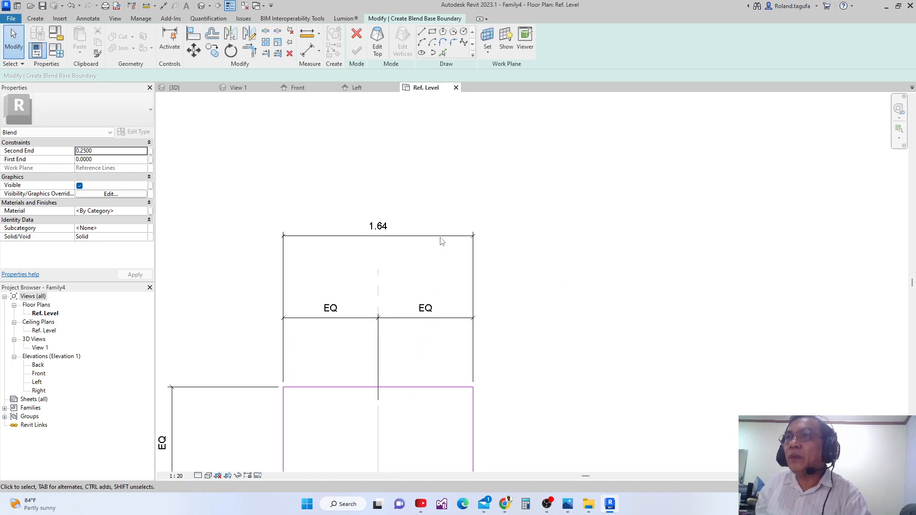
click(440, 236)
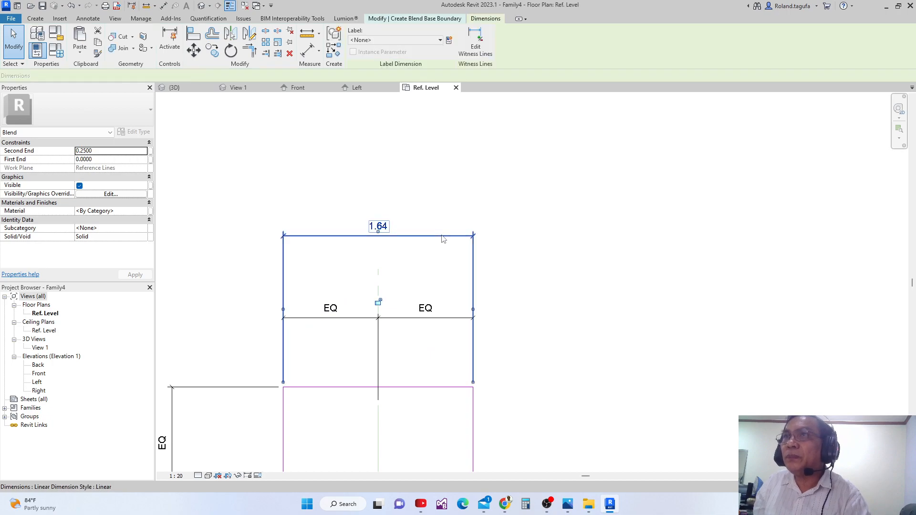
click(449, 41)
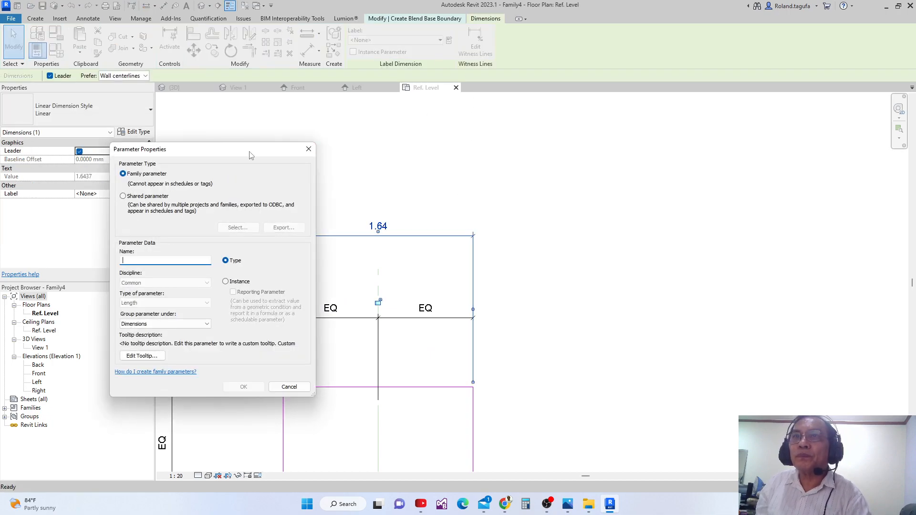
drag(250, 155, 354, 106)
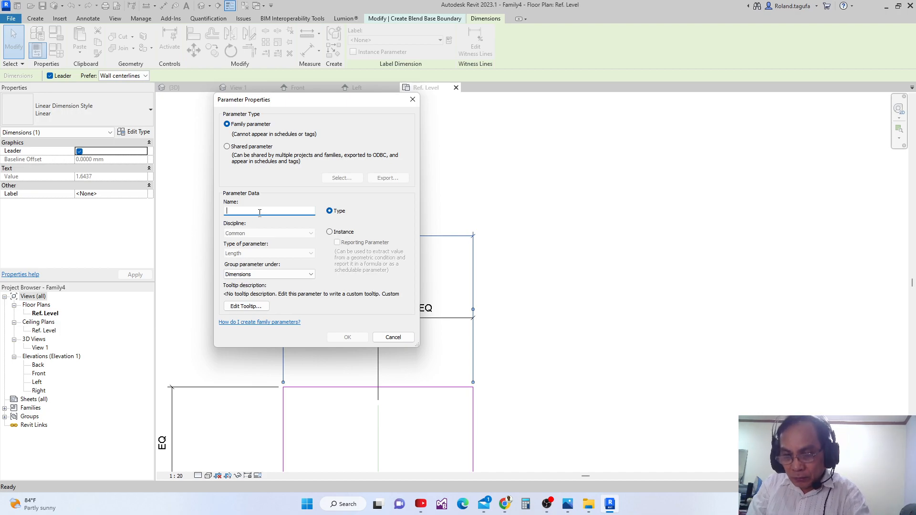
text(BW)
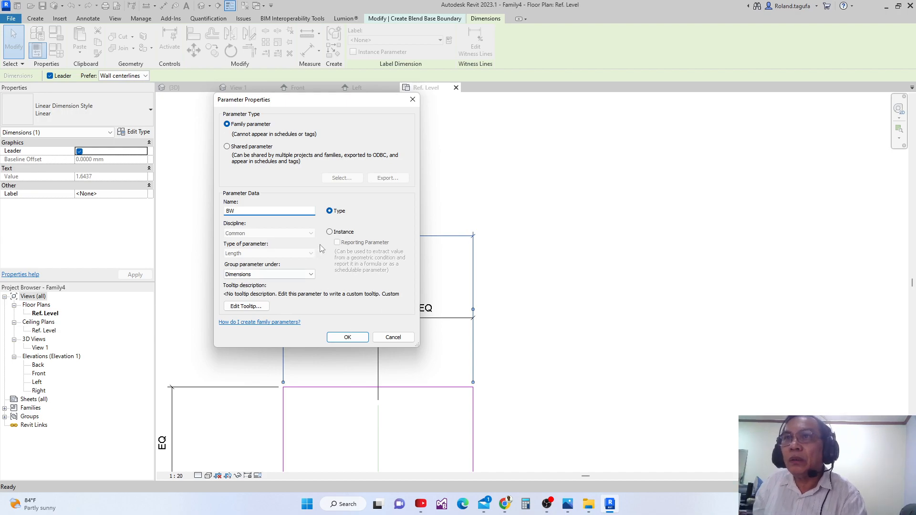
click(329, 232)
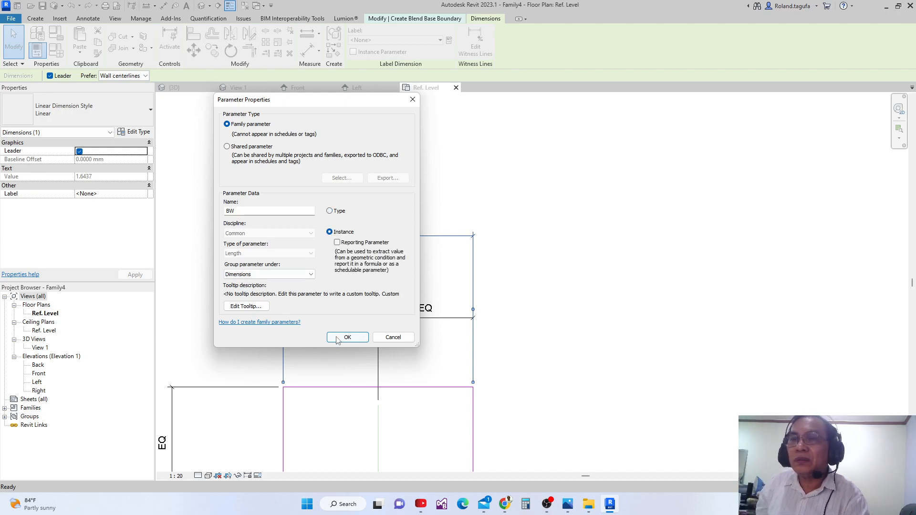
- Give the BW parameter the tooltip description "Bottom of blend" and create the parameter
click(260, 309)
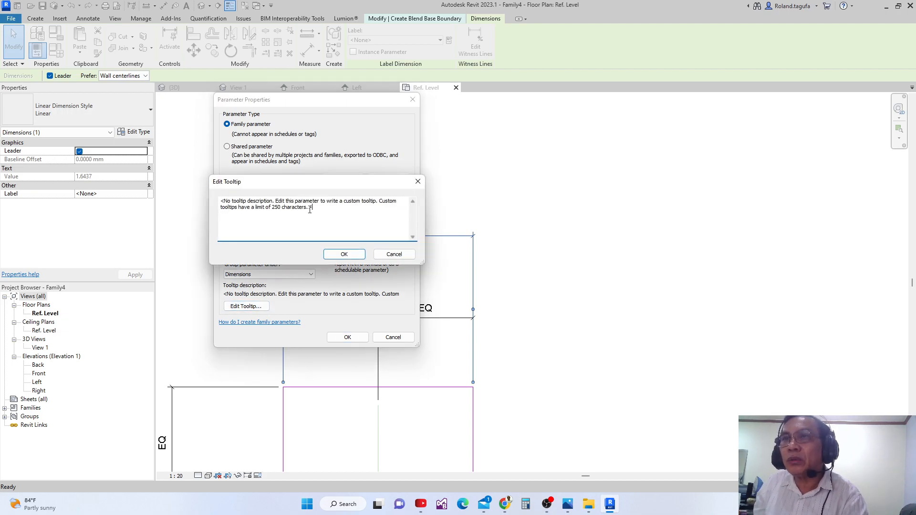
drag(310, 208, 215, 200)
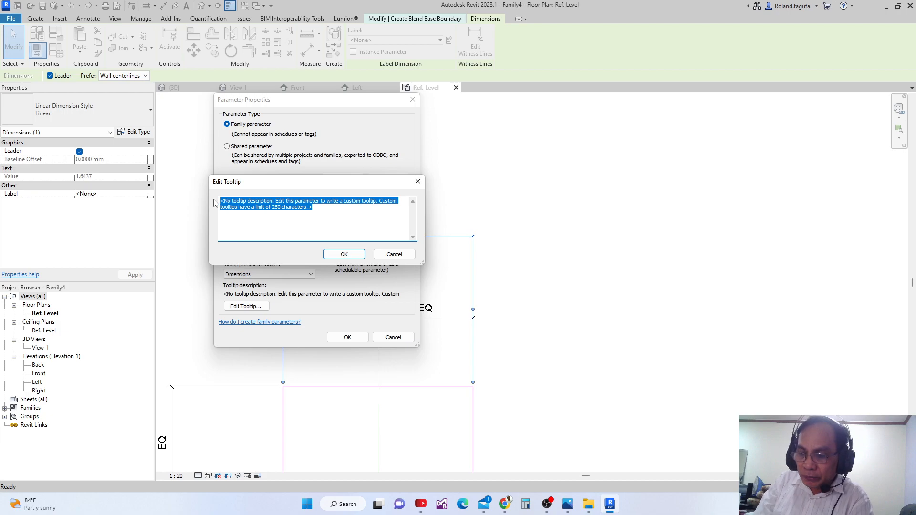
text(Bottom of blend)
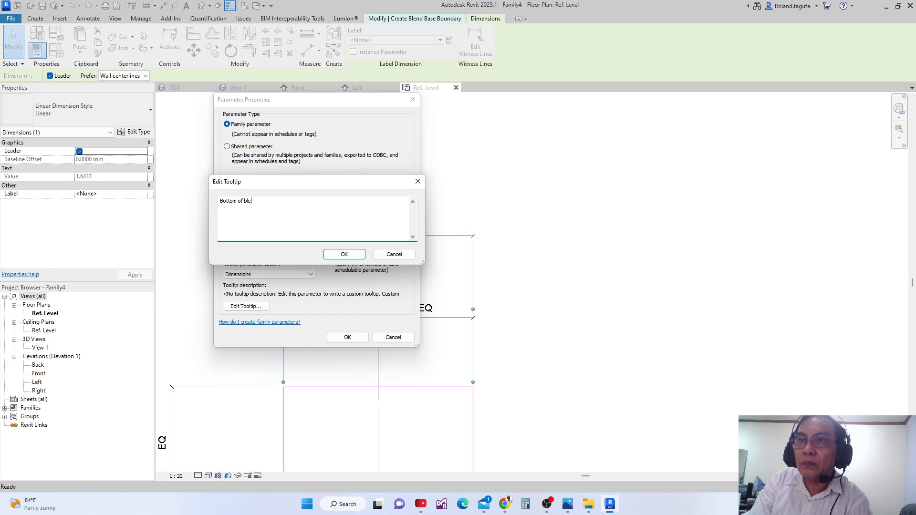
click(344, 253)
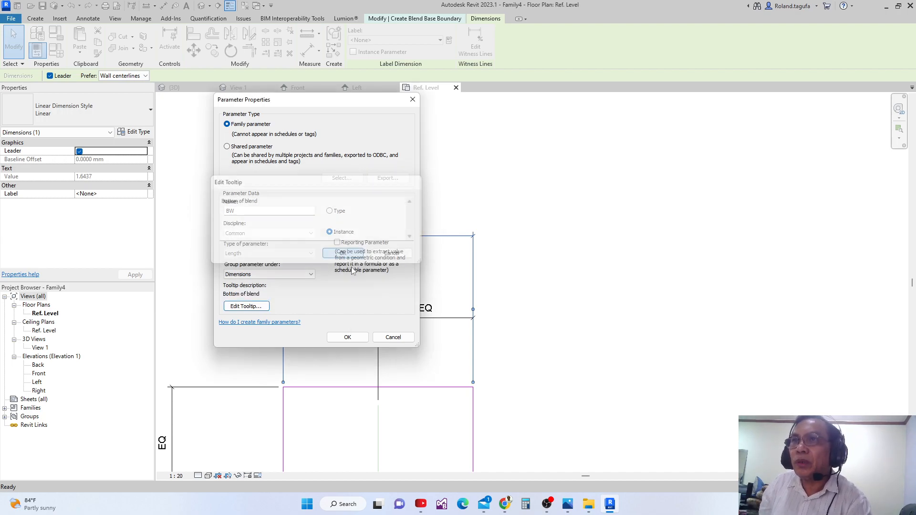
click(348, 337)
- Dimension the rectangle's overall height, placing the dimension outside the vertical equal-spaced one
scroll(351, 323, down, 4)
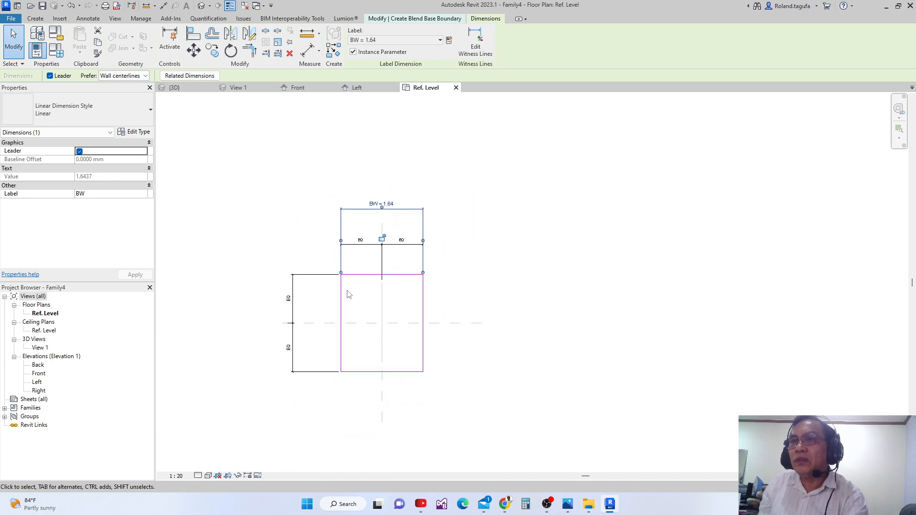
key(Escape)
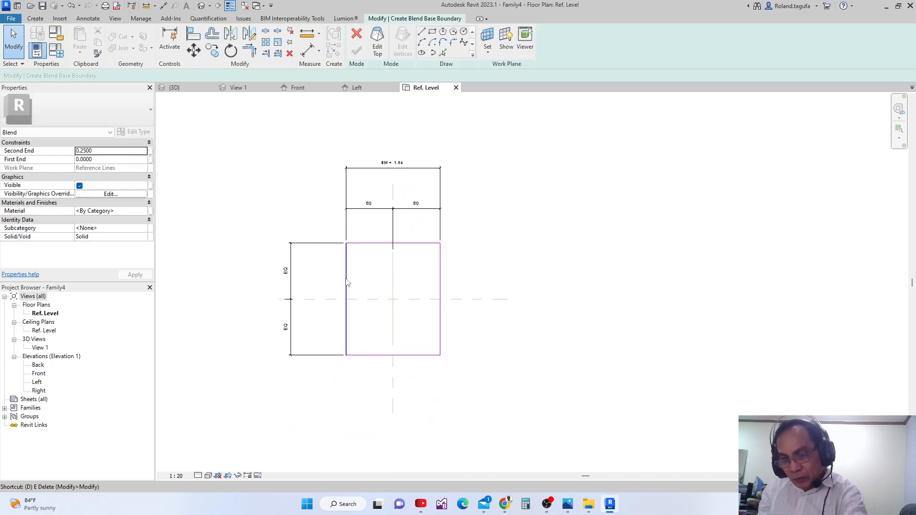
key(i)
click(357, 354)
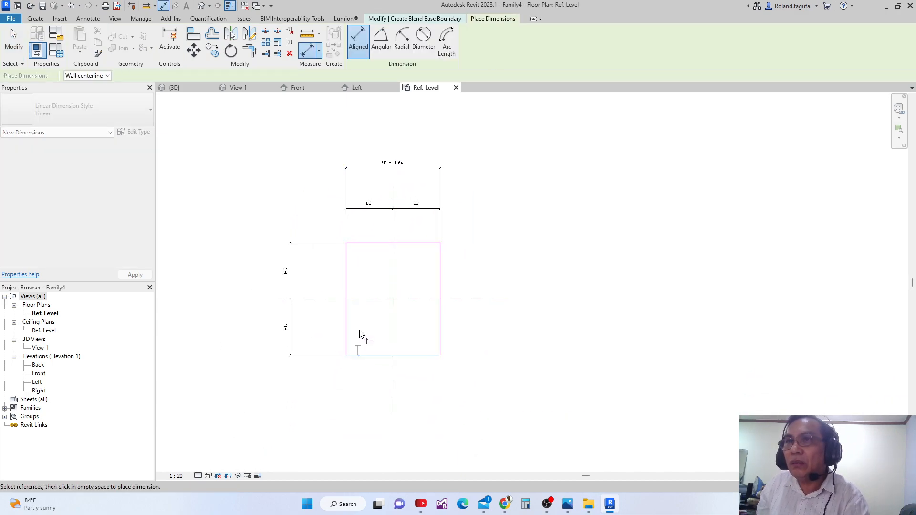
click(373, 243)
click(246, 242)
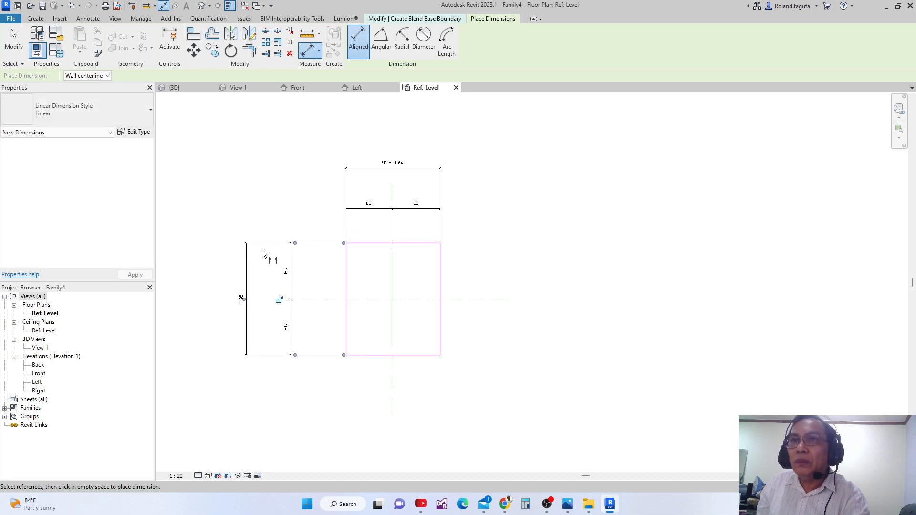
scroll(262, 249, up, 1)
key(Escape)
key(Escape)
- Label the overall height dimension with the existing BW parameter
click(239, 305)
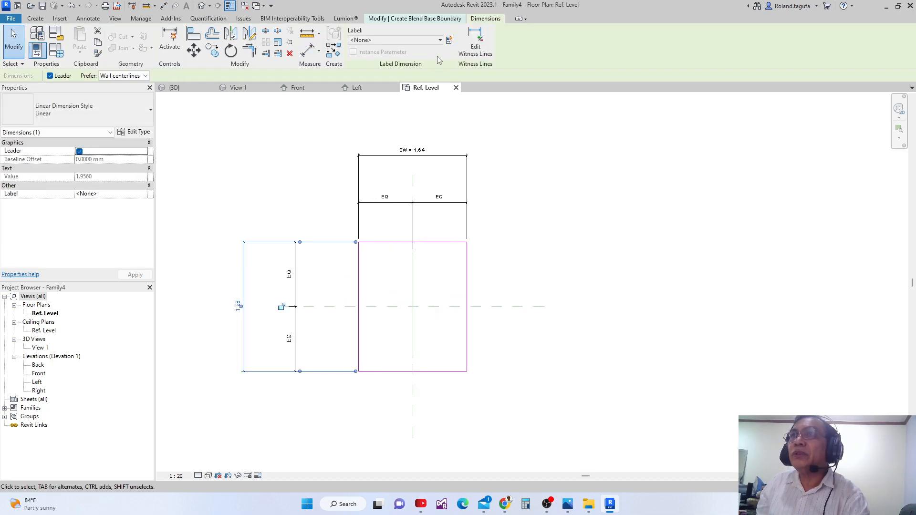
click(437, 41)
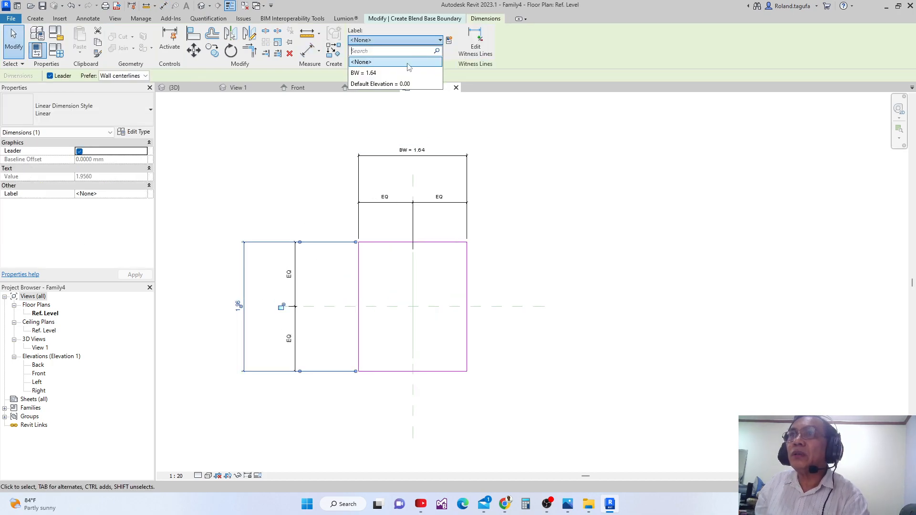
click(375, 75)
scroll(498, 234, up, 2)
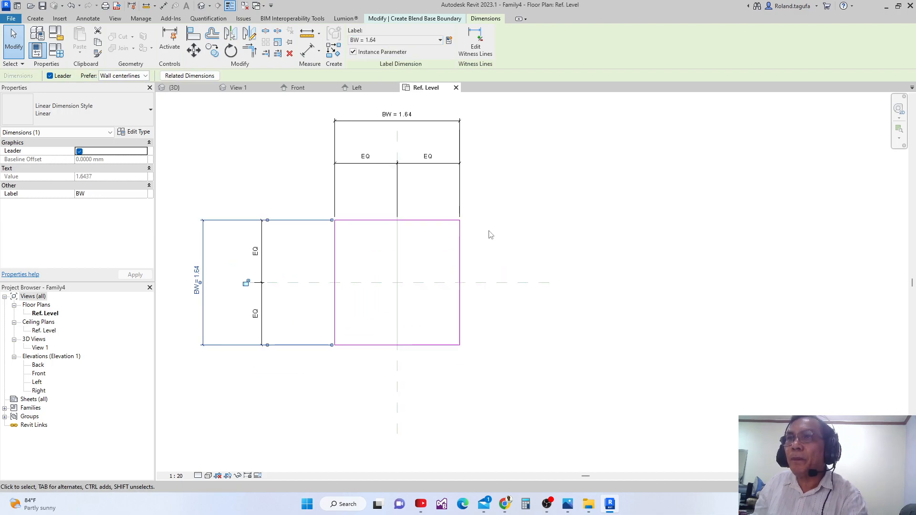
click(490, 248)
- Set the BW parameter to 5 m in the family types and apply it
scroll(494, 265, down, 3)
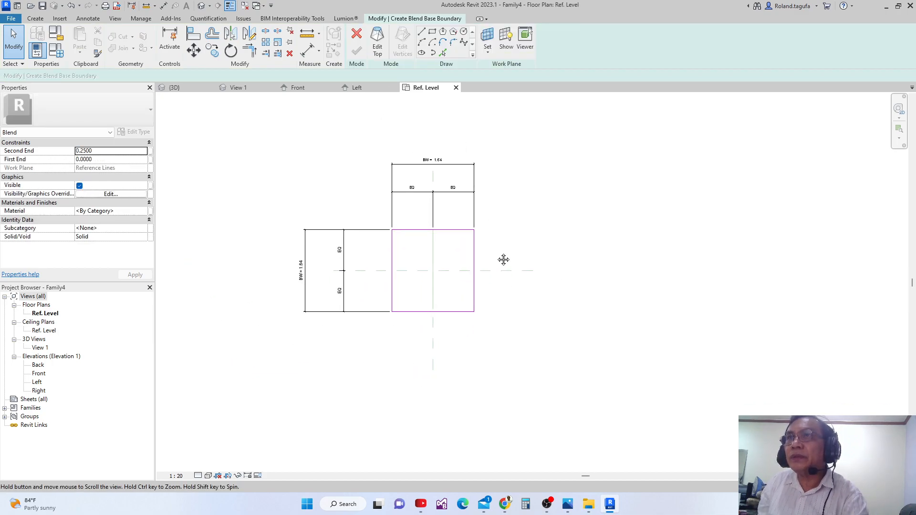
middle_drag(504, 259, 504, 247)
scroll(450, 256, up, 3)
middle_drag(411, 210, 399, 283)
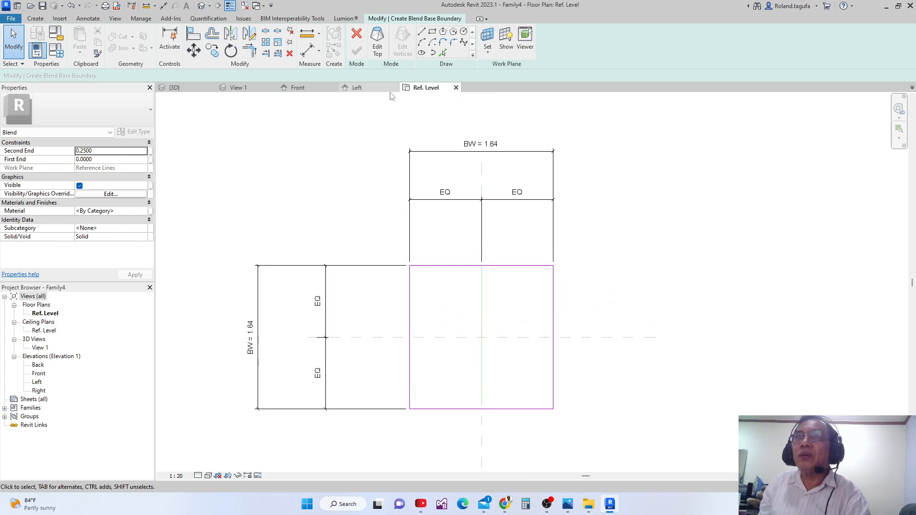
click(56, 50)
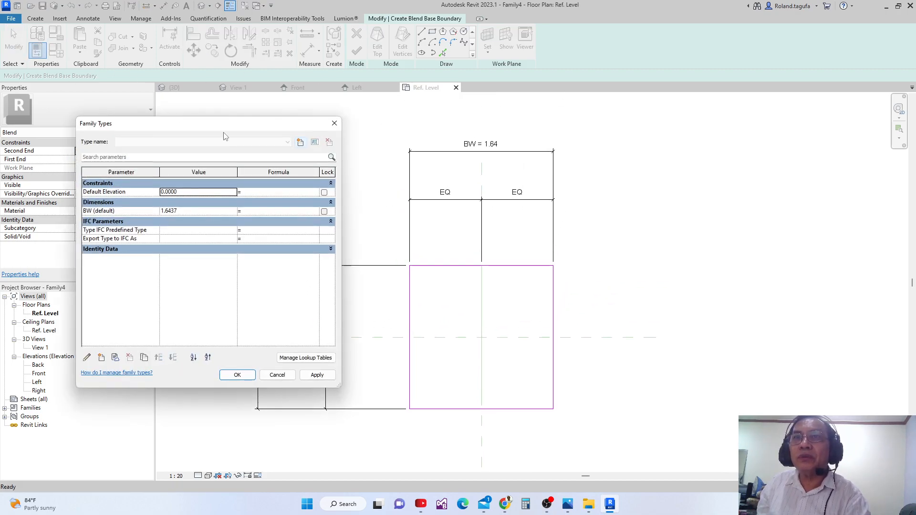
drag(225, 127, 188, 84)
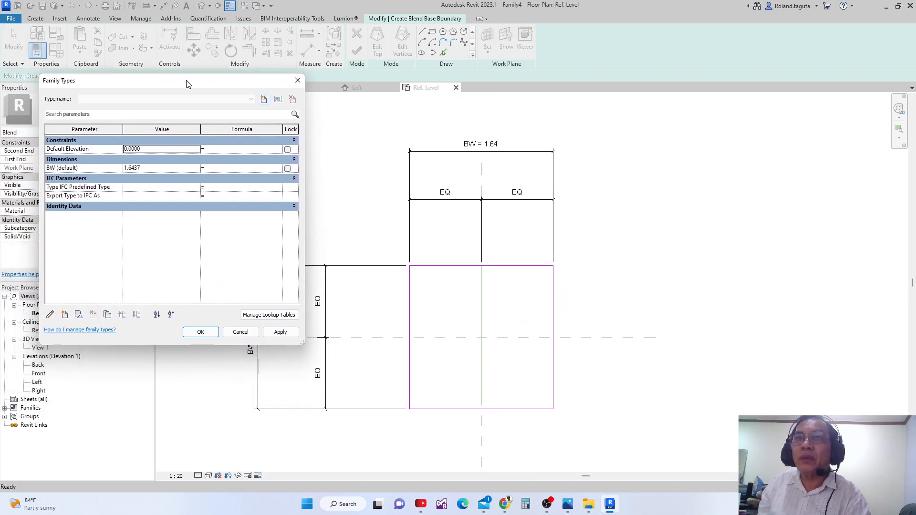
click(163, 167)
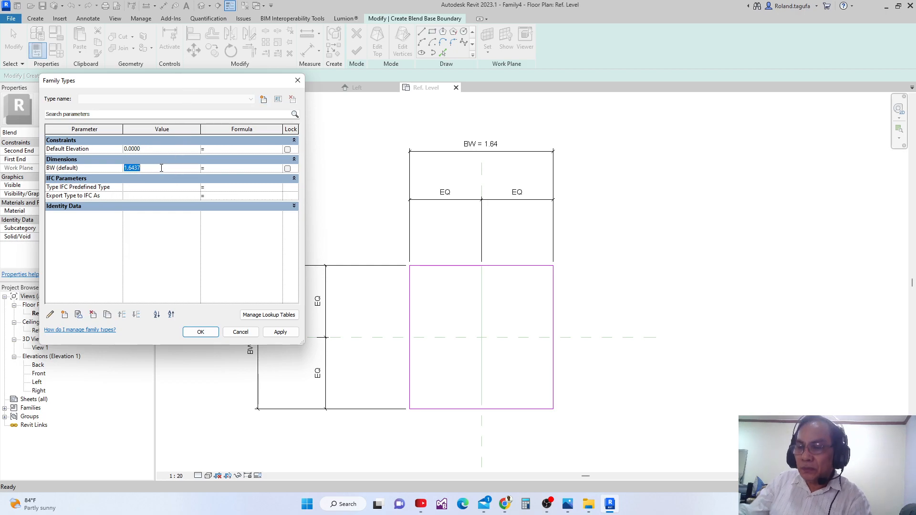
text(5)
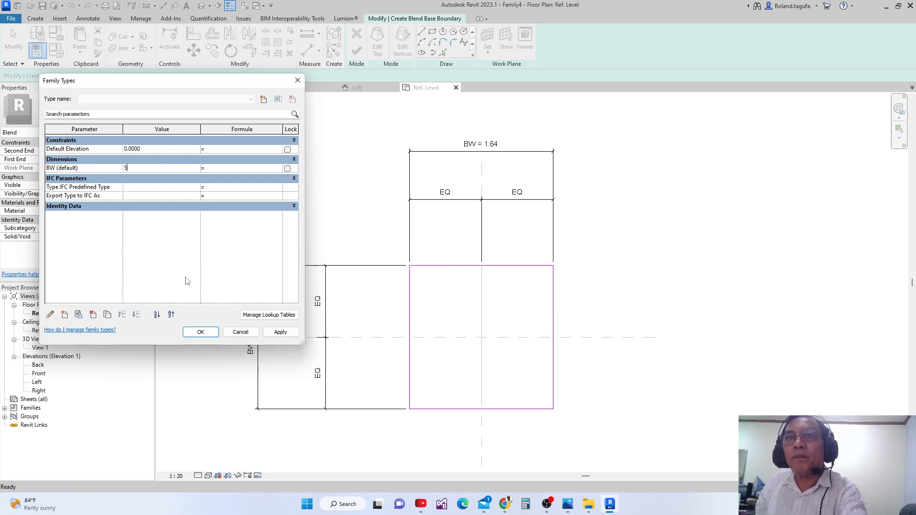
click(280, 332)
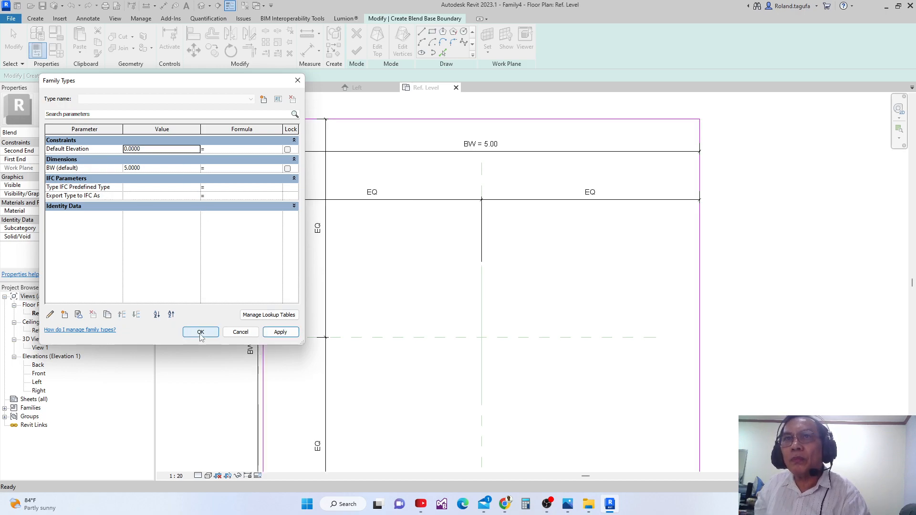
click(200, 332)
- Move the overall height and overall width BW dimensions clear of the enlarged rectangle
scroll(289, 325, down, 2)
scroll(348, 285, down, 2)
middle_drag(300, 329, 348, 343)
scroll(345, 293, up, 3)
scroll(343, 332, down, 1)
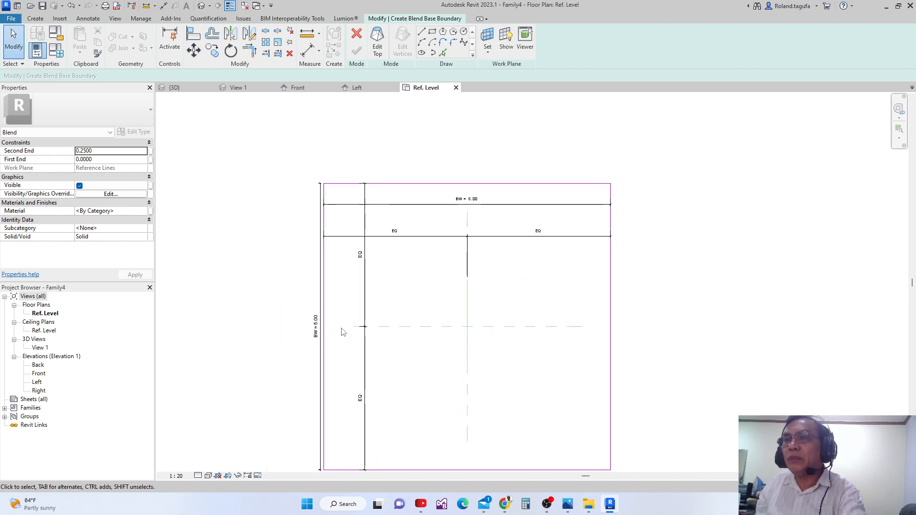
scroll(343, 332, down, 1)
click(323, 301)
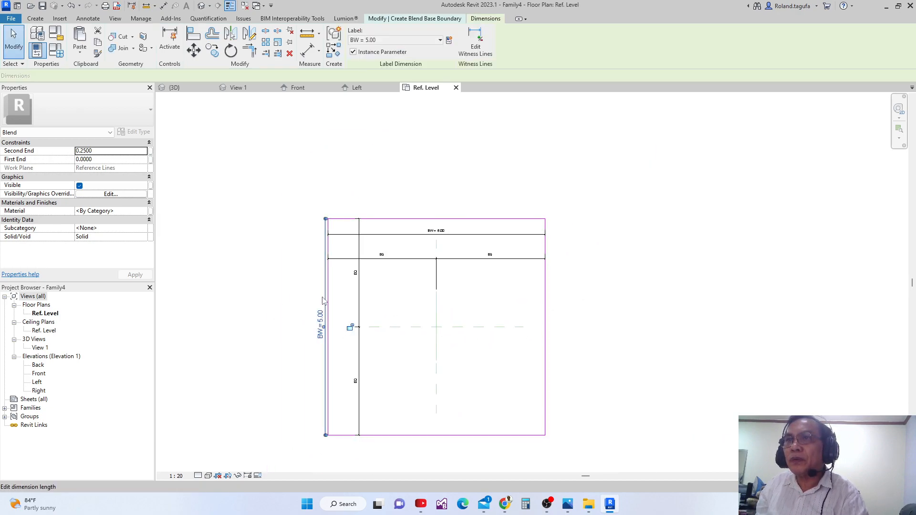
drag(323, 301, 234, 302)
scroll(408, 234, up, 1)
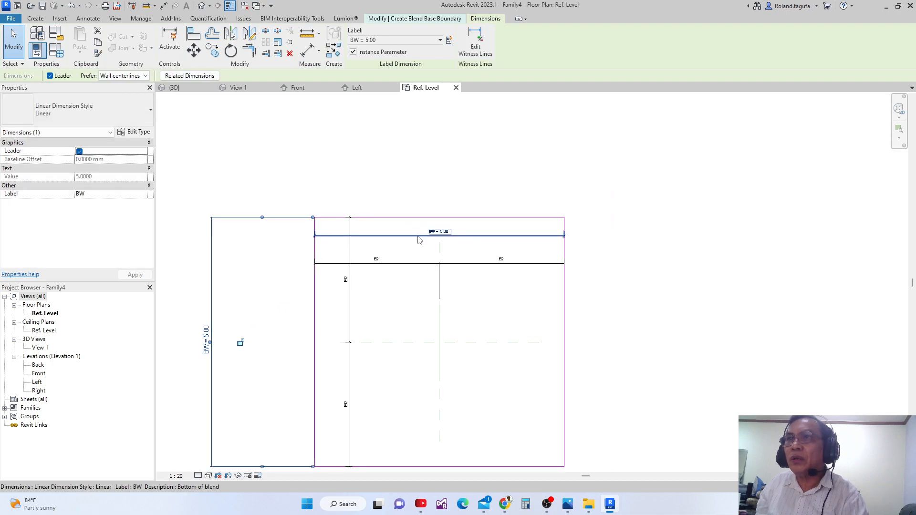
click(419, 236)
drag(419, 237, 423, 186)
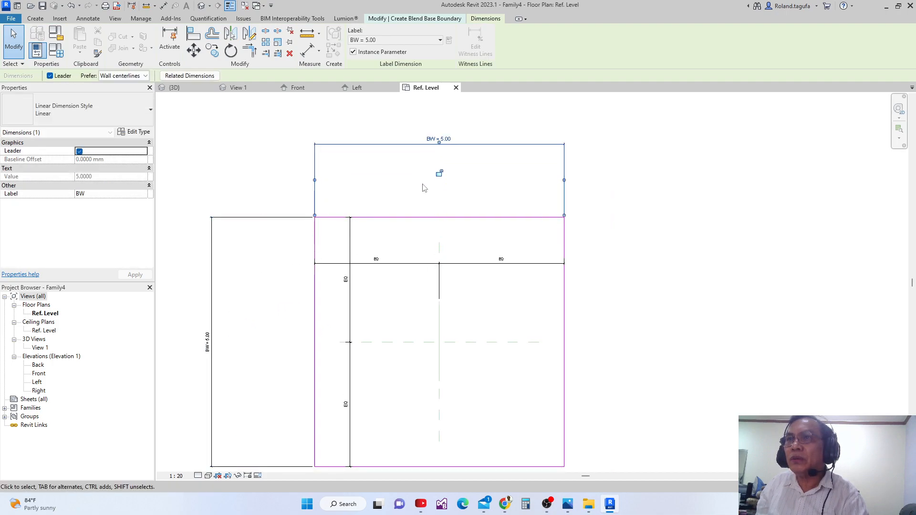
- Move both equal-spaced dimensions outside the rectangle, between its edges and the BW dimensions
click(408, 264)
drag(409, 264, 409, 164)
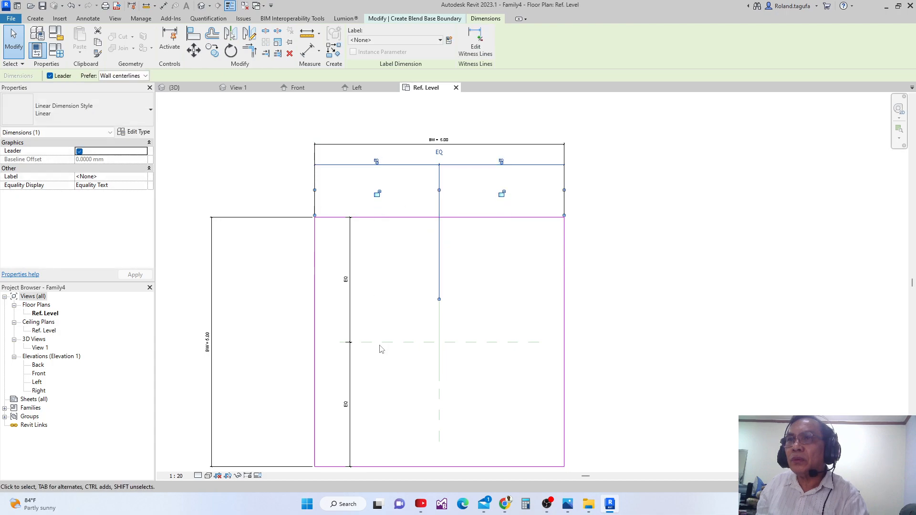
click(351, 317)
drag(349, 313, 245, 338)
scroll(317, 324, down, 3)
middle_drag(490, 343, 560, 350)
scroll(497, 334, up, 2)
click(556, 346)
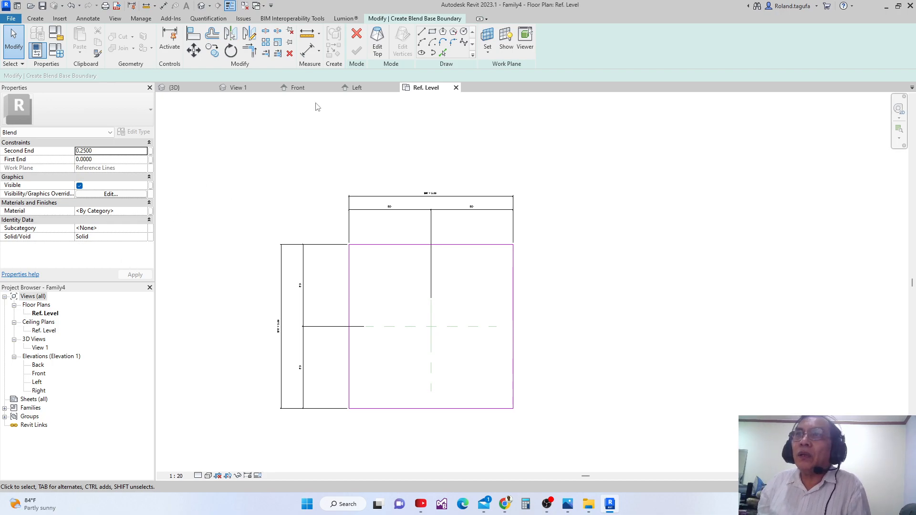
- Switch the blend to its top boundary and set the work plane by picking a plane of the central reference line
click(381, 51)
middle_drag(367, 184, 364, 165)
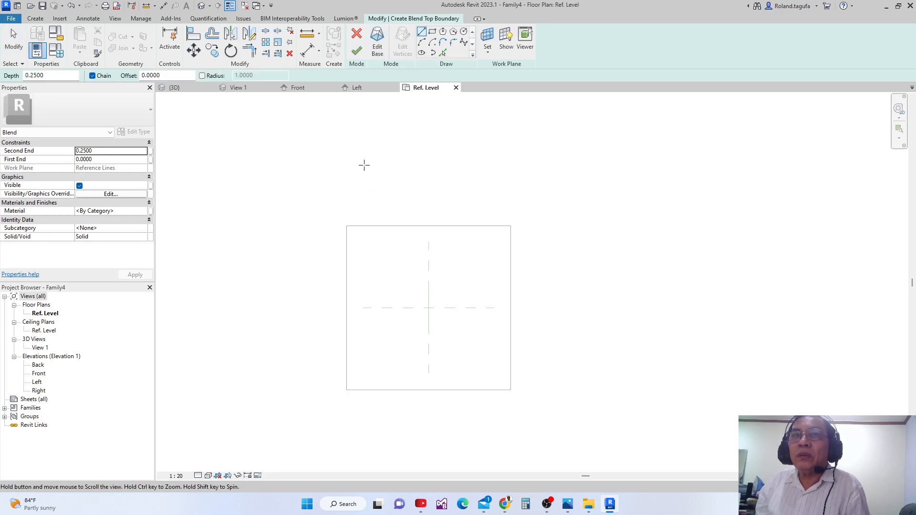
scroll(372, 186, down, 1)
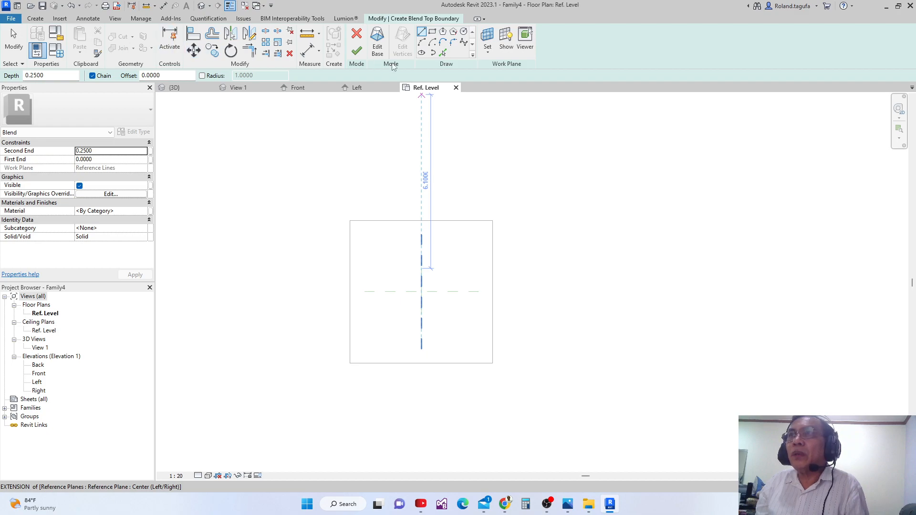
click(489, 37)
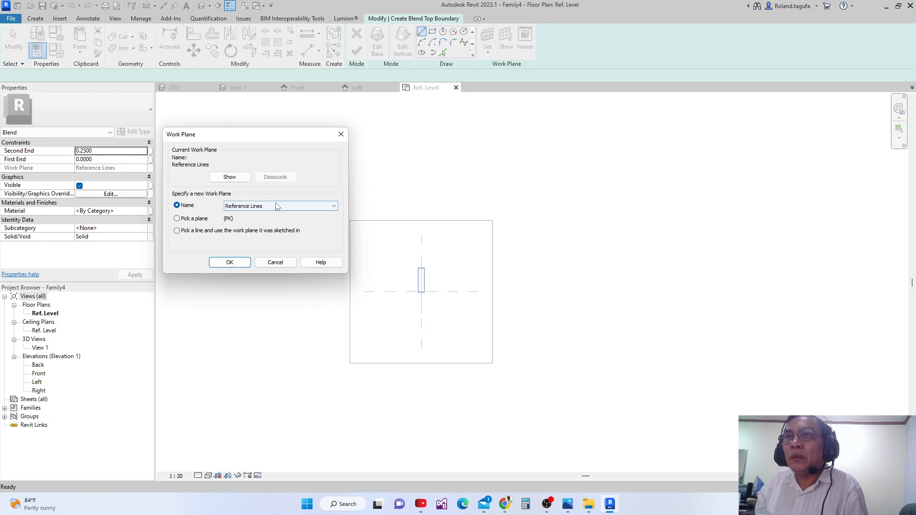
click(177, 218)
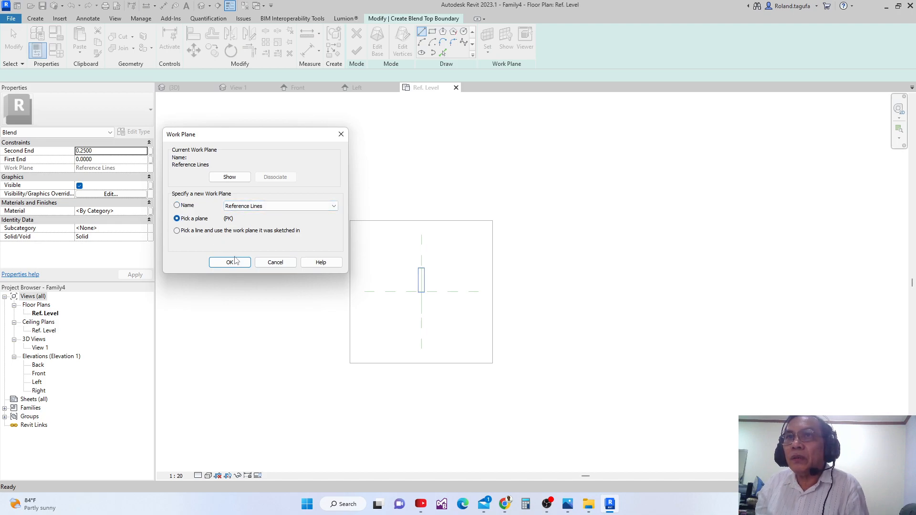
click(230, 262)
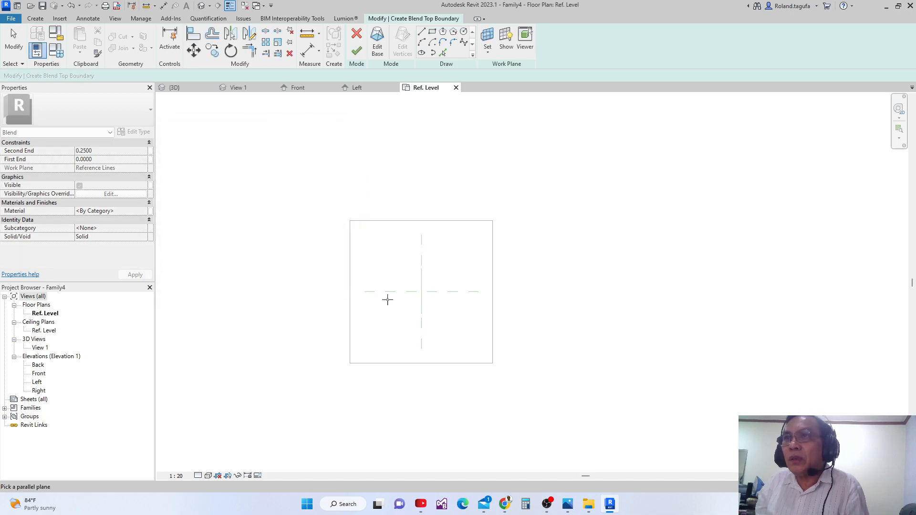
scroll(422, 306, up, 1)
click(421, 305)
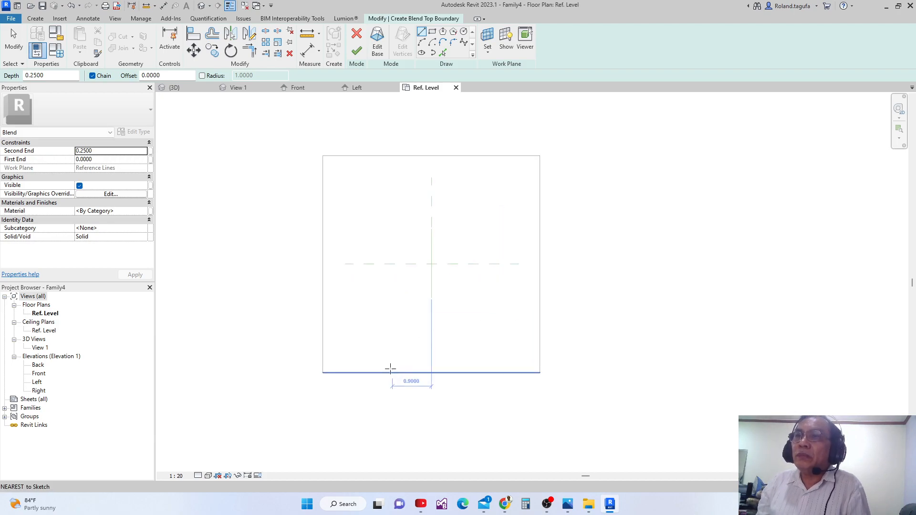
click(419, 297)
scroll(379, 296, down, 1)
key(Escape)
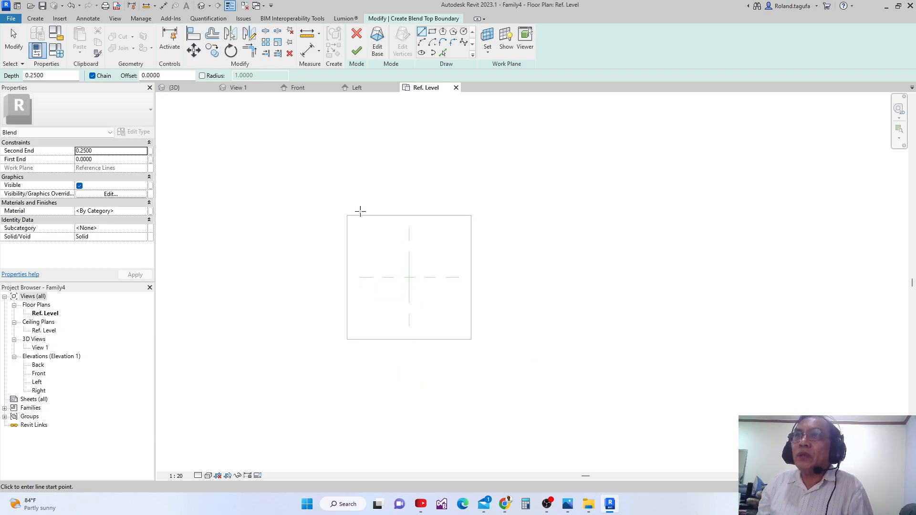
- Sketch a rectangular top boundary about 7.2 m wide and 6.5 m high surrounding the base square
click(432, 32)
click(321, 202)
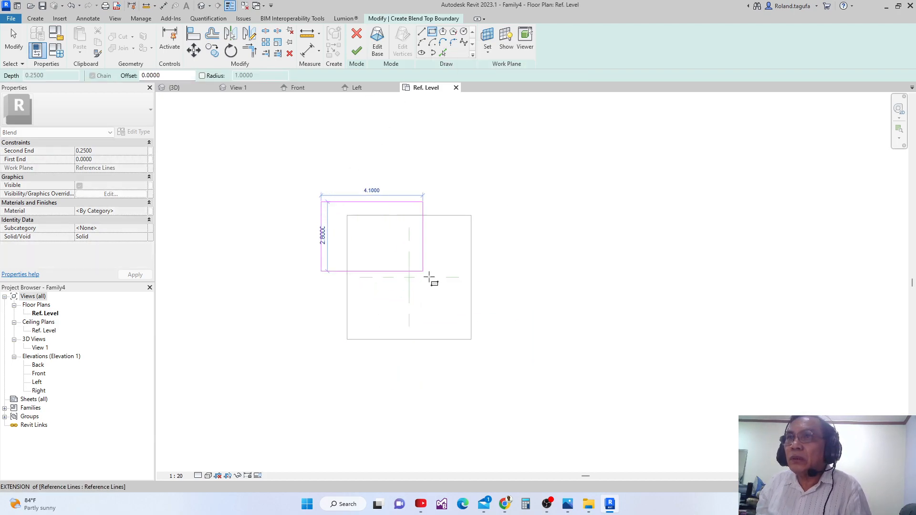
click(498, 363)
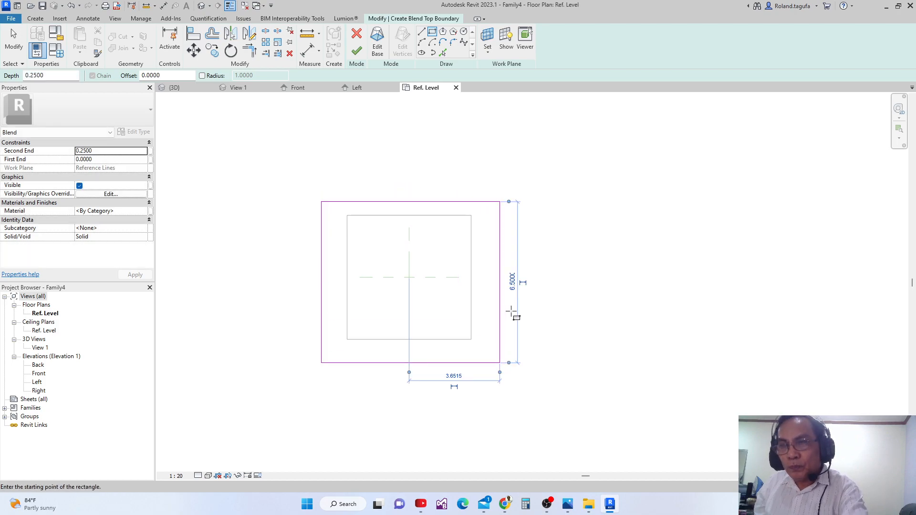
scroll(432, 292, up, 1)
key(Escape)
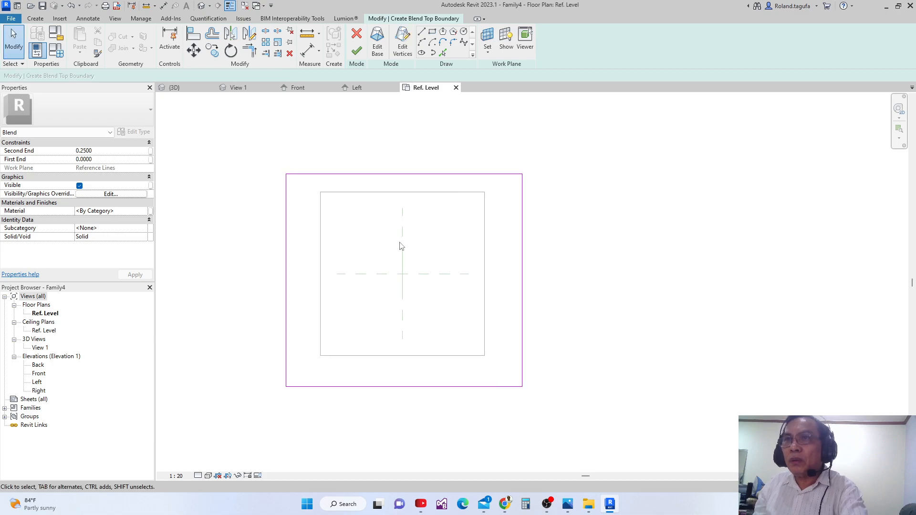
middle_drag(400, 242, 401, 277)
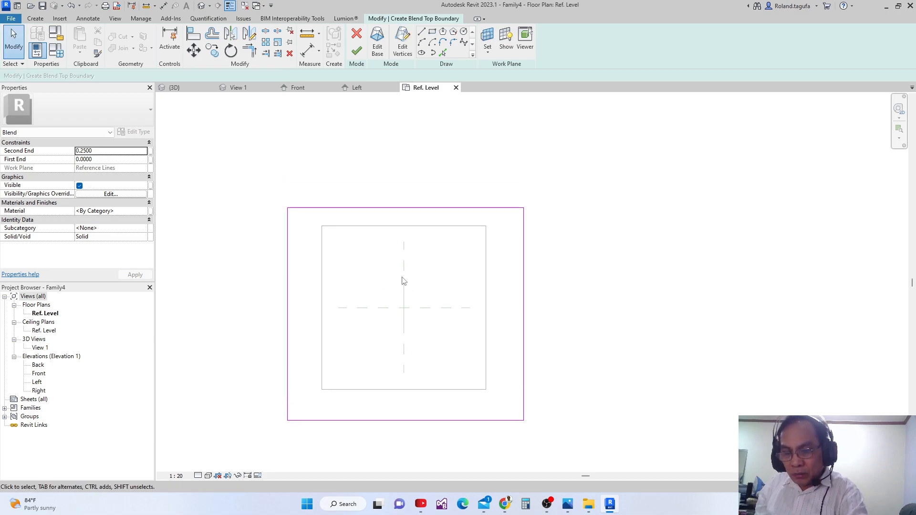
middle_drag(289, 283, 292, 293)
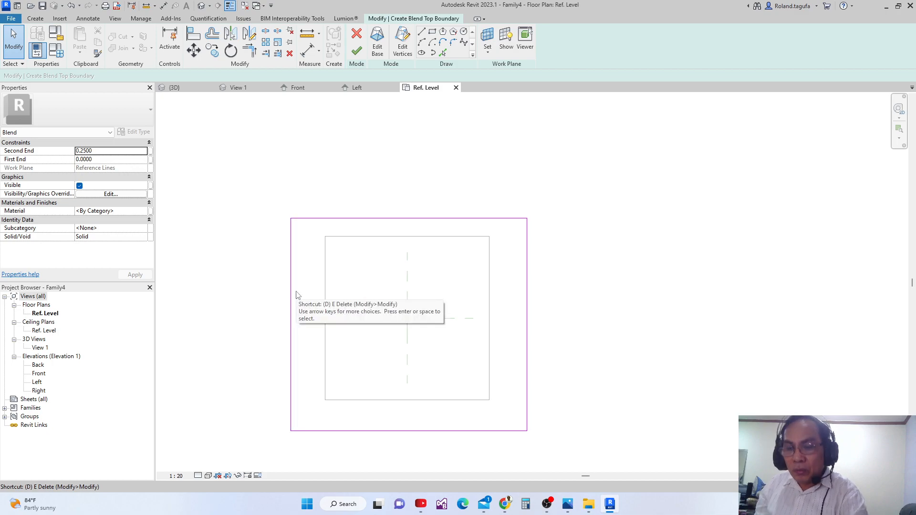
key(i)
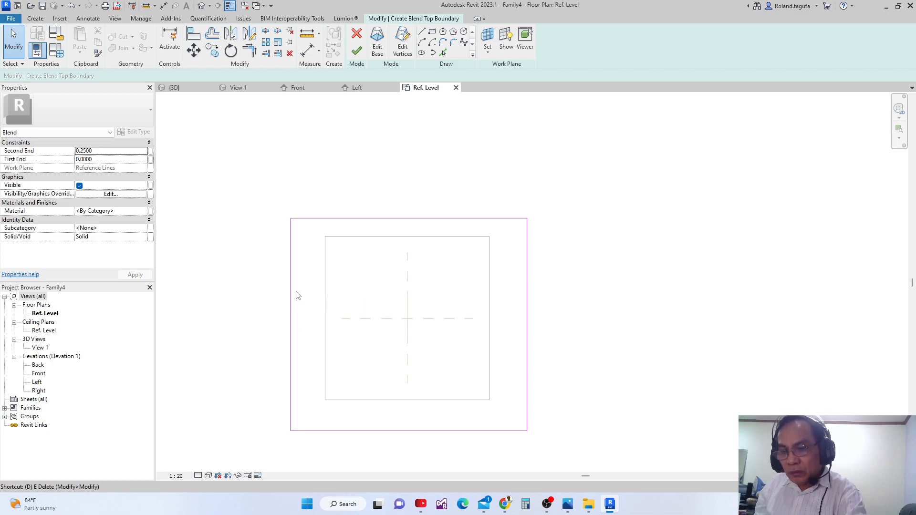
click(296, 288)
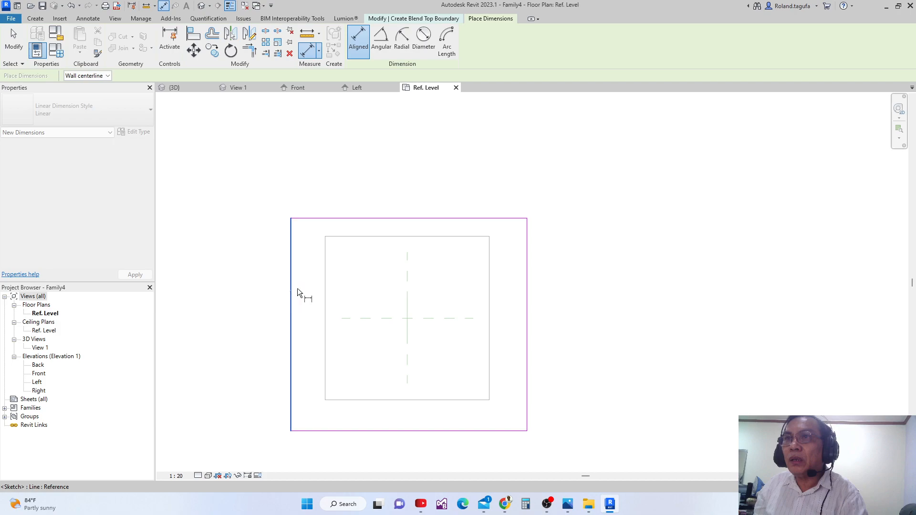
click(408, 282)
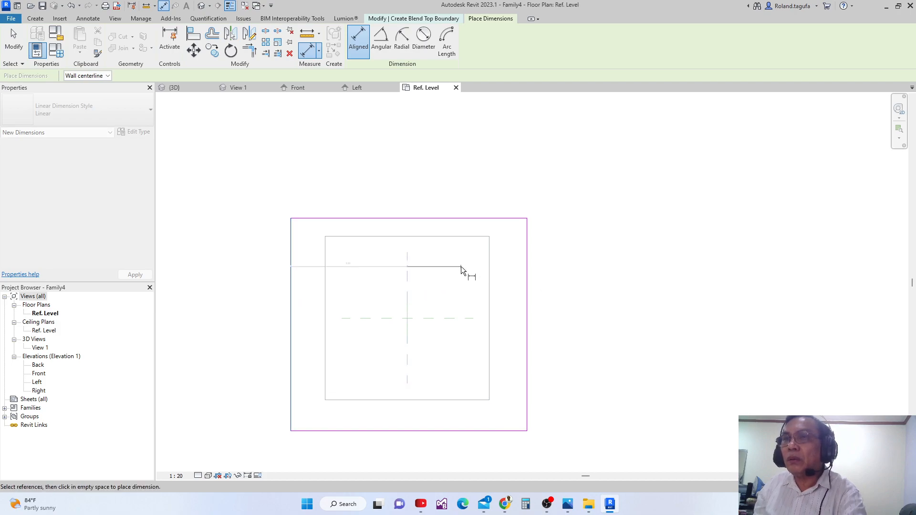
key(Escape)
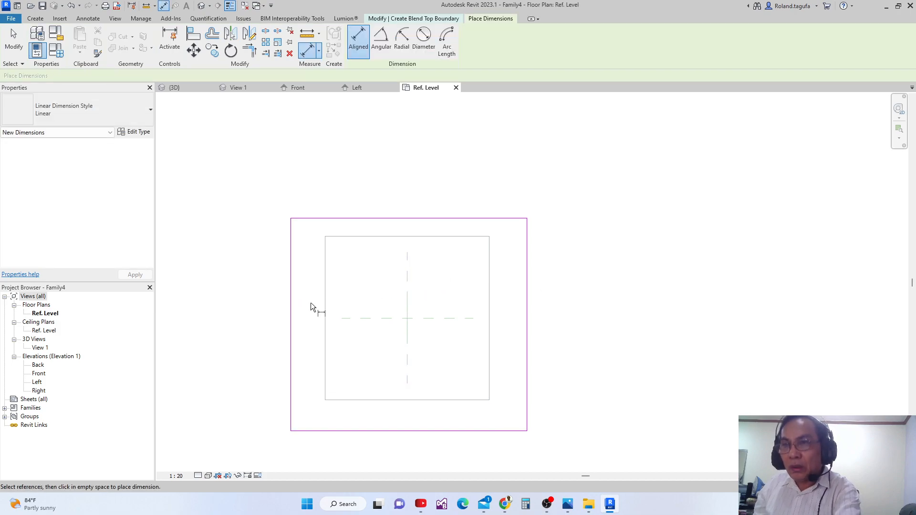
- Place a horizontal chain dimension from the rectangle's left edge through the vertical center to its right edge, above the rectangle
click(291, 304)
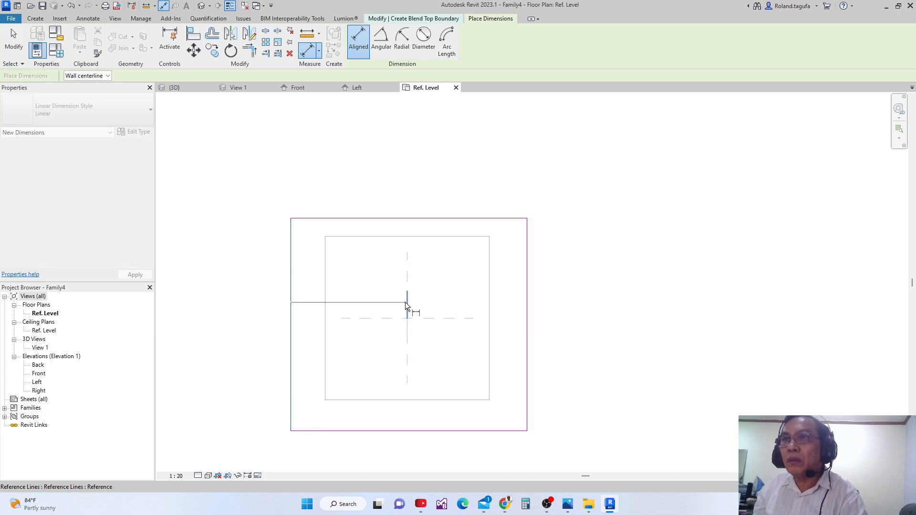
click(408, 334)
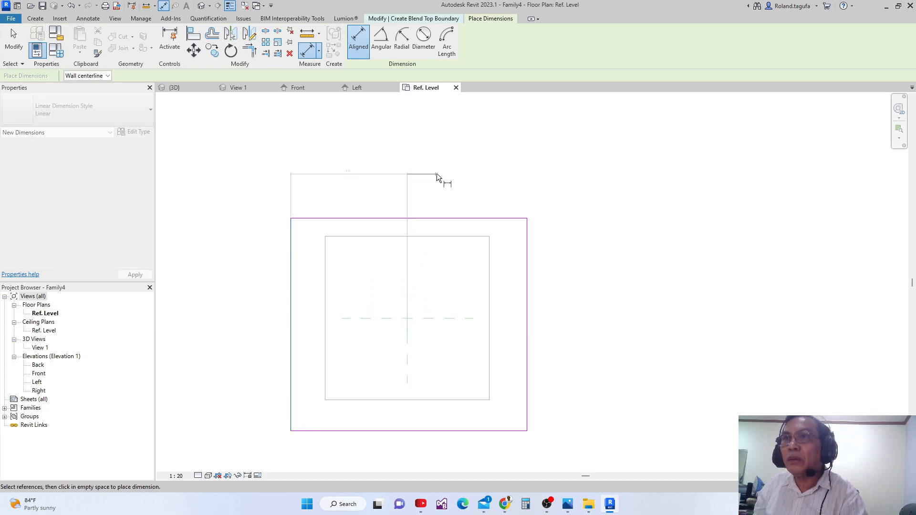
click(528, 273)
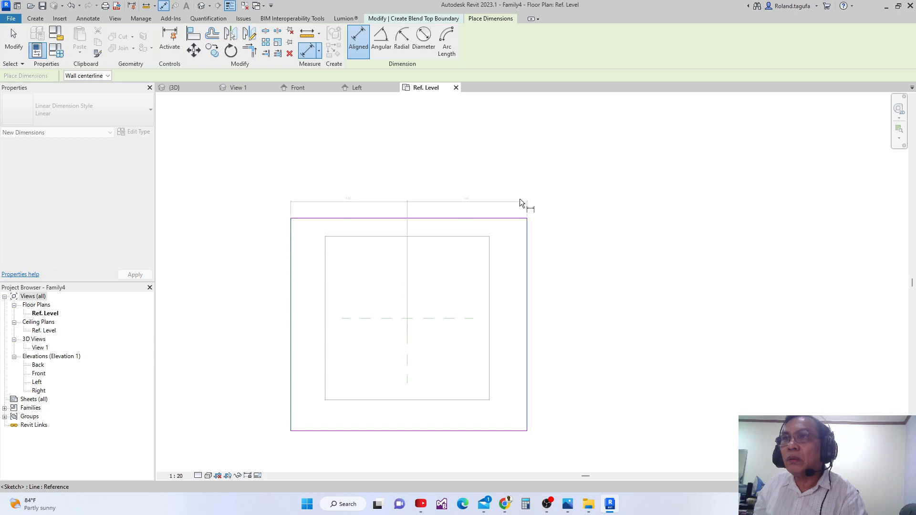
click(508, 176)
mouse_move(450, 255)
middle_down()
mouse_move(452, 228)
mouse_move(459, 259)
middle_up()
scroll(445, 227, down, 1)
scroll(435, 253, up, 1)
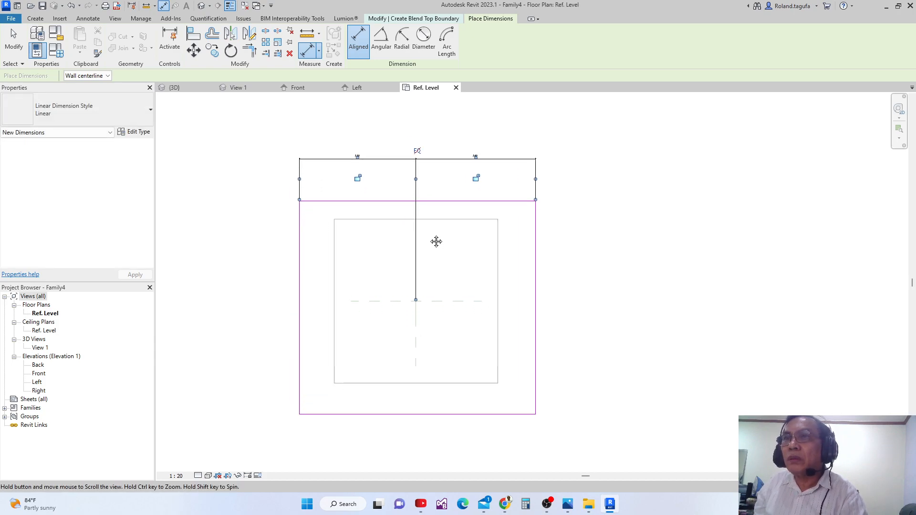
- Place a vertical chain dimension from the rectangle's upper edge through the horizontal center plane to its lower edge, outside its left side
click(340, 193)
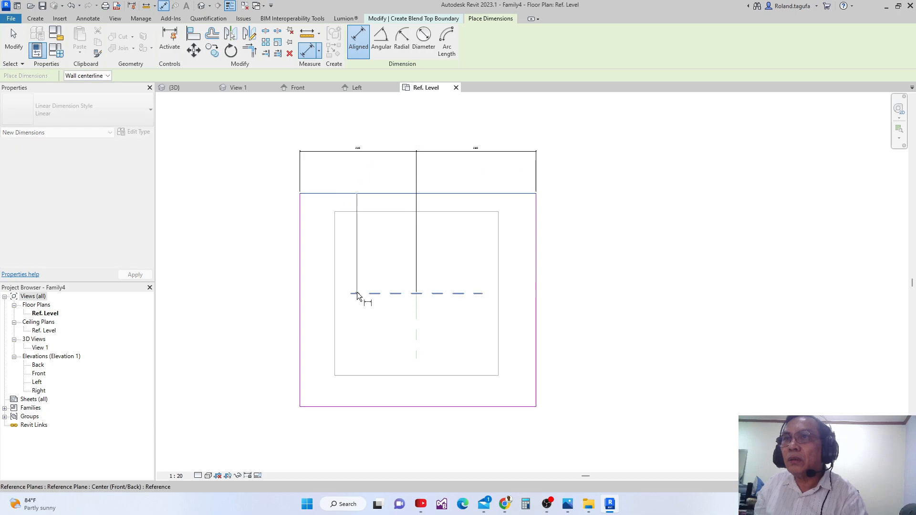
click(340, 408)
click(234, 390)
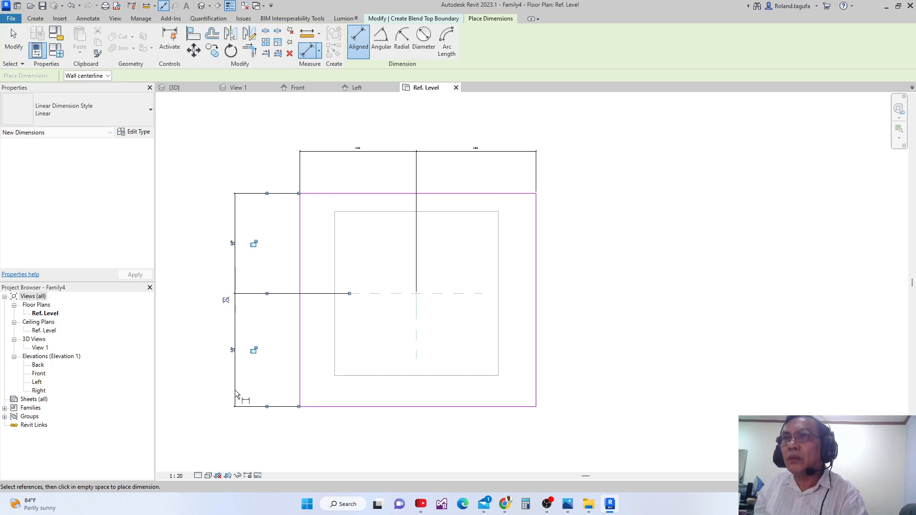
scroll(382, 223, up, 3)
middle_drag(381, 223, 383, 294)
key(Escape)
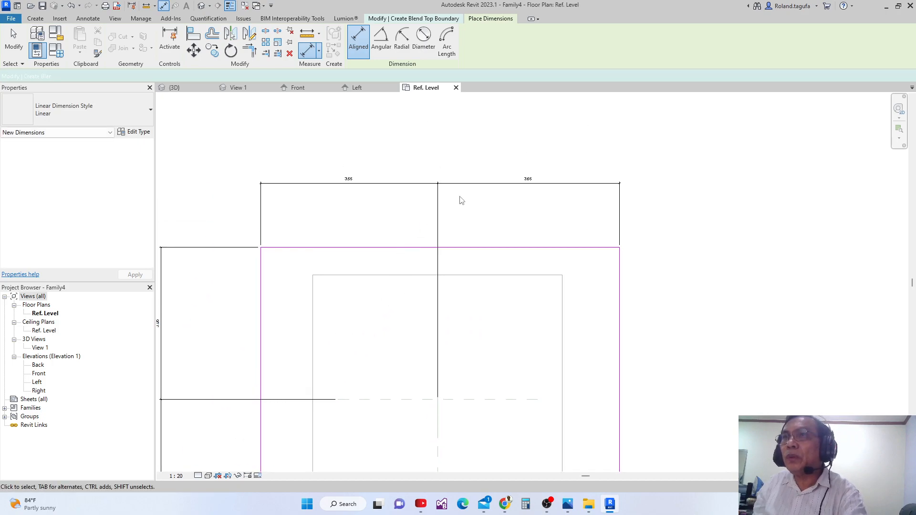
- Make the segments of both the horizontal and the vertical chain dimension equal to center the top rectangle
click(466, 185)
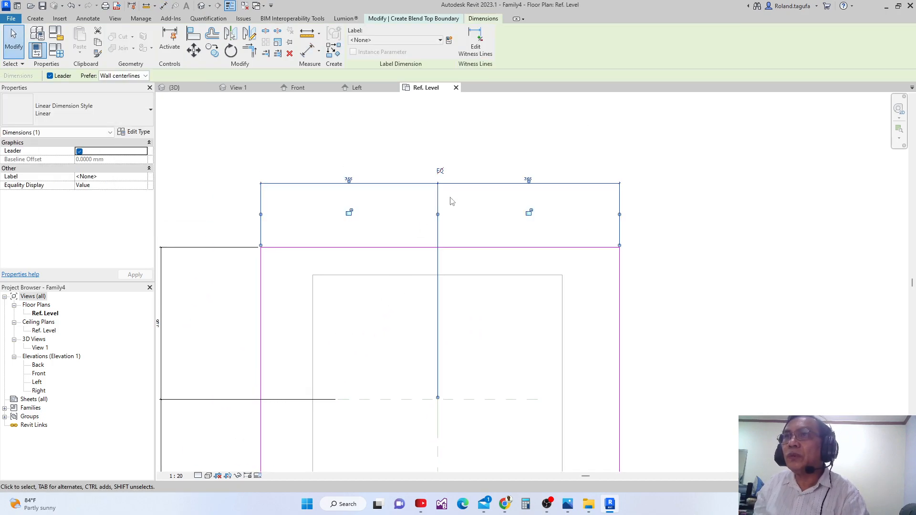
click(440, 171)
scroll(475, 212, down, 2)
middle_drag(390, 293, 413, 209)
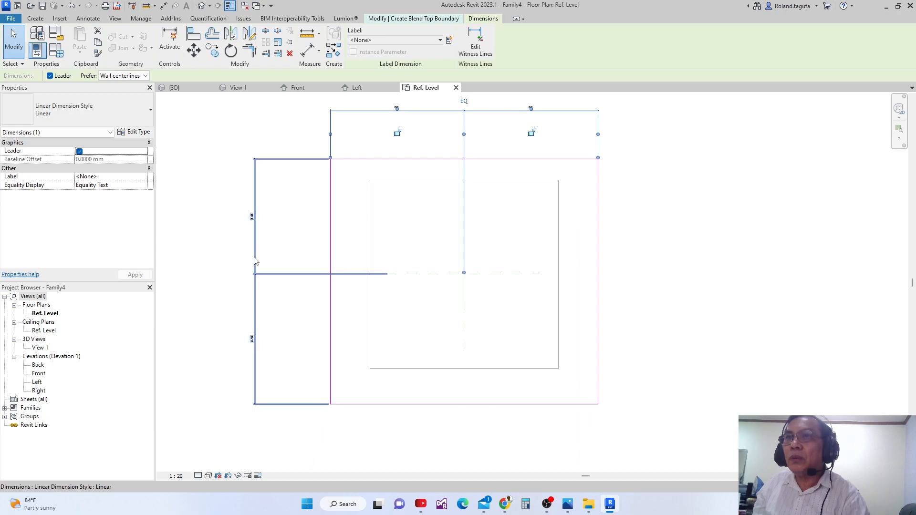
click(276, 275)
click(251, 284)
scroll(334, 274, down, 1)
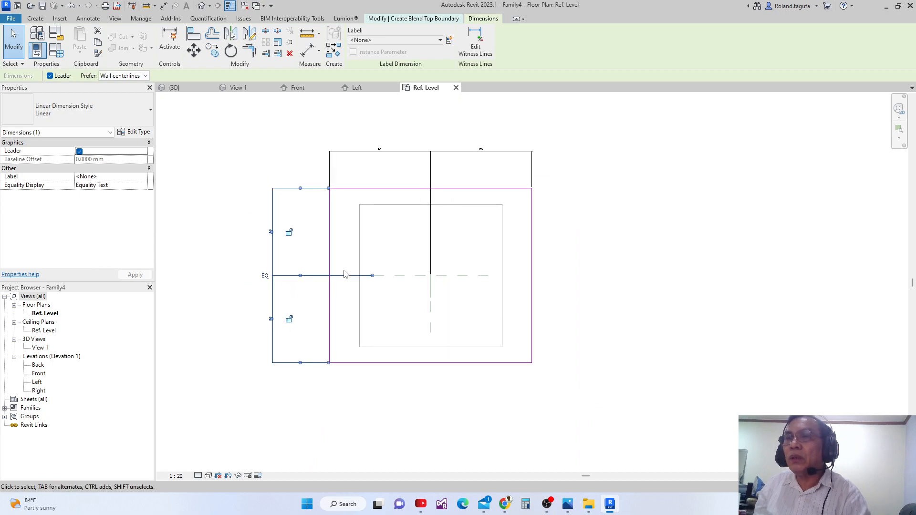
middle_drag(343, 272, 347, 291)
key(Escape)
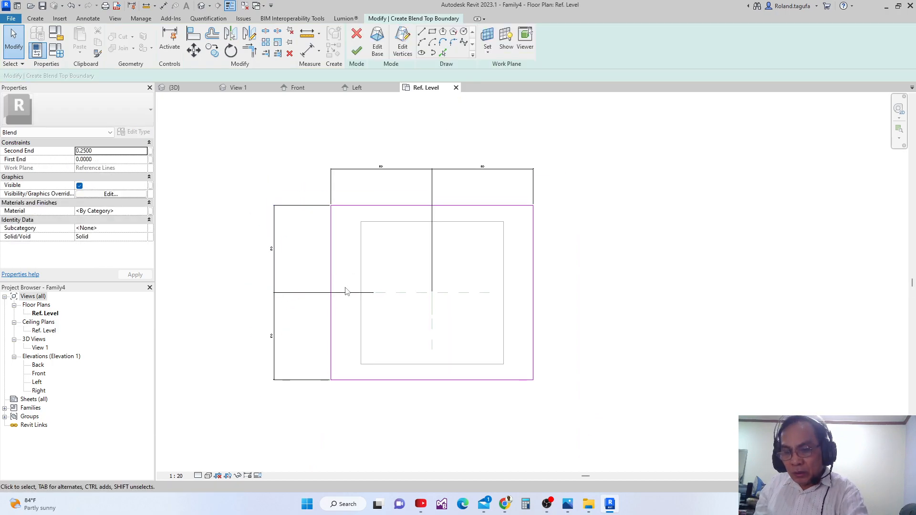
- Add an aligned dimension for the rectangle's overall width, above the equal-spaced dimension
key(d)
key(i)
click(330, 256)
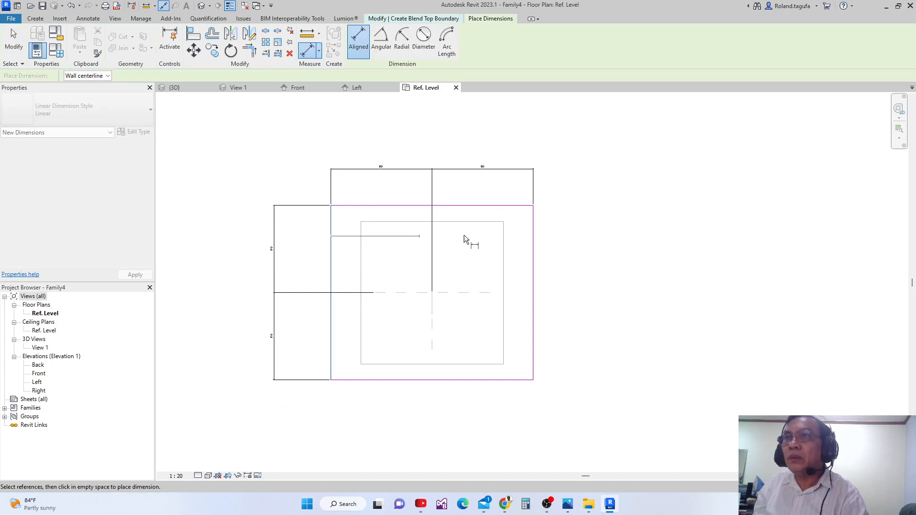
click(517, 138)
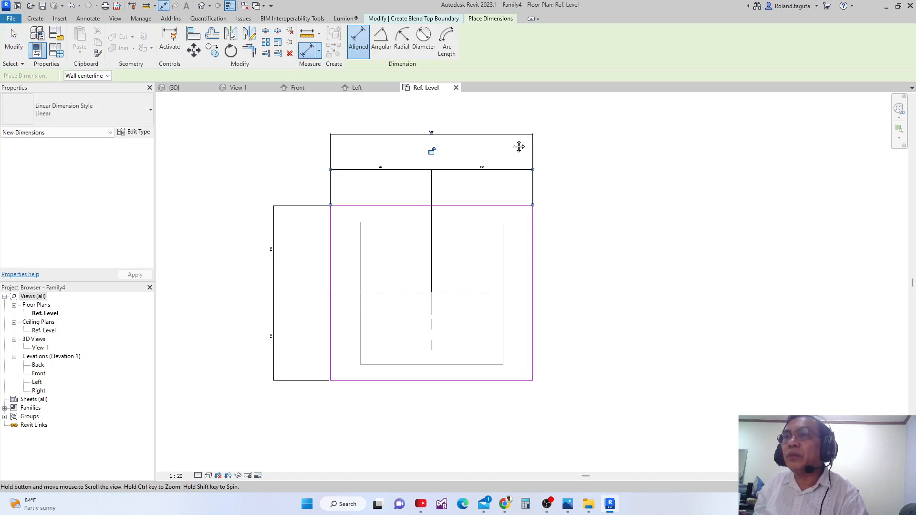
middle_drag(507, 134, 509, 179)
key(Escape)
key(Escape)
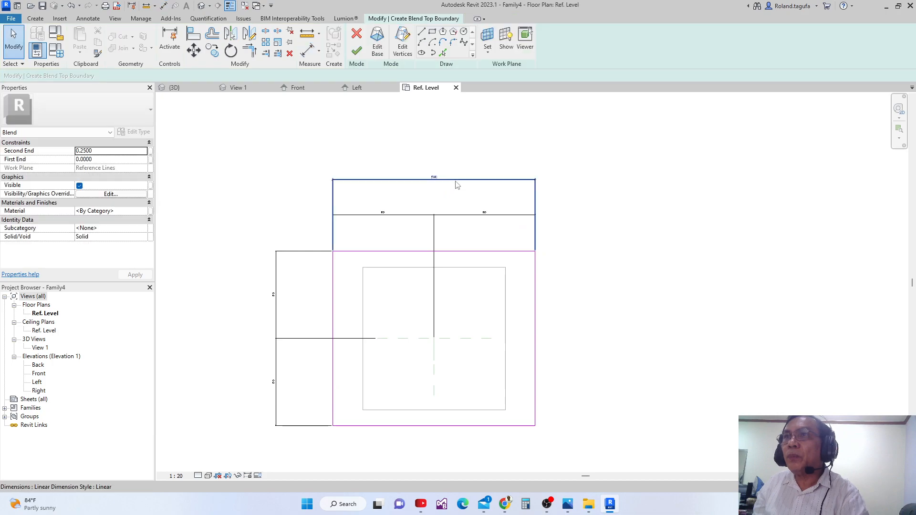
- Label the rectangle's overall width dimension with a new instance parameter TW and give it the tooltip "Top of Blend"
click(434, 180)
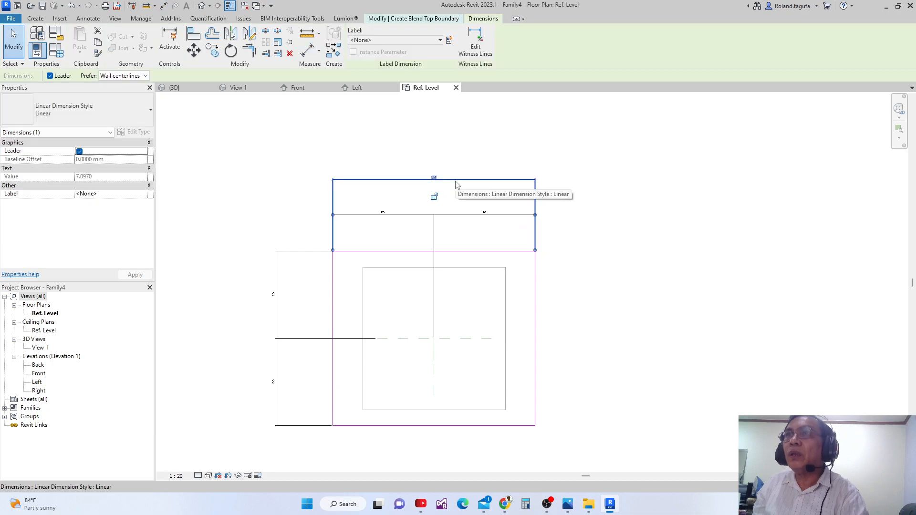
click(449, 40)
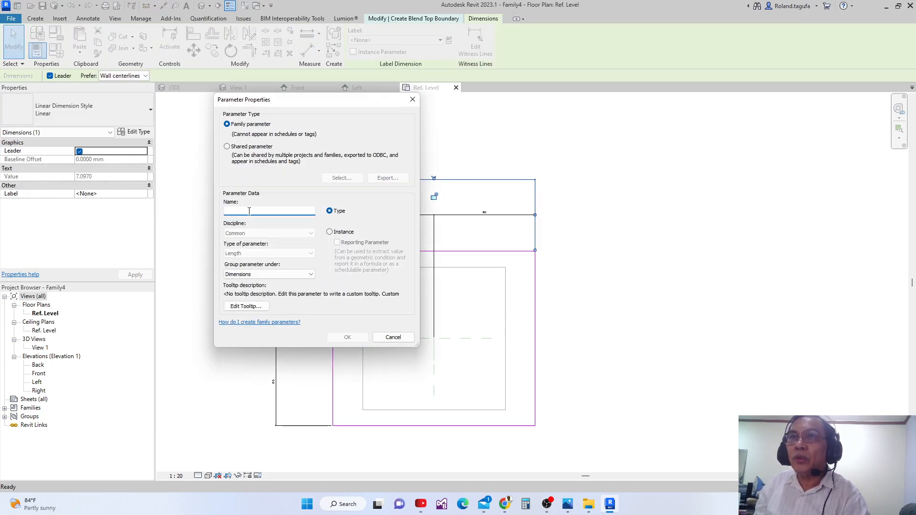
text(To)
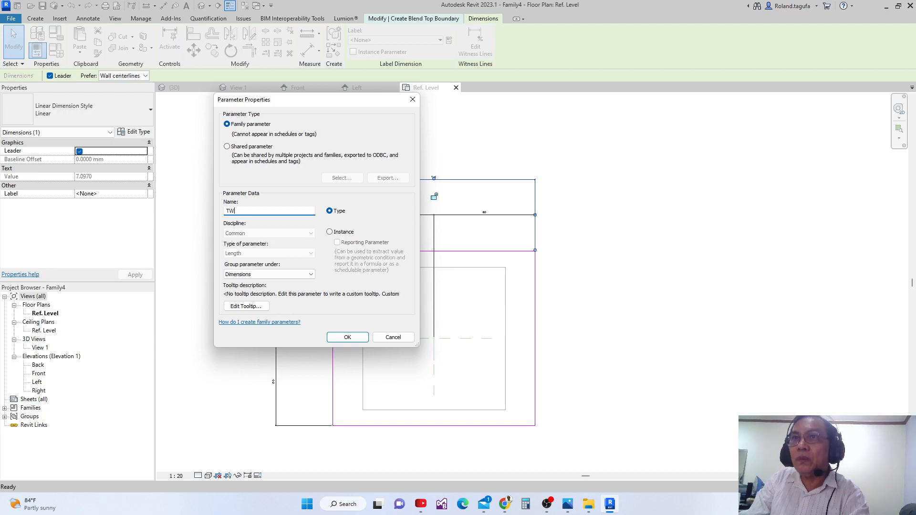
click(329, 232)
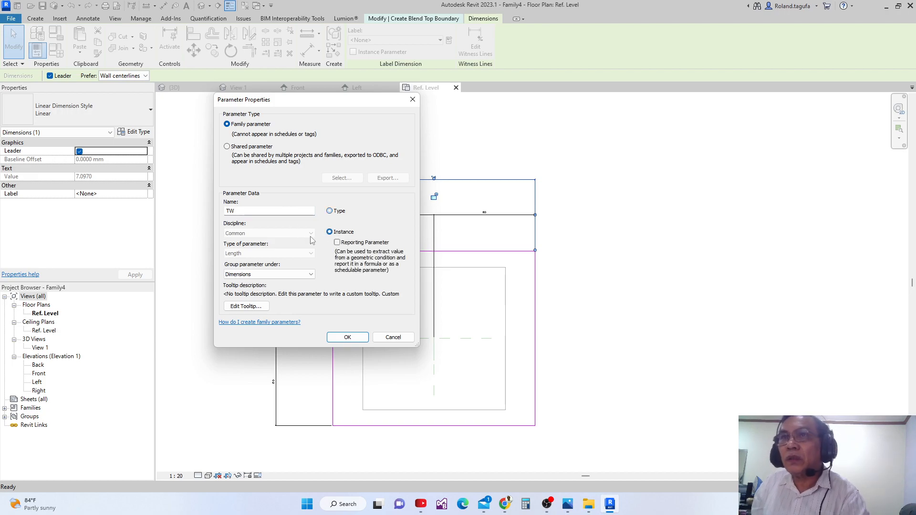
click(254, 308)
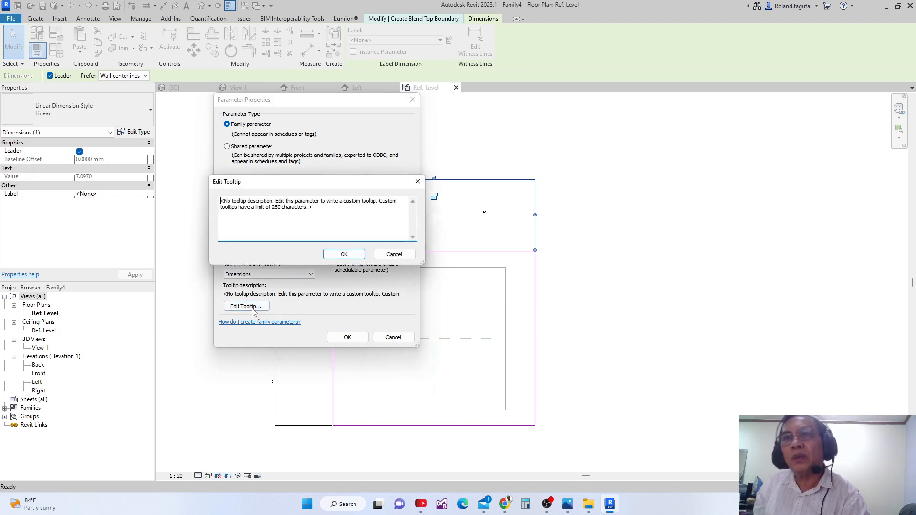
key(ctrl+a)
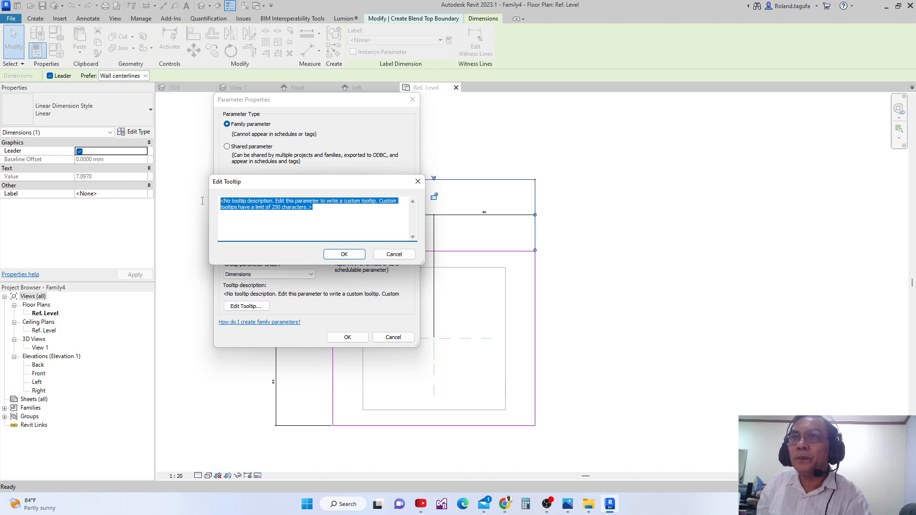
text(Top of Blend)
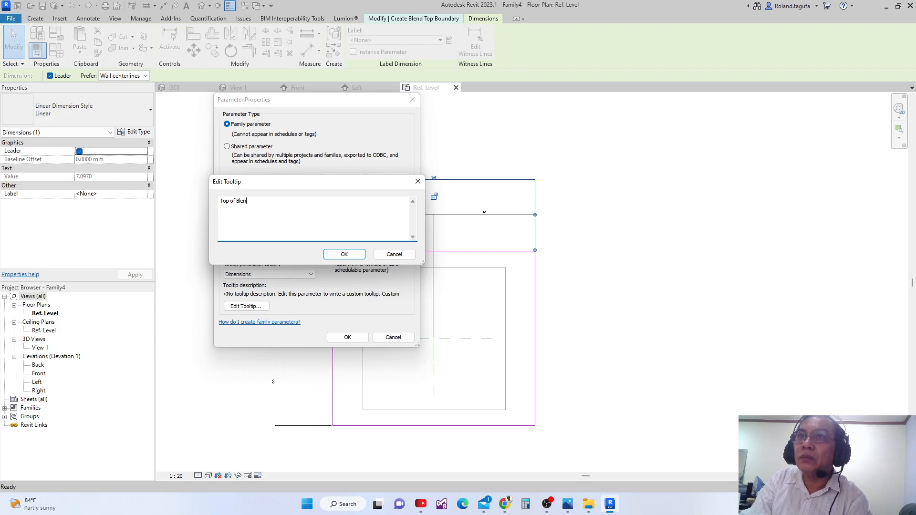
click(344, 254)
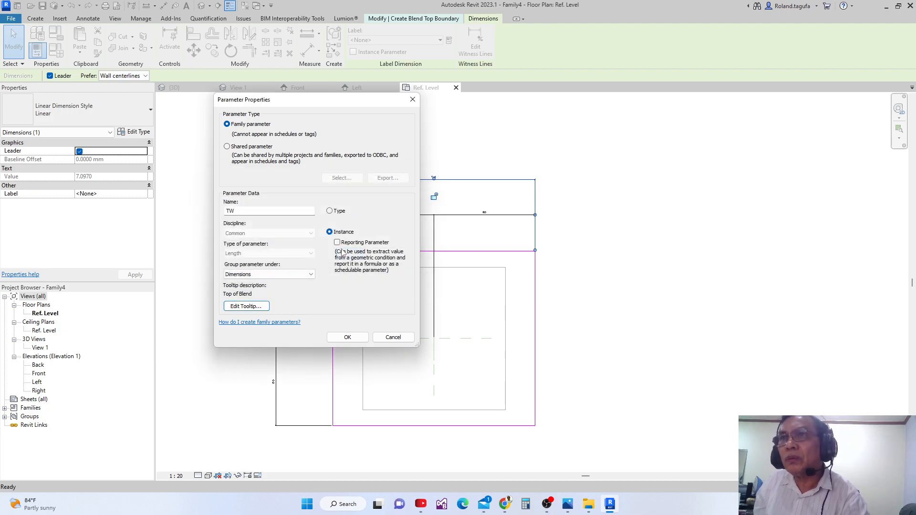
click(338, 341)
- Add an aligned dimension between the top rectangle's upper and lower edges, outside the vertical equal-spaced dimension
middle_drag(252, 351, 269, 310)
middle_drag(347, 300, 349, 309)
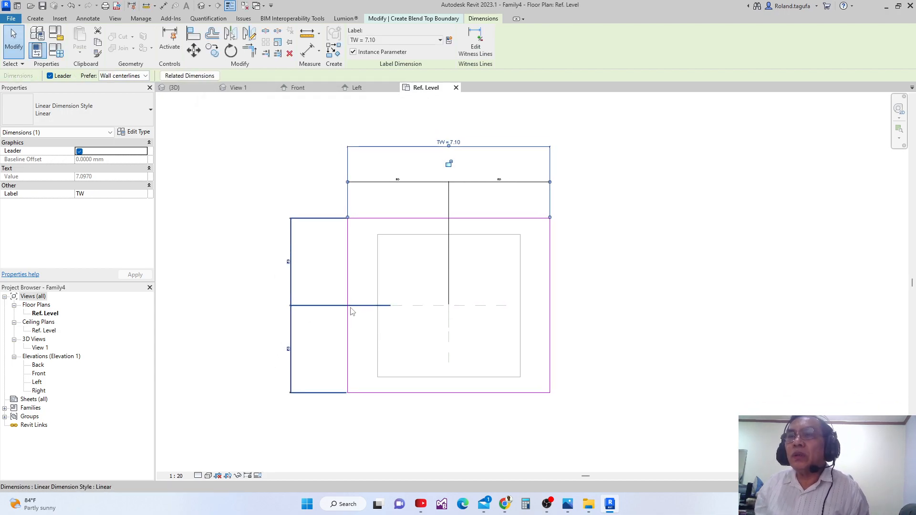
scroll(349, 310, up, 2)
scroll(349, 310, down, 2)
key(d)
key(i)
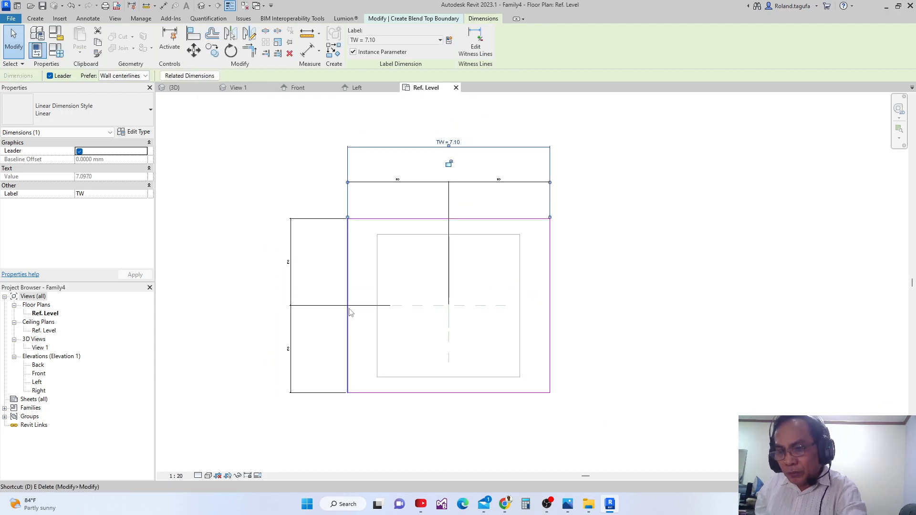
click(405, 392)
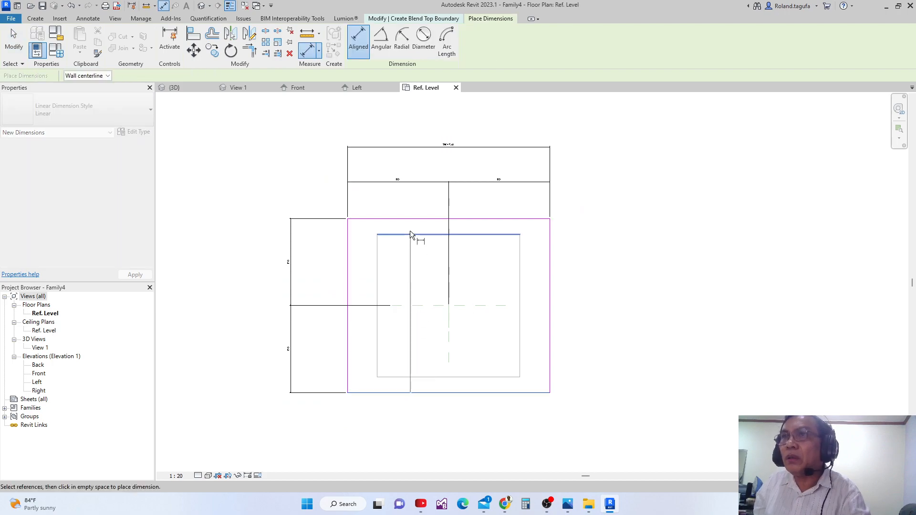
click(260, 234)
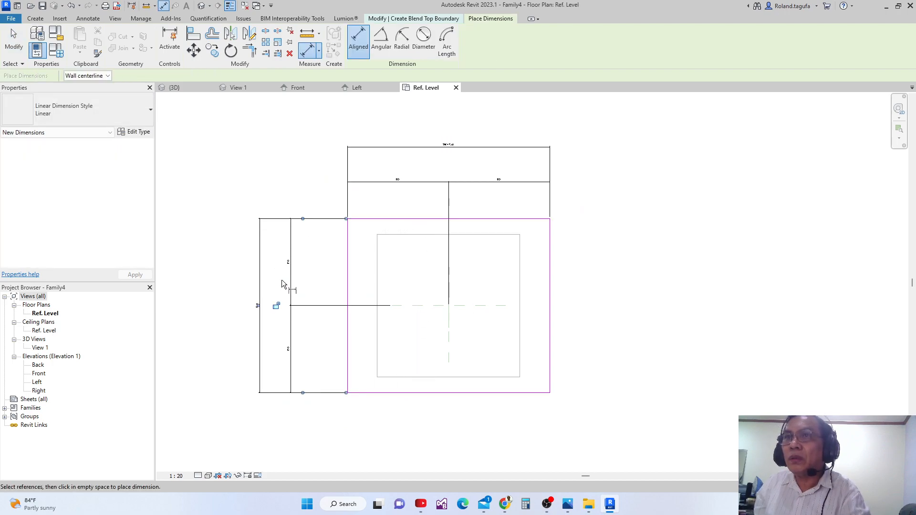
scroll(282, 281, up, 2)
key(Escape)
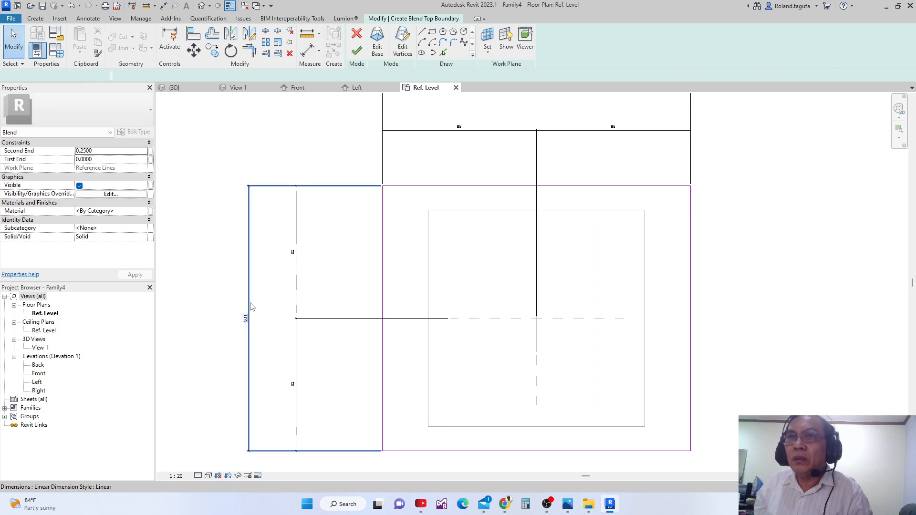
- Label the rectangle's overall vertical dimension with the existing TW parameter
click(250, 310)
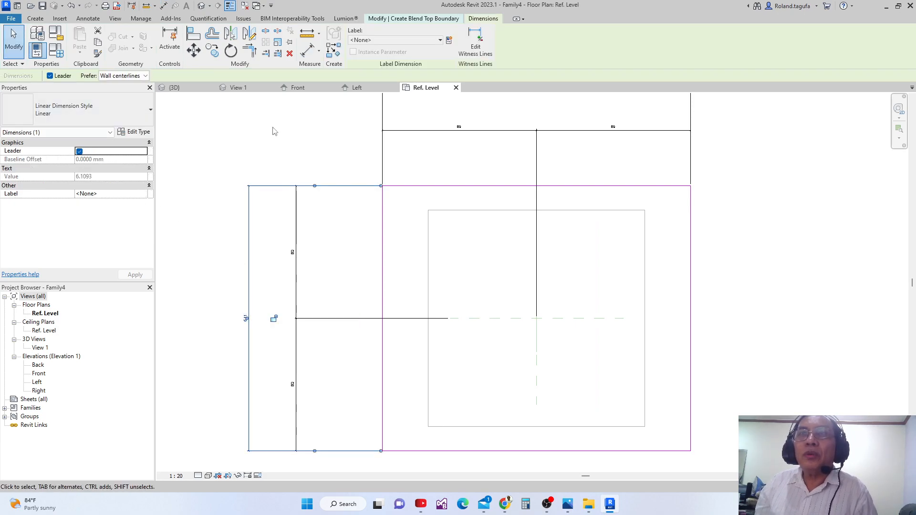
click(440, 40)
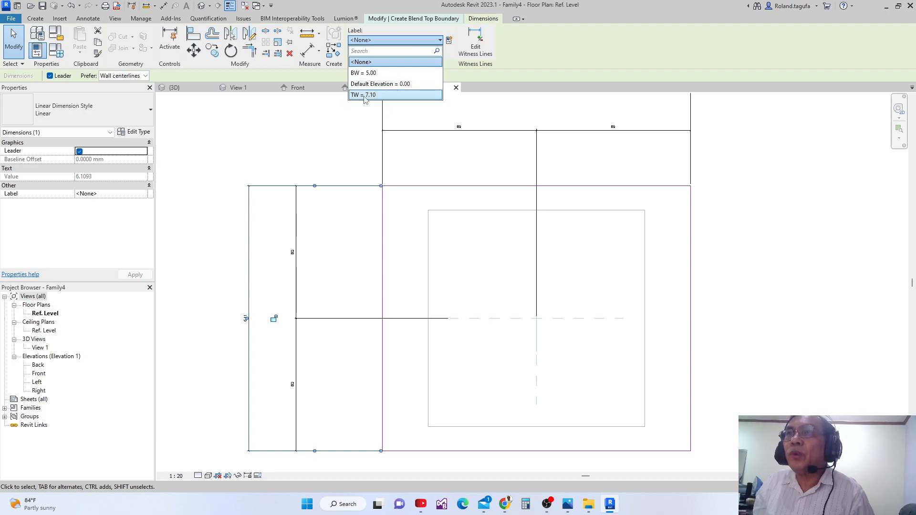
click(365, 95)
scroll(352, 274, down, 4)
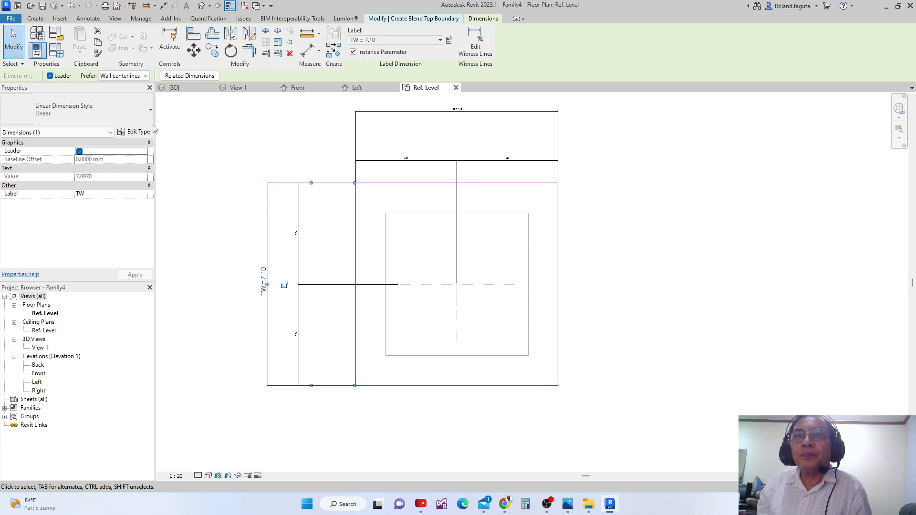
scroll(280, 276, down, 1)
middle_drag(284, 281, 305, 277)
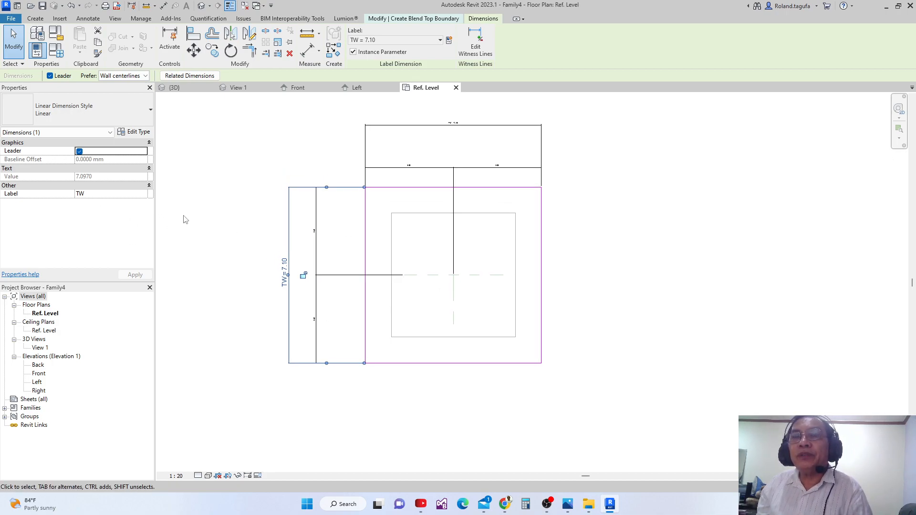
click(256, 175)
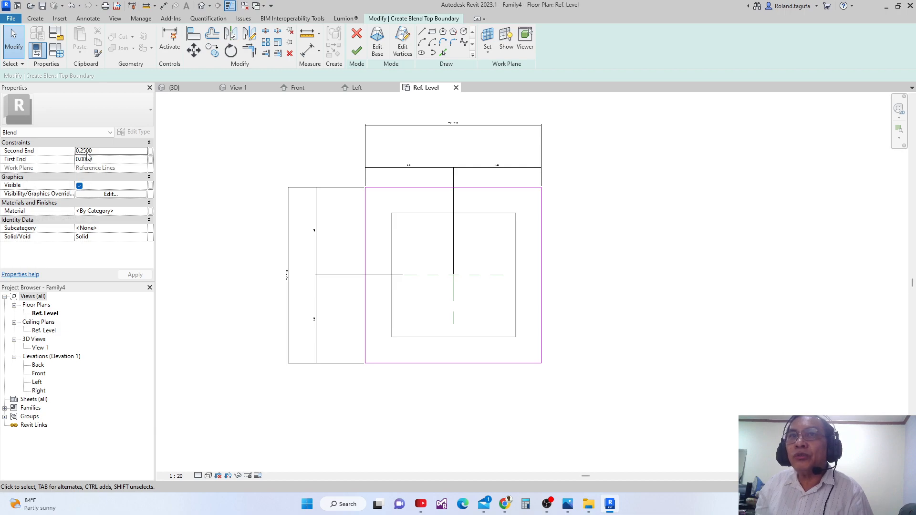
- Associate the blend's Second End with a new instance parameter H that has the tooltip "Height of Blend"
click(152, 156)
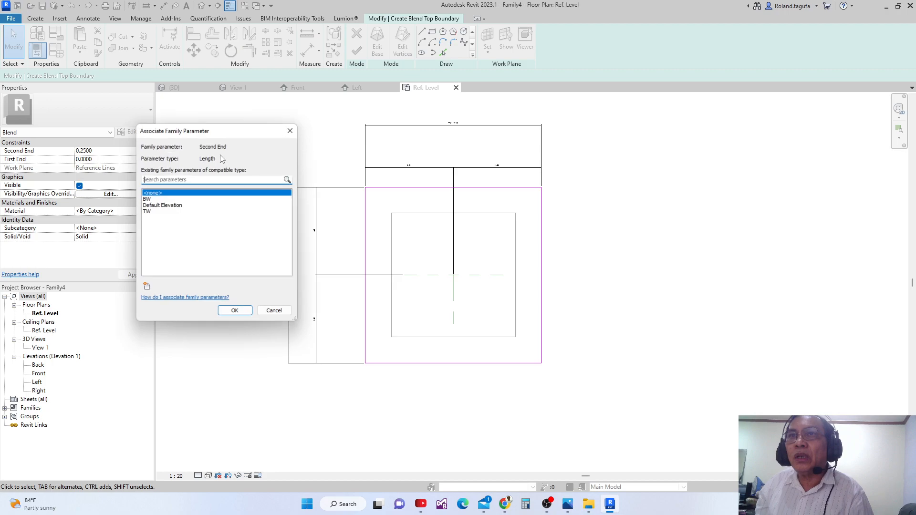
click(147, 288)
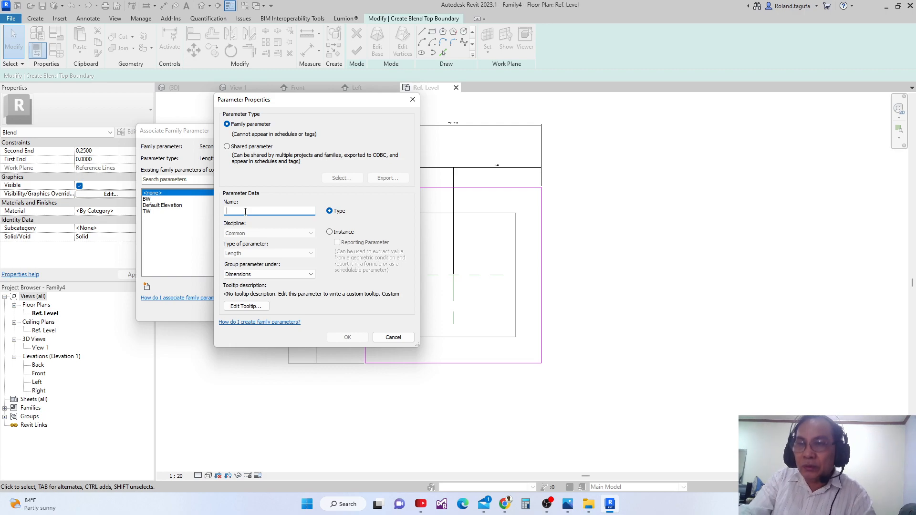
text(H)
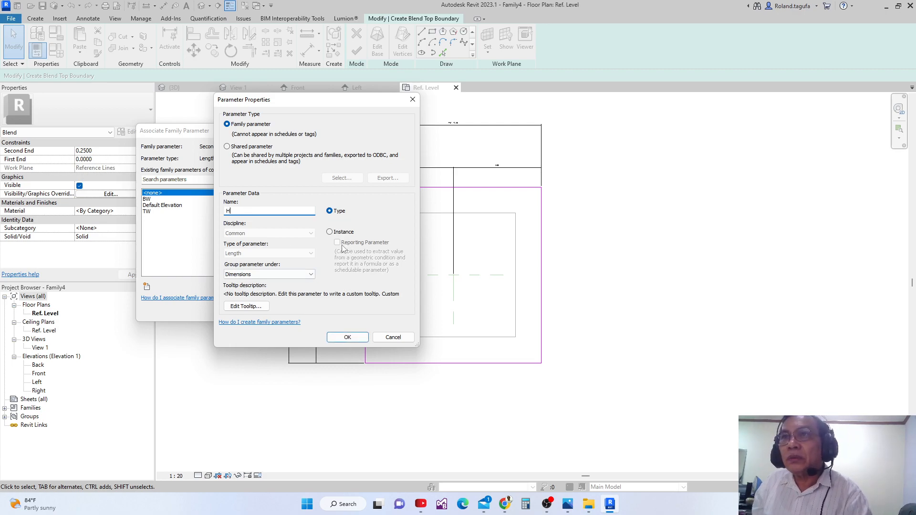
click(330, 232)
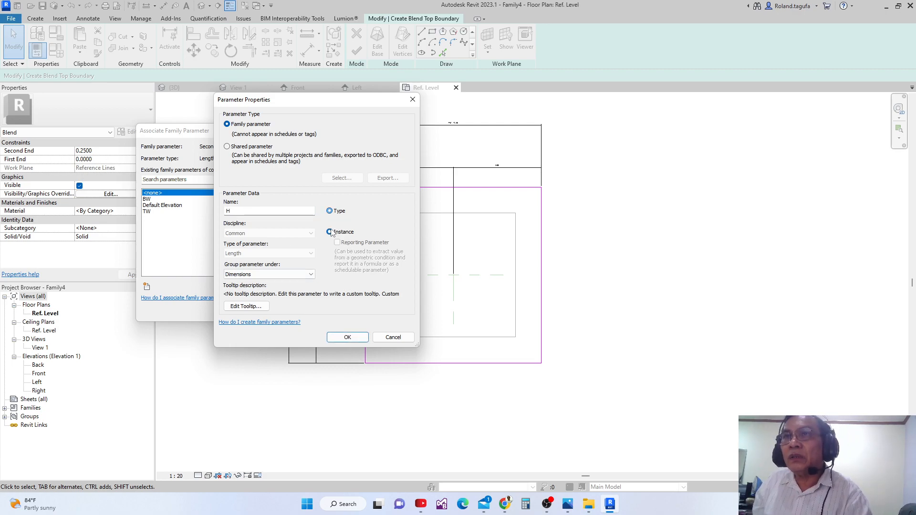
click(244, 308)
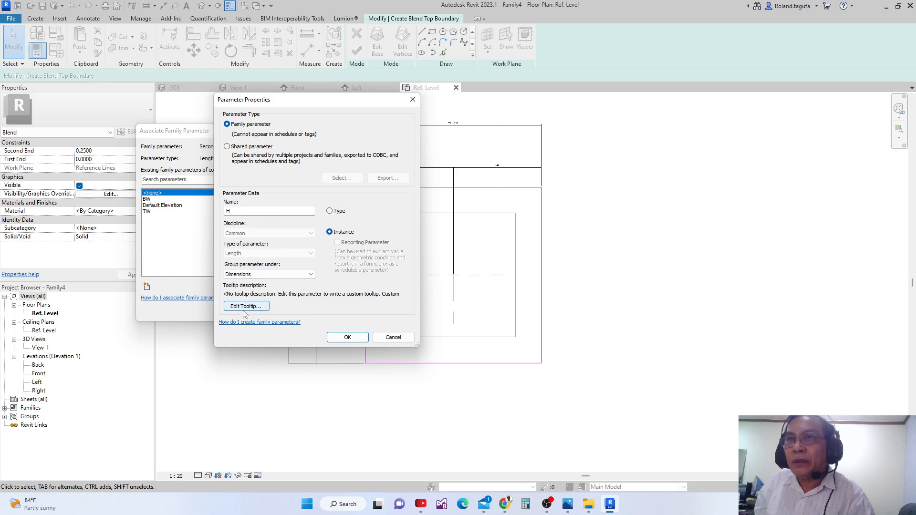
drag(323, 215, 210, 204)
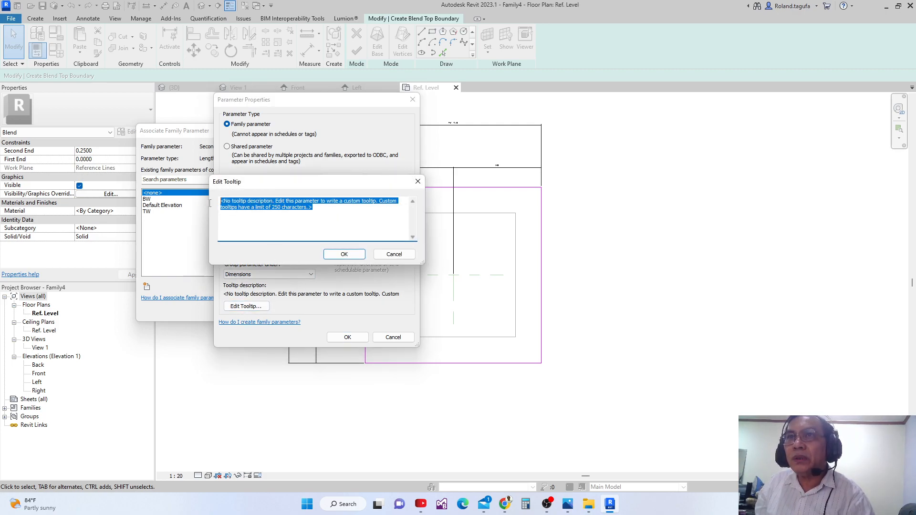
text(Height of Blend)
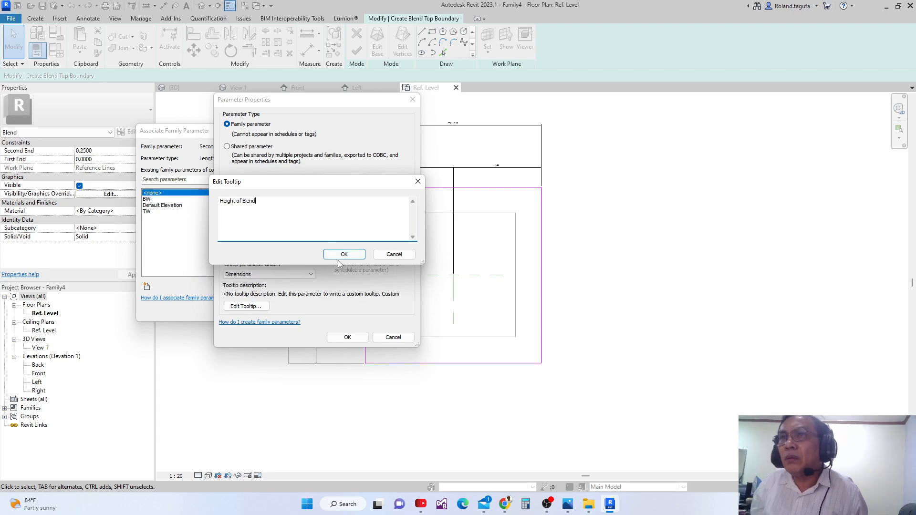
click(334, 254)
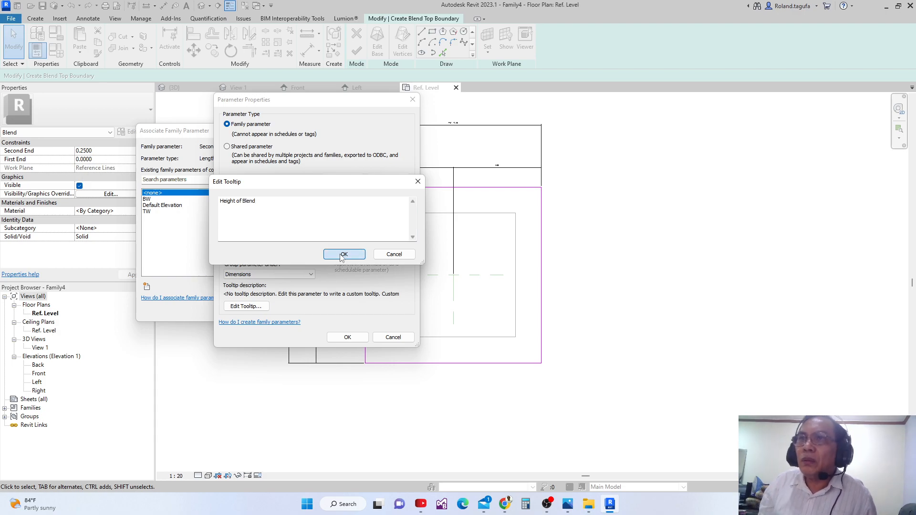
click(348, 337)
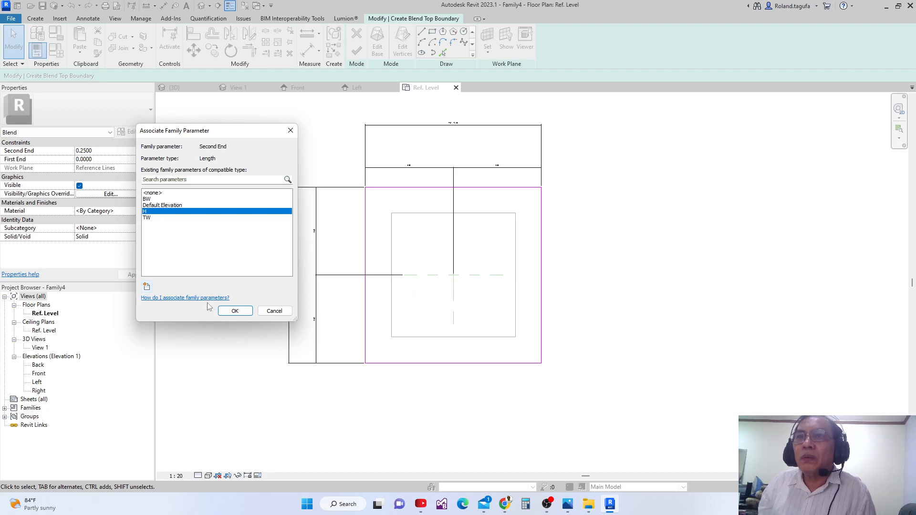
click(235, 311)
- Review the family's dimension parameters BW, H and TW in Family Types
scroll(357, 316, down, 2)
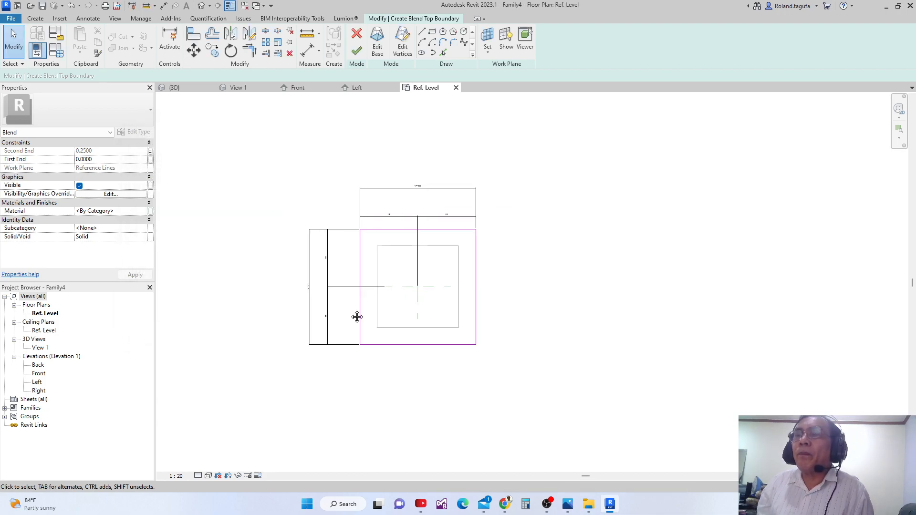
middle_drag(357, 317, 349, 272)
scroll(353, 276, up, 3)
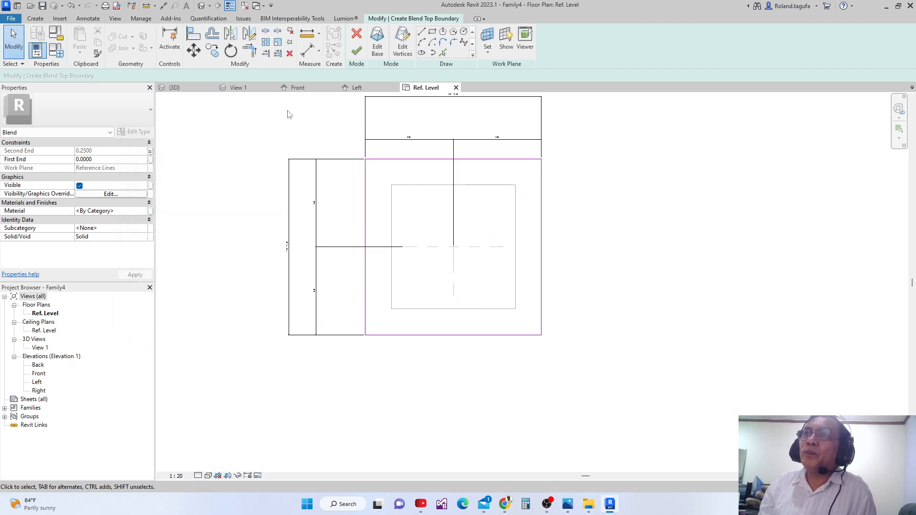
middle_drag(349, 182, 349, 156)
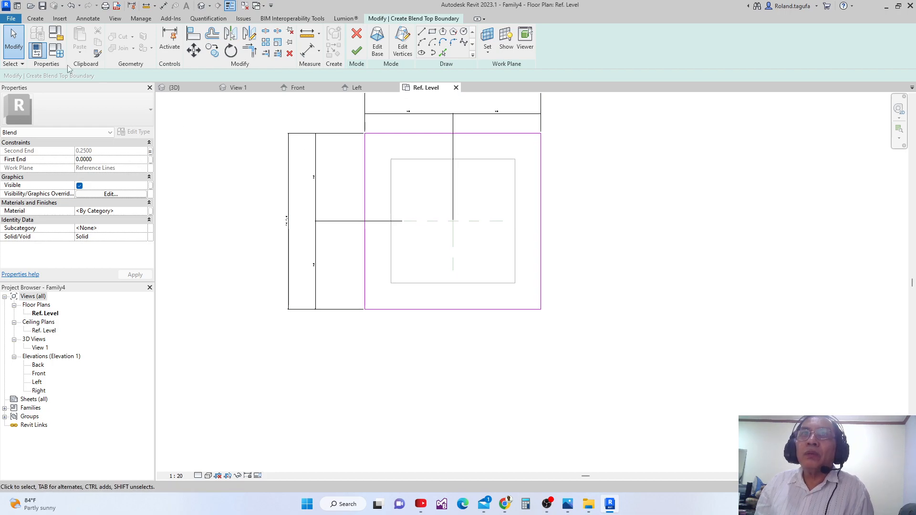
click(56, 50)
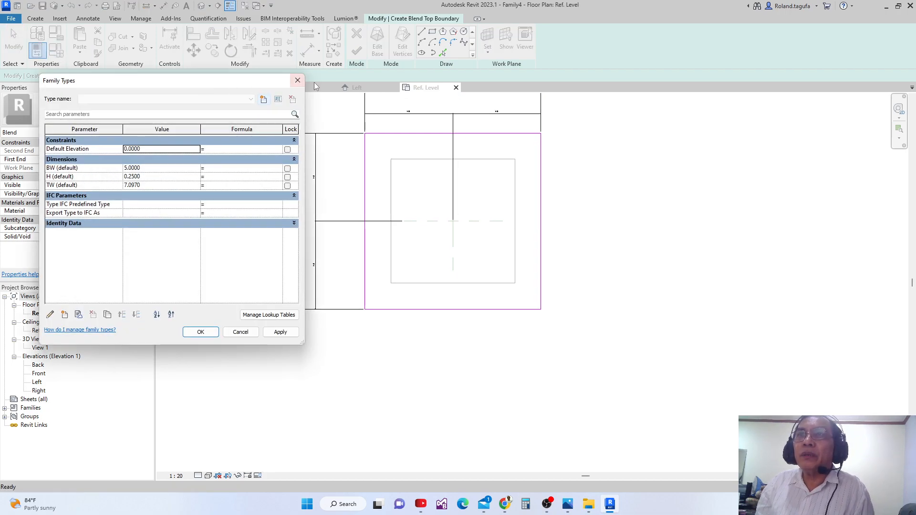
click(297, 80)
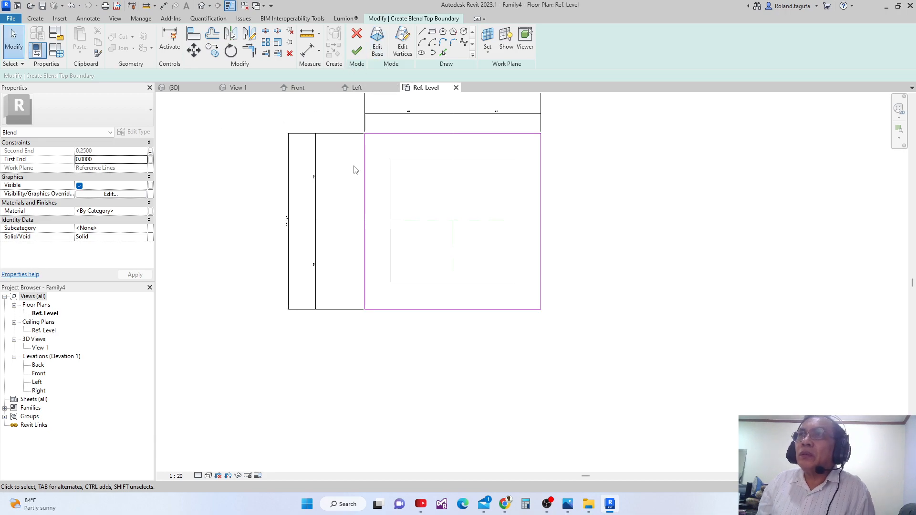
- Finish the blend's top boundary sketch to create the solid blend
scroll(420, 234, down, 1)
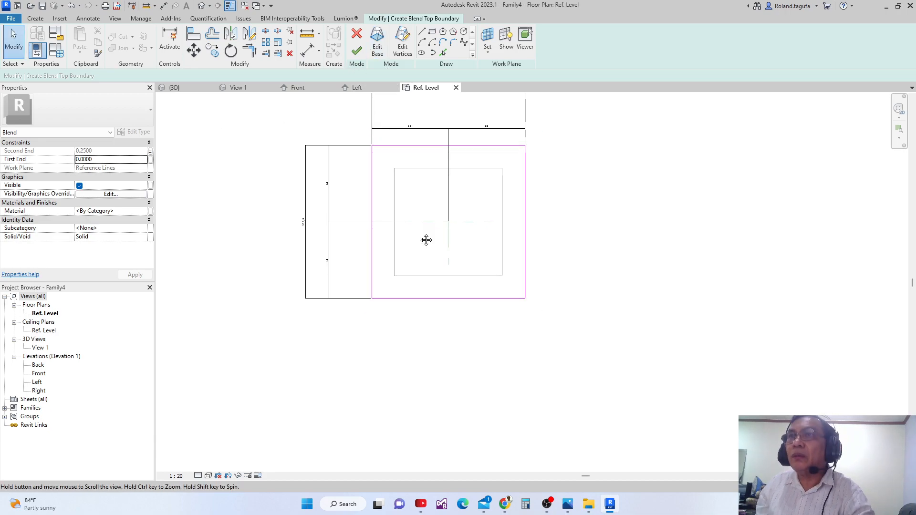
click(359, 52)
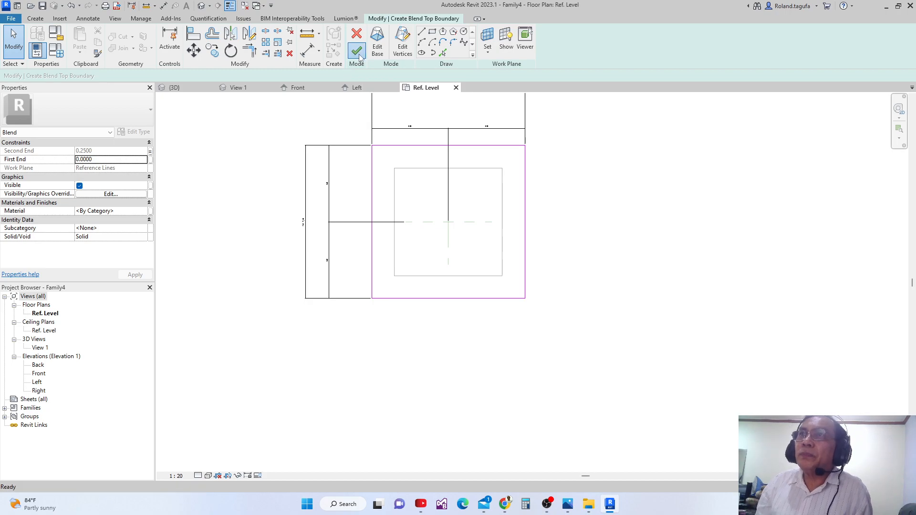
middle_drag(391, 248, 380, 254)
scroll(379, 254, down, 1)
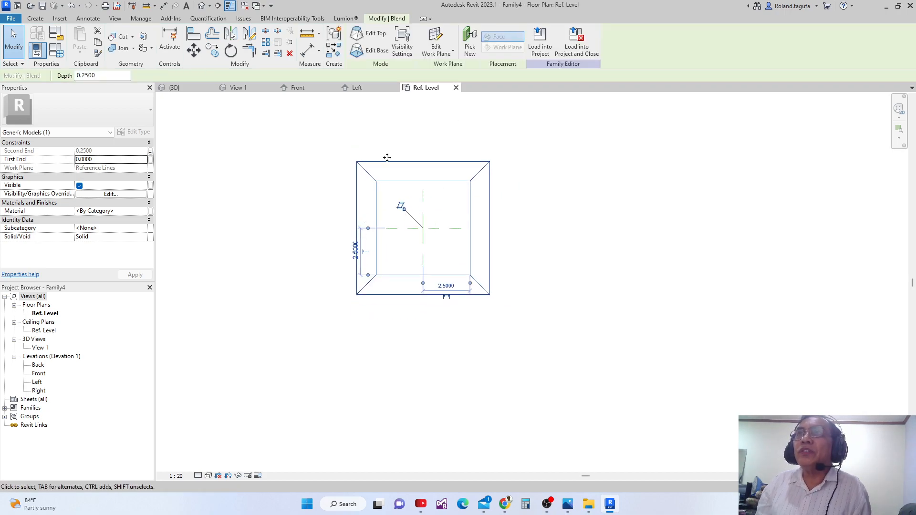
- Set the H parameter to 5 in Family Types and inspect the blend in the 3D view
click(202, 6)
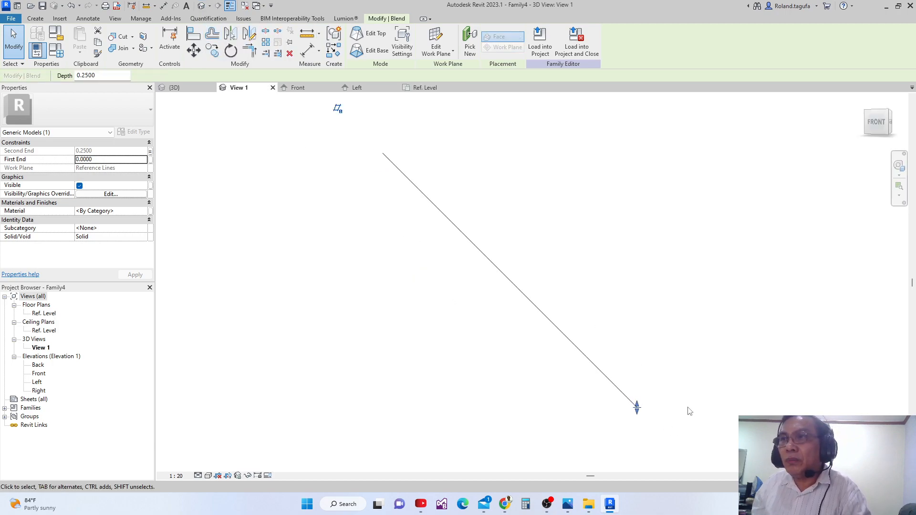
click(657, 418)
middle_drag(600, 329, 535, 221)
scroll(562, 314, up, 6)
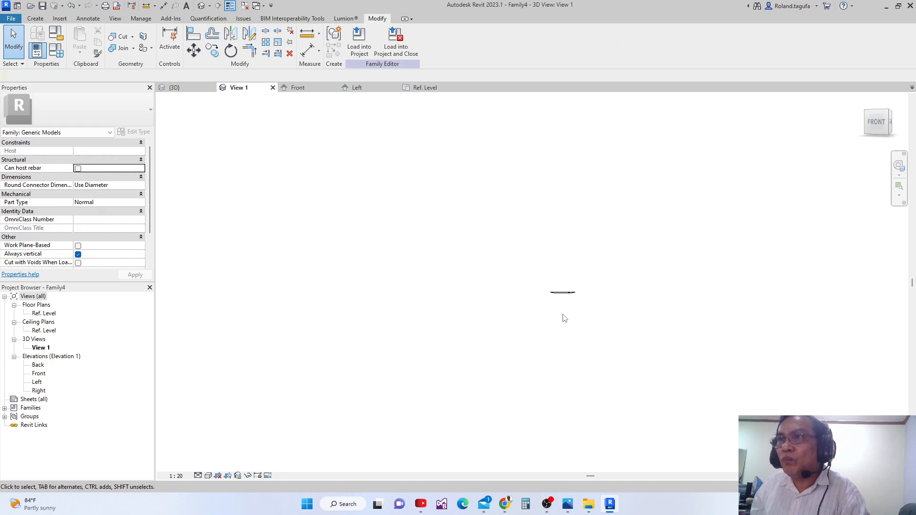
shift+middle_drag(575, 315, 467, 267)
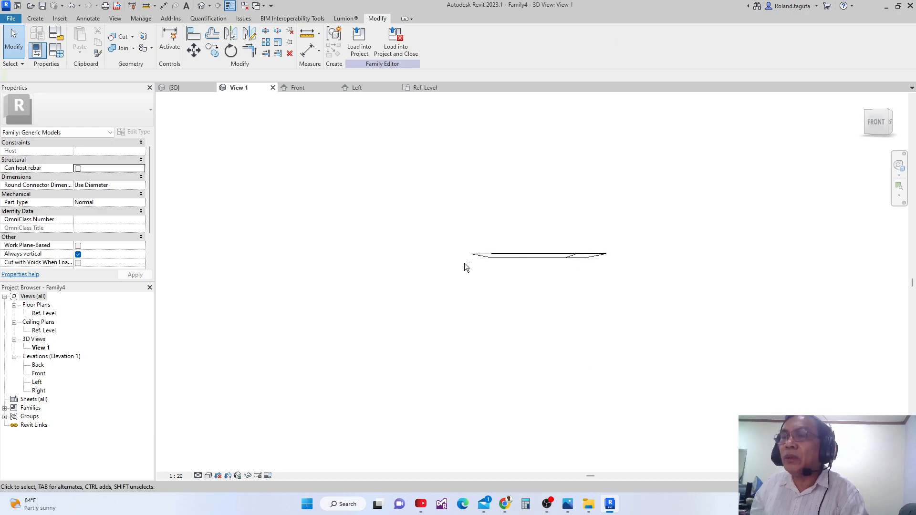
click(56, 50)
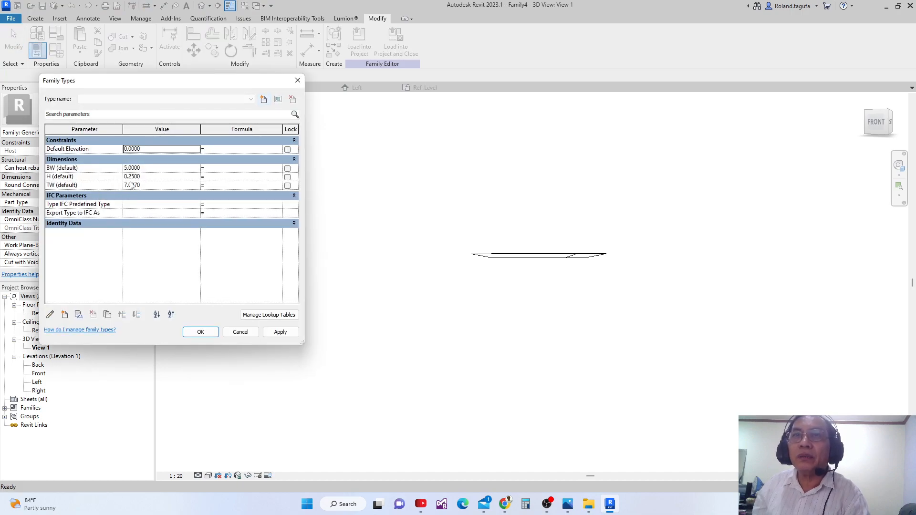
click(145, 177)
double_click(145, 177)
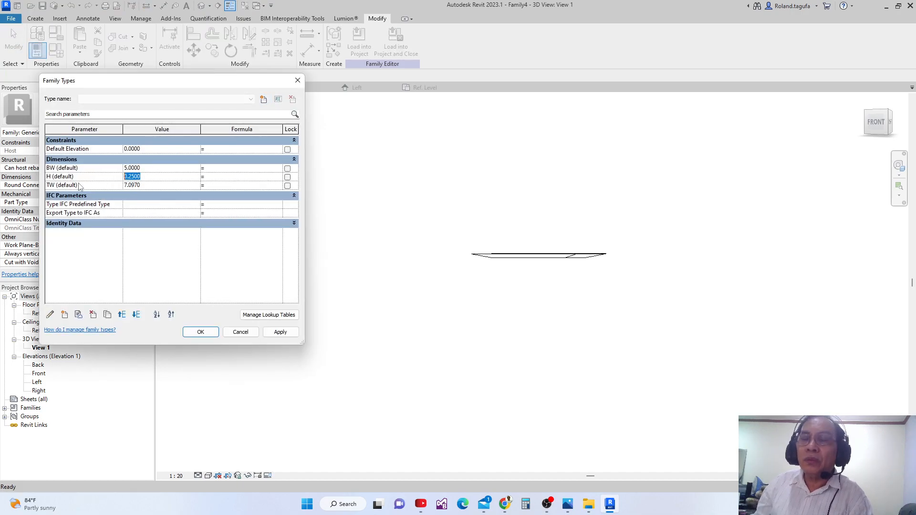
text(5)
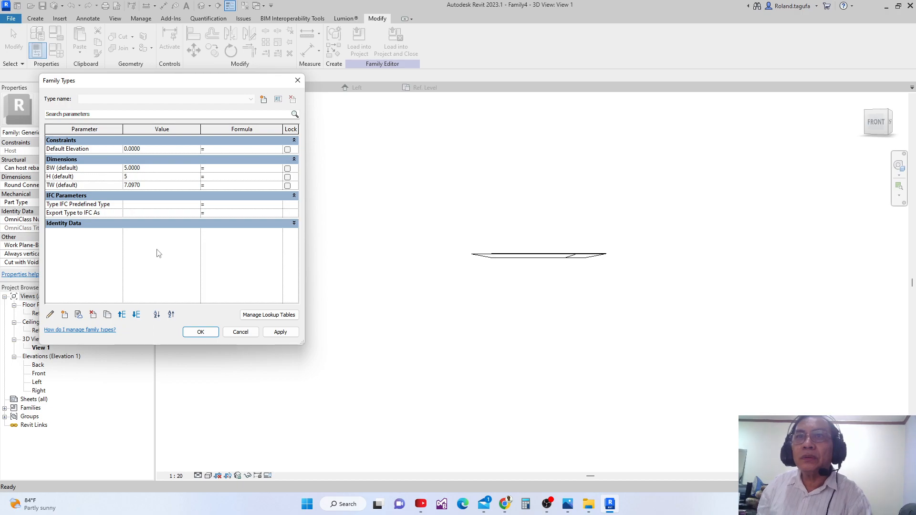
click(280, 332)
click(200, 332)
shift+middle_drag(388, 308, 404, 250)
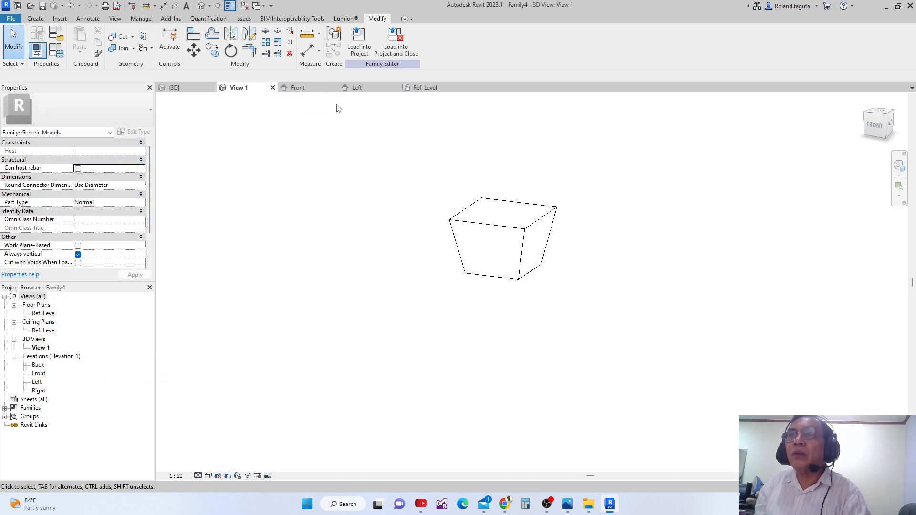
- In the Ref. Level plan, swing the lower reference line's free end about 25° clockwise from the vertical reference plane, removing the conflicting constraint
click(424, 87)
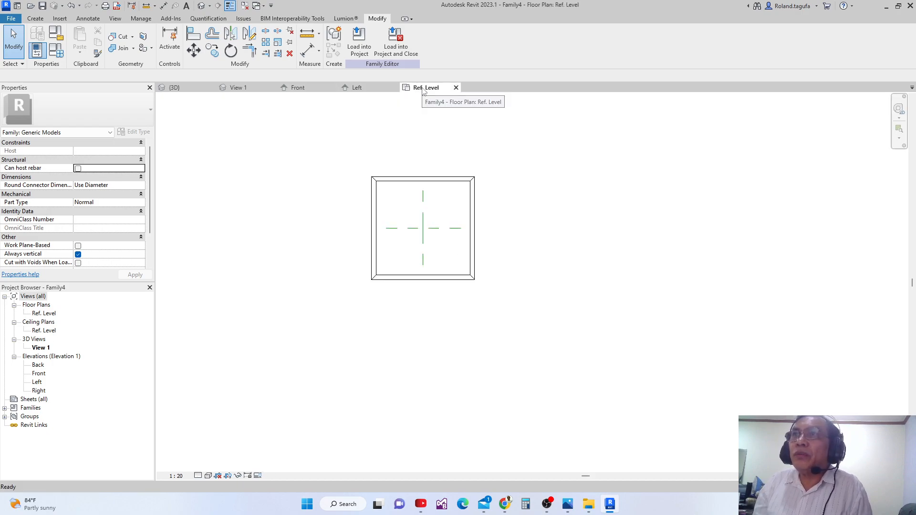
scroll(431, 239, up, 2)
scroll(429, 241, up, 2)
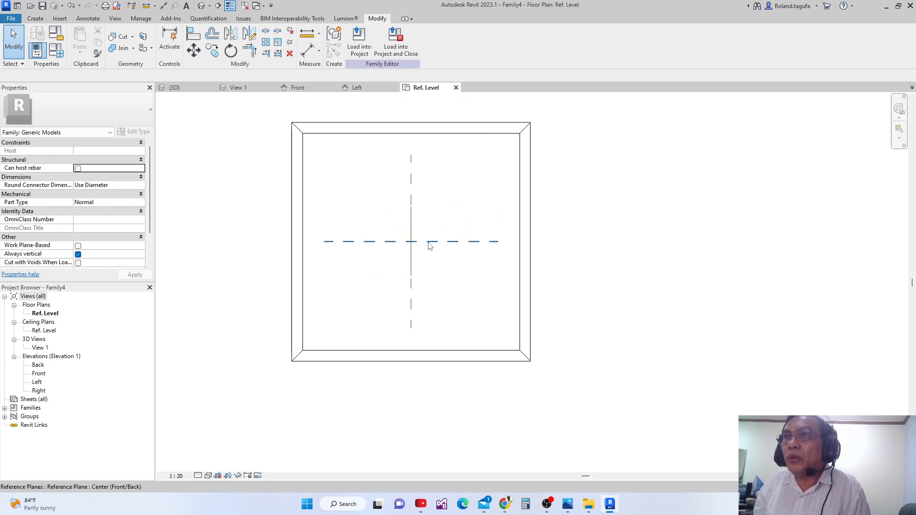
click(407, 285)
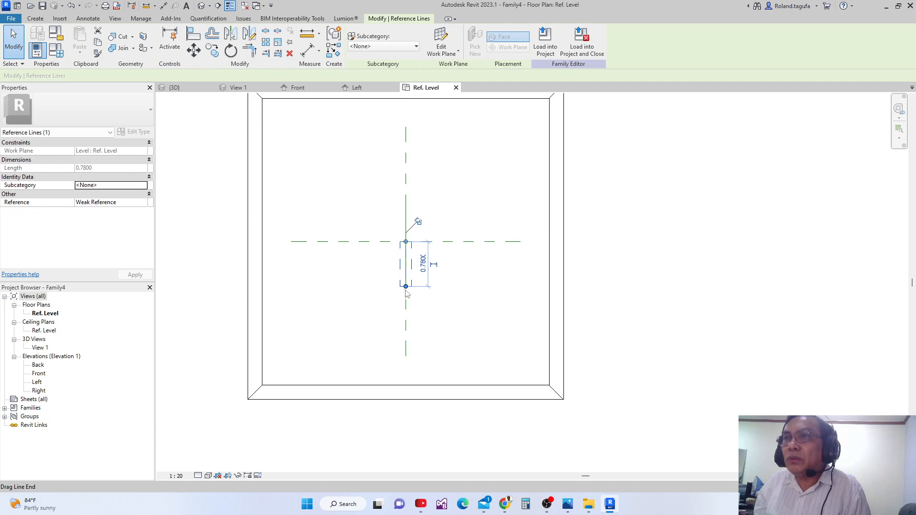
drag(405, 287, 387, 285)
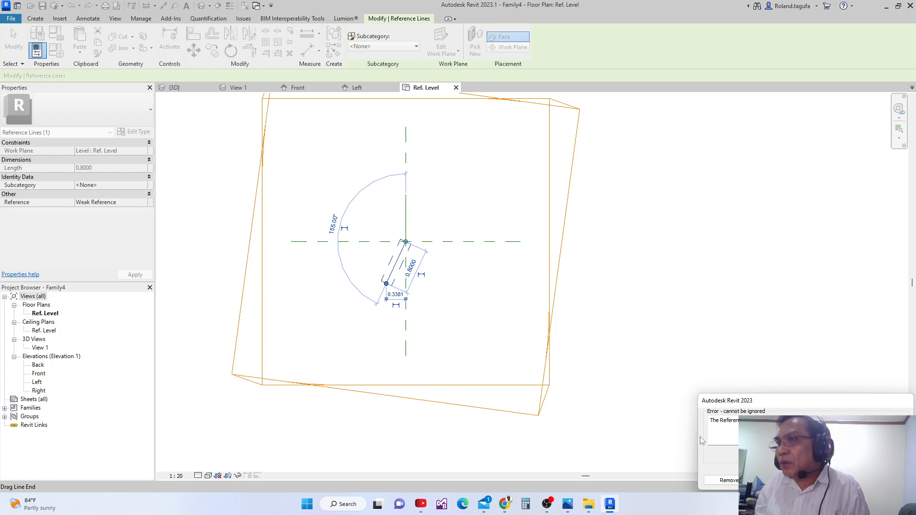
click(729, 480)
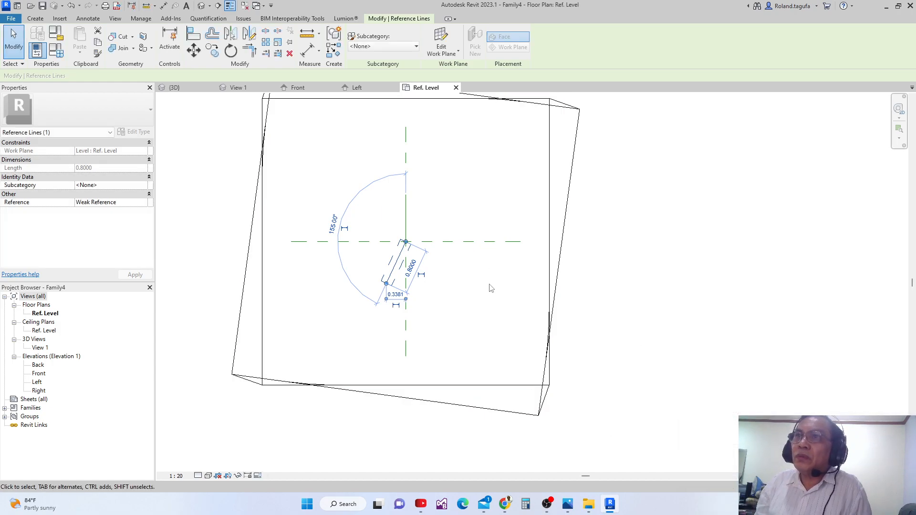
- Swing the upper reference line's free end about 13° counterclockwise from vertical, removing the conflicting constraint, and inspect the blend in 3D
scroll(426, 161, up, 2)
drag(373, 322, 385, 209)
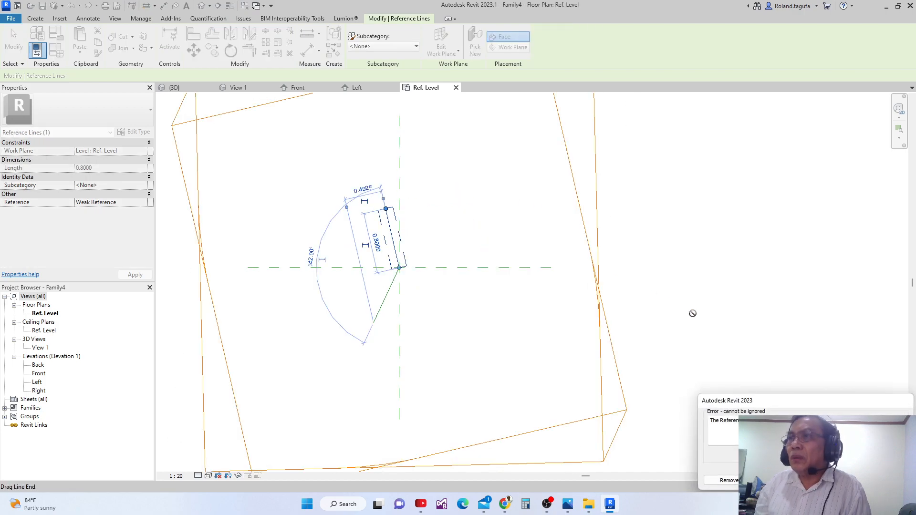
click(735, 480)
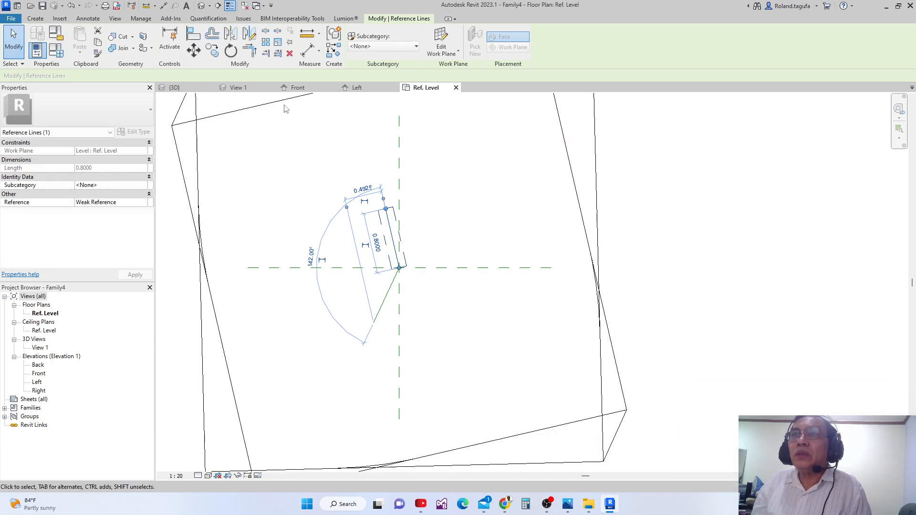
click(237, 87)
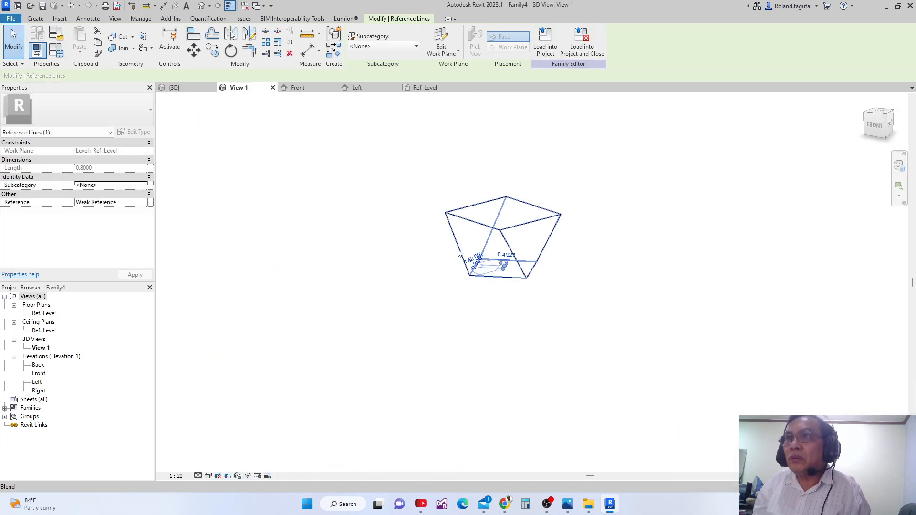
shift+middle_drag(480, 279, 391, 288)
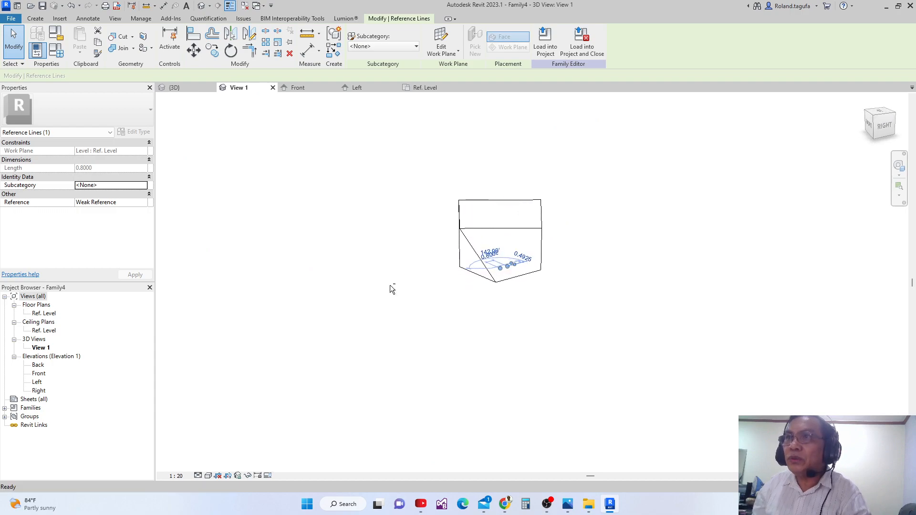
shift+middle_drag(509, 302, 513, 346)
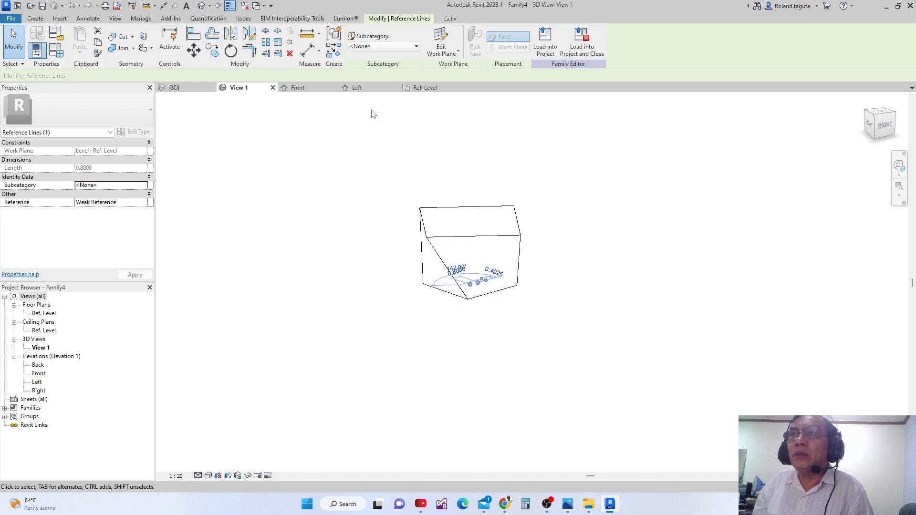
- In the Ref. Level plan, add an angular dimension between the vertical reference plane and the lower reference line
click(421, 88)
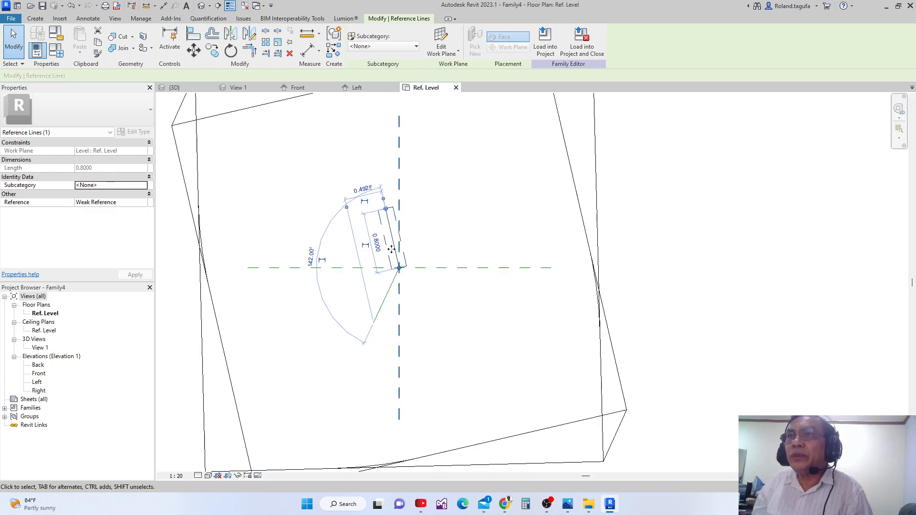
scroll(410, 323, up, 4)
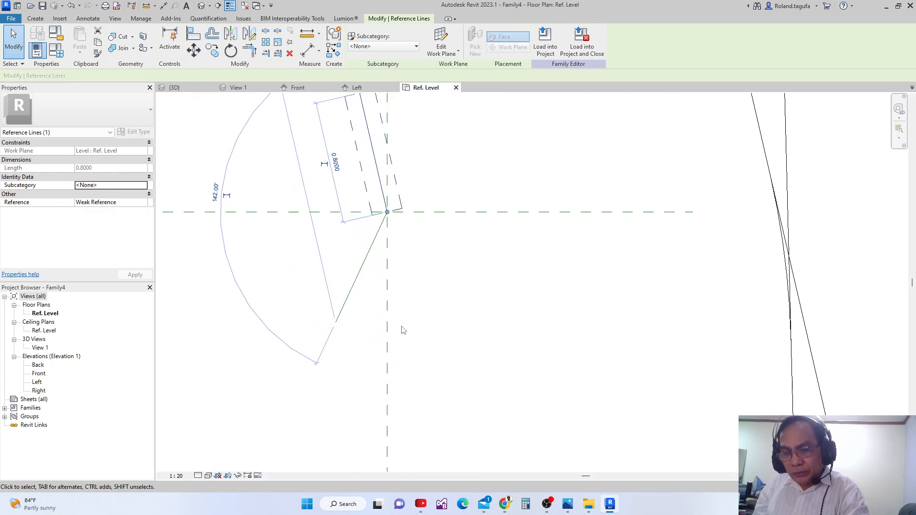
key(d)
key(i)
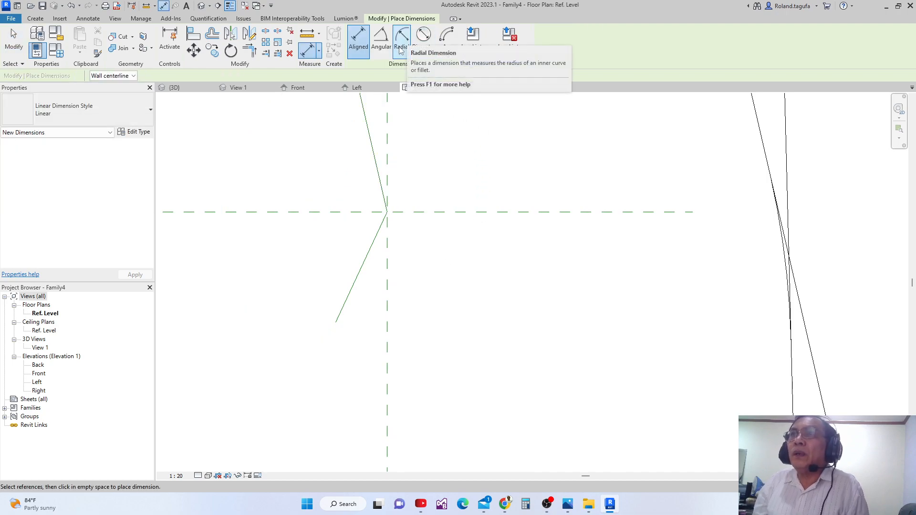
click(381, 42)
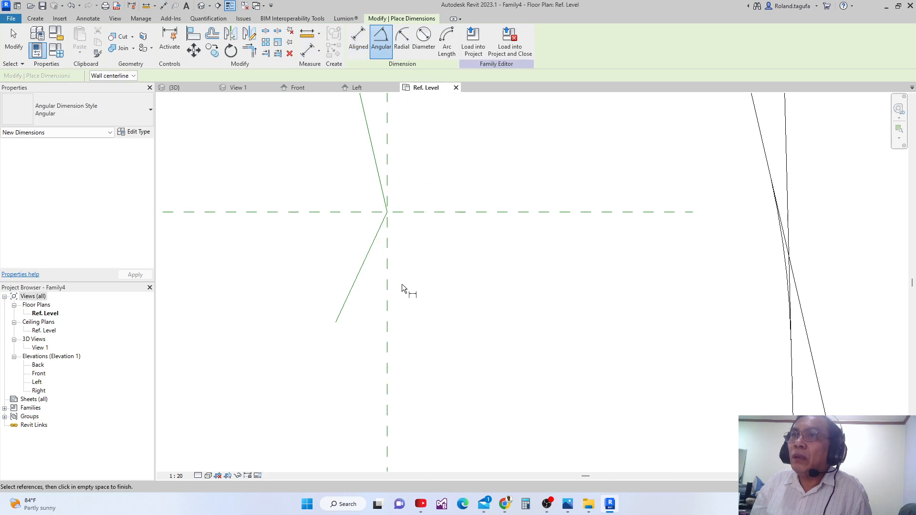
click(386, 293)
click(357, 273)
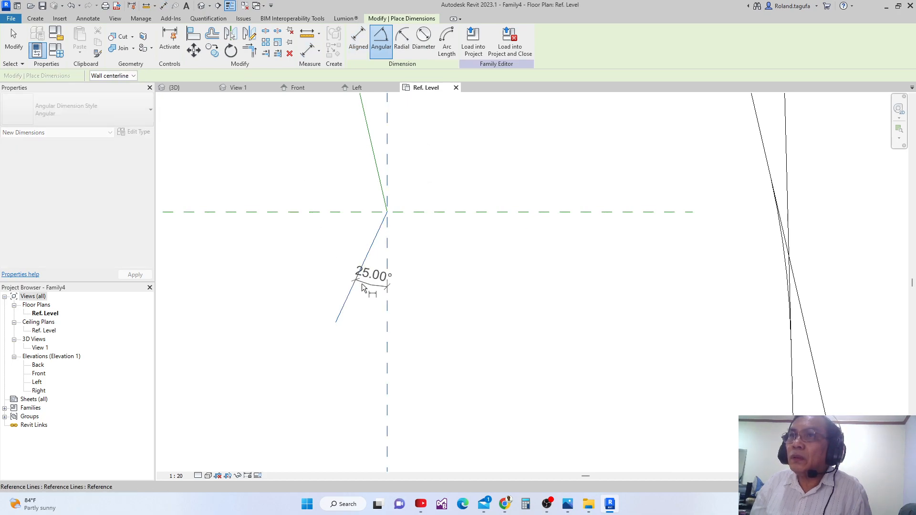
click(372, 310)
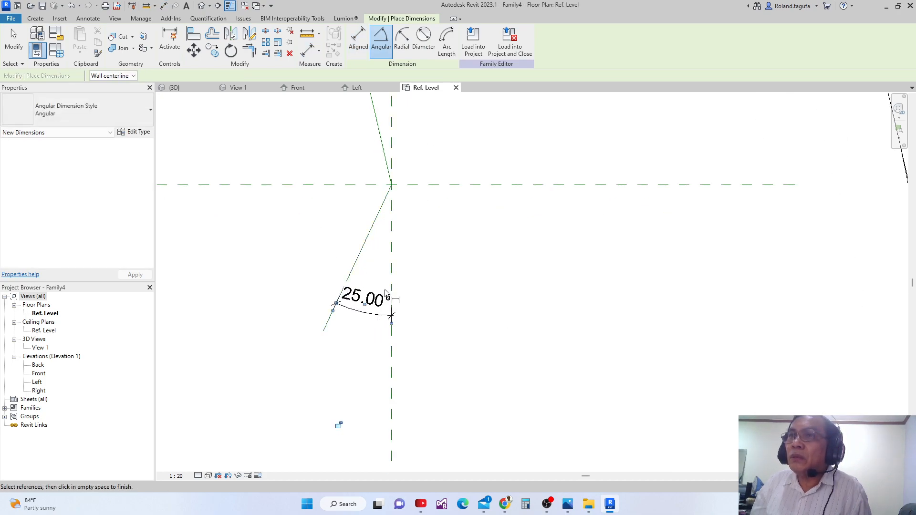
- Add an angular dimension between the upper reference line and the vertical reference plane, placed below their intersection
middle_drag(401, 237, 398, 325)
scroll(397, 300, down, 3)
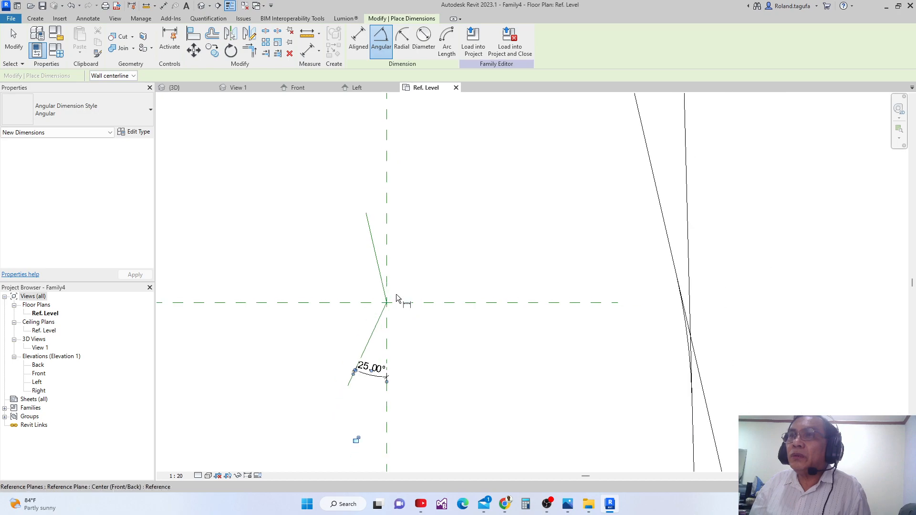
click(378, 256)
click(387, 243)
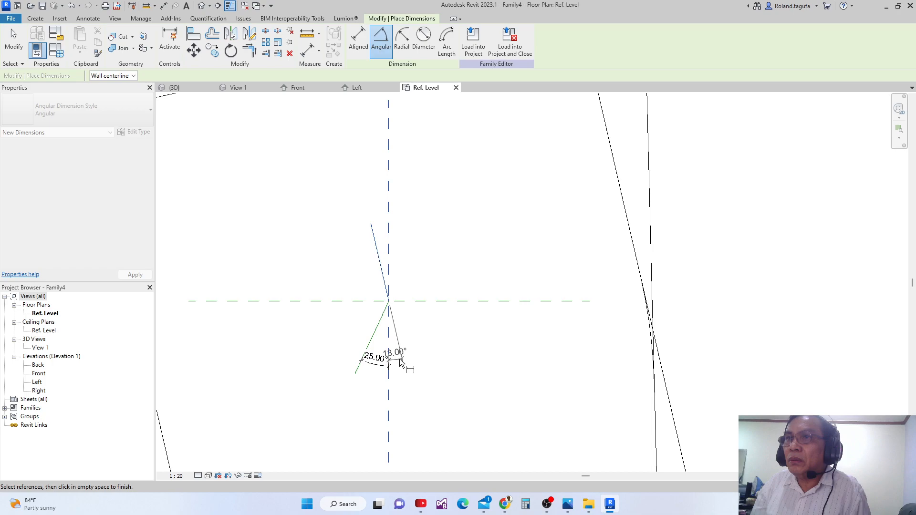
scroll(401, 361, up, 2)
scroll(402, 360, up, 1)
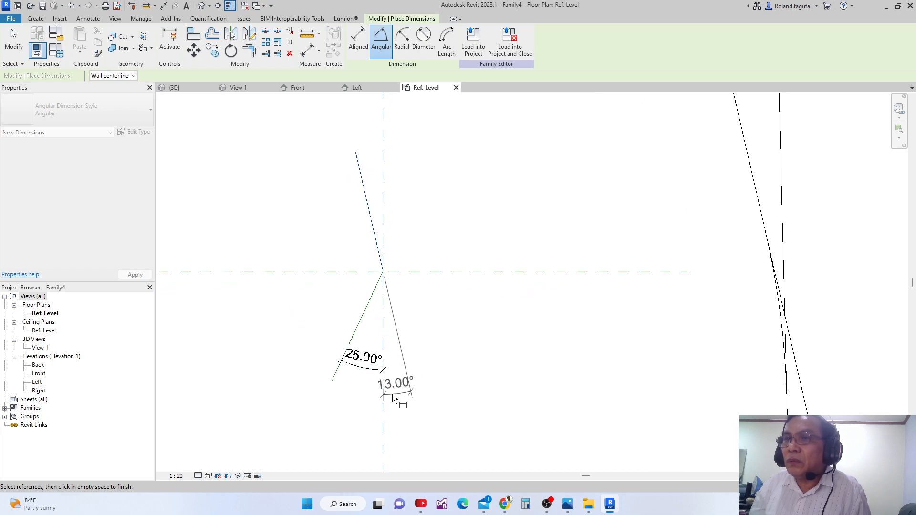
click(392, 396)
key(Escape)
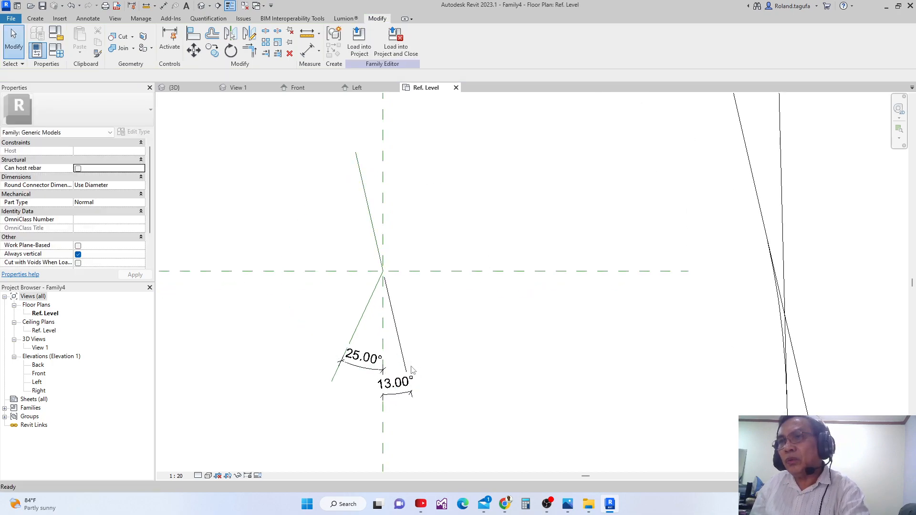
- Label the 13° angular dimension with a new instance family parameter BA, with the tooltip "Bottom angle of Blend"
click(405, 374)
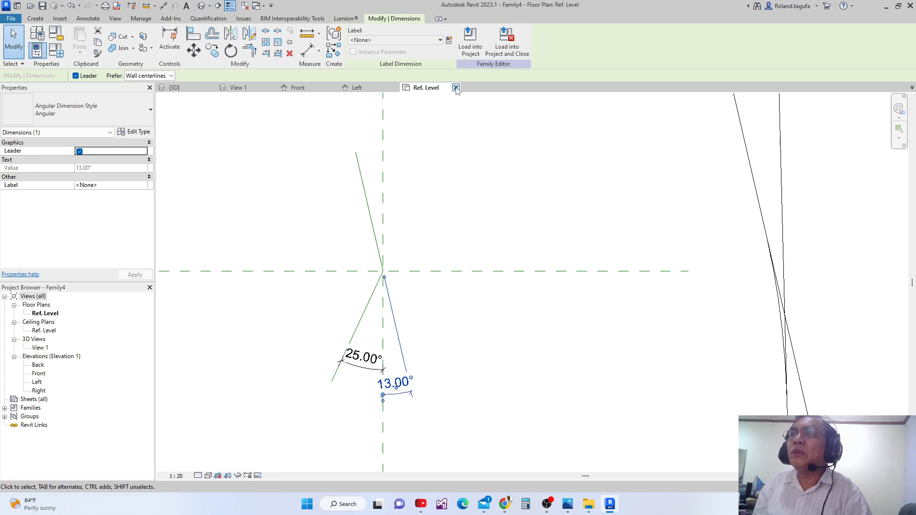
click(449, 40)
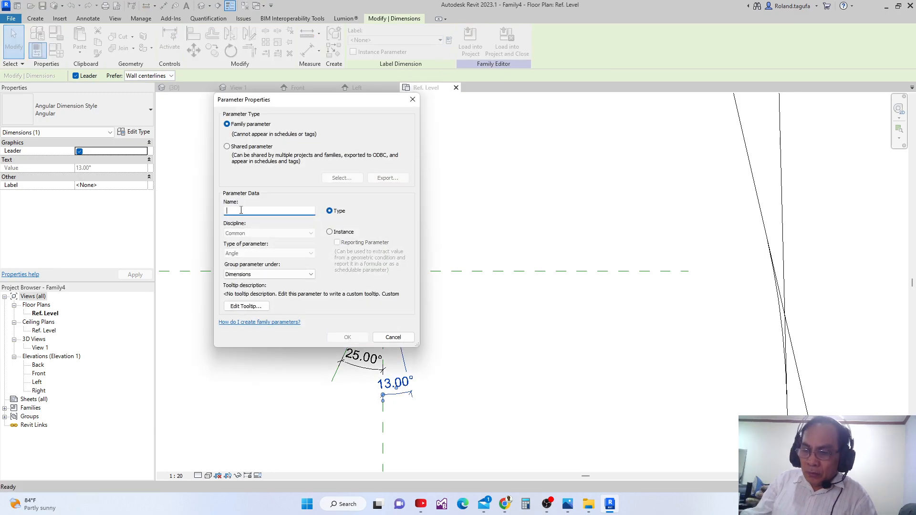
text(BA)
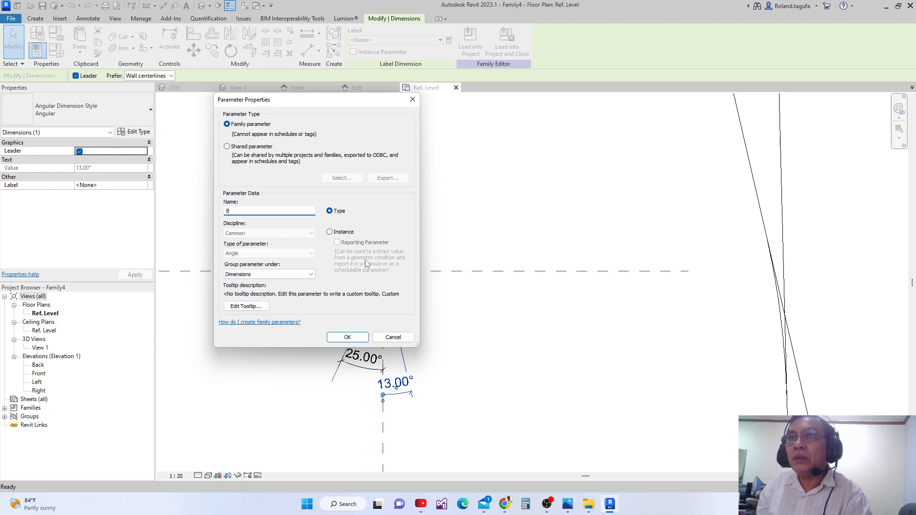
click(329, 232)
click(242, 307)
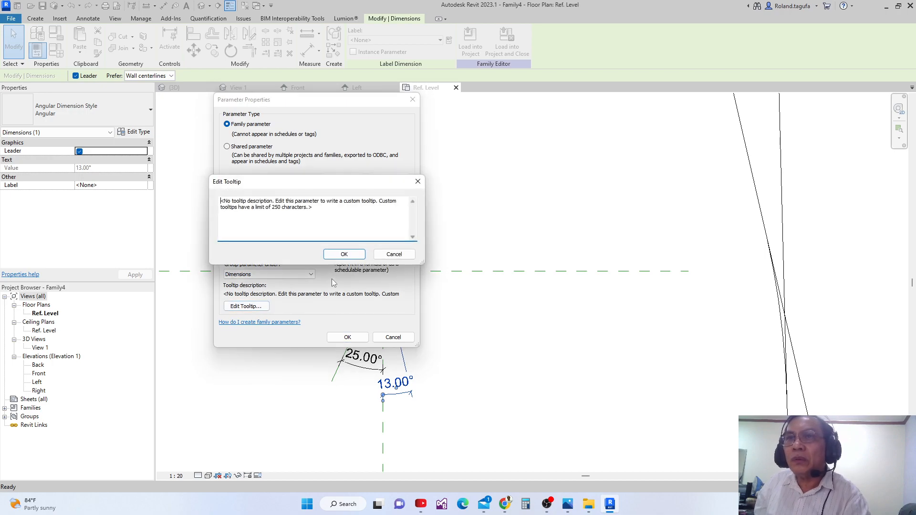
drag(317, 212, 172, 207)
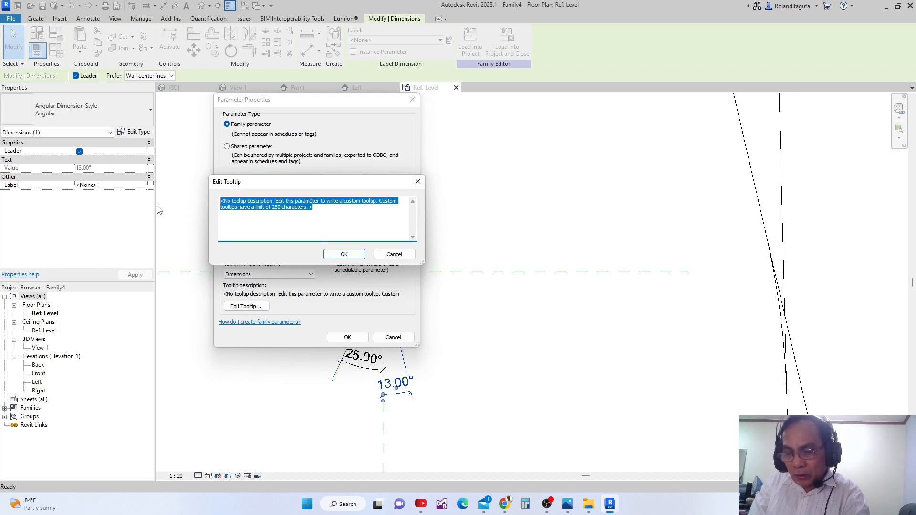
text(Bottom angle of Blend)
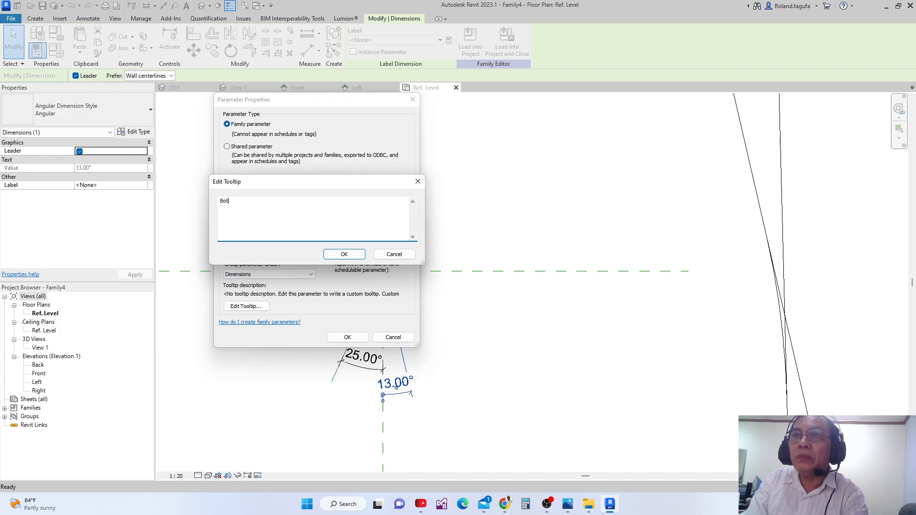
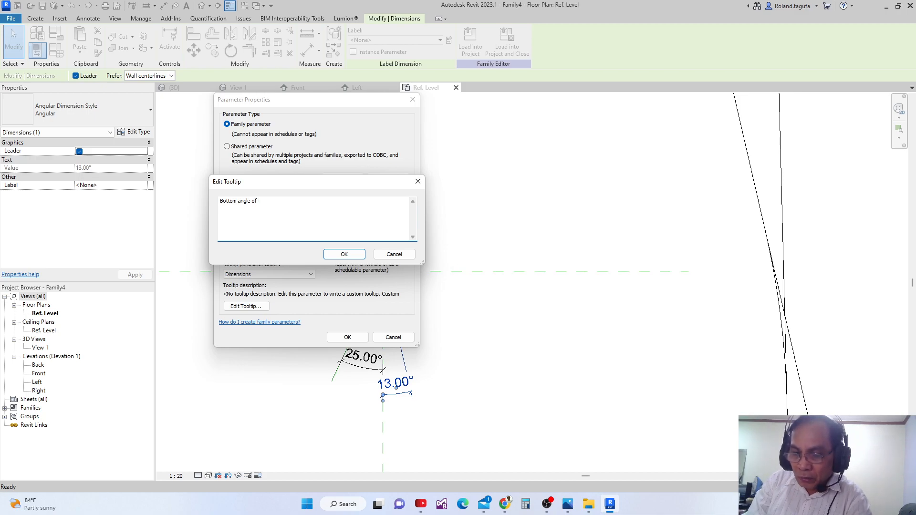
click(346, 253)
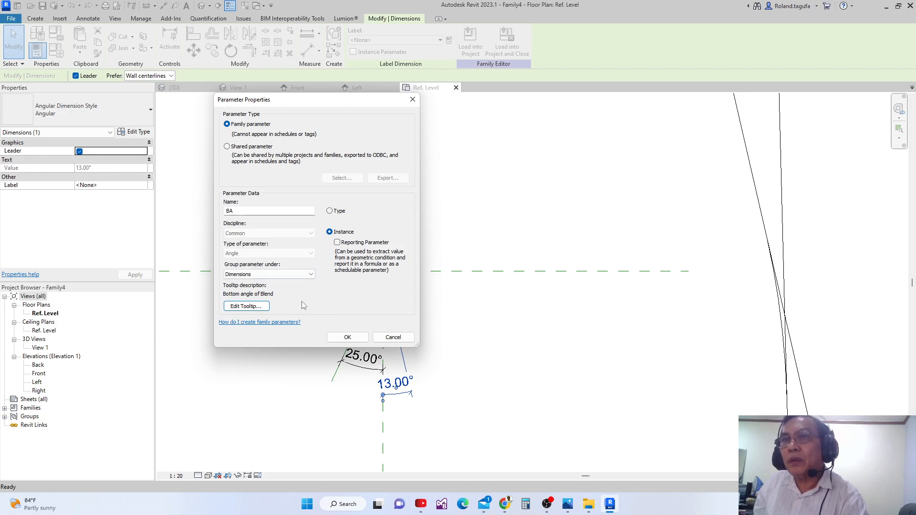
click(347, 337)
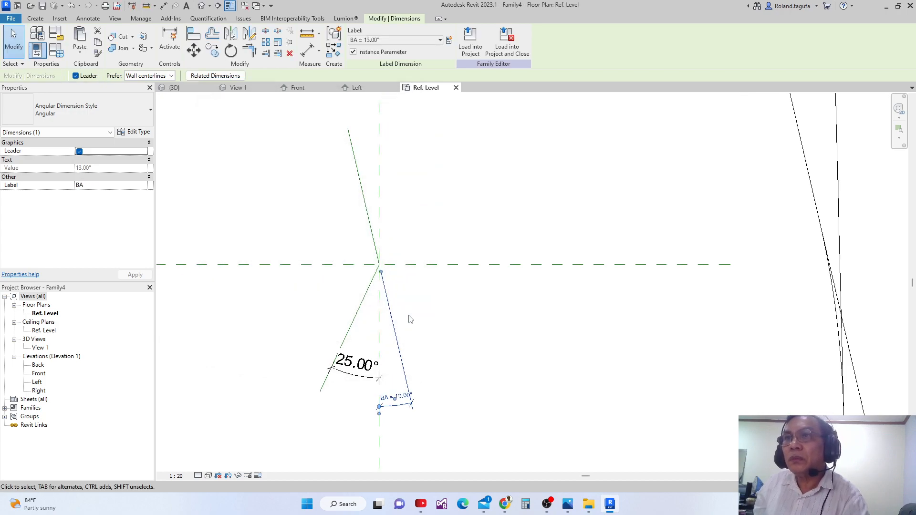
- Label the 25° angular dimension with a new instance family parameter TA, with the tooltip "Top angle of Blend"
scroll(408, 316, up, 1)
middle_drag(411, 317, 414, 264)
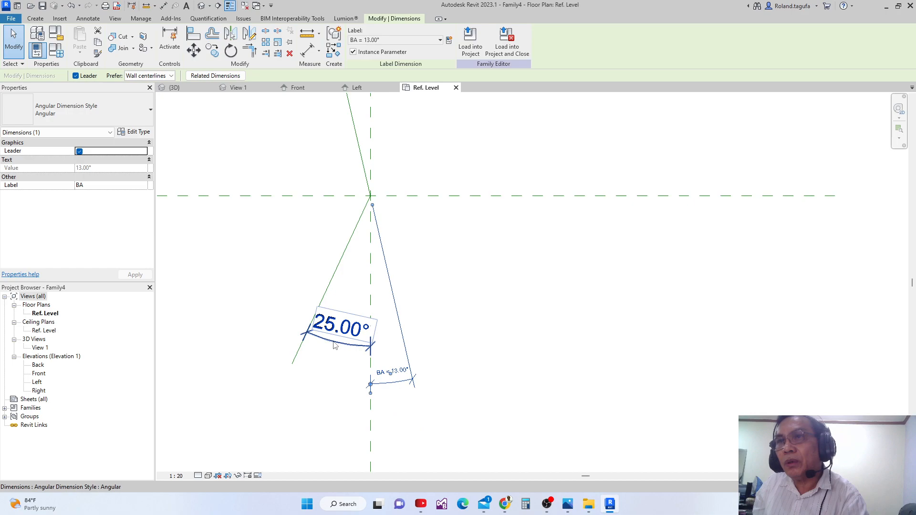
click(335, 345)
middle_drag(521, 265, 522, 258)
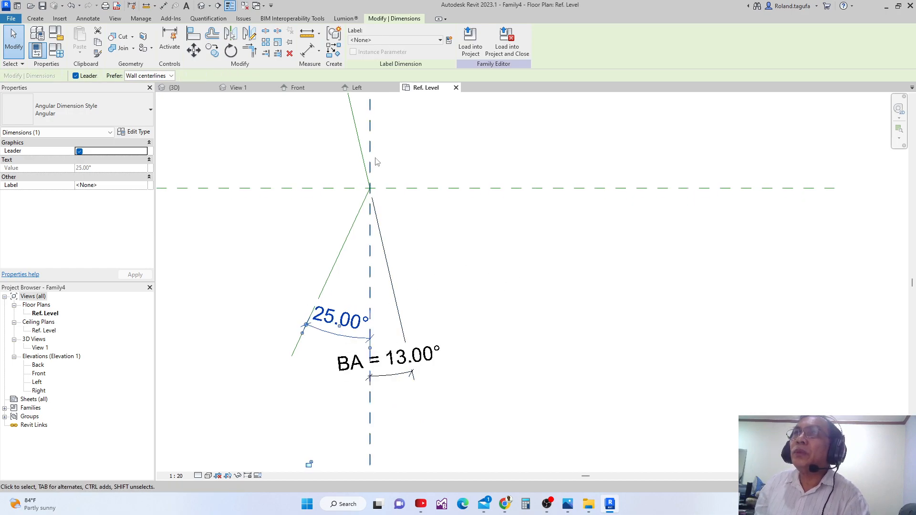
click(447, 42)
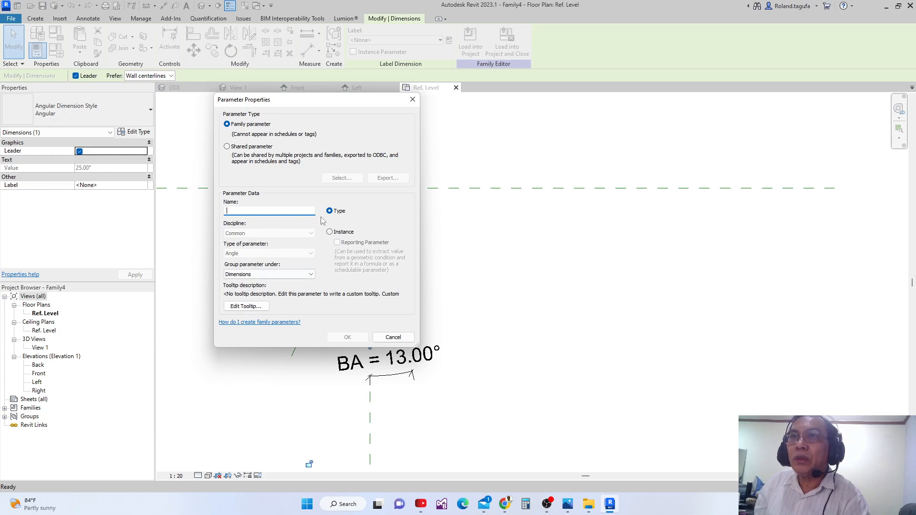
click(329, 232)
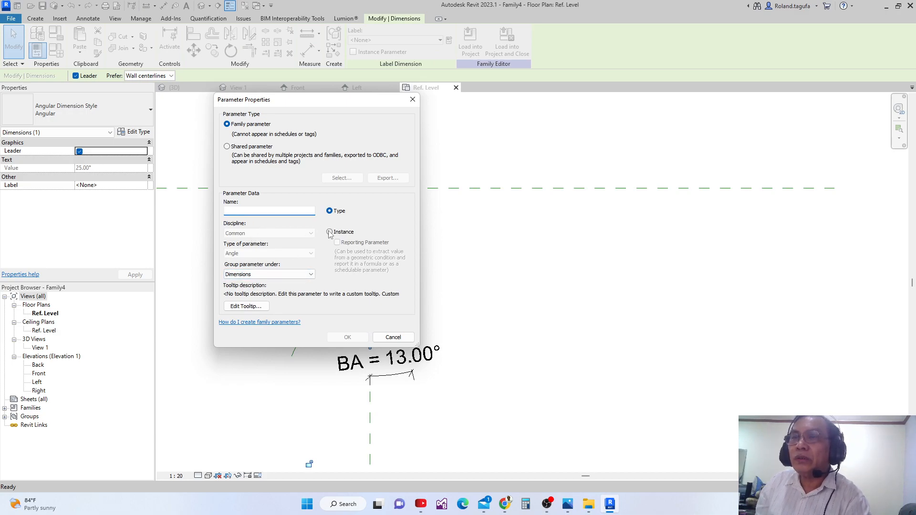
click(245, 210)
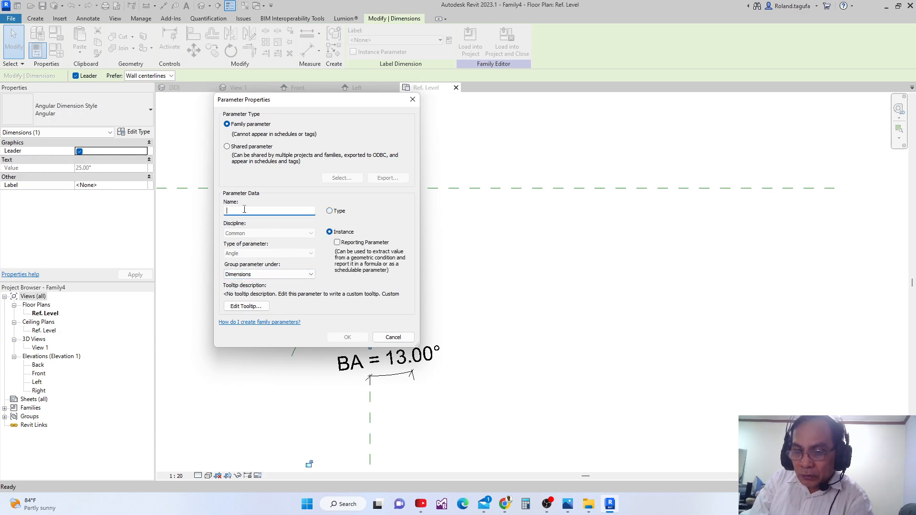
text(TA)
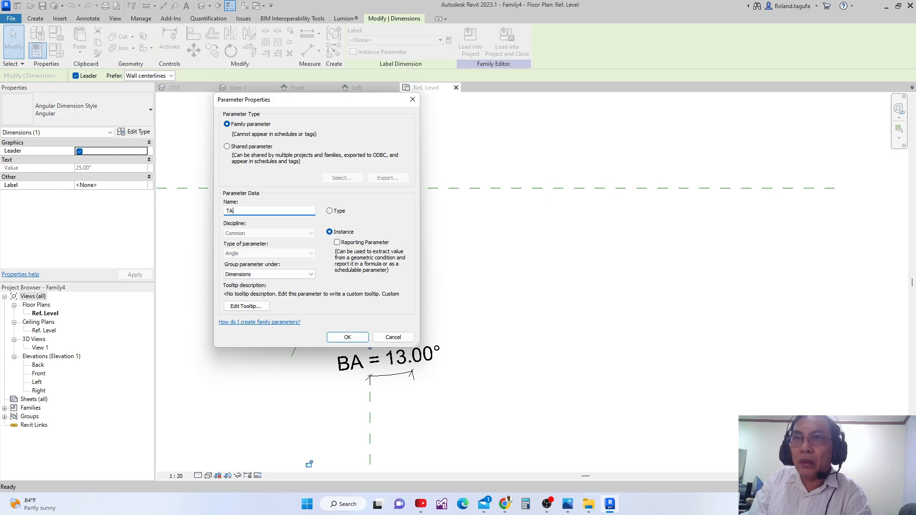
click(246, 306)
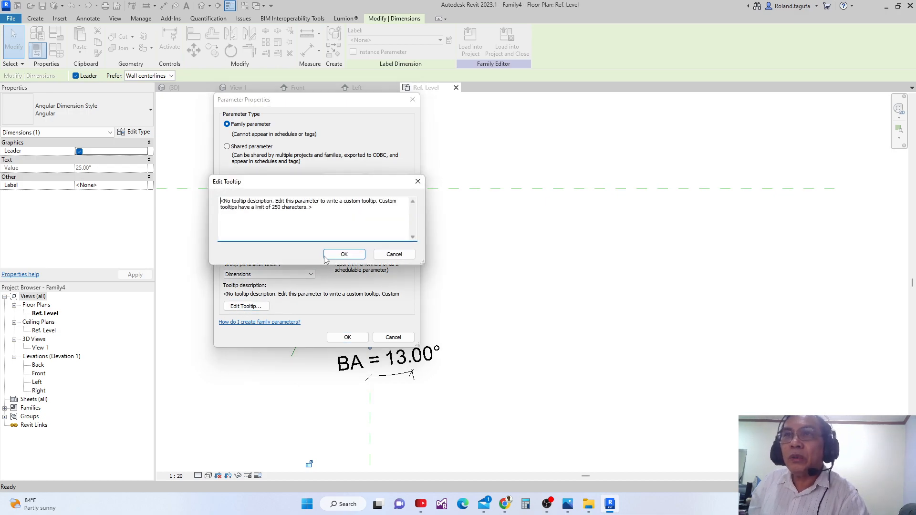
drag(225, 213, 192, 203)
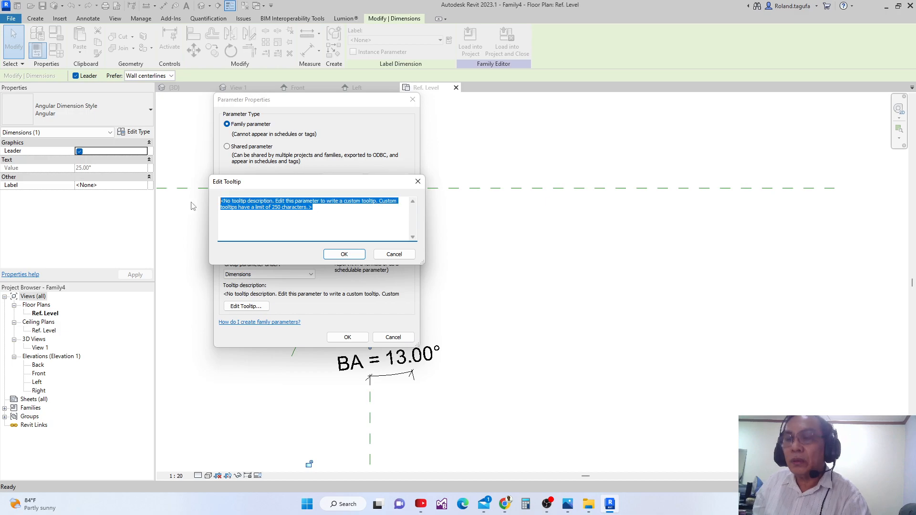
text(Top angle of Blend)
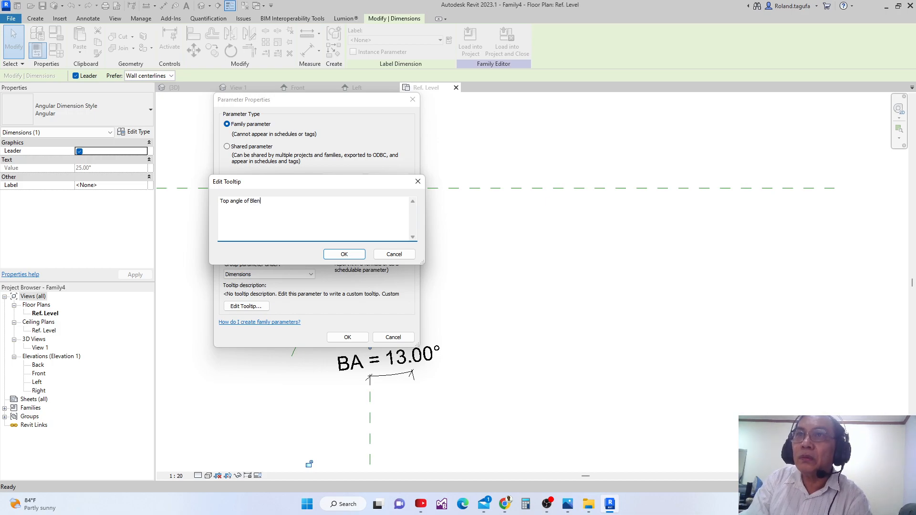
click(344, 254)
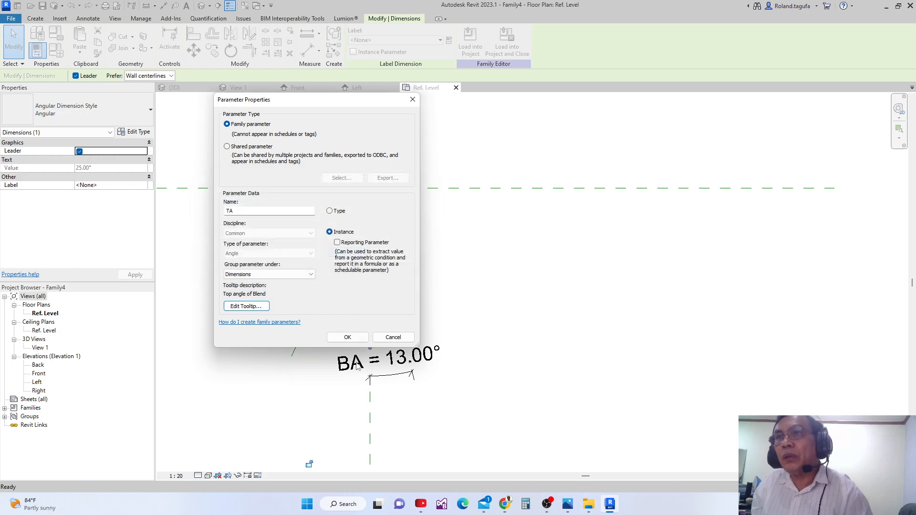
click(348, 338)
- Inspect the blend in the View 1 3D view and load the family into the project
scroll(368, 363, down, 2)
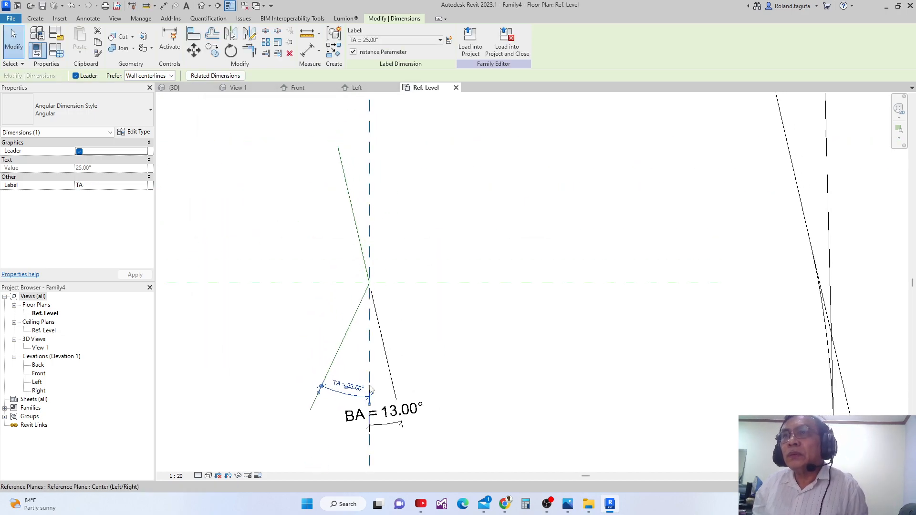
scroll(371, 388, down, 4)
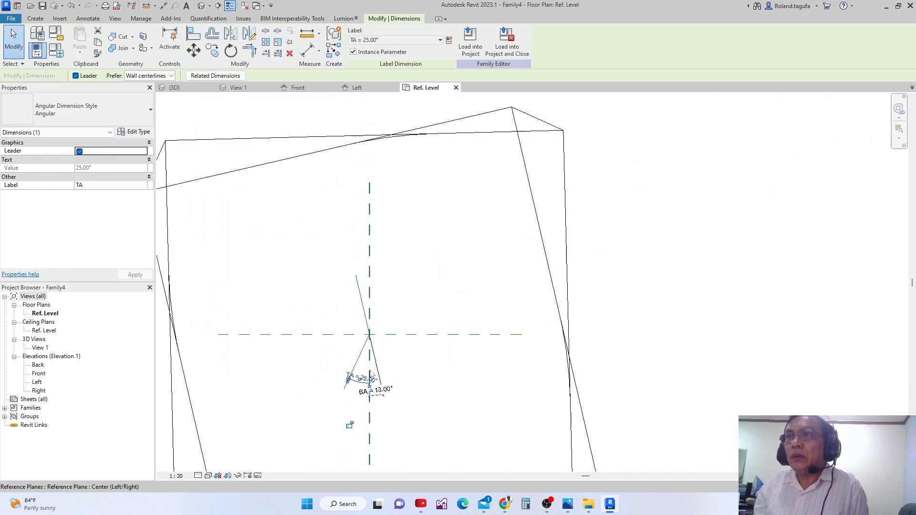
click(239, 88)
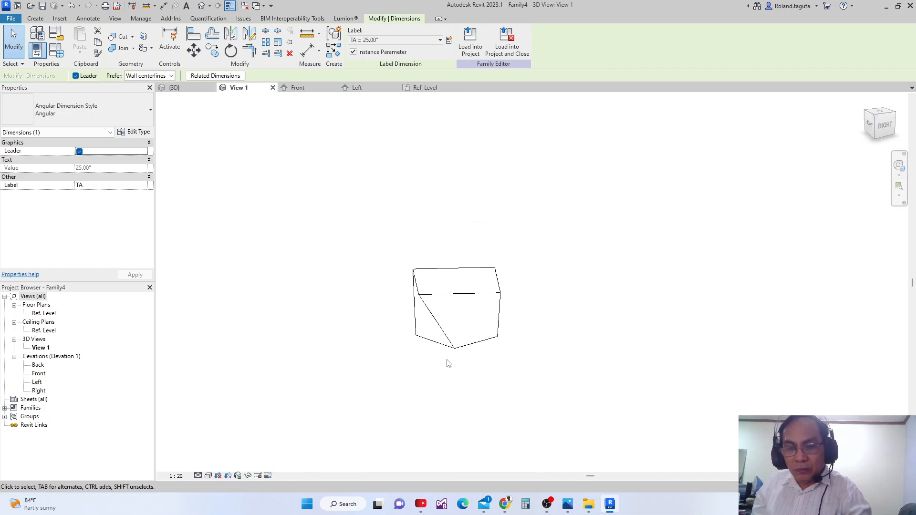
shift+middle_drag(449, 364, 520, 351)
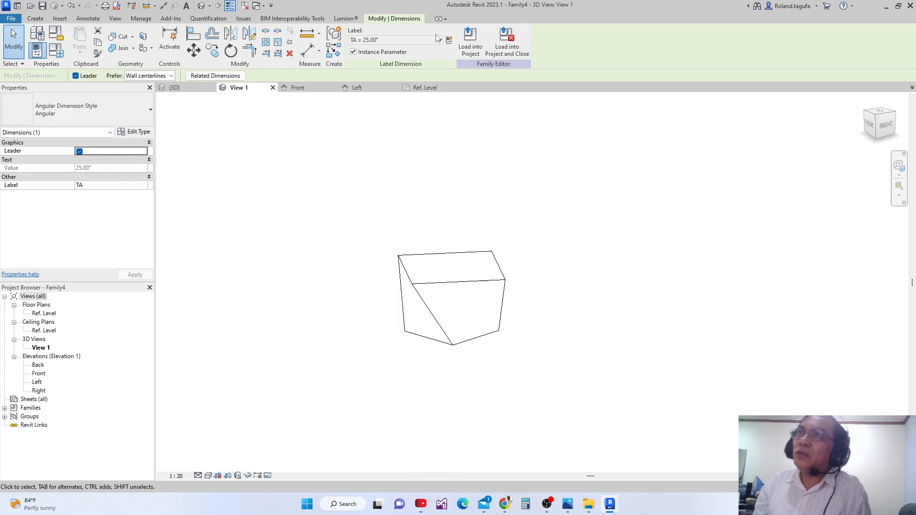
click(470, 40)
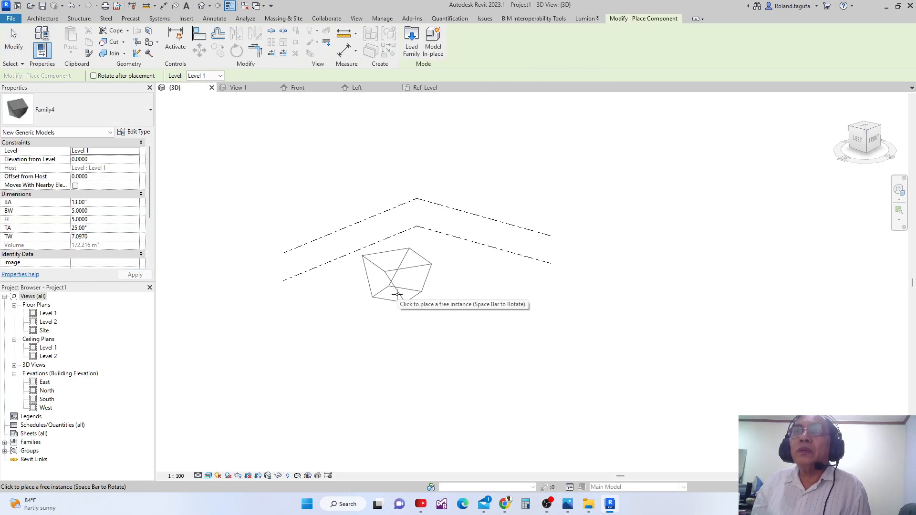
- Place one instance of Family4 on Level 1 in the project's 3D view and end placement
click(423, 282)
key(Escape)
key(Escape)
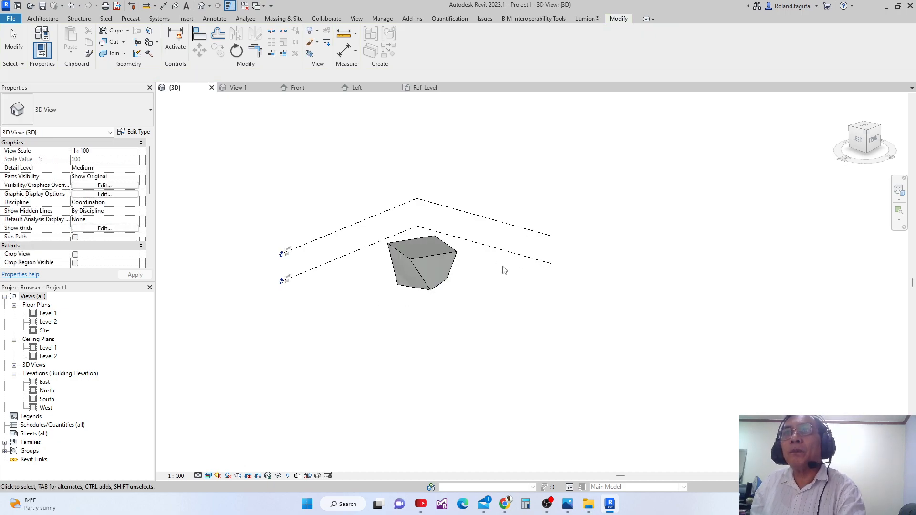
- Delete the Family4 instance just placed in the project
click(421, 291)
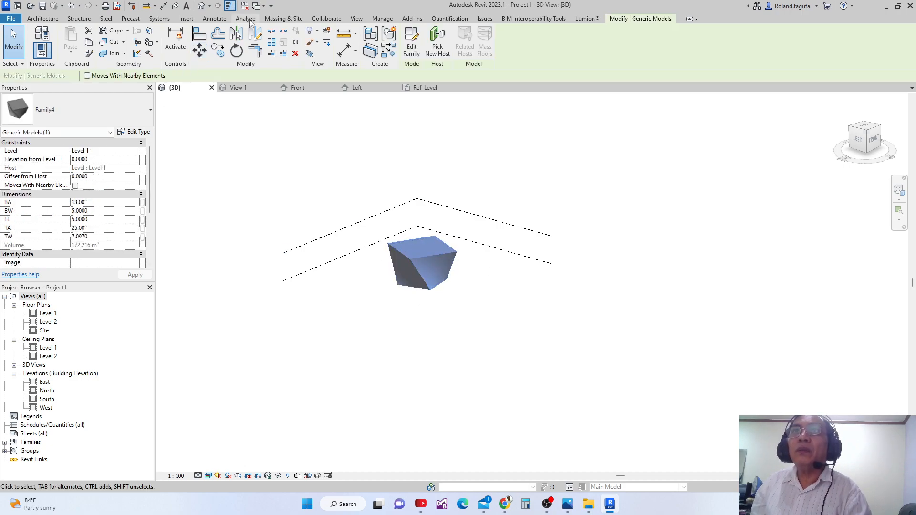
click(278, 18)
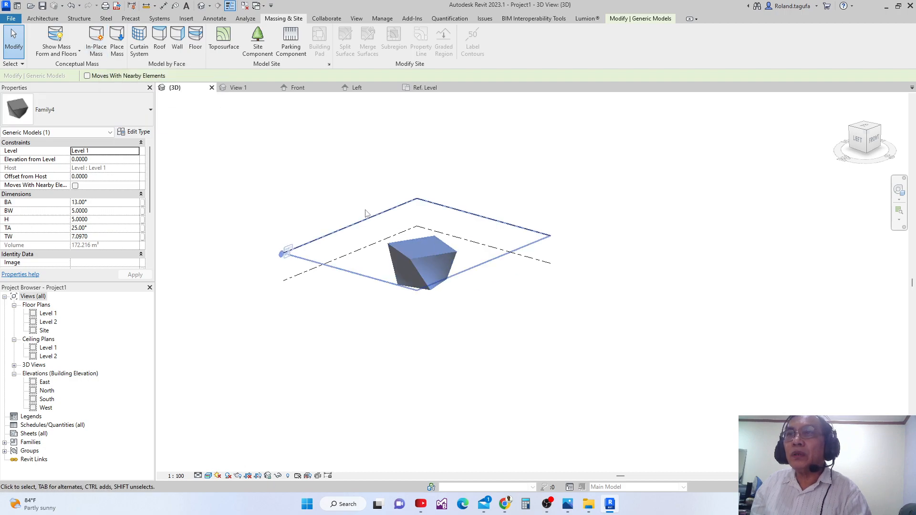
drag(348, 185, 465, 307)
key(Delete)
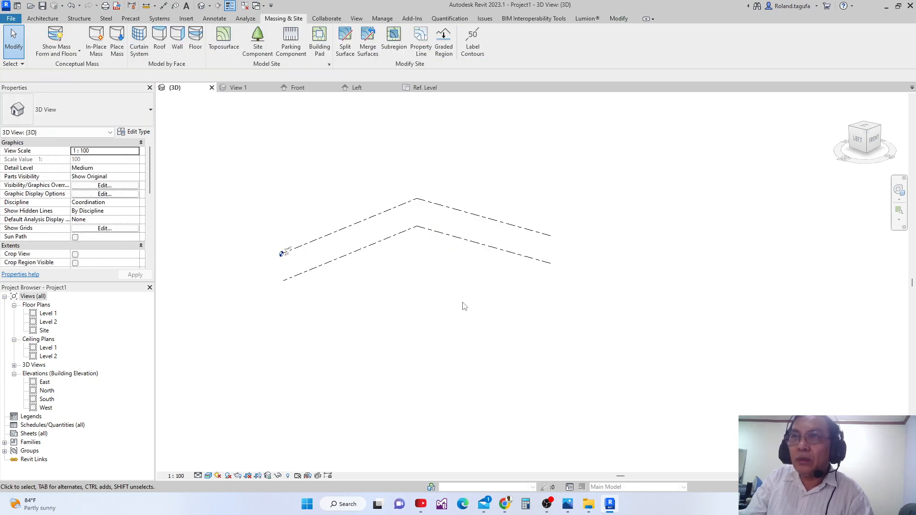
- Start an in-place mass in the project and place one Family4 component on Level 1 inside it
click(95, 38)
click(452, 231)
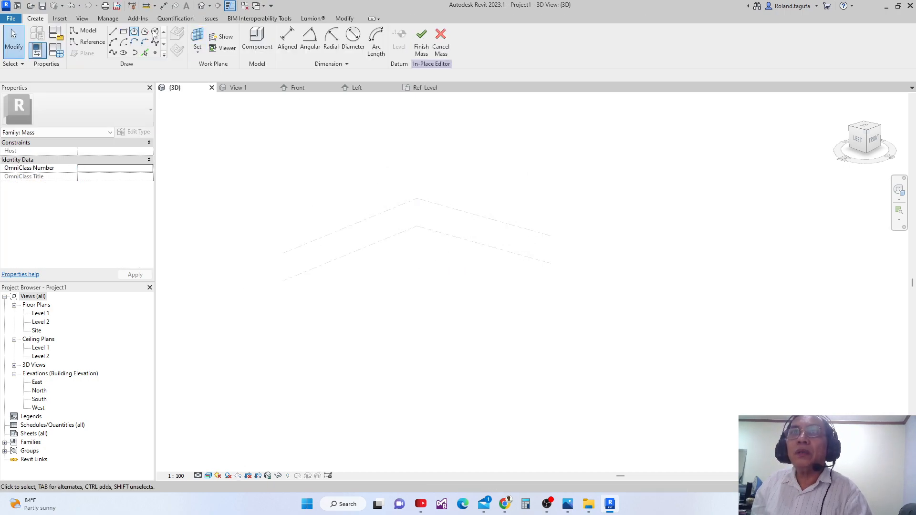
click(257, 40)
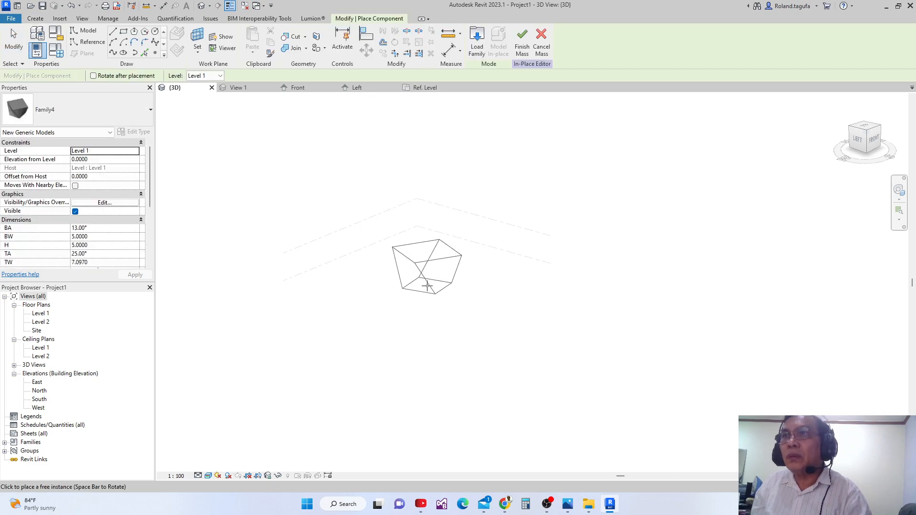
click(423, 266)
scroll(512, 267, down, 1)
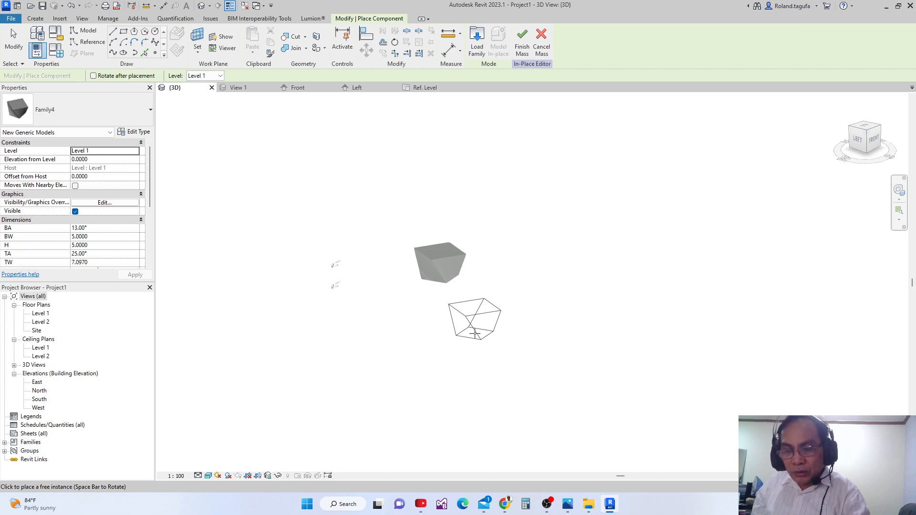
scroll(477, 363, up, 2)
key(Escape)
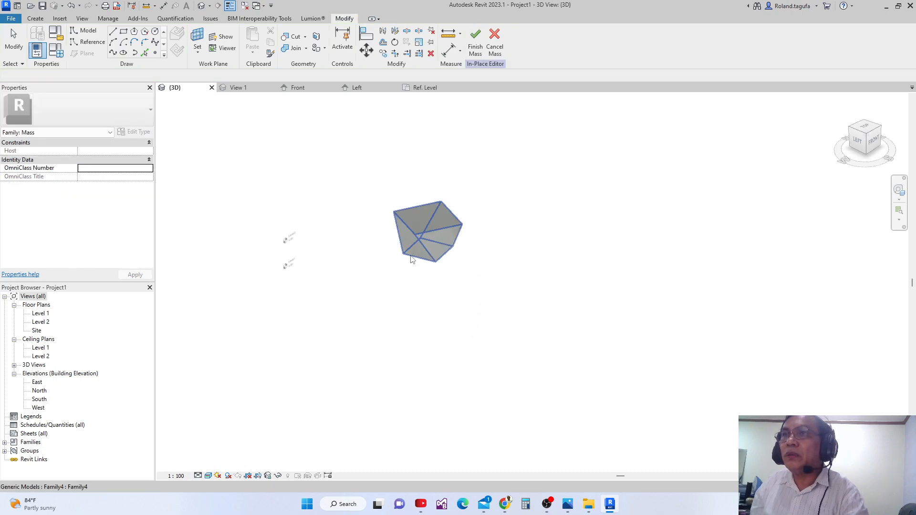
middle_drag(437, 309, 428, 279)
scroll(426, 264, up, 1)
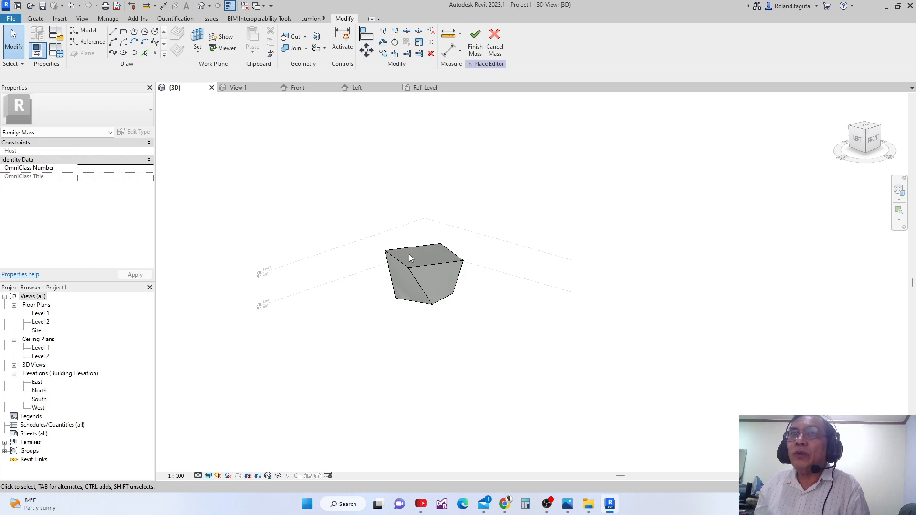
- Set the Family4 component's BW to 20 and H to 40 inside the in-place mass
click(421, 283)
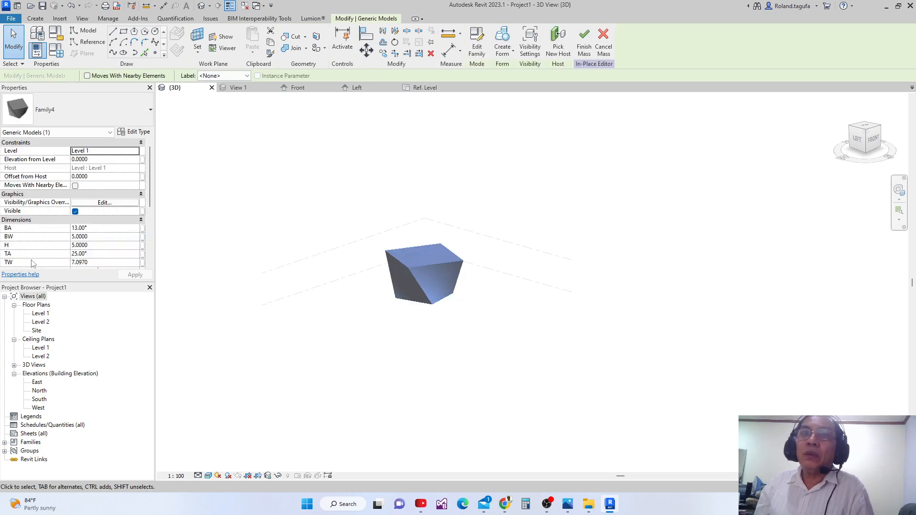
mouse_move(151, 195)
mouse_down()
mouse_move(150, 229)
mouse_move(149, 203)
mouse_up()
scroll(147, 212, down, 3)
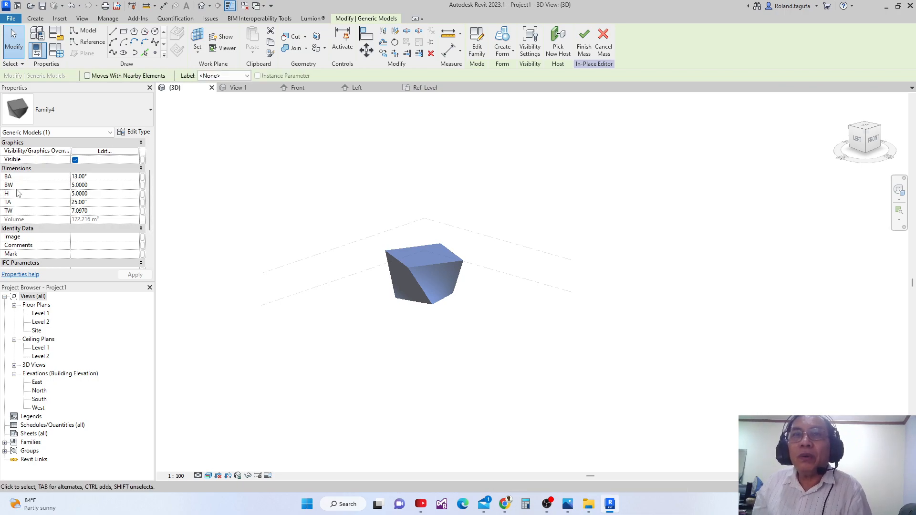
click(97, 187)
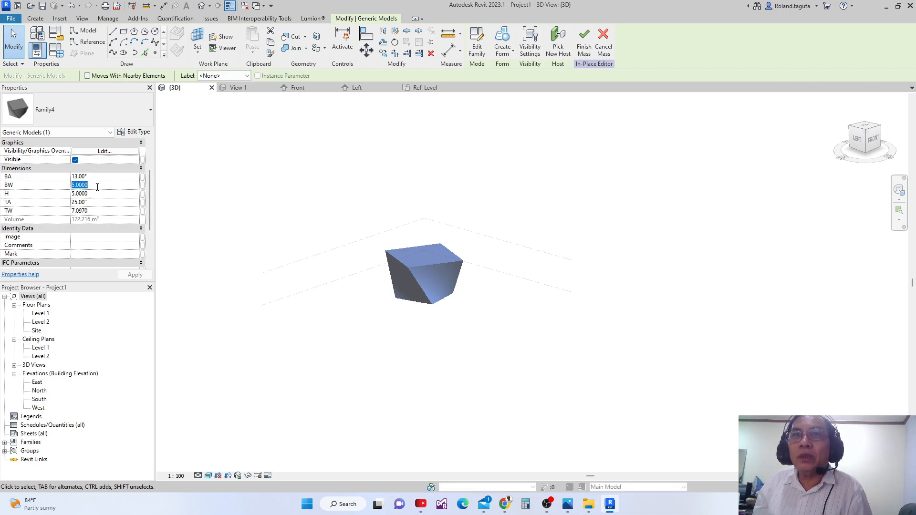
text(20)
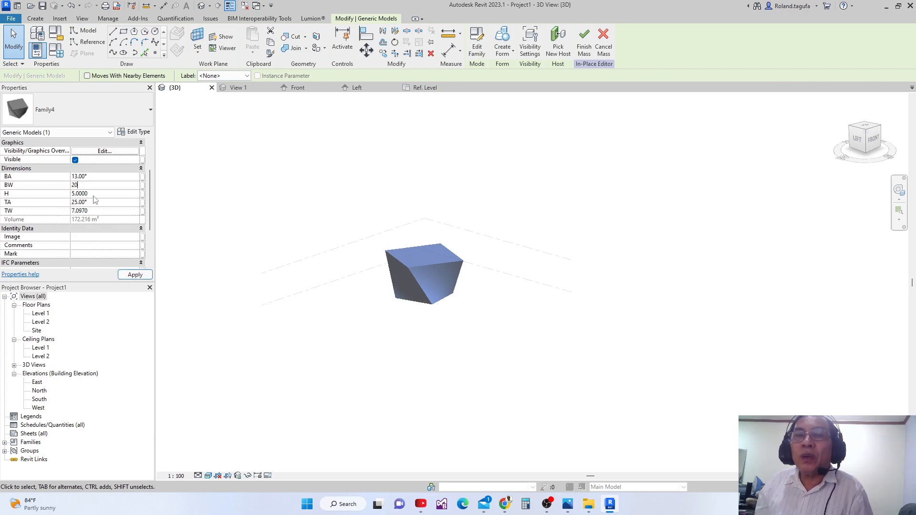
click(94, 194)
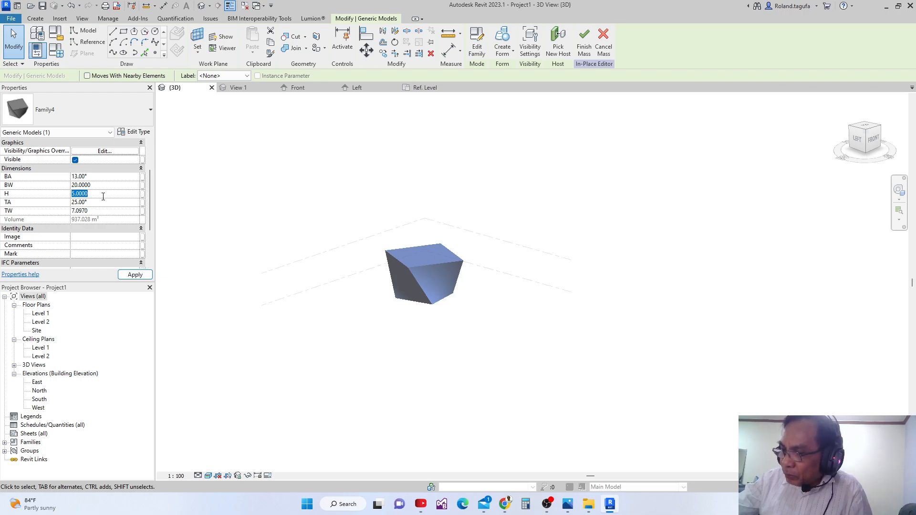
text(40)
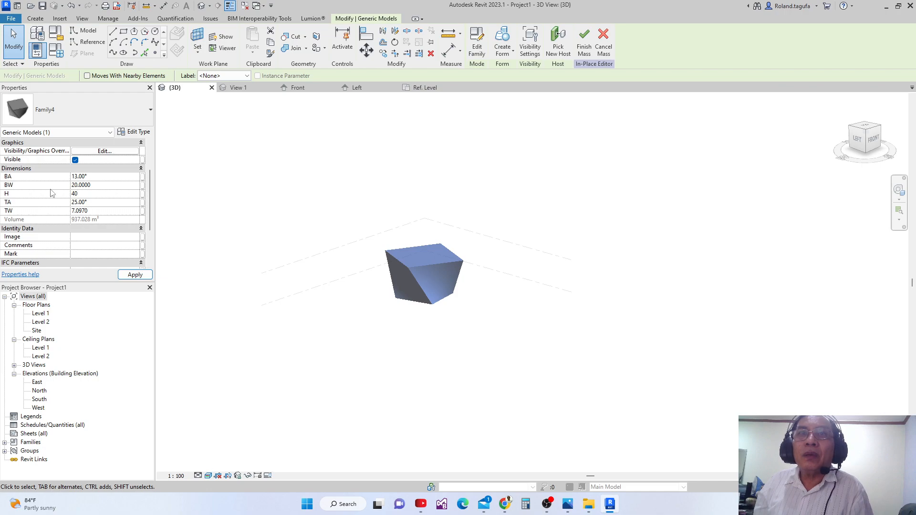
key(Return)
- Set the Family4 component's TW to 30 and check the whole blend in 3D
click(99, 211)
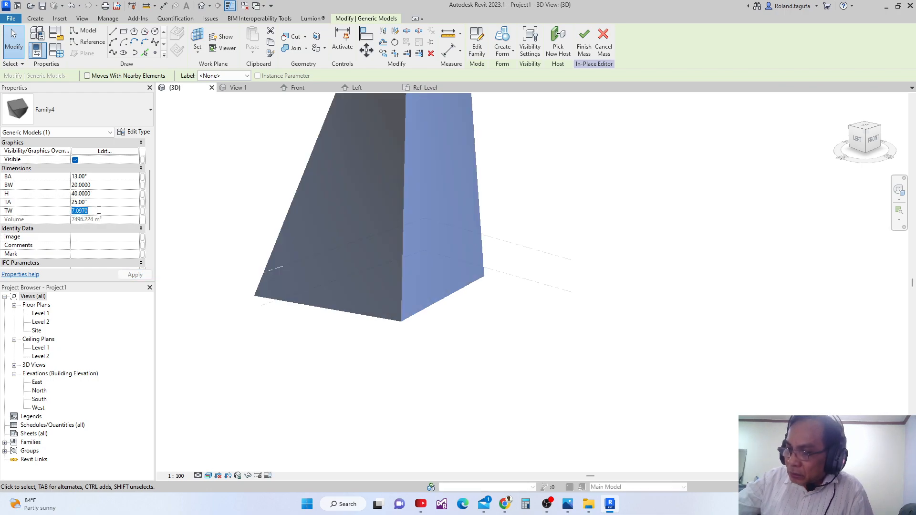
text(30)
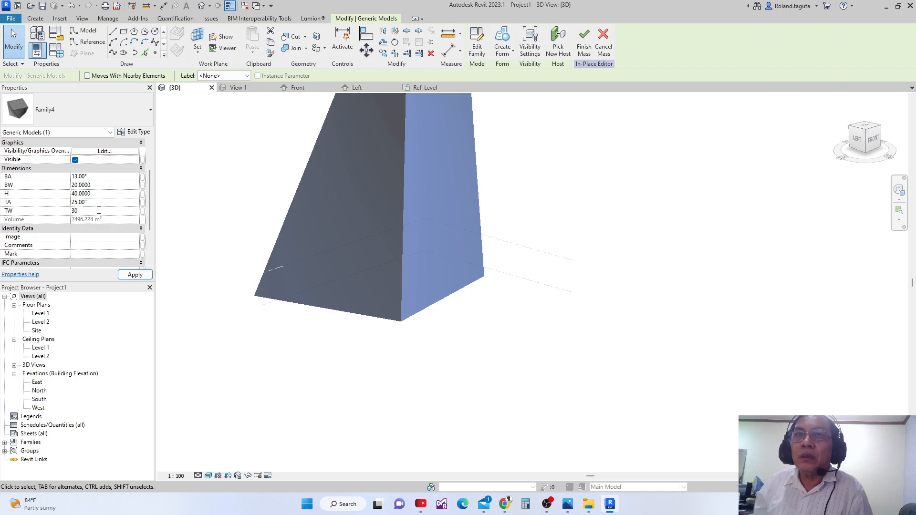
click(128, 280)
scroll(334, 370, down, 5)
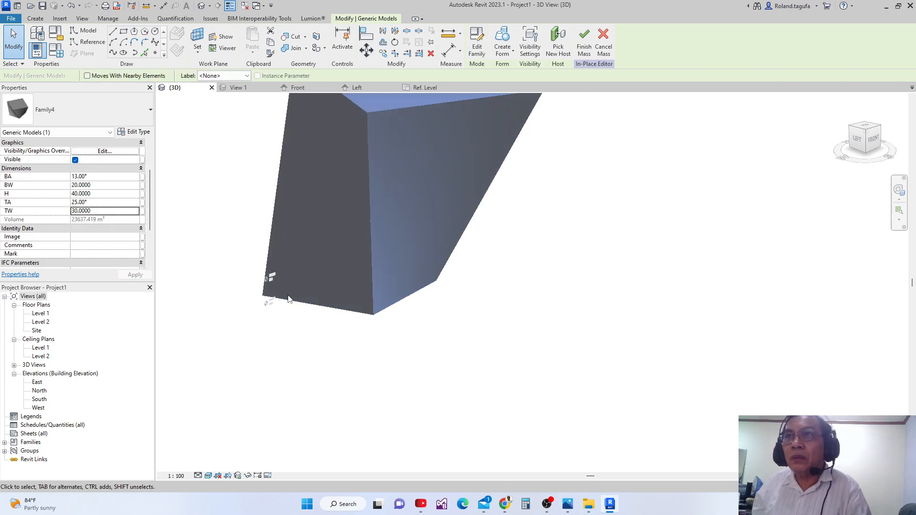
shift+middle_drag(334, 371, 315, 370)
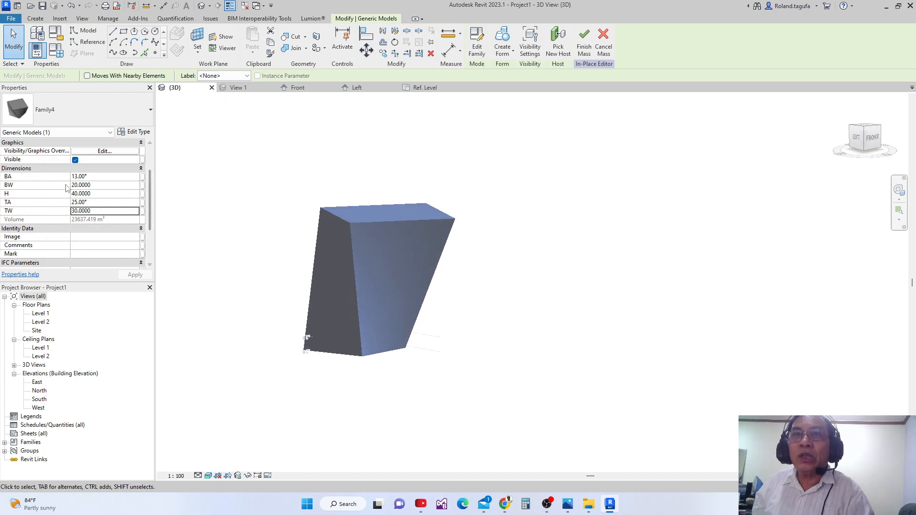
- Set the Family4 component's angles BA to 20° and TA to 30°, and check the twisted shape
click(99, 177)
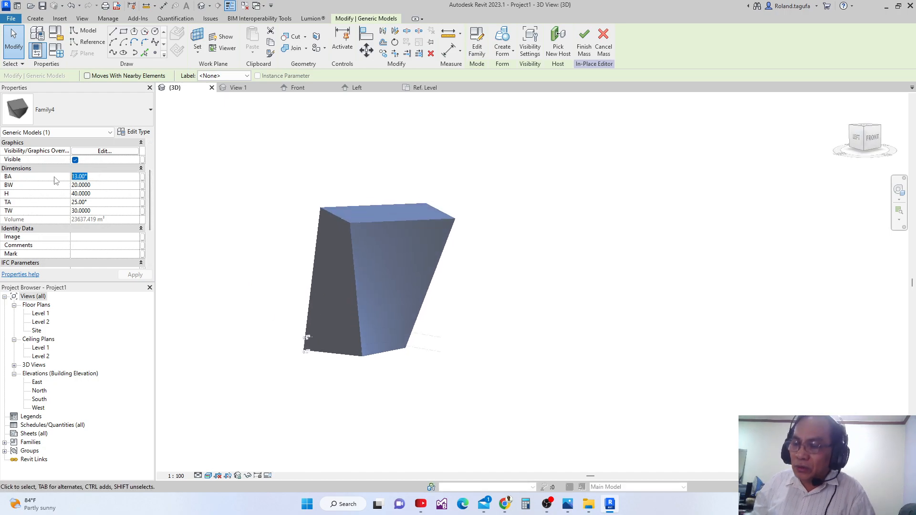
text(20)
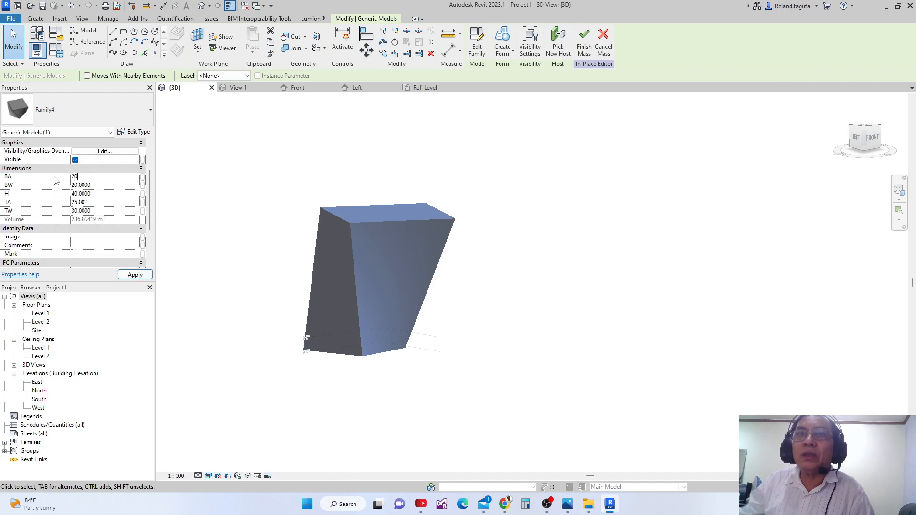
click(132, 275)
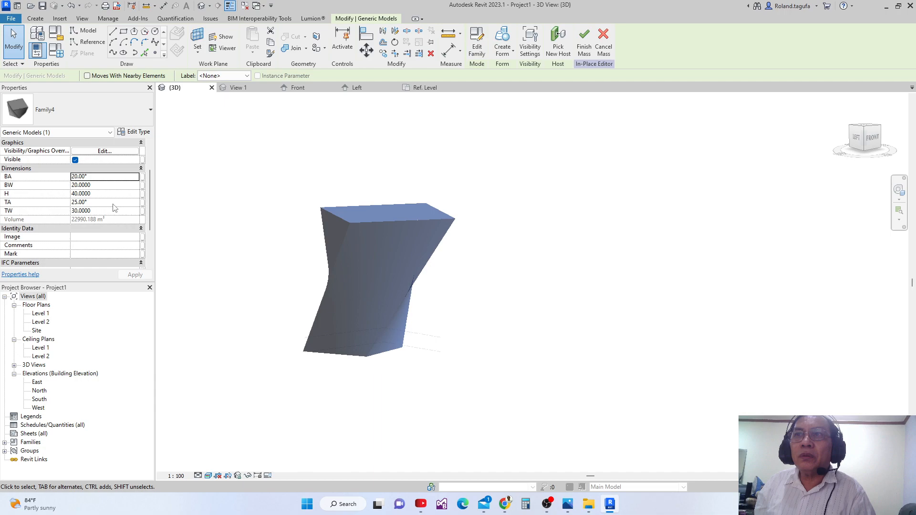
double_click(87, 202)
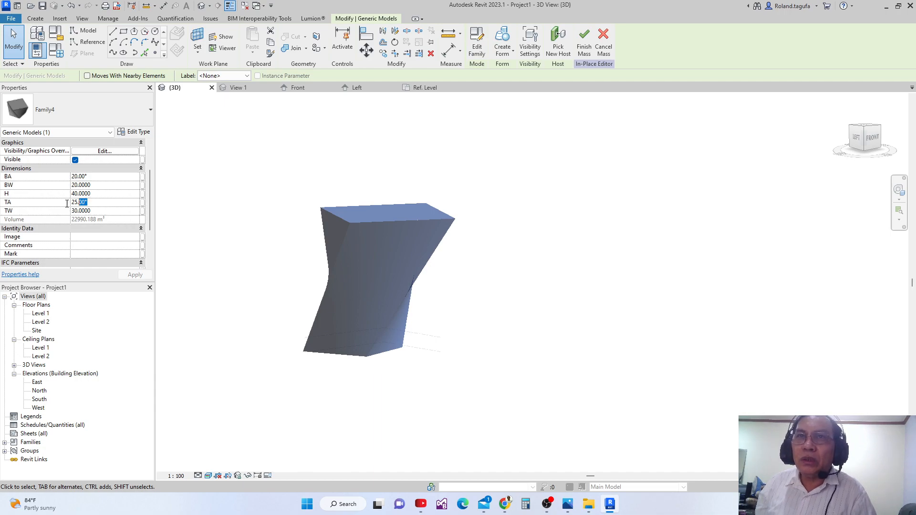
text(30)
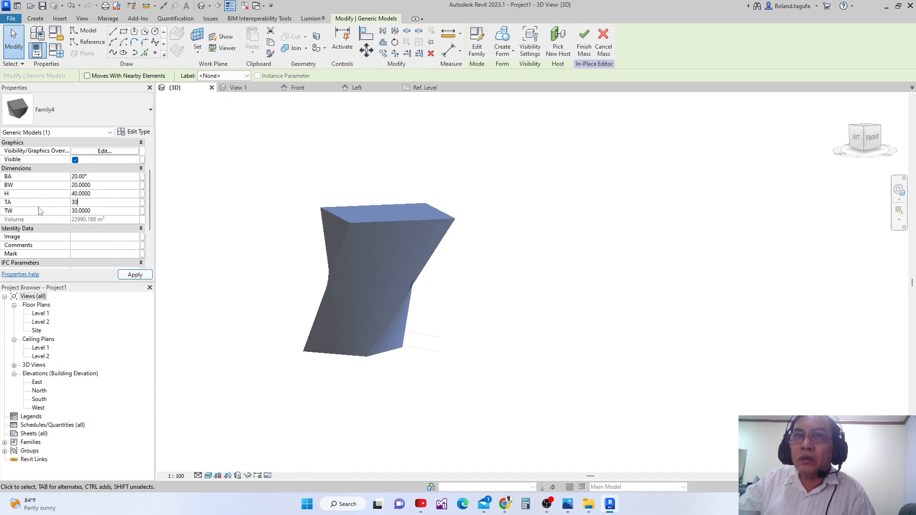
click(133, 275)
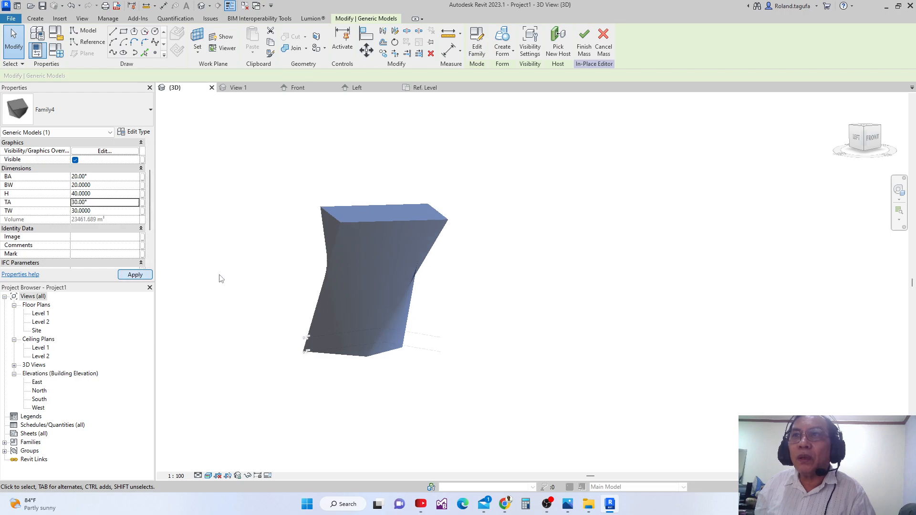
shift+middle_drag(234, 288, 204, 291)
mouse_move(345, 352)
shift+middle_down()
mouse_move(415, 364)
mouse_move(415, 342)
mouse_move(390, 302)
mouse_move(383, 337)
mouse_move(327, 332)
mouse_move(299, 300)
mouse_move(201, 304)
mouse_move(333, 332)
mouse_move(323, 321)
mouse_move(336, 330)
mouse_move(333, 341)
shift+middle_up()
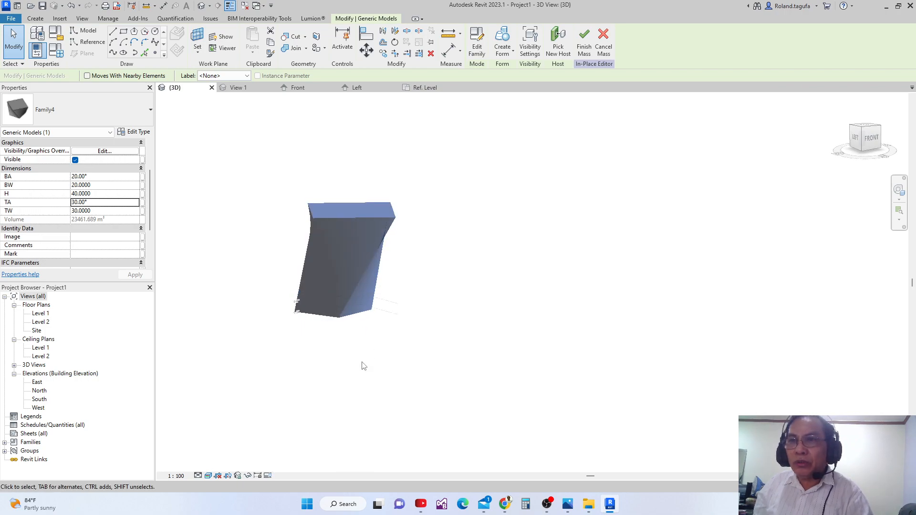
- Switch to Calculator, divide 40 by 3 to work out the storey count, and close it
click(527, 506)
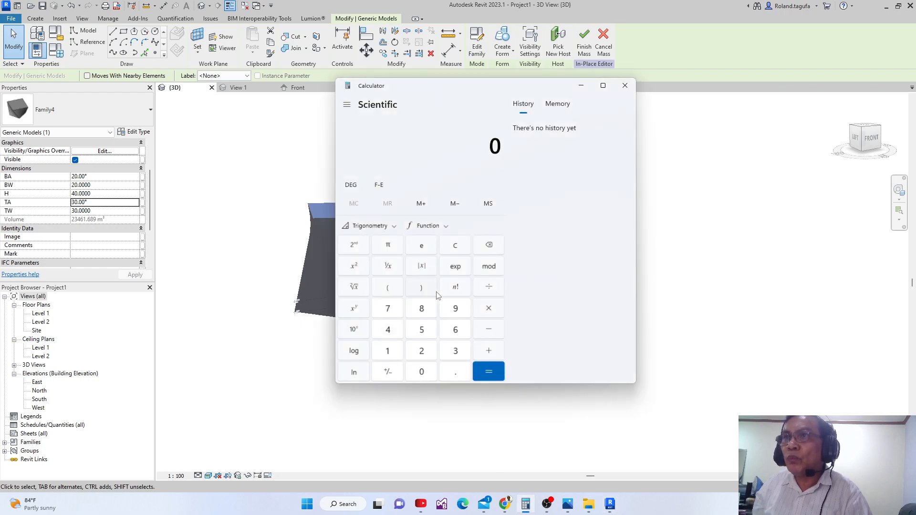
click(394, 334)
click(420, 372)
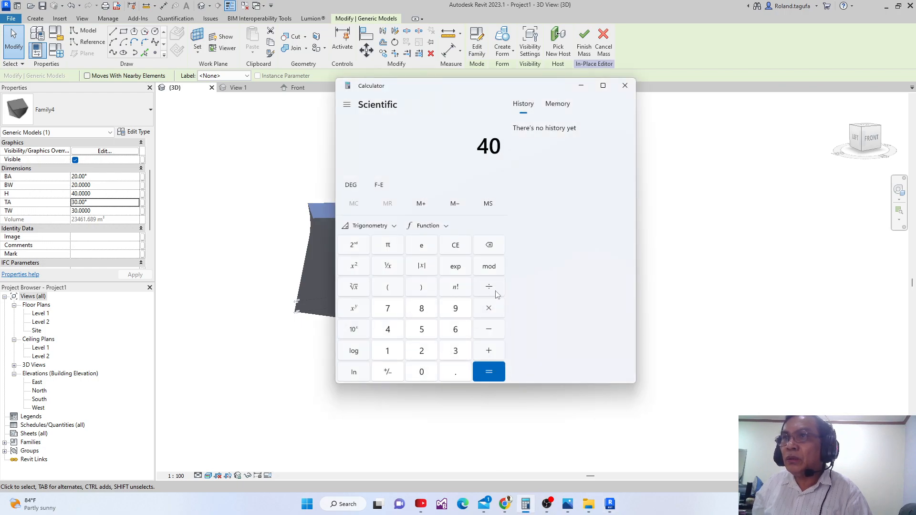
click(489, 287)
click(456, 351)
click(489, 371)
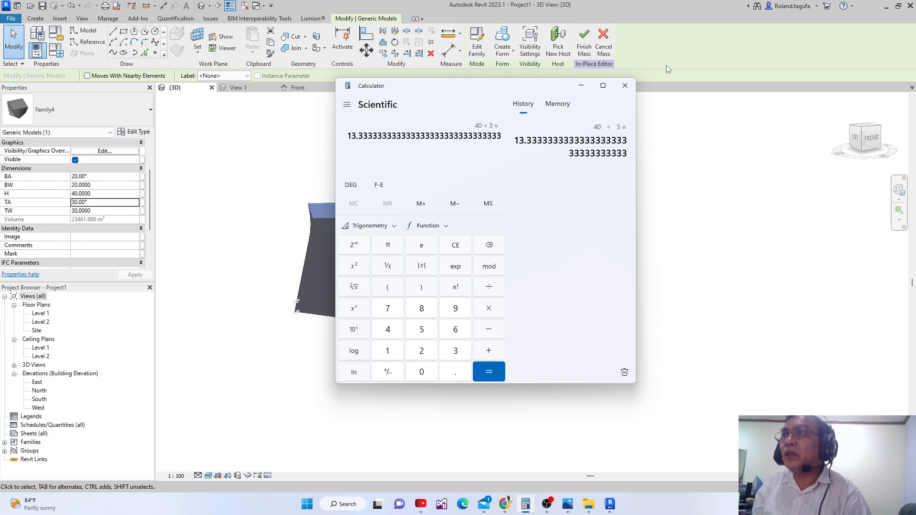
click(624, 86)
- Finish the in-place mass and view it from the front in the 3D view
scroll(523, 225, down, 2)
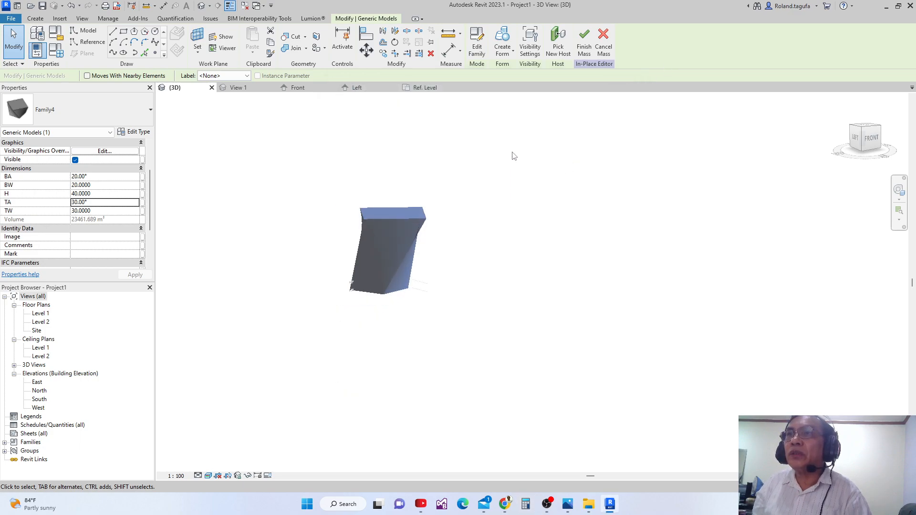
click(584, 41)
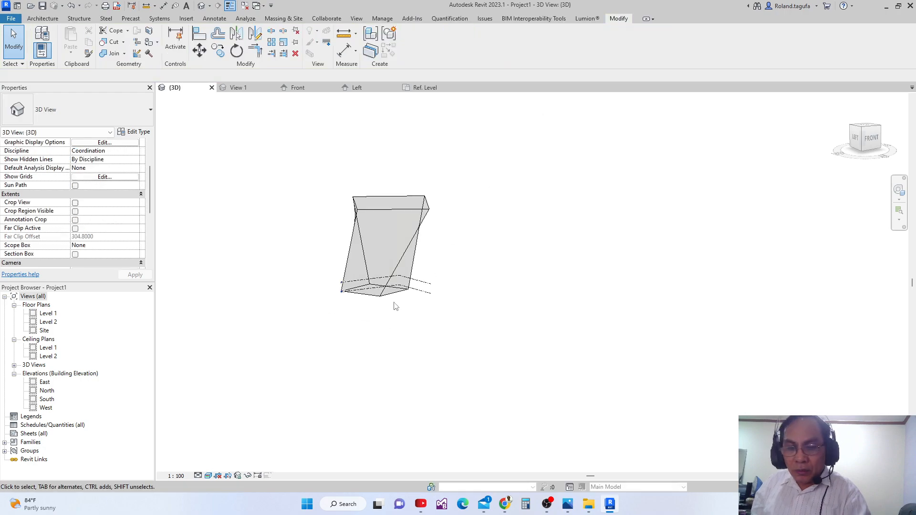
shift+middle_drag(395, 305, 385, 285)
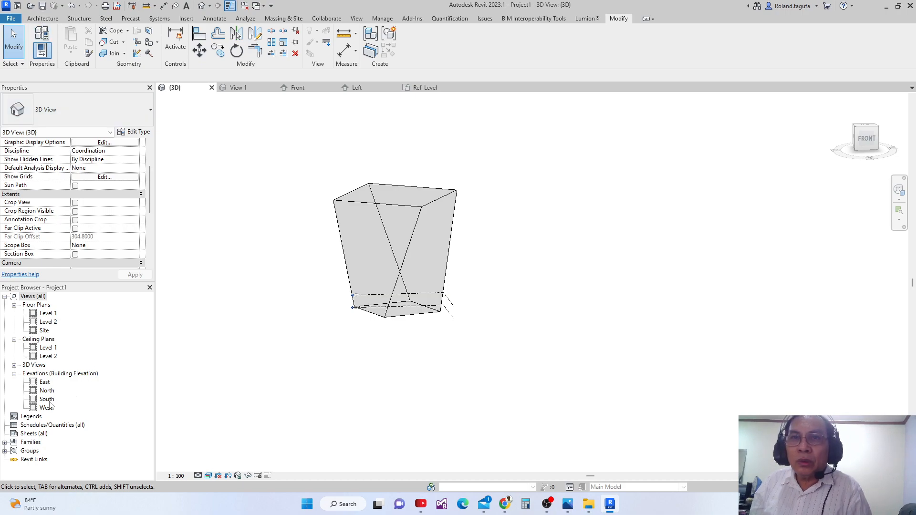
- Open the South elevation and extend the right ends of Level 1 and Level 2 beyond the mass, dismissing the save reminder
double_click(50, 401)
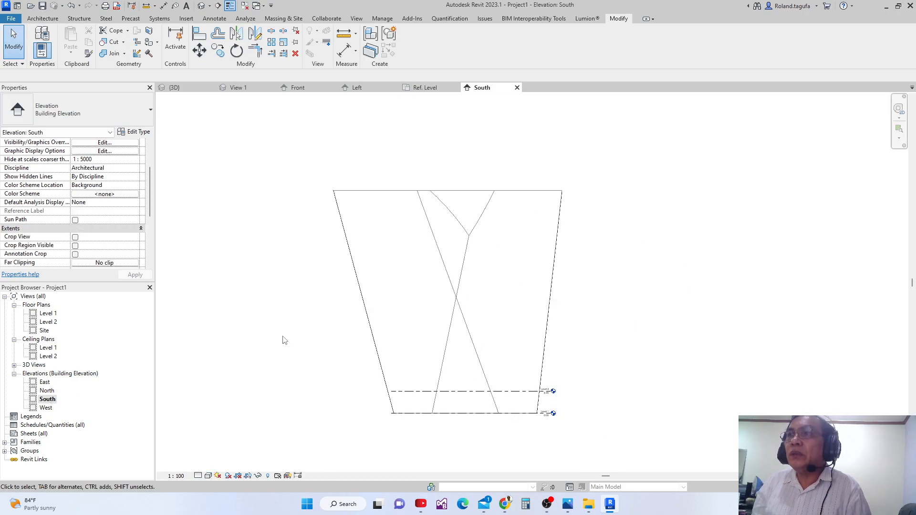
scroll(448, 385, up, 1)
scroll(556, 382, up, 2)
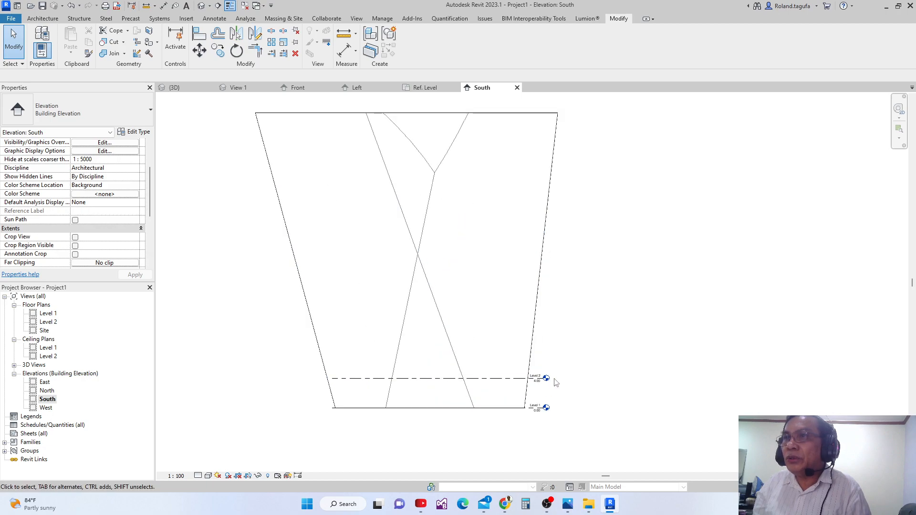
scroll(556, 381, up, 2)
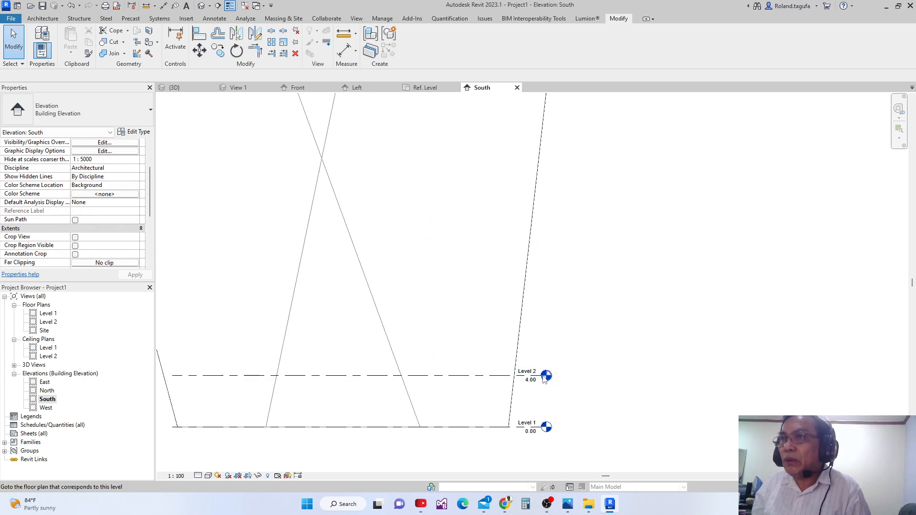
scroll(487, 380, up, 1)
click(488, 380)
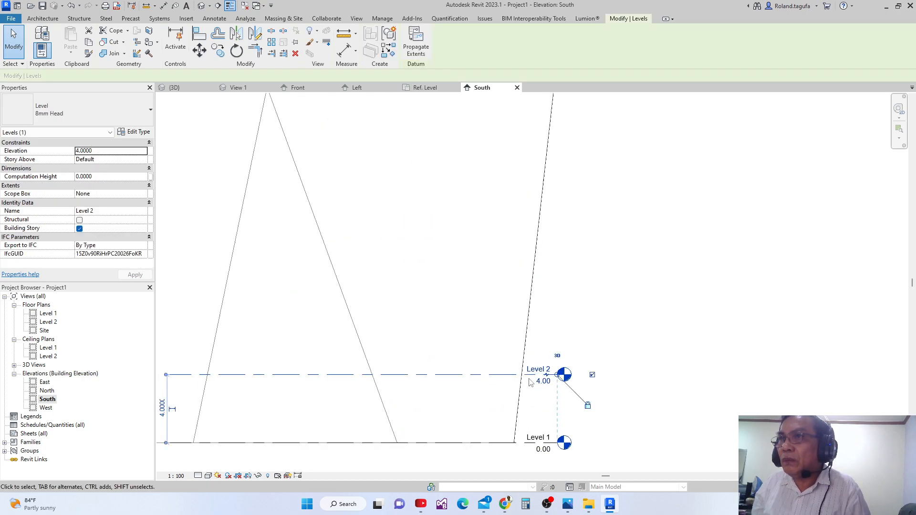
drag(557, 374, 700, 360)
scroll(700, 360, down, 3)
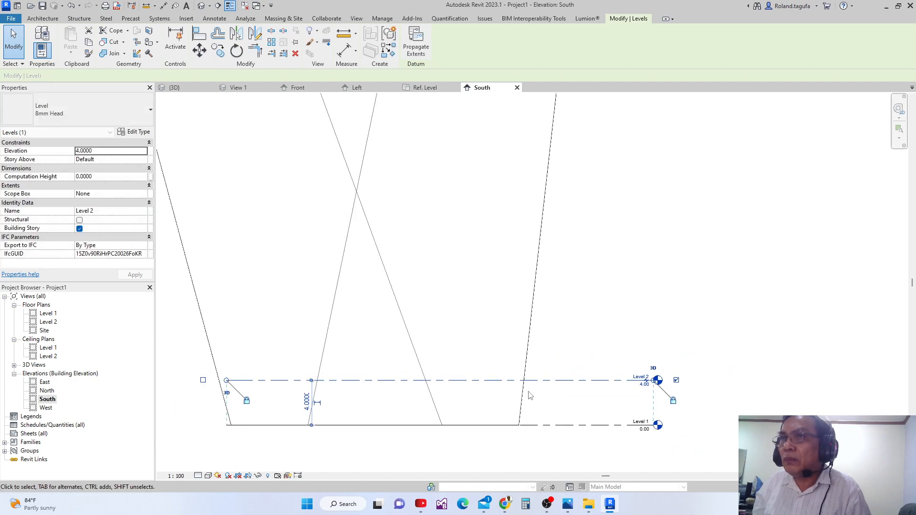
scroll(486, 413, up, 2)
key(Escape)
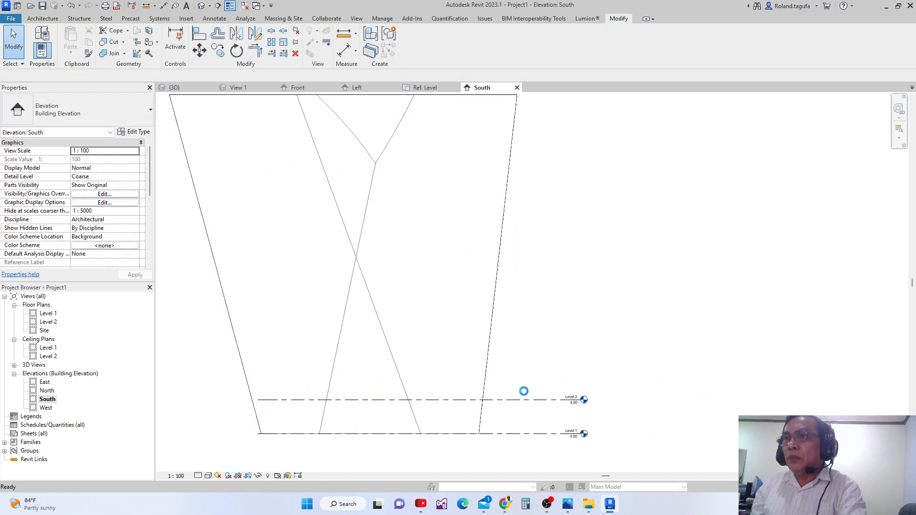
click(522, 289)
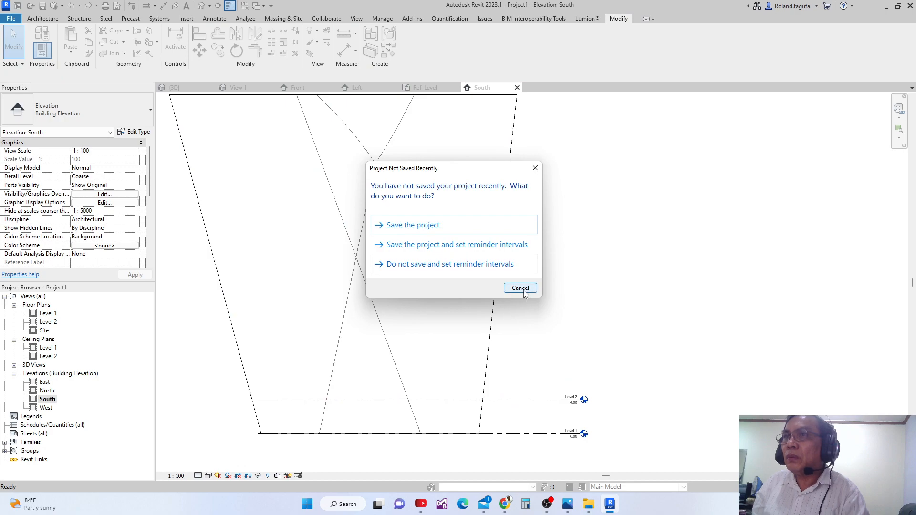
- Set the elevation of Level 2 to 3 in the South elevation
scroll(572, 436, up, 2)
click(571, 387)
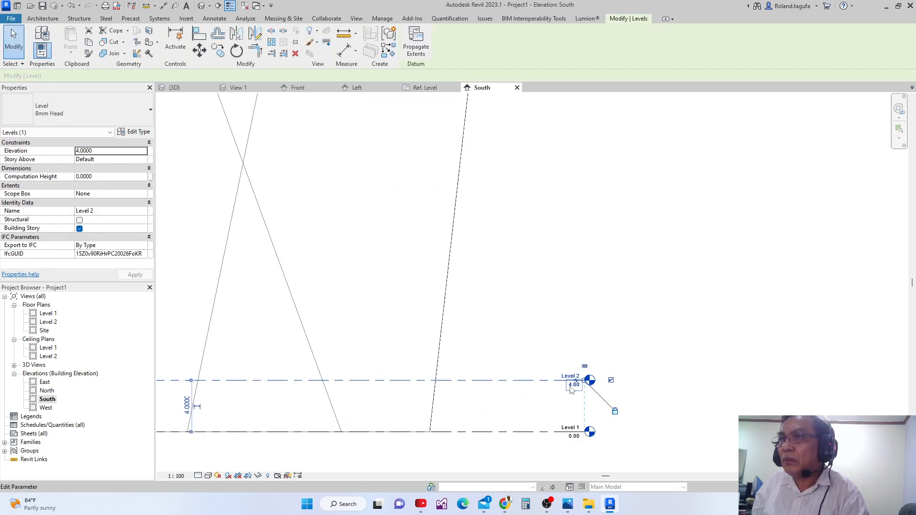
click(570, 387)
text(3)
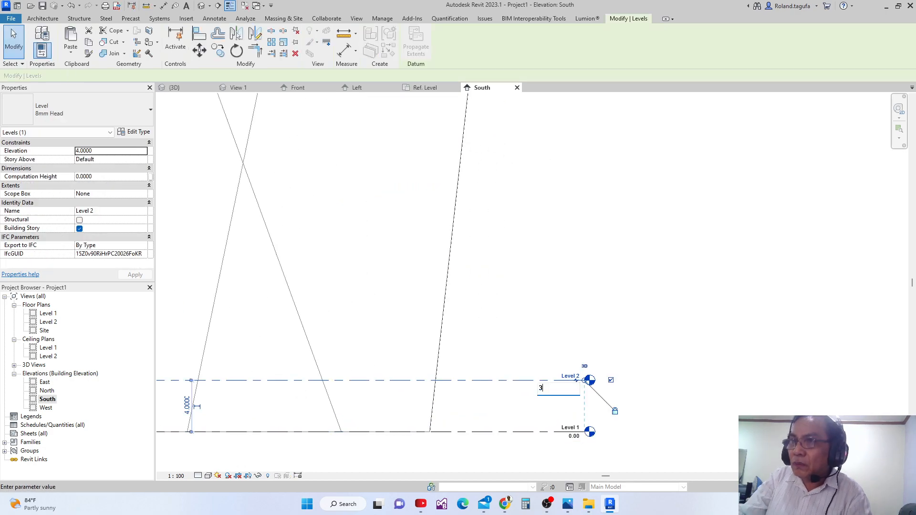
key(Return)
scroll(576, 286, down, 2)
middle_drag(546, 330, 522, 370)
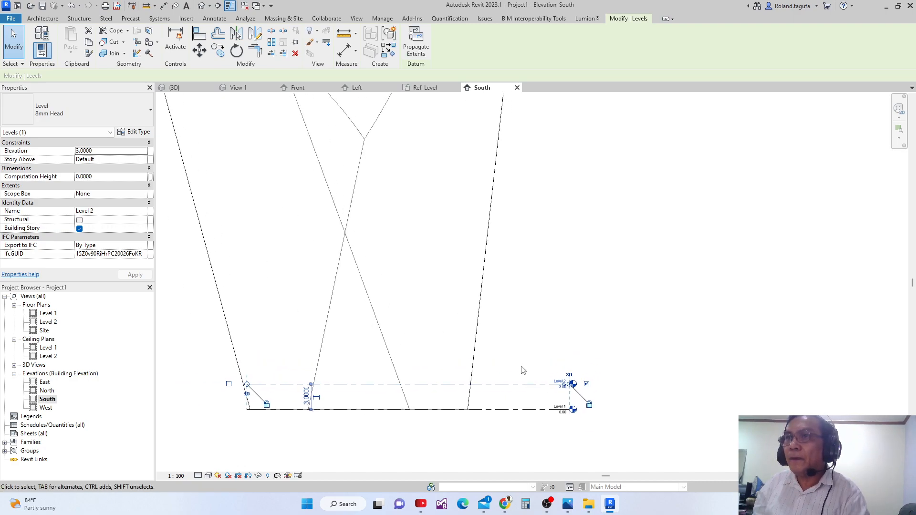
- Create new levels from Level 2 upward by picking lines with an offset of 3, at elevations 6, 9 and 12
scroll(522, 381, up, 2)
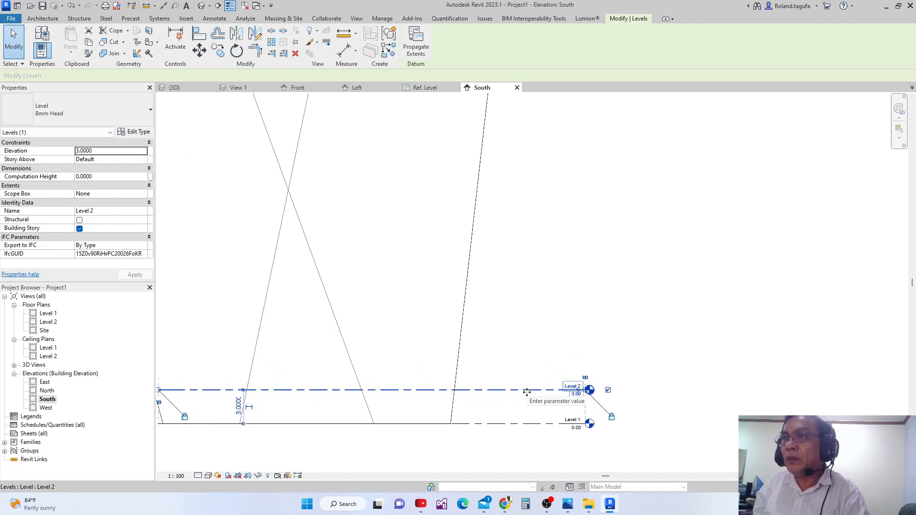
right_click(528, 390)
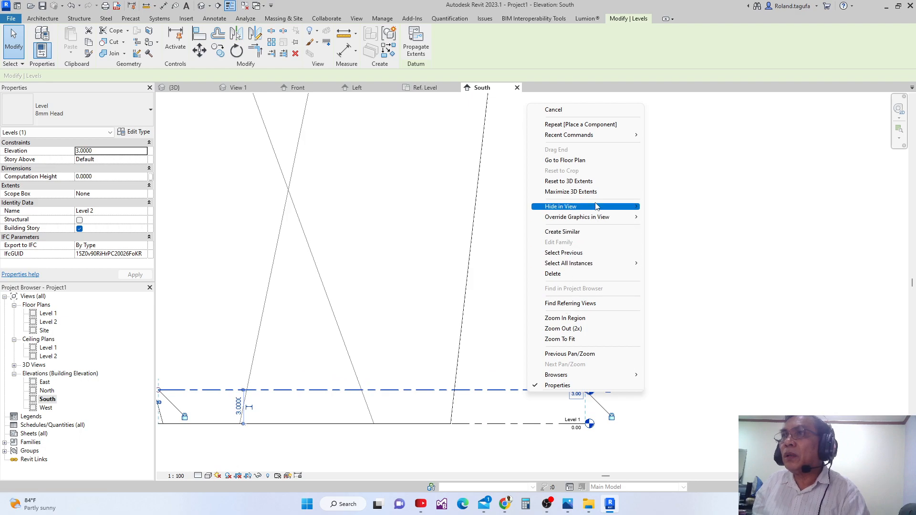
click(596, 233)
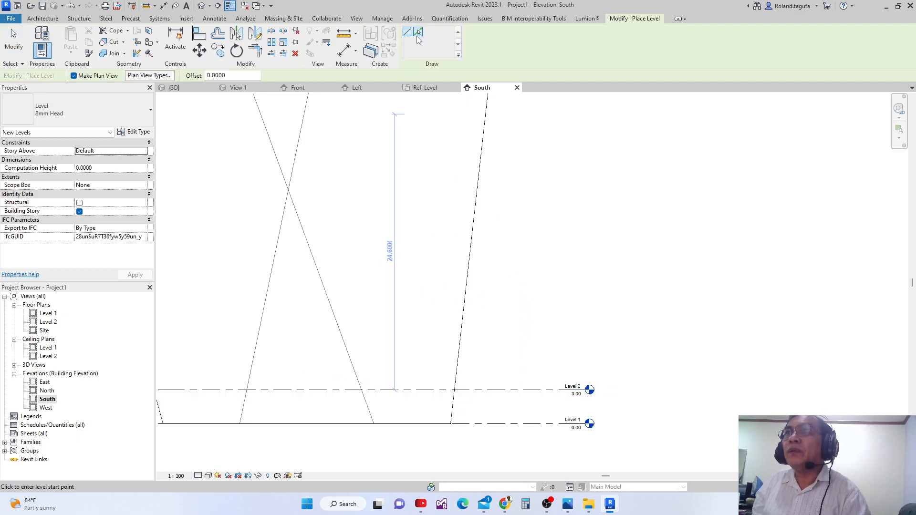
click(417, 37)
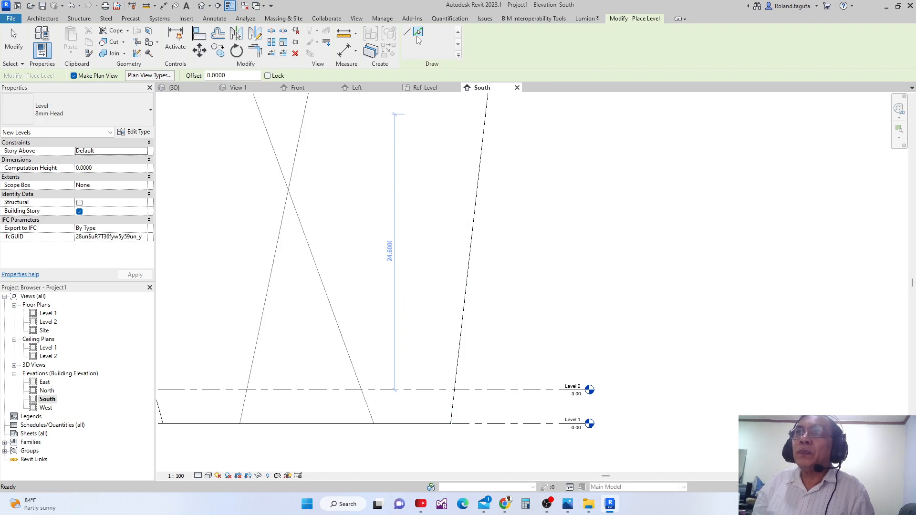
double_click(240, 78)
text(3)
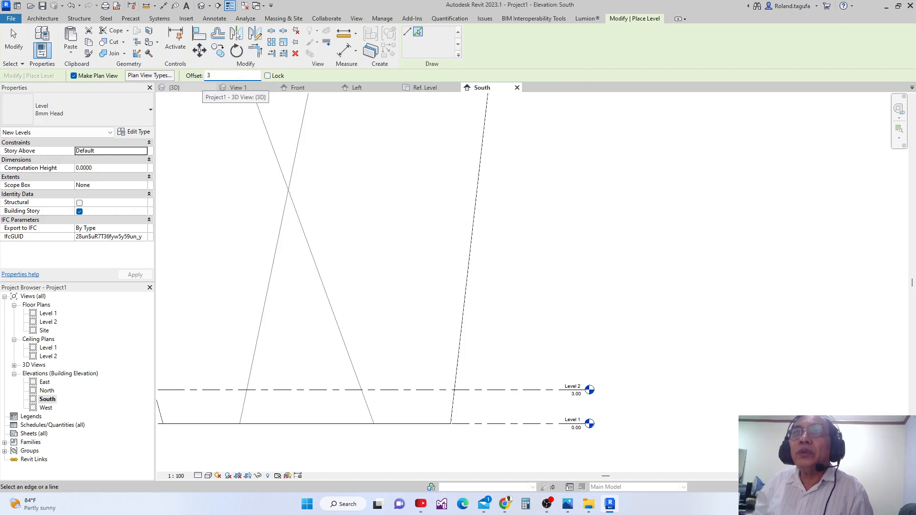
click(519, 391)
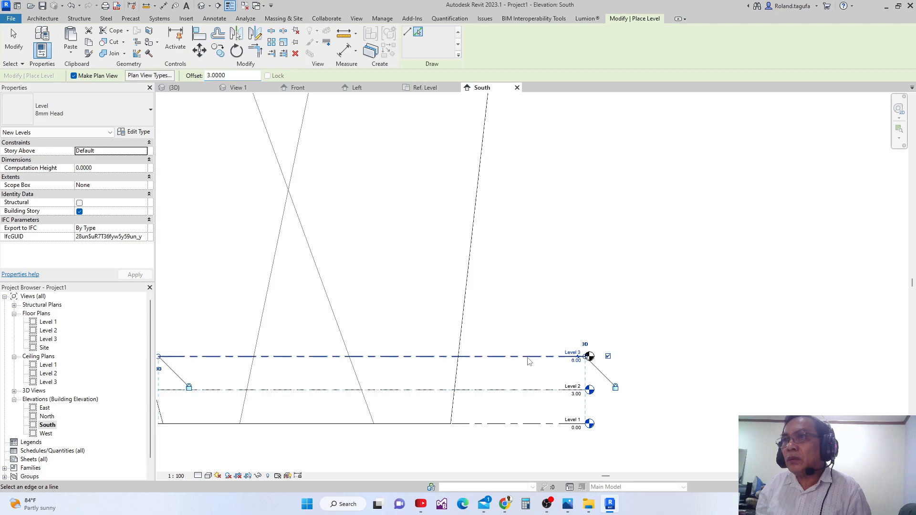
click(529, 357)
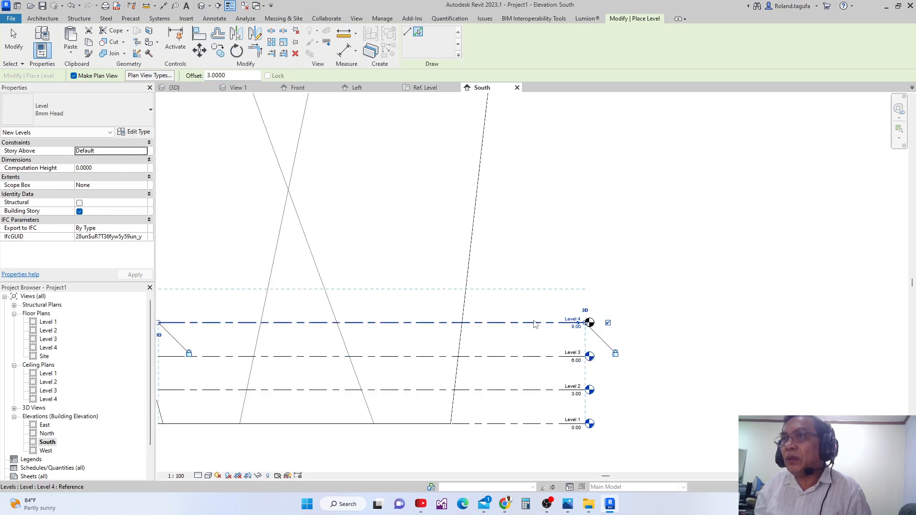
click(530, 322)
- Continue picking the topmost level line with the offset of 3 to add levels at elevations 15, 18 and 21
middle_drag(542, 323, 520, 374)
click(512, 357)
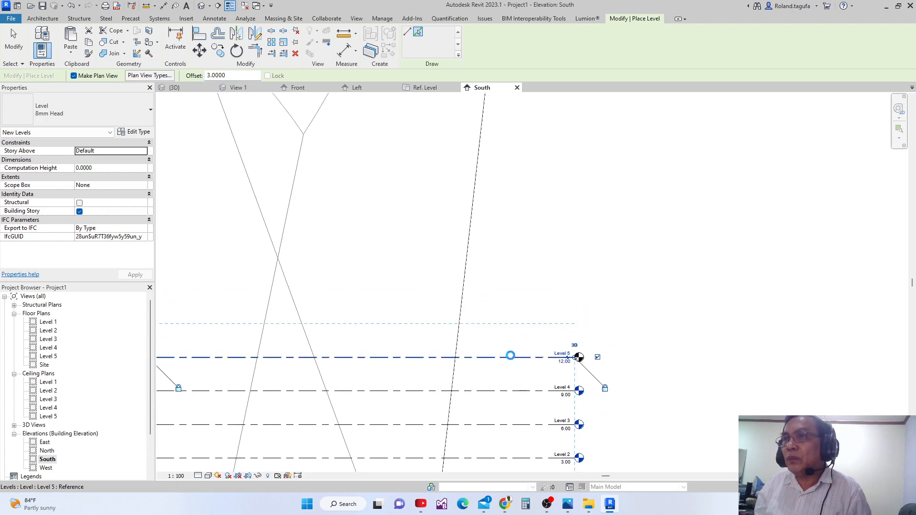
click(523, 324)
middle_drag(530, 301, 531, 338)
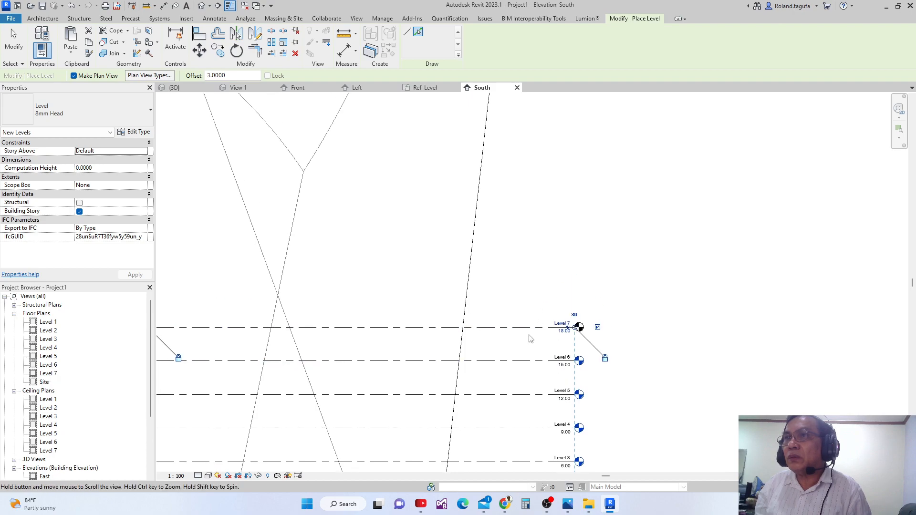
click(528, 326)
middle_drag(542, 299, 542, 354)
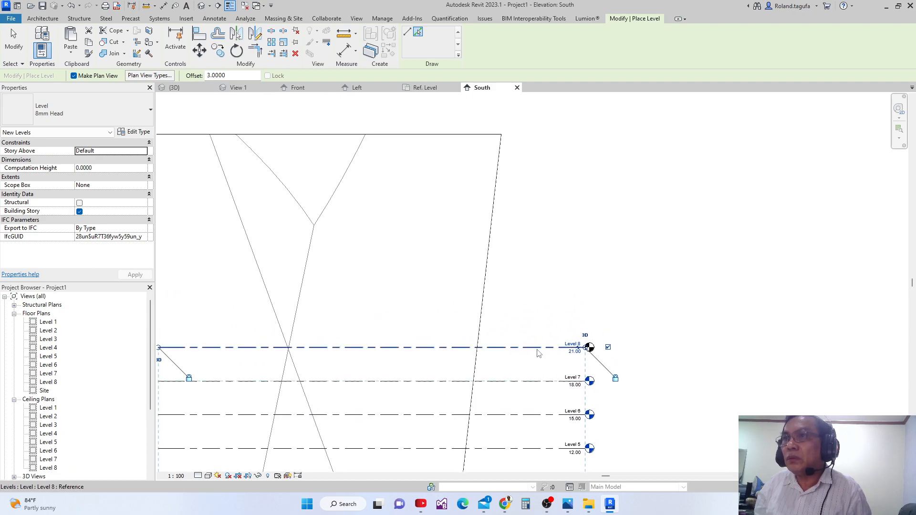
- Add levels at elevations 24, 27, 30 and 33 by offsetting each topmost level line upward by 3
click(539, 350)
click(541, 315)
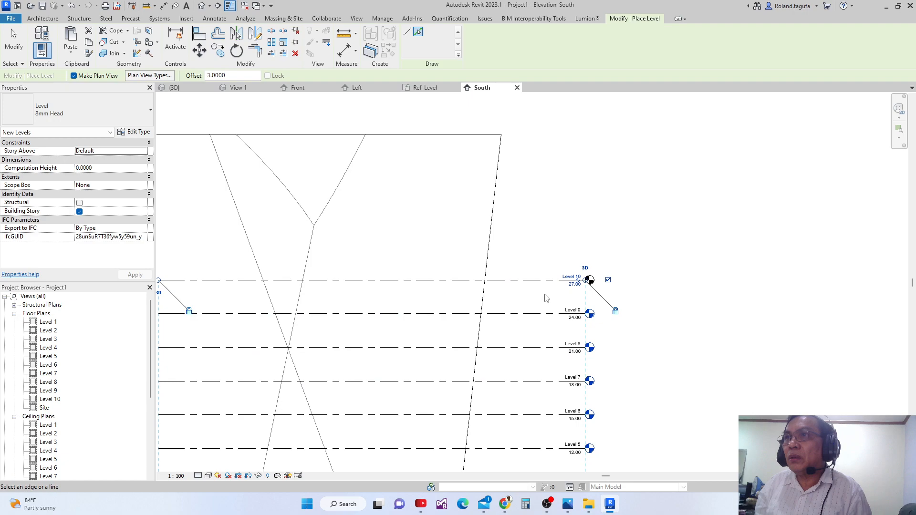
click(546, 282)
click(540, 248)
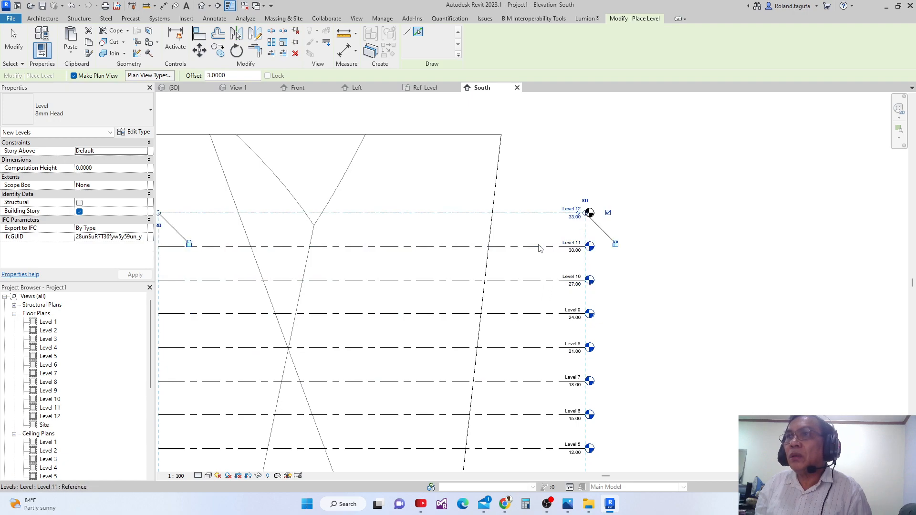
click(534, 220)
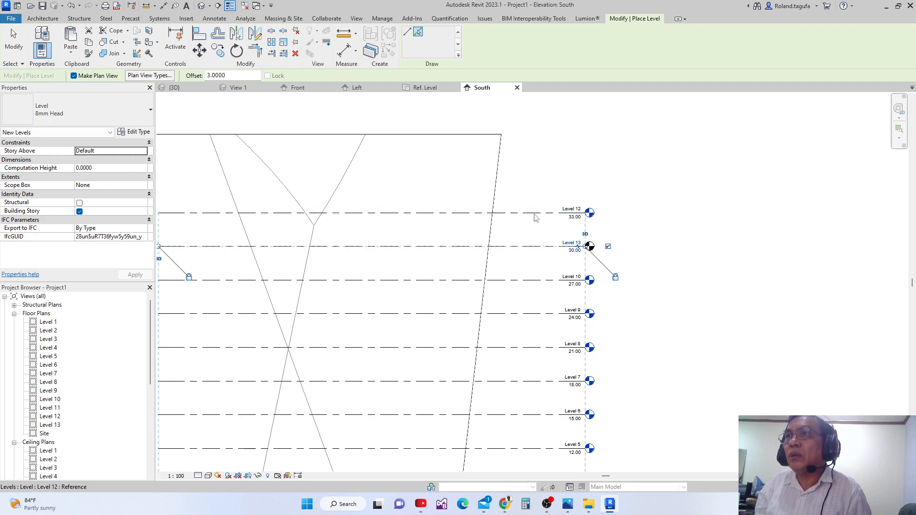
key(Escape)
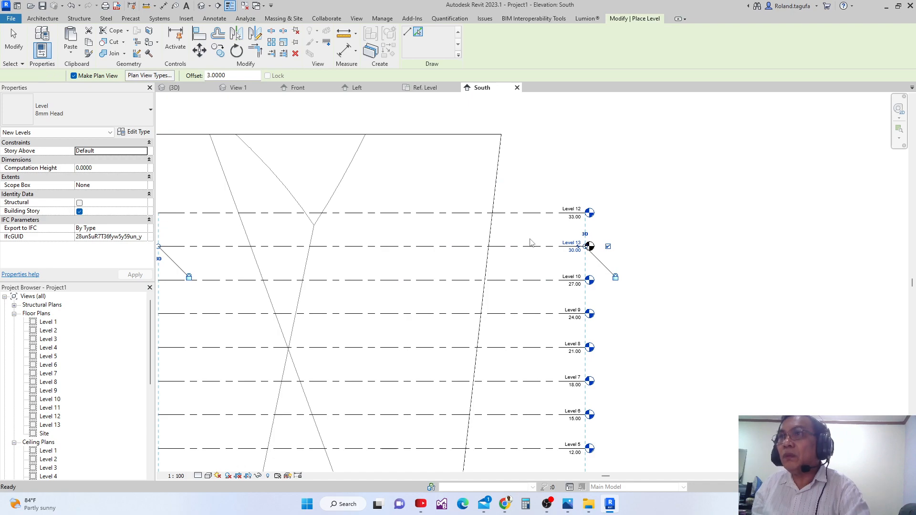
key(Delete)
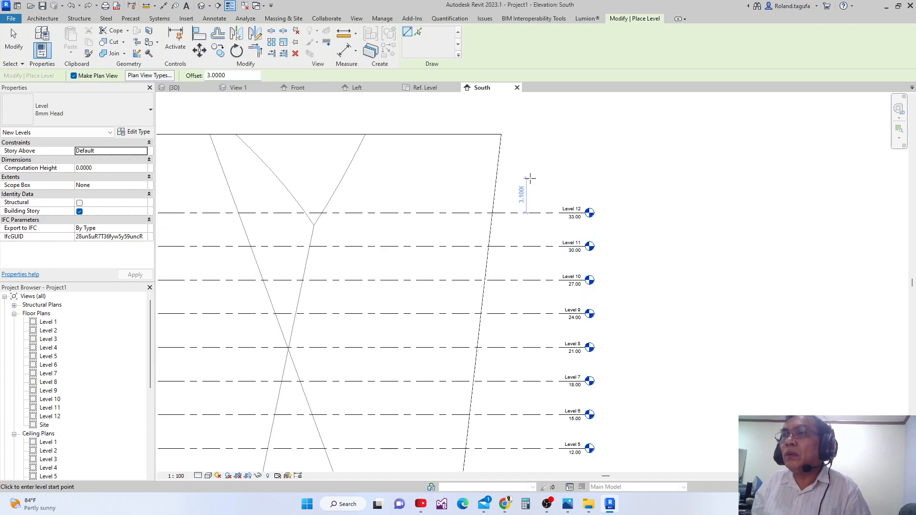
- Add a level at elevation 36 by offsetting from Level 12, and extend the left ends of the levels beyond the mass
click(418, 31)
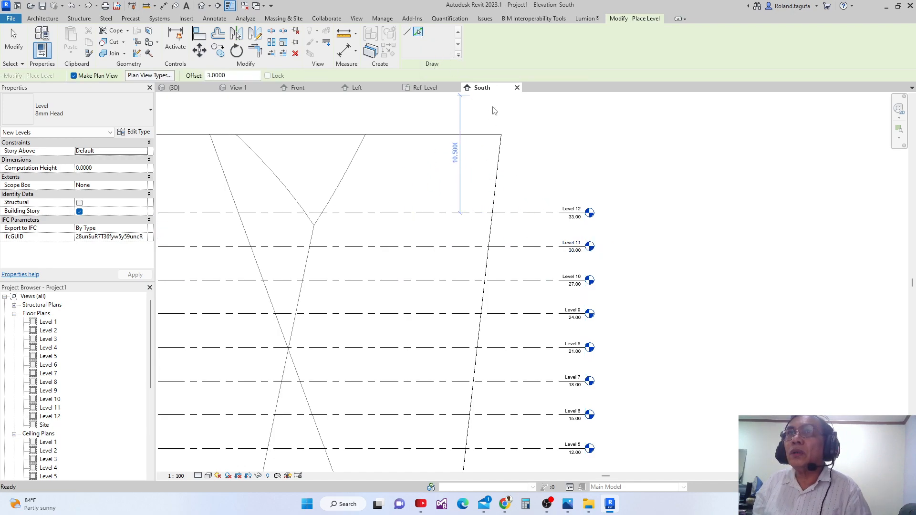
click(549, 212)
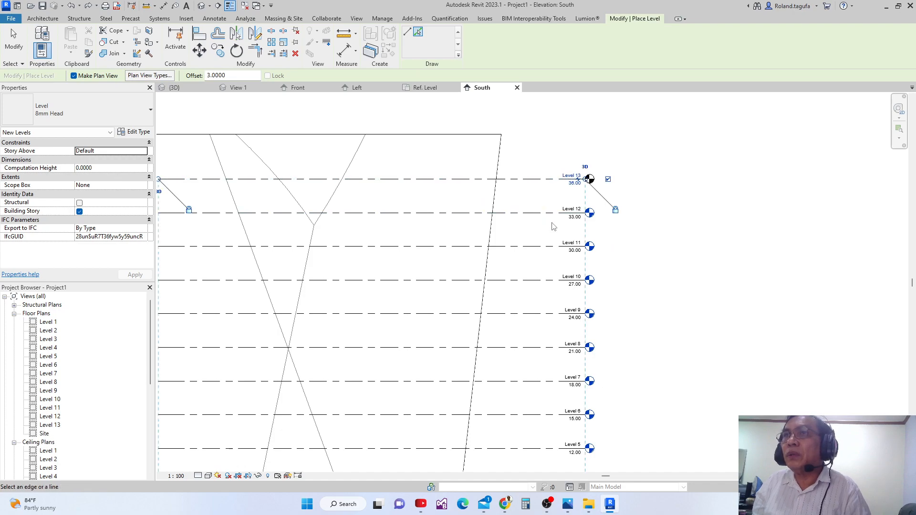
scroll(552, 231, down, 3)
middle_drag(383, 243, 415, 276)
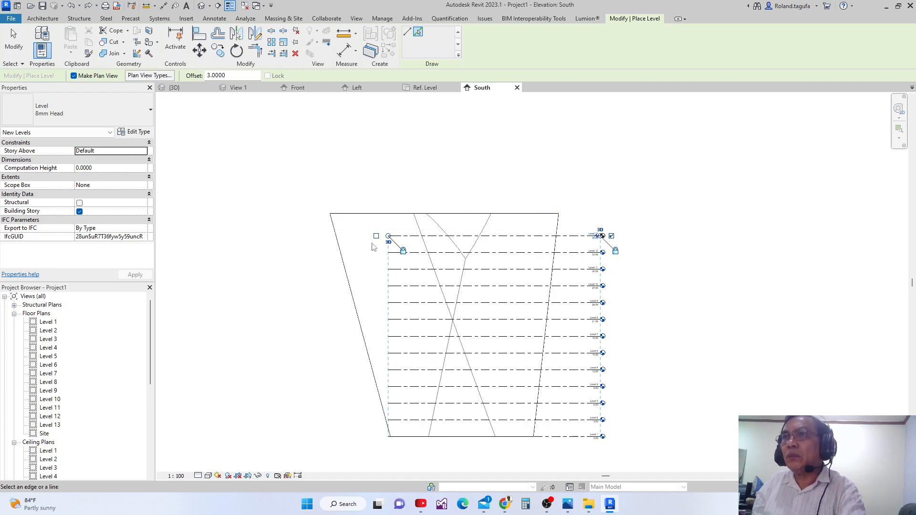
drag(388, 235, 277, 236)
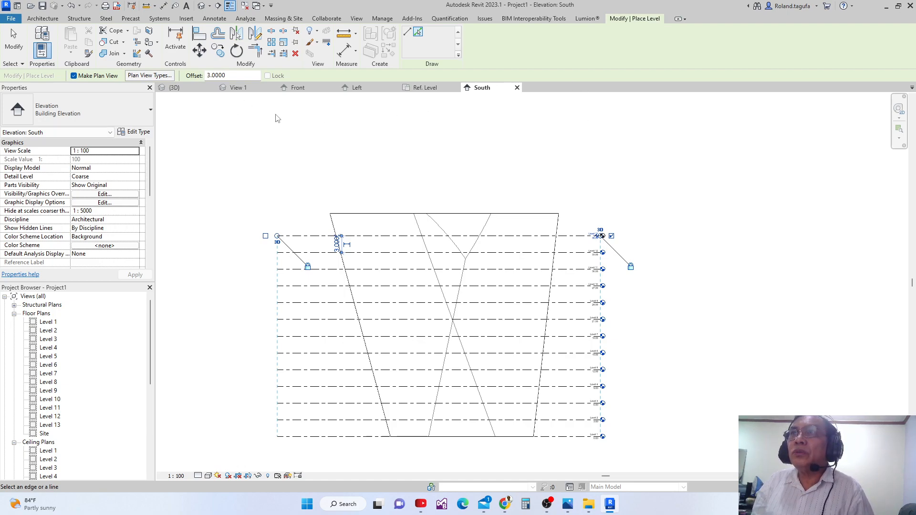
- In the 3D view, create mass floors for the mass at all levels from Level 1 to Level 13
click(175, 88)
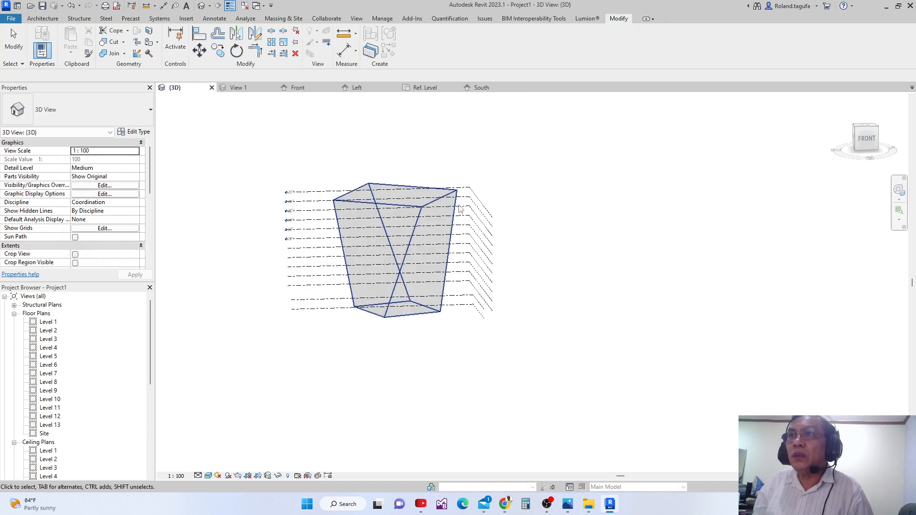
click(455, 318)
shift+middle_drag(456, 332, 479, 298)
scroll(402, 265, up, 1)
click(402, 267)
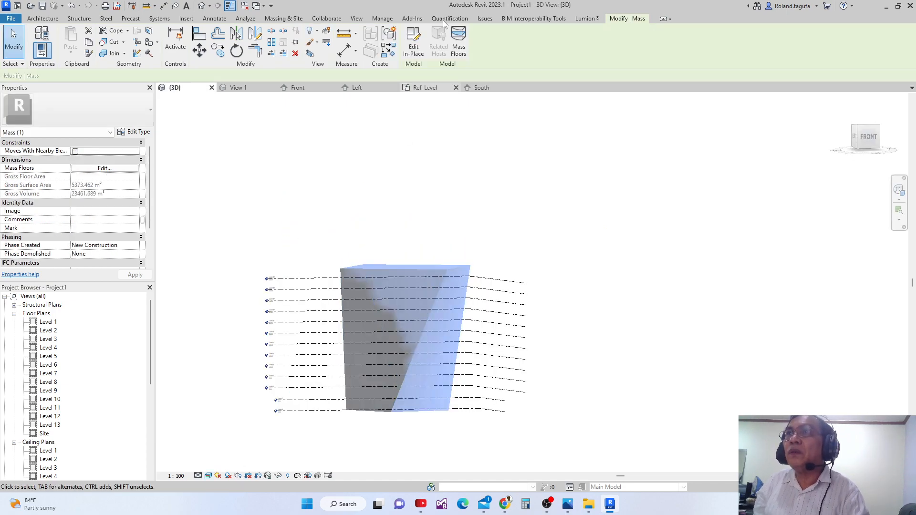
click(459, 46)
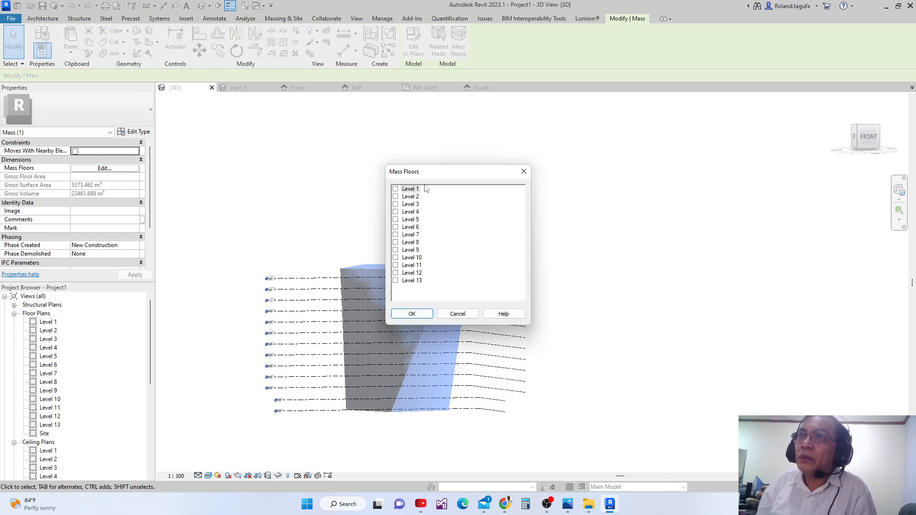
click(396, 189)
click(395, 197)
click(396, 204)
click(395, 211)
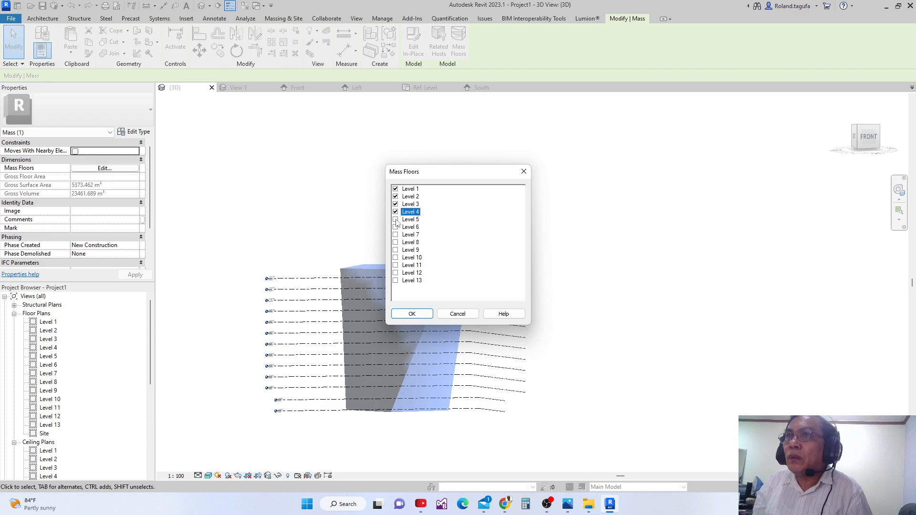
click(396, 220)
click(396, 227)
click(396, 235)
click(396, 243)
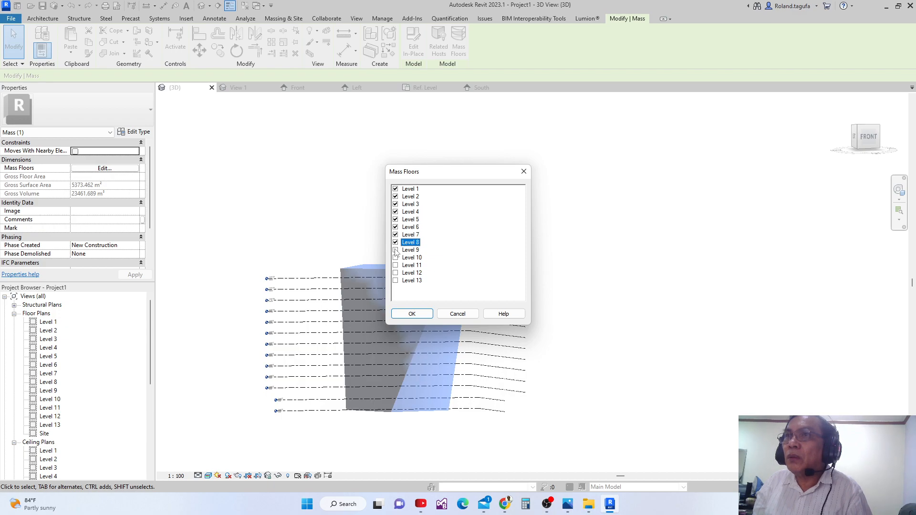
click(396, 250)
click(396, 257)
click(396, 265)
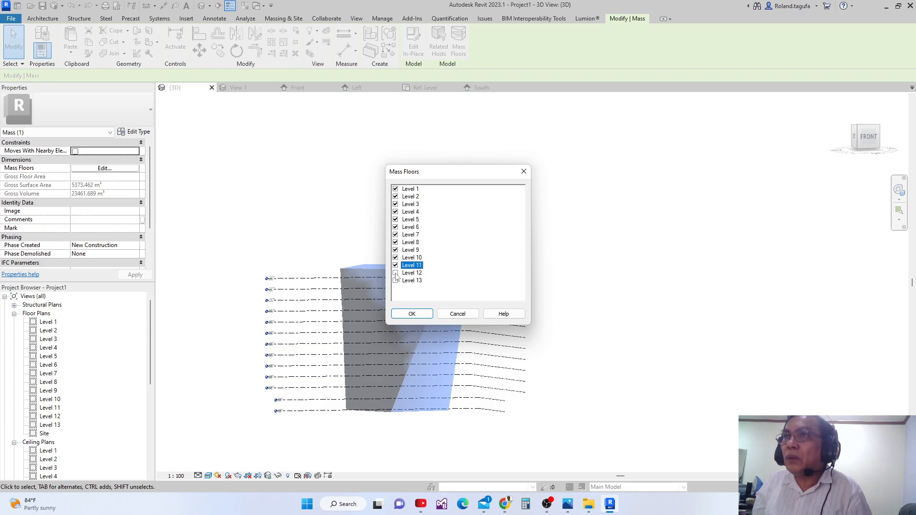
click(395, 272)
click(396, 281)
click(412, 314)
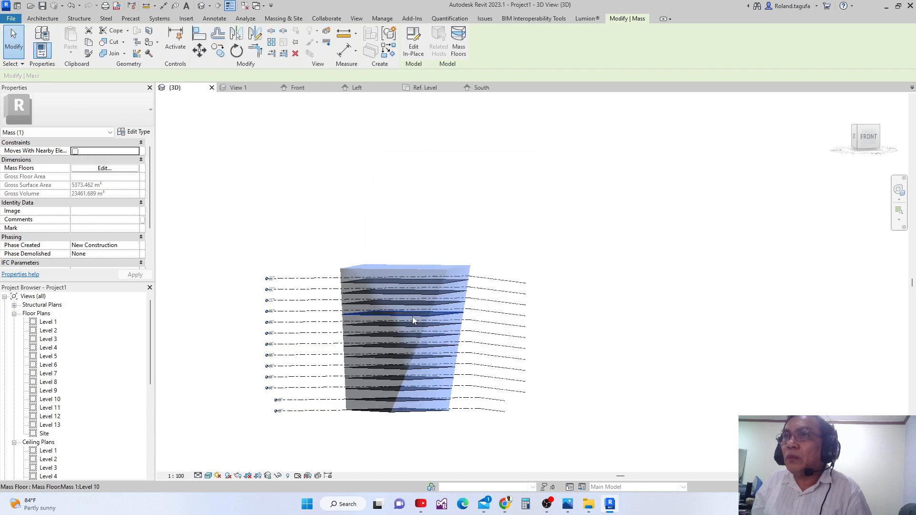
- Create a Generic 150mm floor by face on the Level 1 mass floor
scroll(413, 315, up, 2)
middle_drag(433, 299, 536, 373)
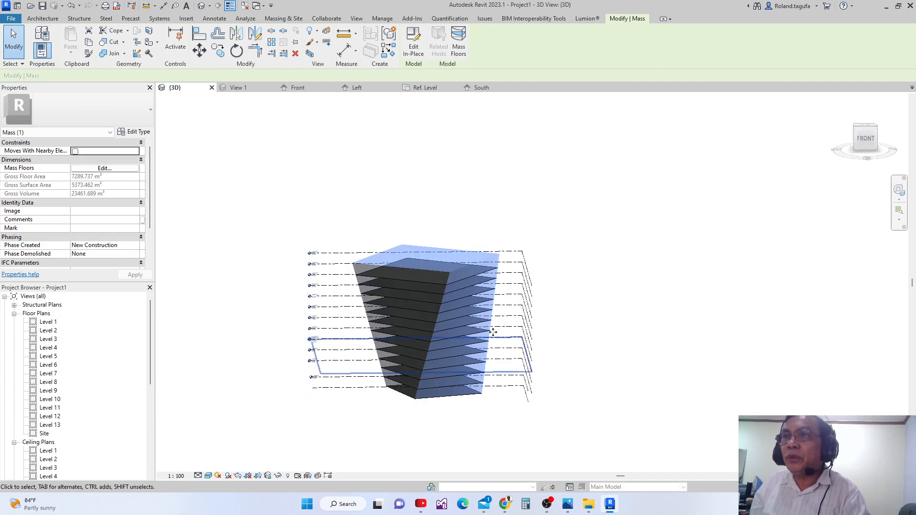
scroll(454, 391, up, 3)
middle_drag(450, 411, 451, 370)
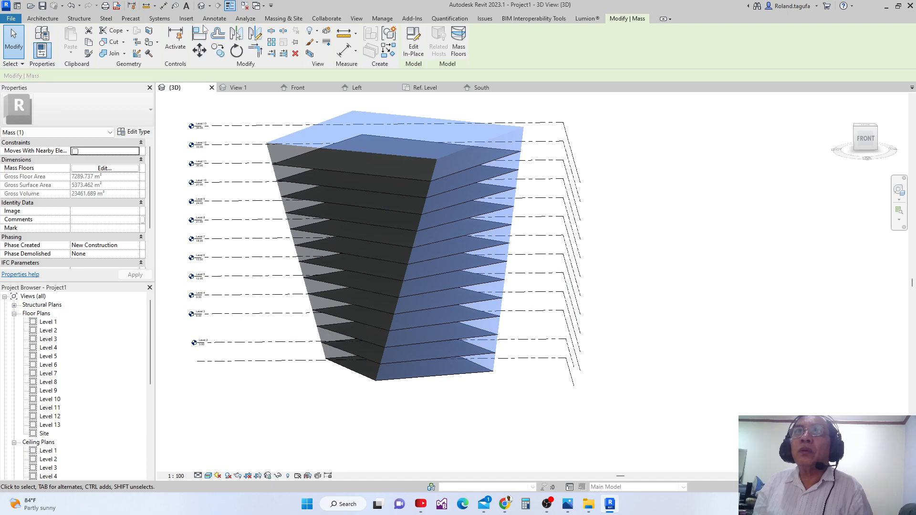
click(296, 19)
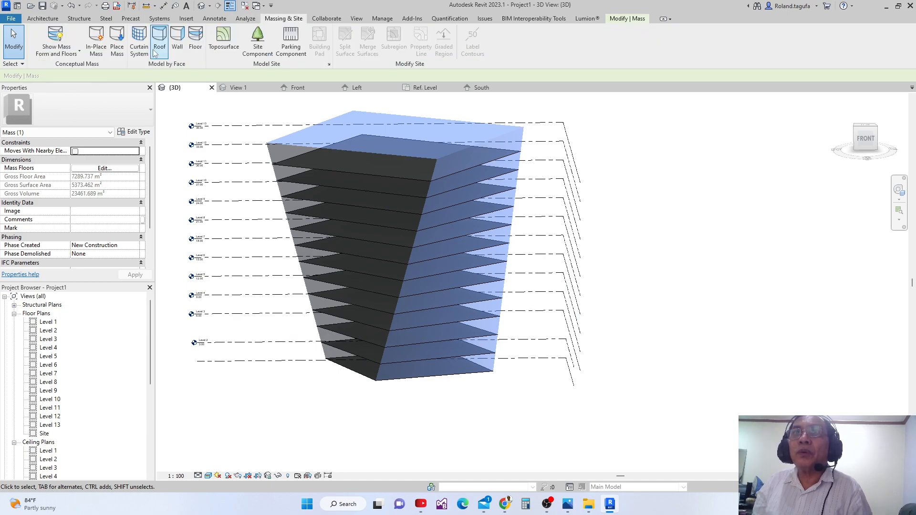
click(195, 38)
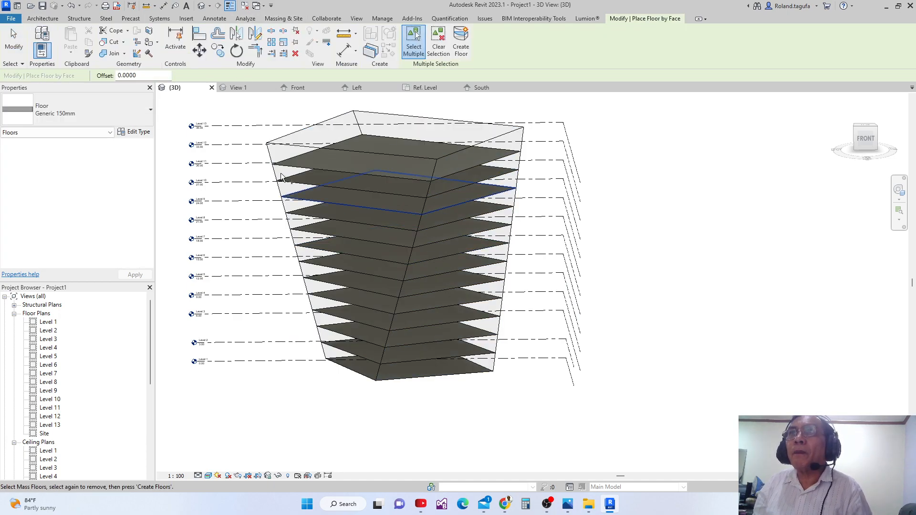
click(424, 380)
scroll(425, 382, up, 2)
scroll(425, 382, up, 1)
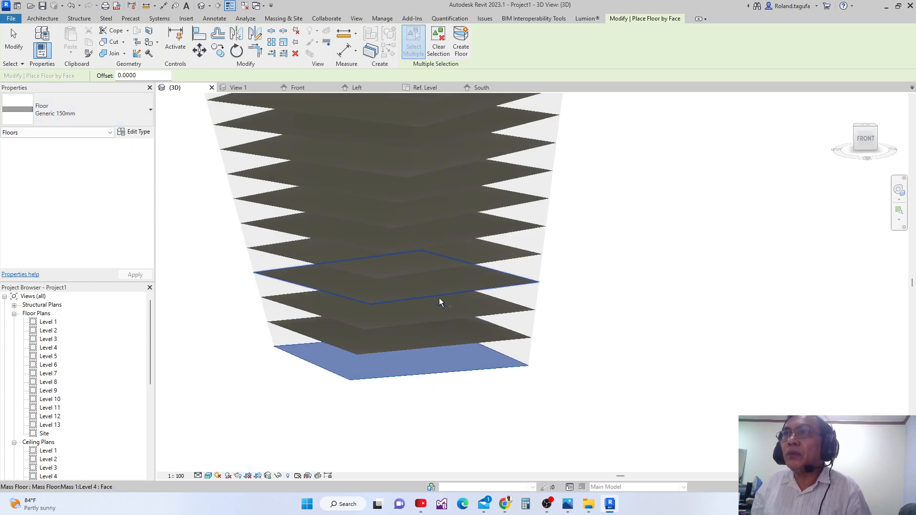
click(460, 45)
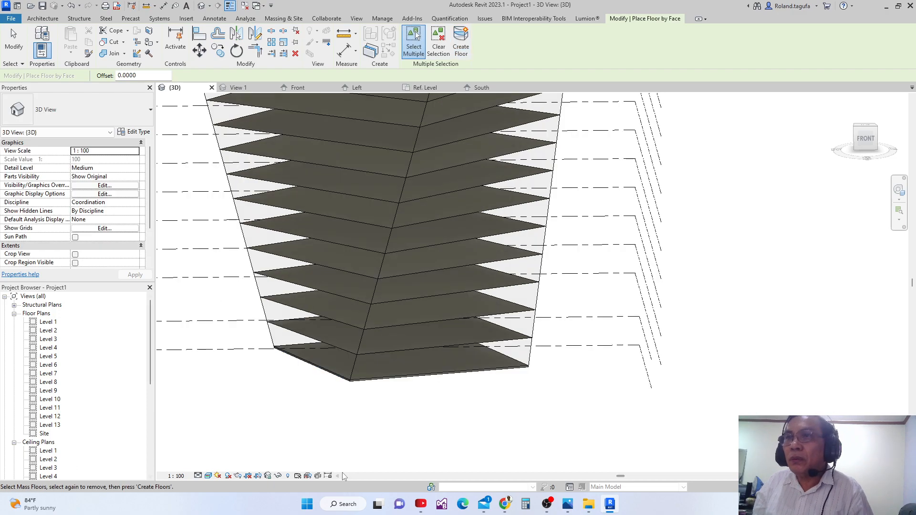
- Create floors by face, one at a time, on the mass floors at Levels 2, 3 and 4
click(430, 350)
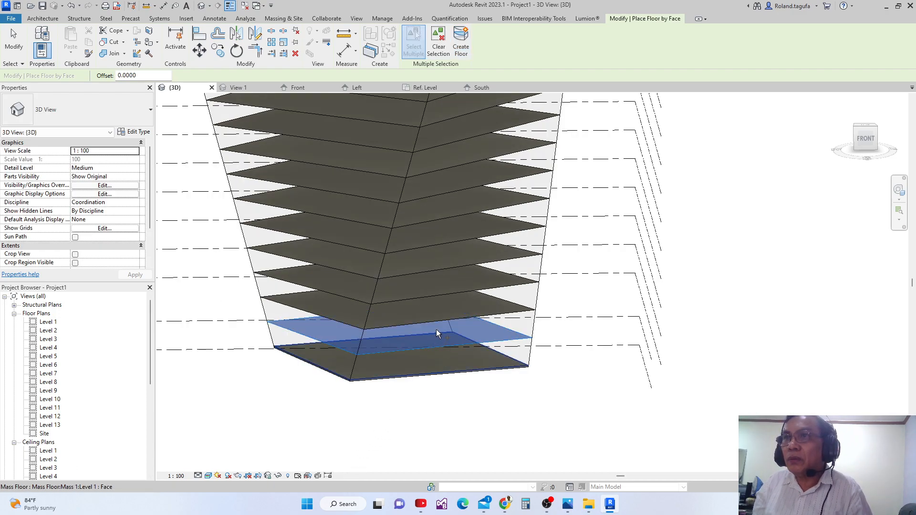
click(461, 45)
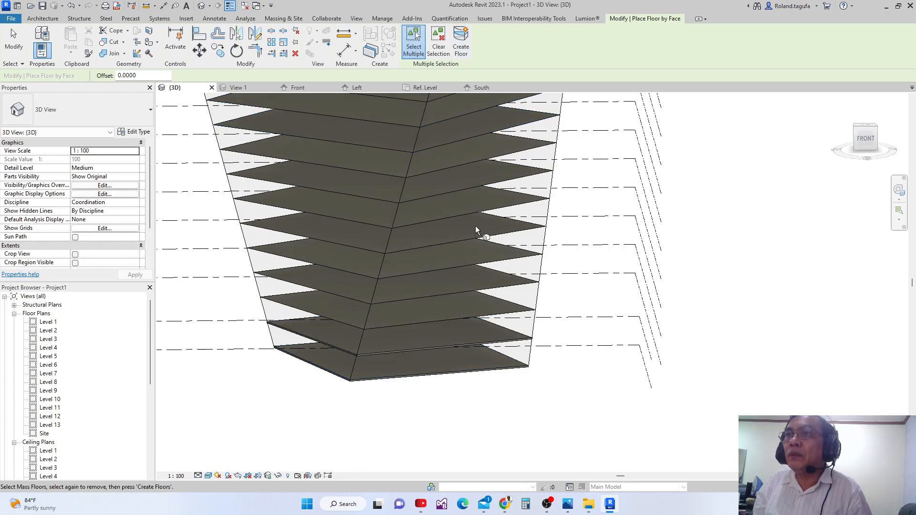
click(455, 318)
click(461, 46)
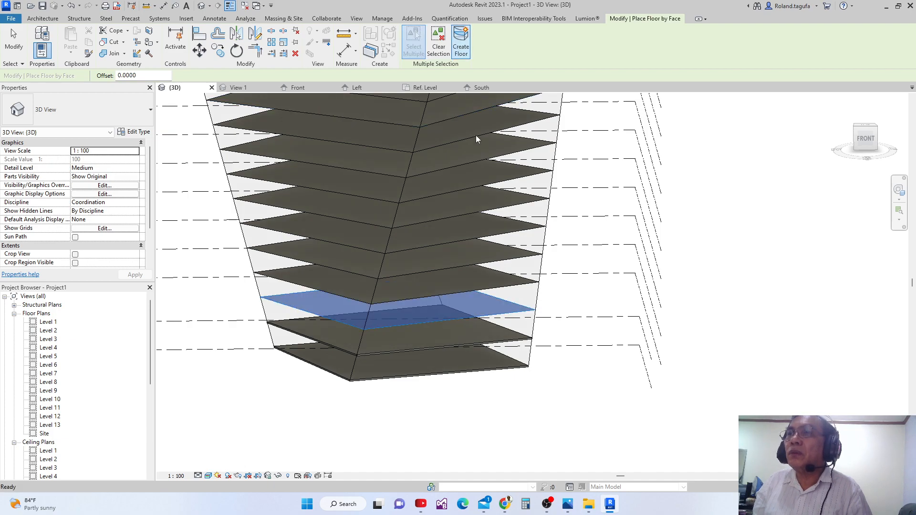
click(457, 291)
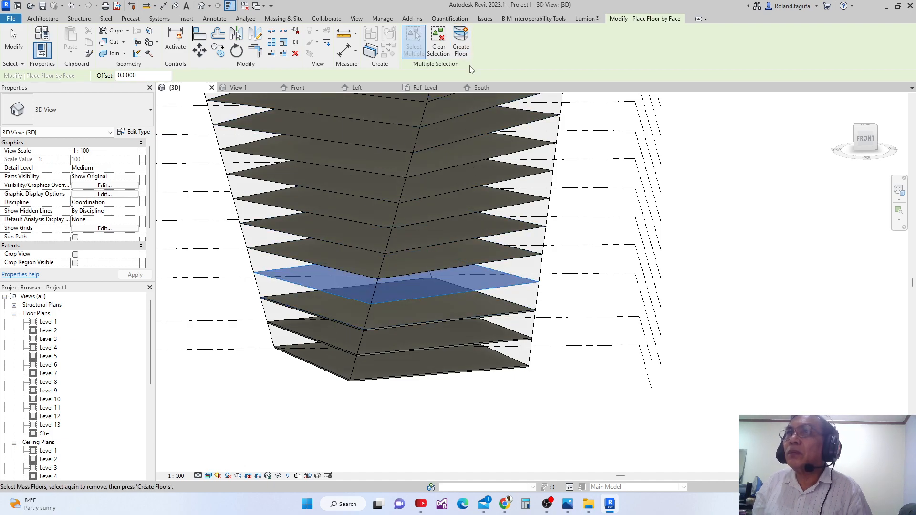
click(467, 51)
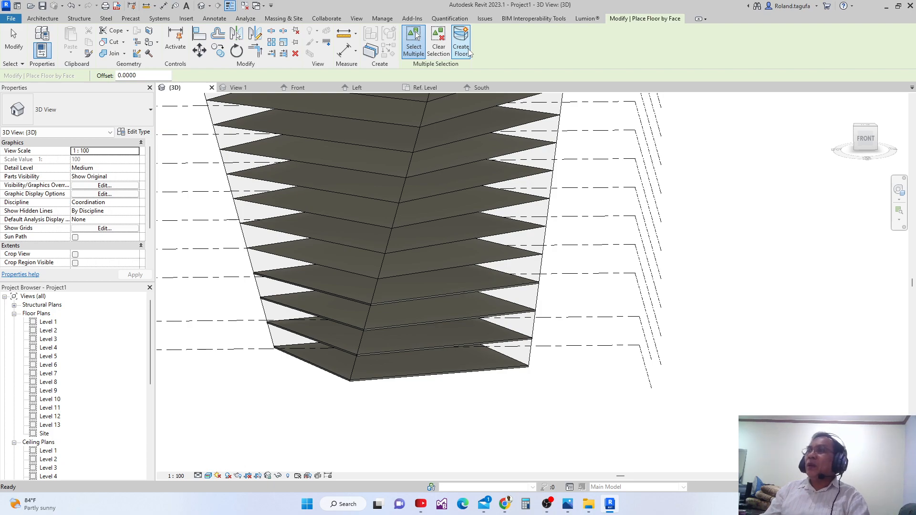
- Minimise the Revit window to bring up the reference image Generic Model Mass FAmily.jpg
click(892, 8)
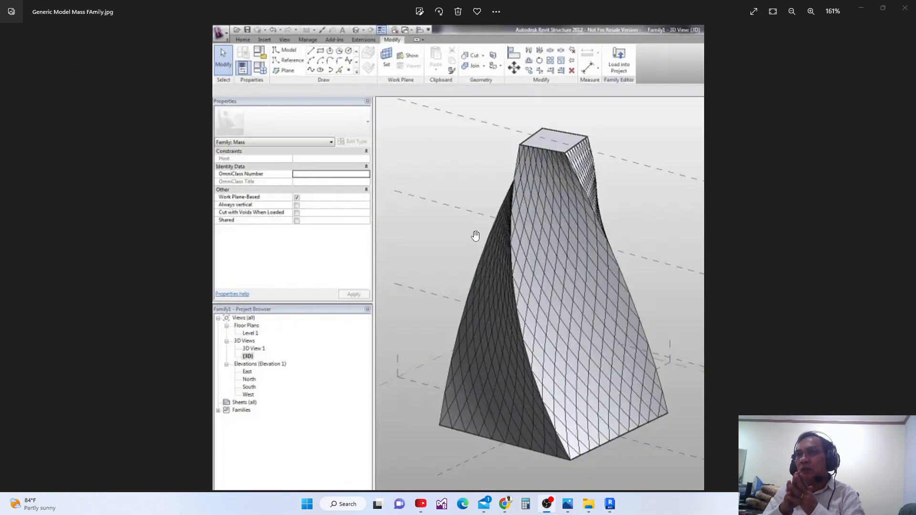